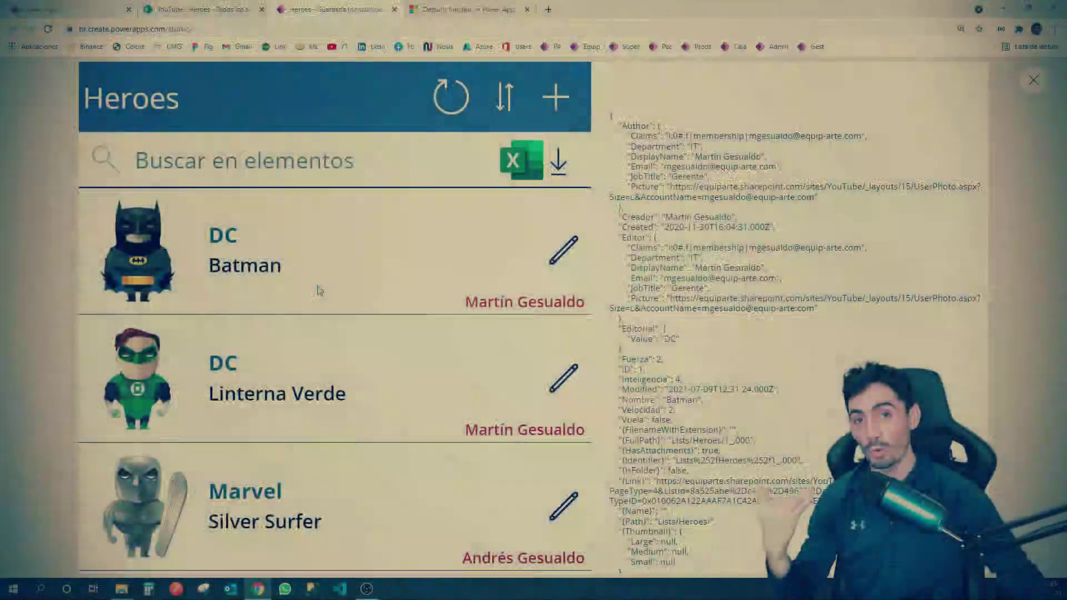
# Step: Scroll the Heroes gallery preview, then close it to return to EditScreen1 in Studio
pyautogui.scroll(-2, 317, 291)
pyautogui.scroll(-2, 318, 293)
pyautogui.scroll(-4, 317, 293)
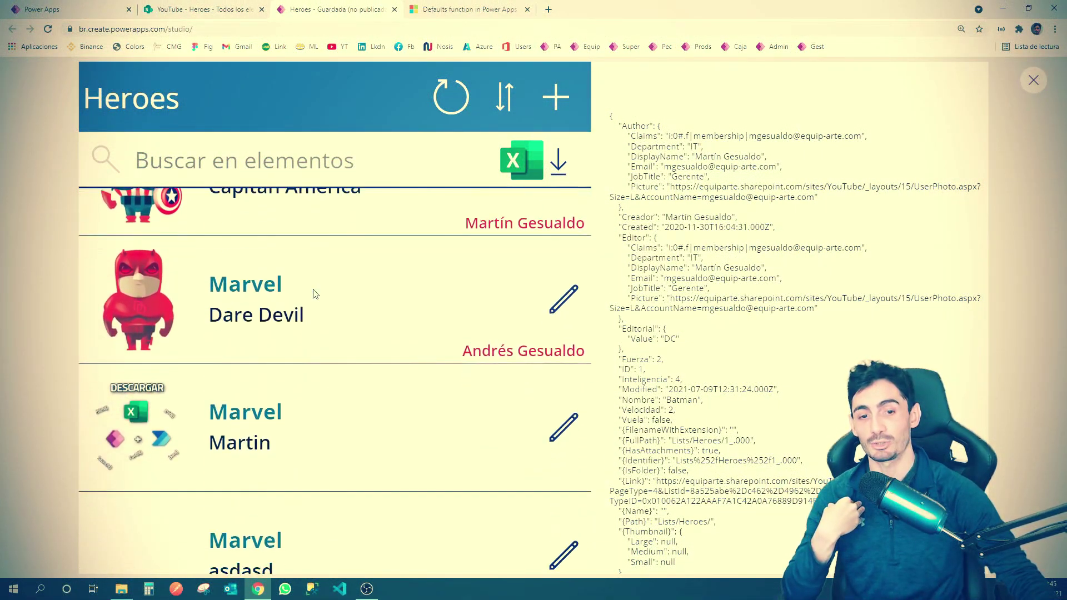
pyautogui.scroll(-4, 312, 295)
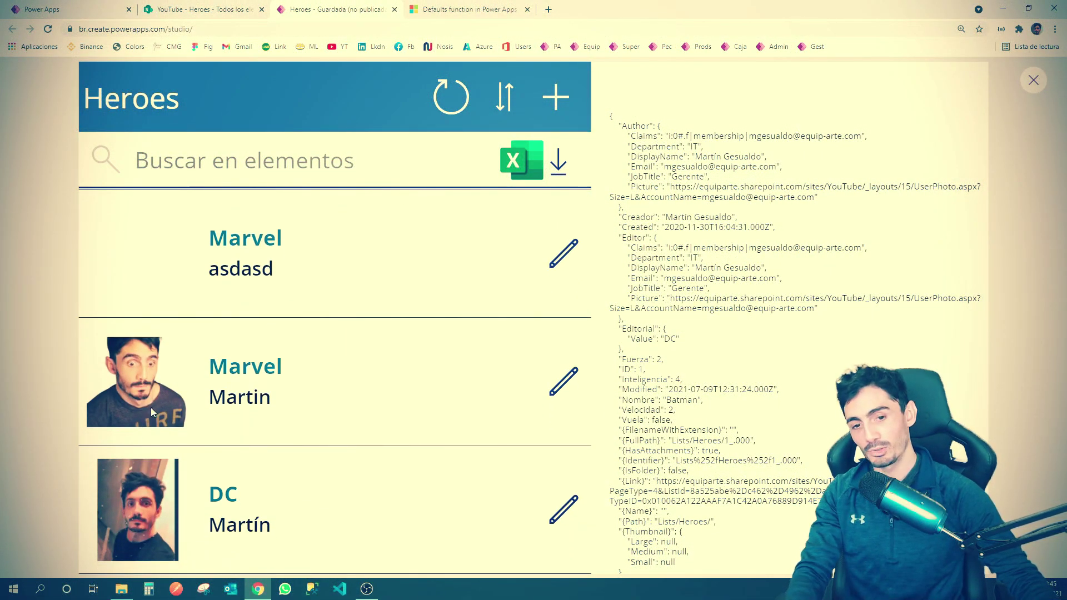
pyautogui.moveTo(88, 452); pyautogui.dragTo(188, 570)
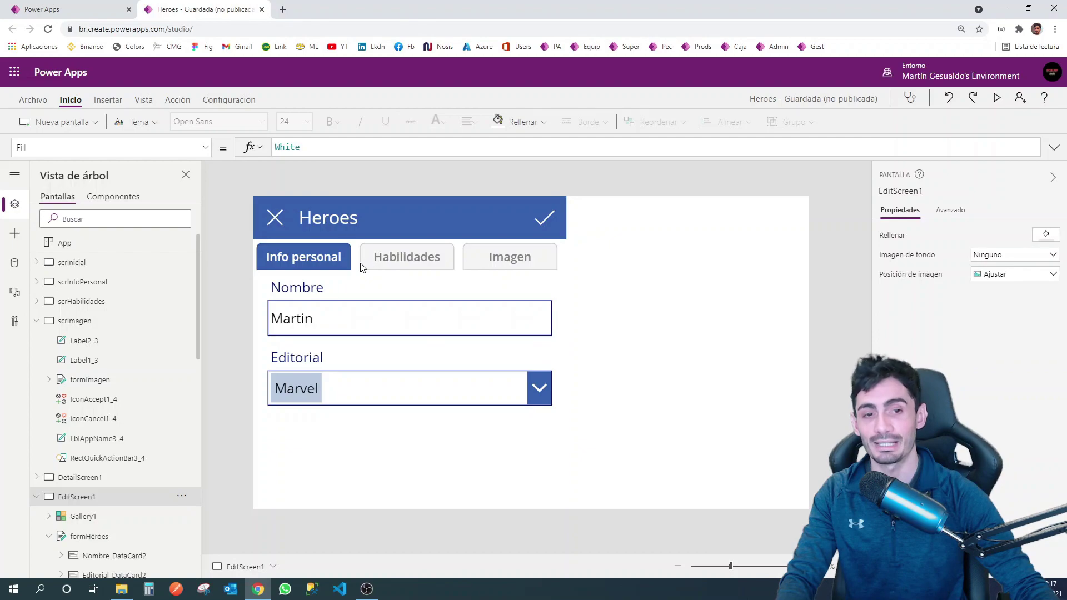
# Step: Cycle the hero form through its Habilidades, Imagen and Info personal tabs, then open scrInicial
pyautogui.click(406, 261)
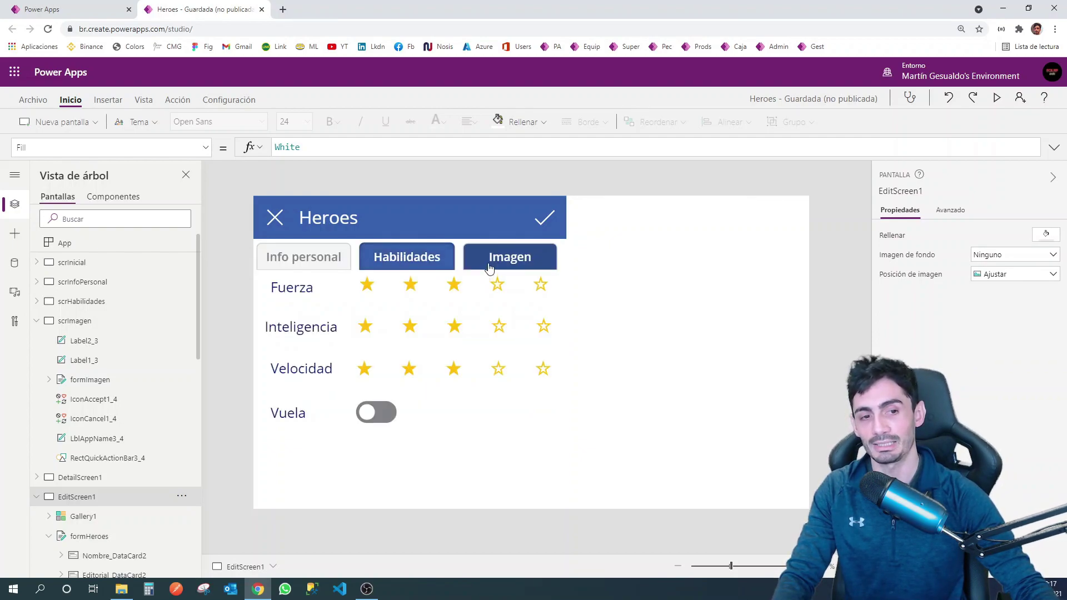
pyautogui.click(489, 268)
pyautogui.click(406, 260)
pyautogui.click(326, 262)
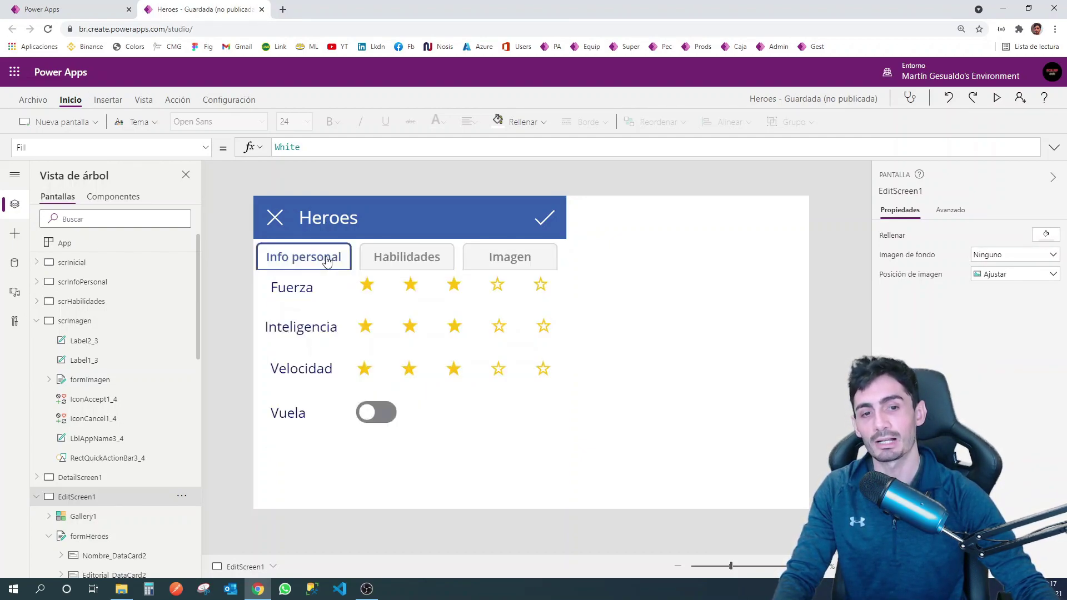
pyautogui.click(401, 262)
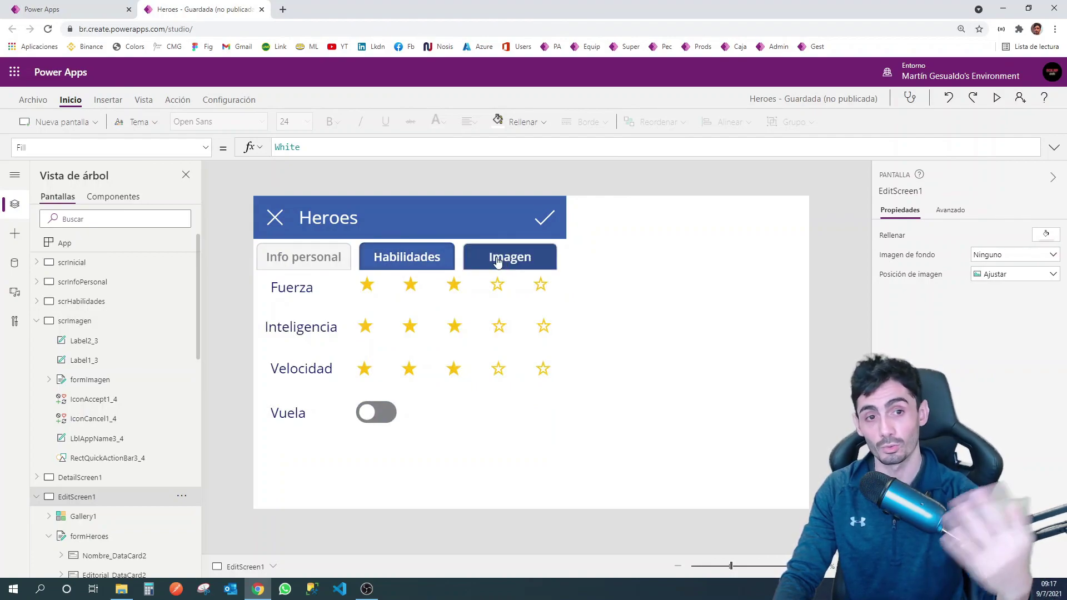
pyautogui.click(329, 261)
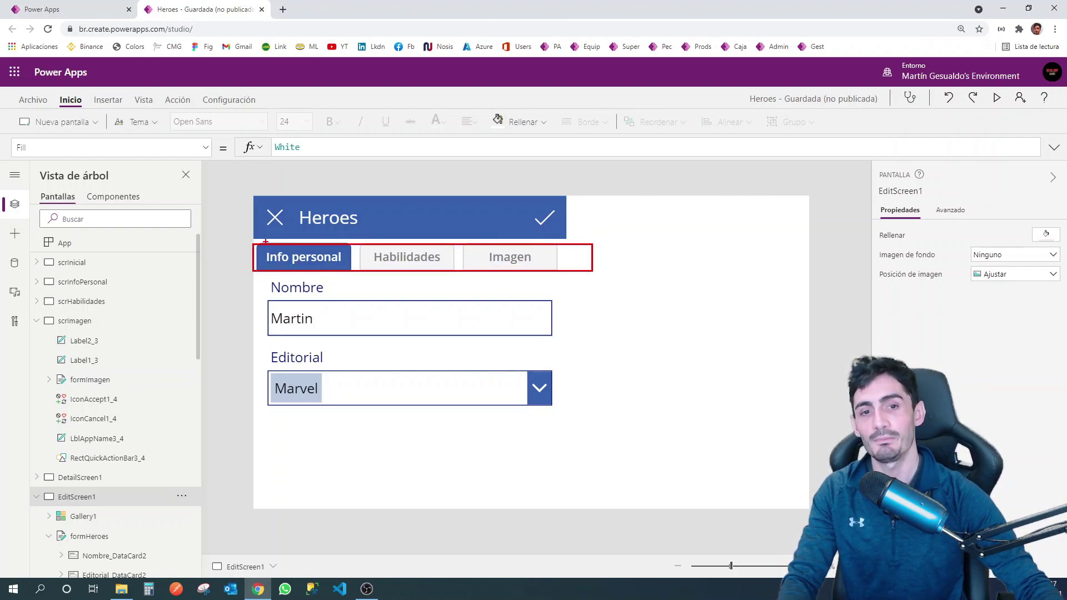
pyautogui.moveTo(245, 235); pyautogui.dragTo(566, 273)
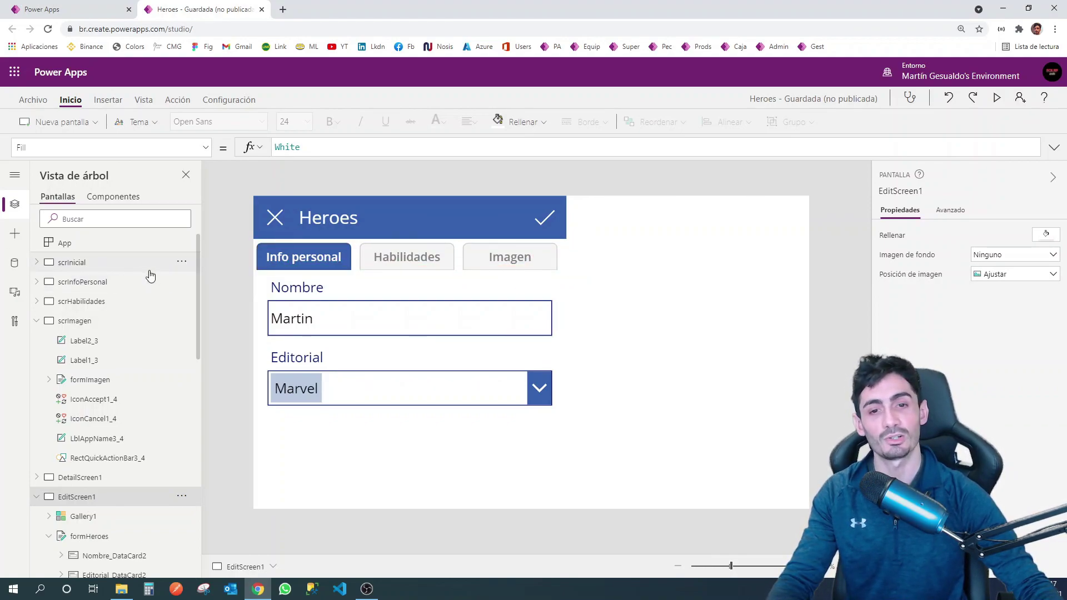
pyautogui.click(128, 269)
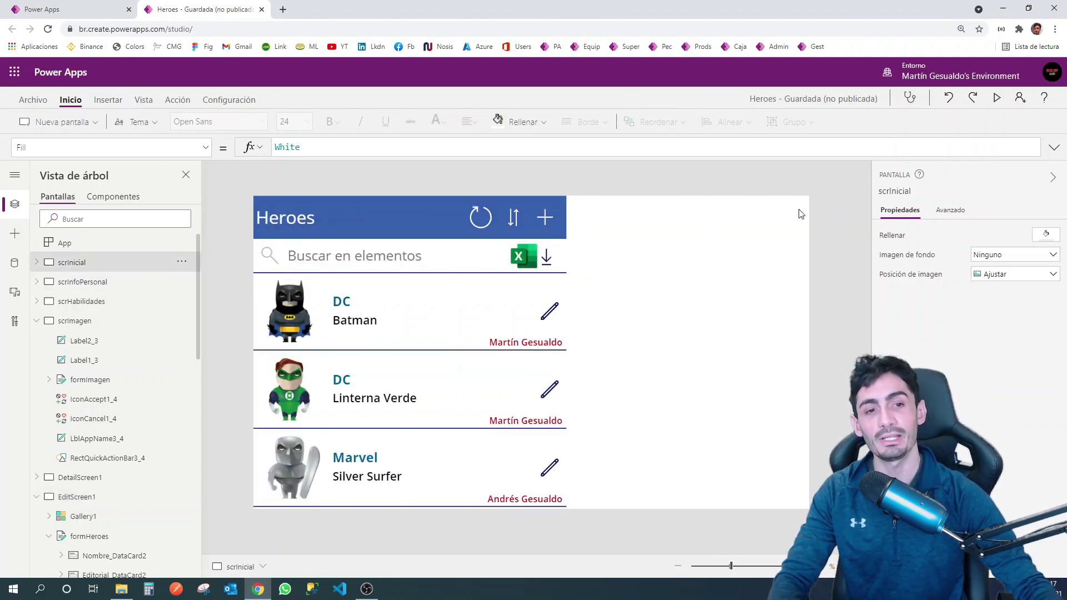
pyautogui.click(996, 99)
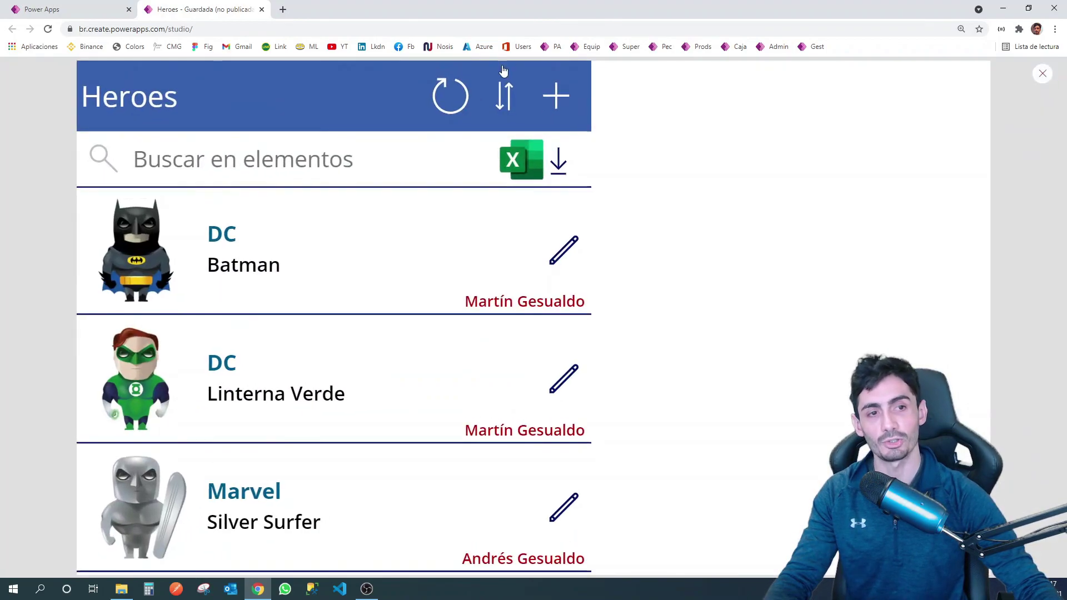
pyautogui.click(555, 95)
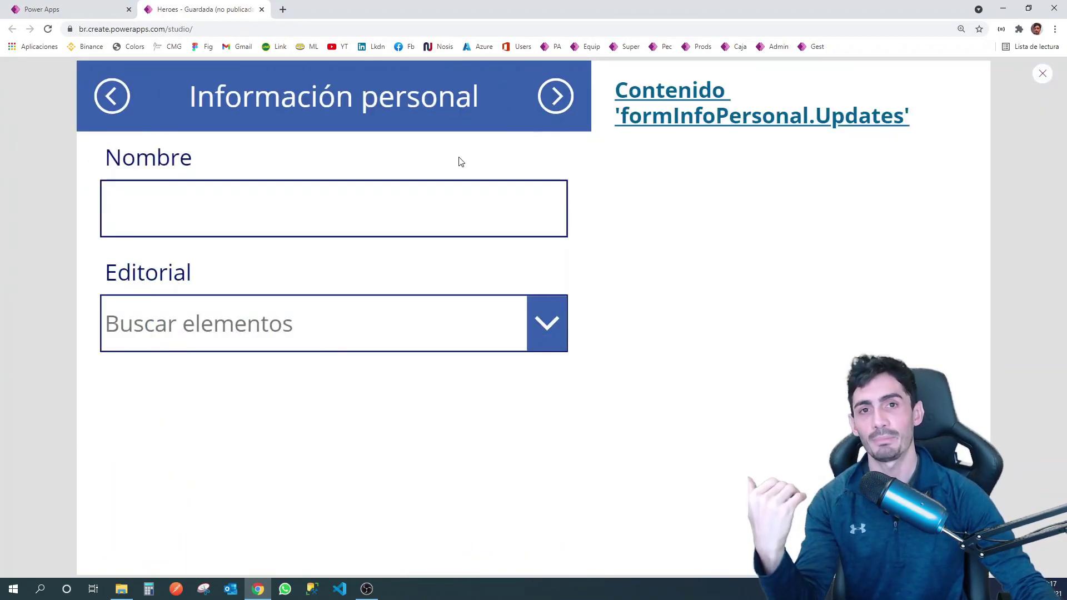
pyautogui.click(557, 105)
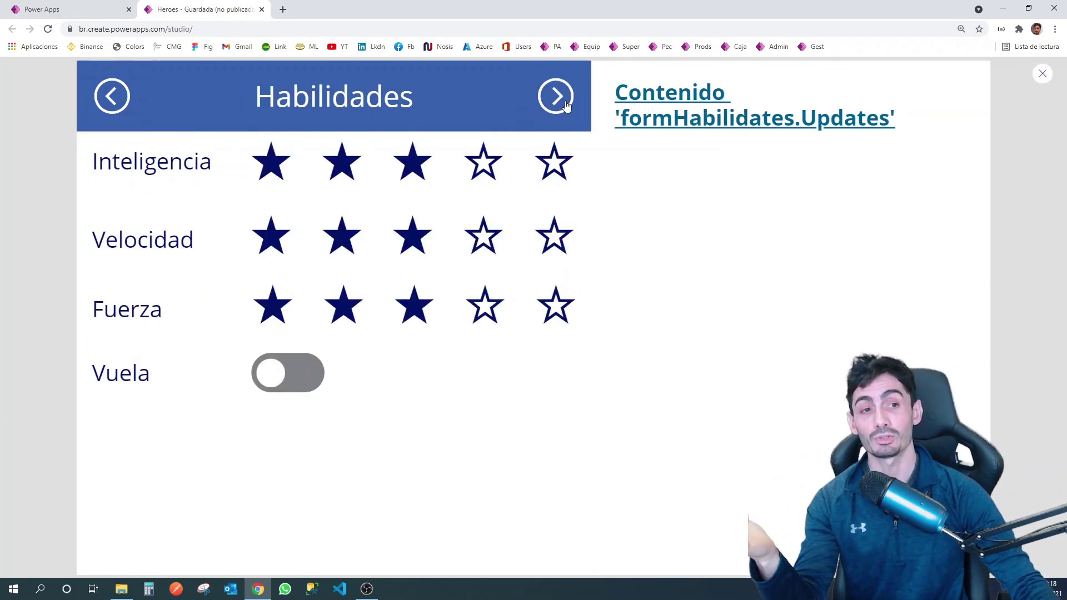
pyautogui.click(561, 104)
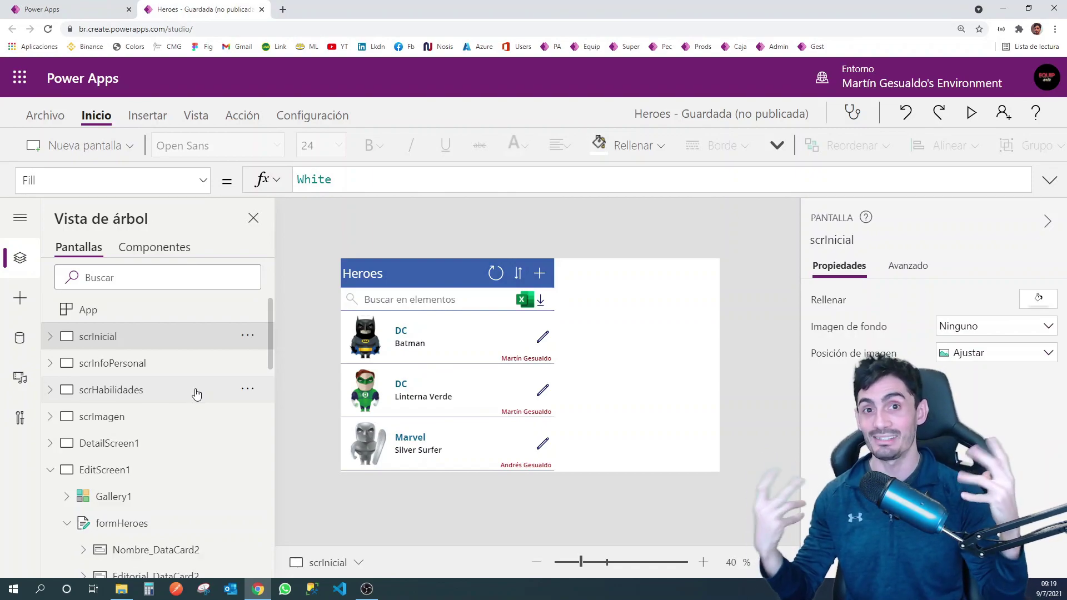
# Step: Select the formHeroes form on EditScreen1 and collapse its data cards
pyautogui.scroll(-2, 189, 448)
pyautogui.scroll(-4, 134, 381)
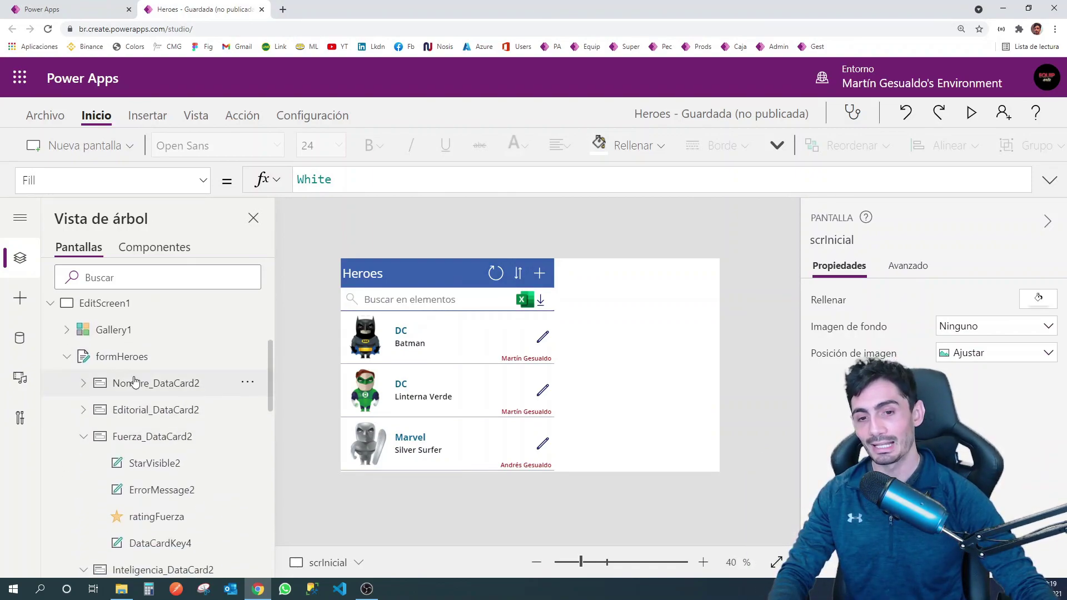
pyautogui.click(132, 359)
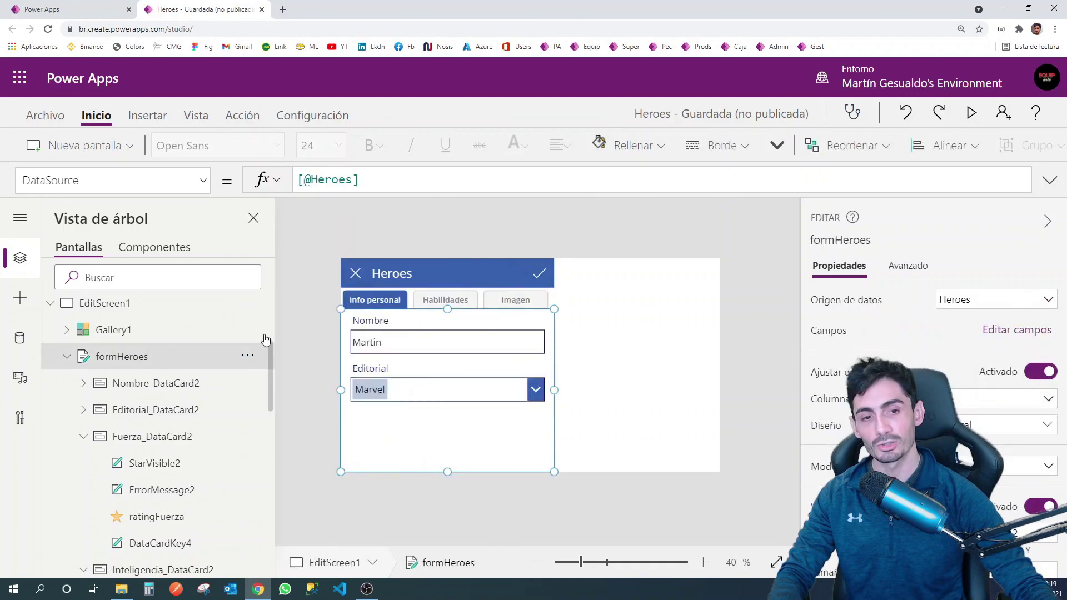
pyautogui.click(67, 357)
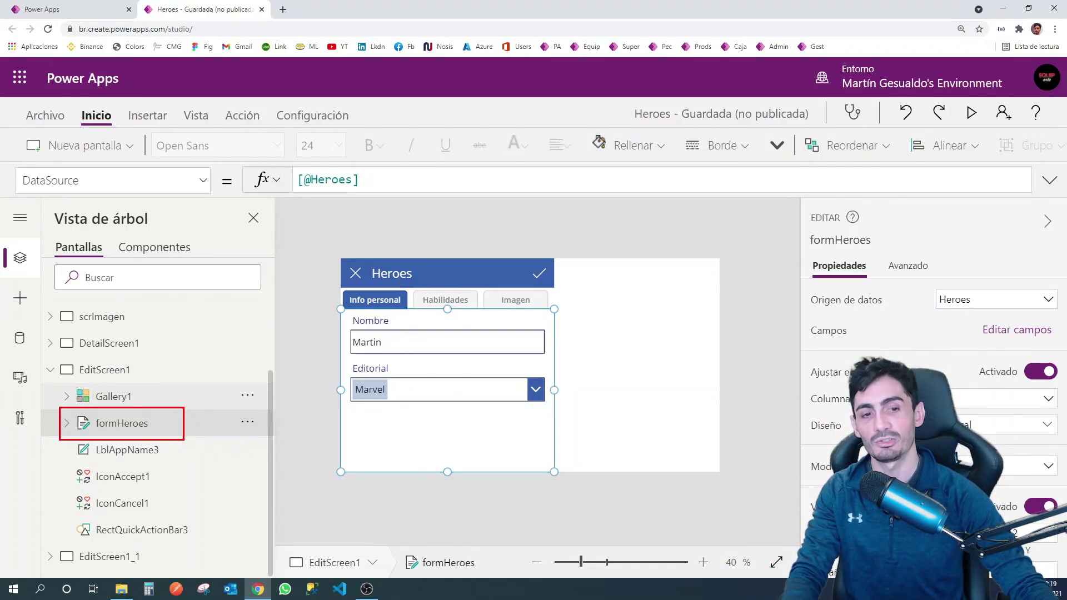
pyautogui.moveTo(342, 283); pyautogui.dragTo(556, 310)
pyautogui.press('Escape')
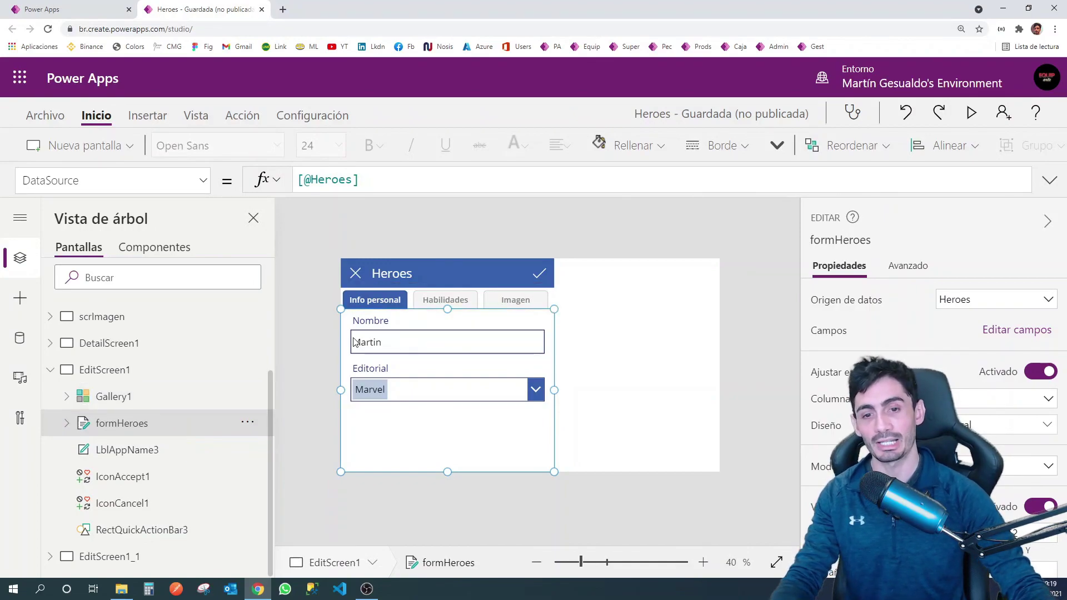
# Step: Collapse EditScreen1 and expand scrInfoPersonal to list its controls, including formInfoPersonal
pyautogui.click(52, 371)
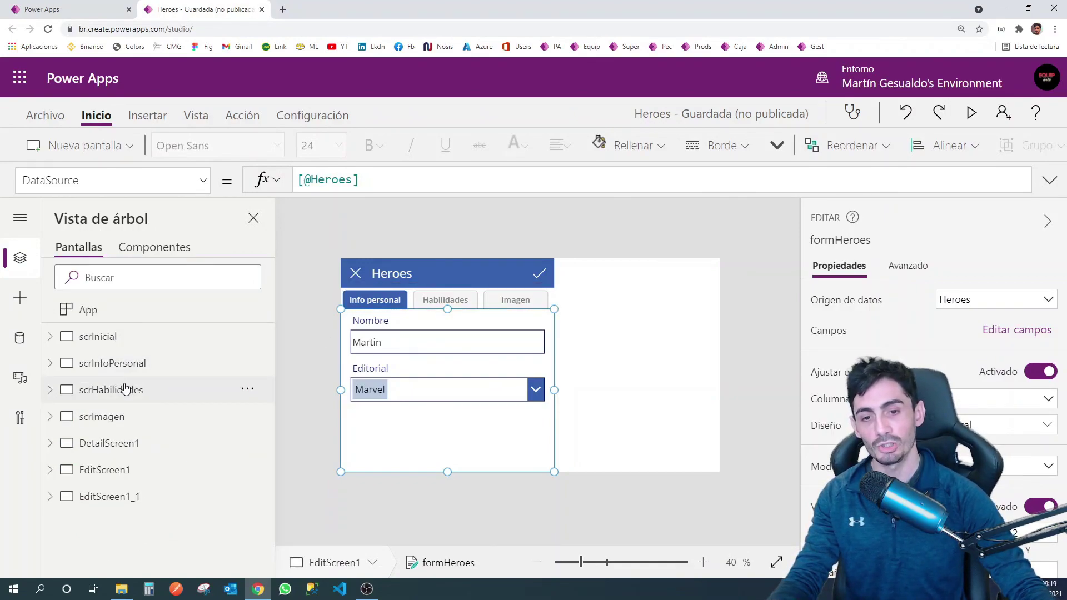
pyautogui.moveTo(44, 325); pyautogui.dragTo(269, 434)
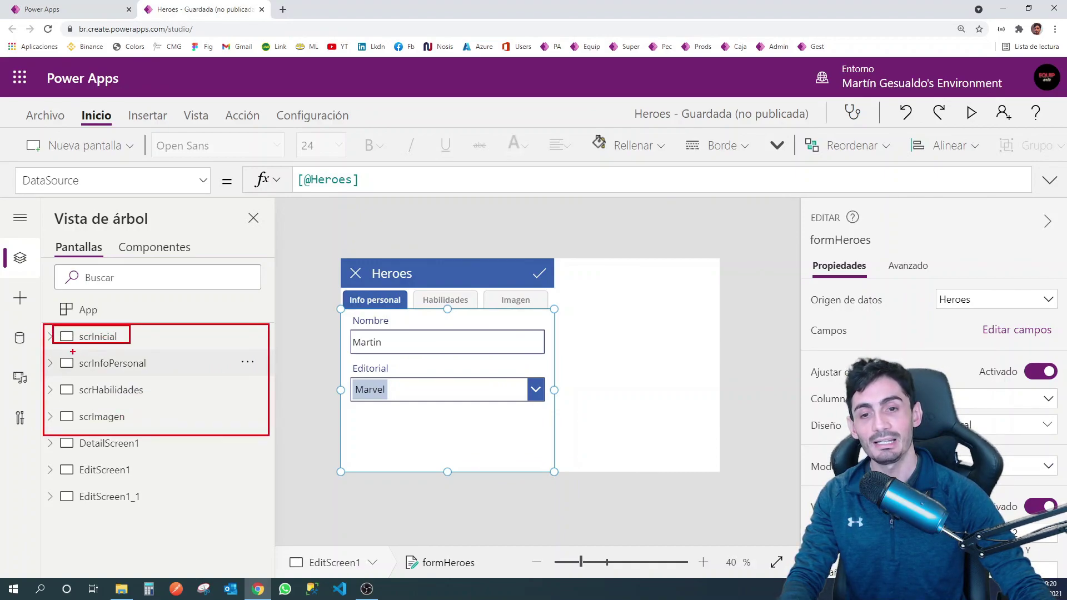
pyautogui.moveTo(139, 370)
pyautogui.mouseDown()
pyautogui.moveTo(166, 374)
pyautogui.moveTo(158, 399)
pyautogui.mouseUp()
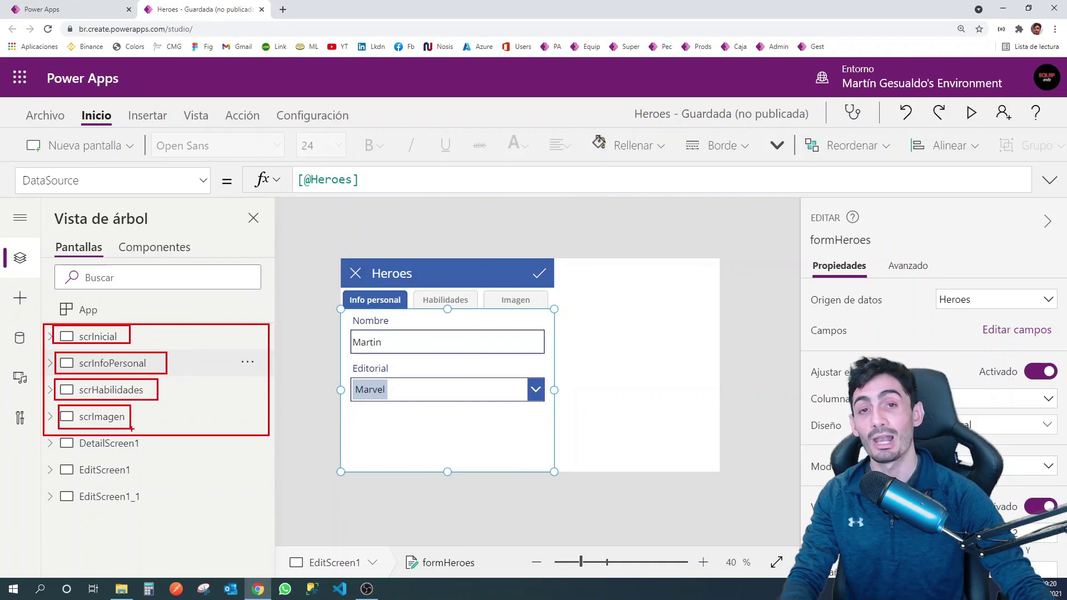
pyautogui.press('Escape')
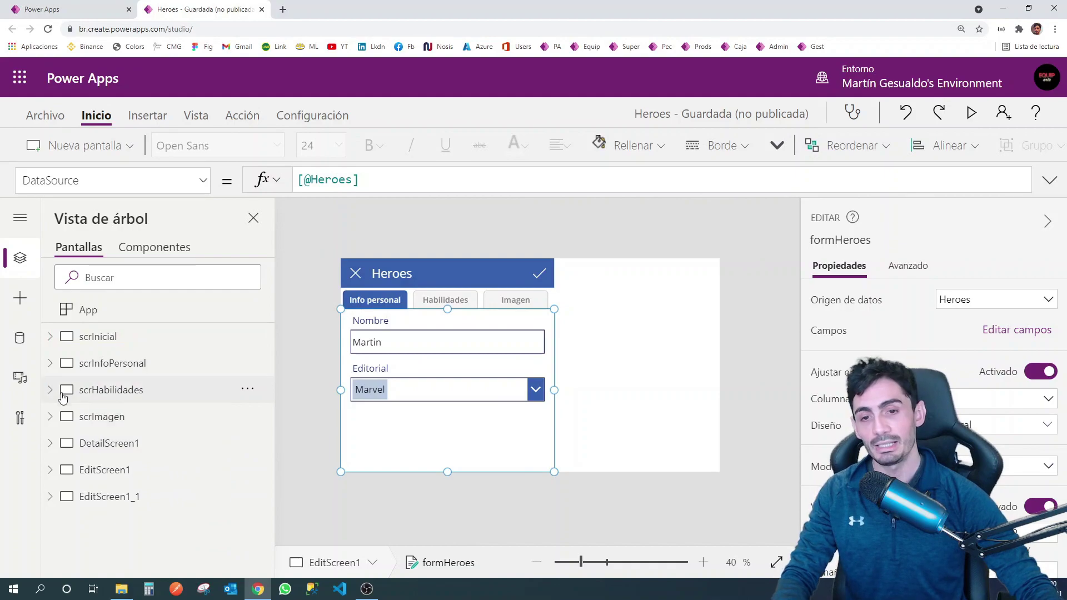
pyautogui.click(50, 363)
pyautogui.scroll(-2, 111, 397)
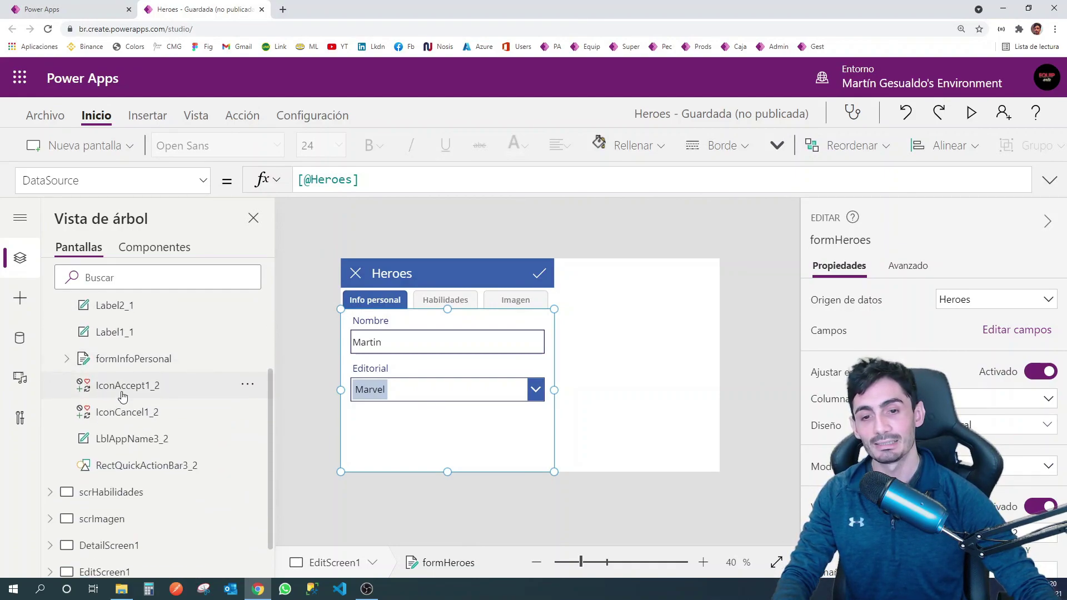
# Step: Select formInfoPersonal, then expand scrImagen and select its formImagen form
pyautogui.click(121, 365)
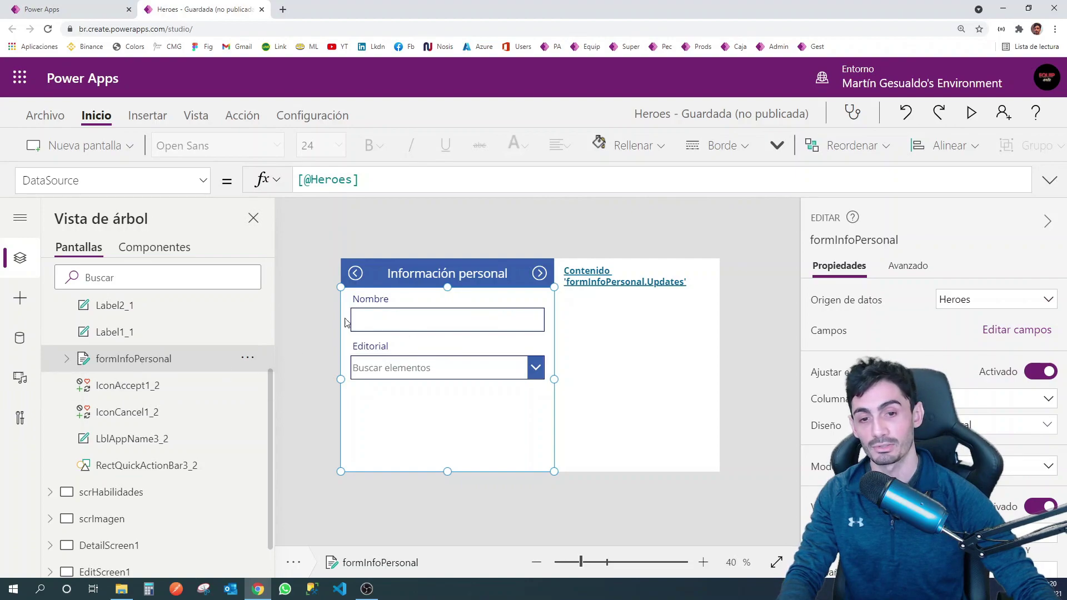
pyautogui.scroll(2, 80, 362)
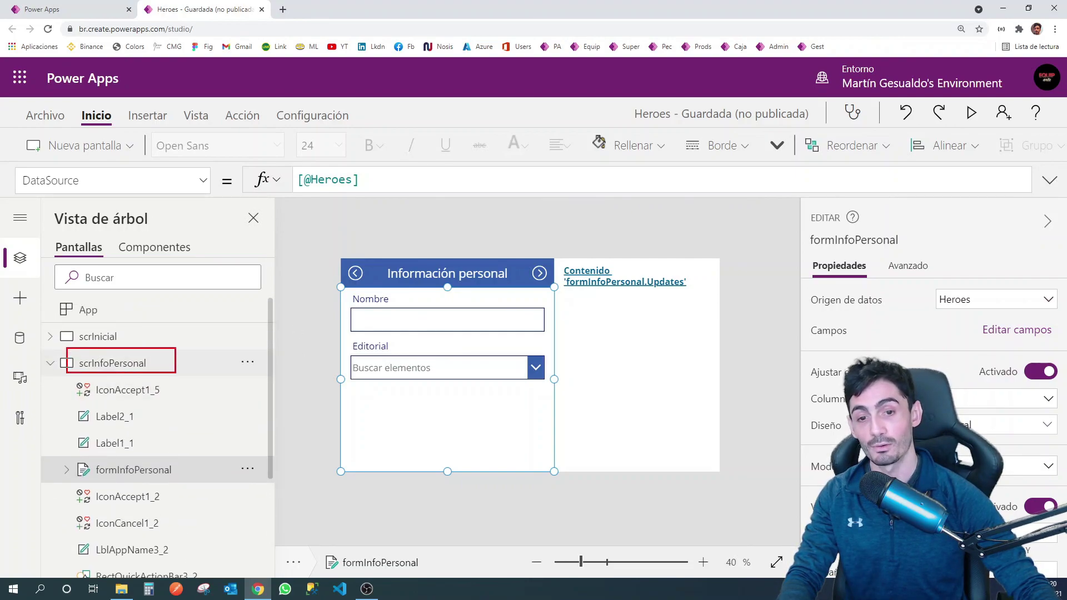
pyautogui.scroll(-3, 127, 389)
pyautogui.scroll(-2, 122, 422)
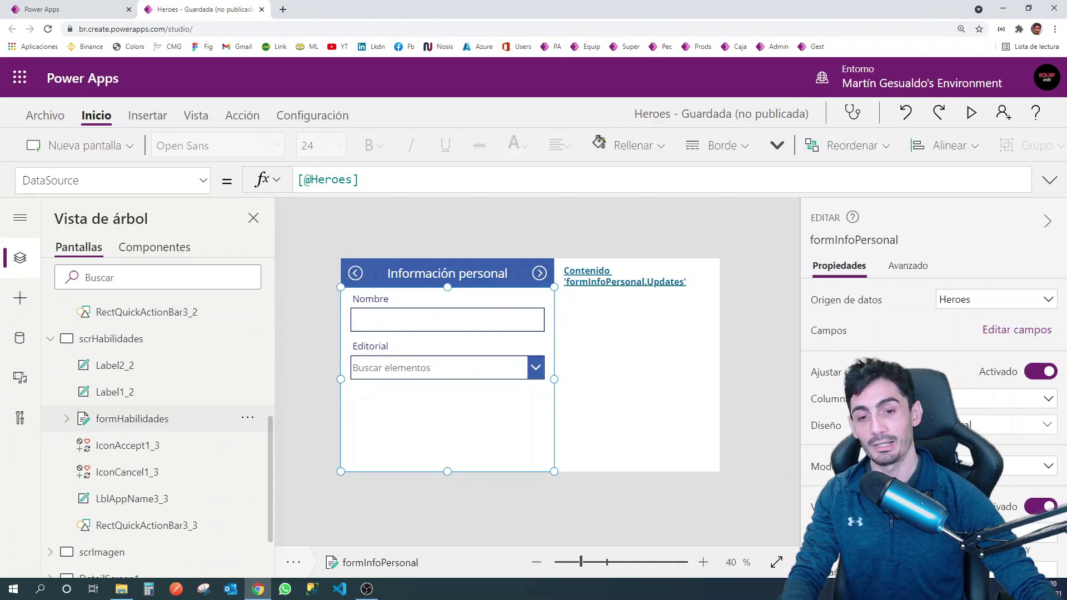
pyautogui.scroll(-2, 66, 473)
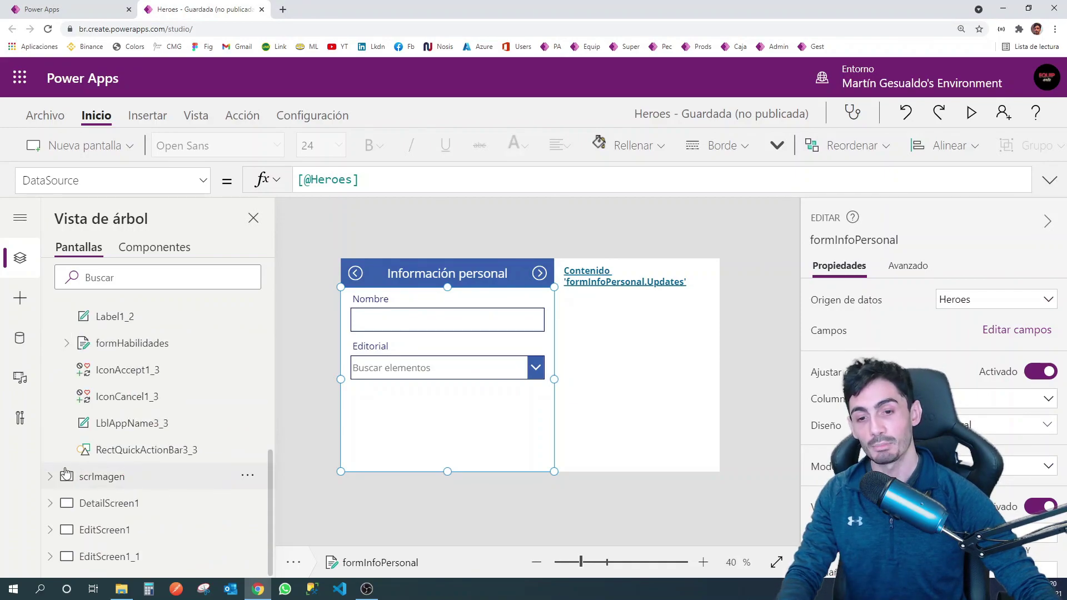
pyautogui.click(50, 476)
pyautogui.scroll(-3, 114, 467)
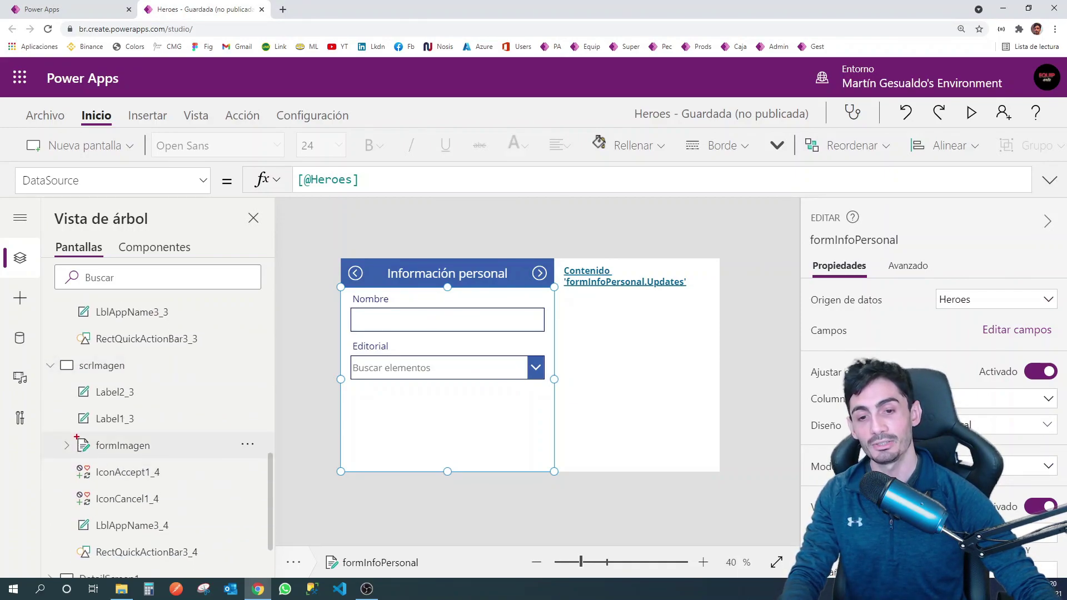
pyautogui.moveTo(76, 437); pyautogui.dragTo(196, 458)
pyautogui.click(144, 455)
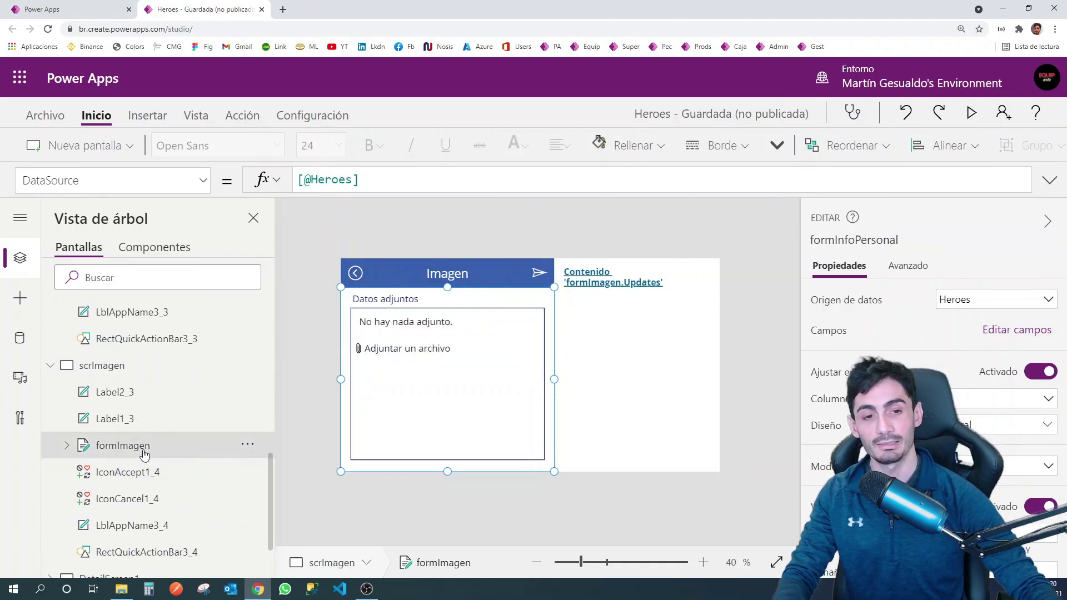
# Step: Show the Habilidades and Información personal forms, then select IconNewItem1 on scrInicial to see its ResetForm formula
pyautogui.scroll(3, 139, 395)
pyautogui.click(139, 399)
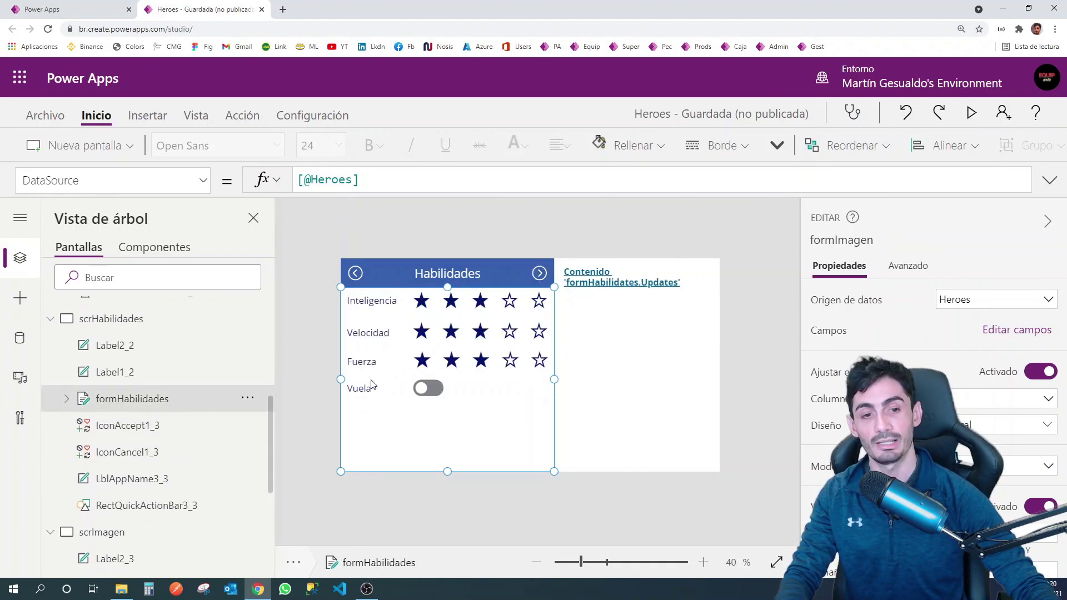
pyautogui.scroll(3, 198, 405)
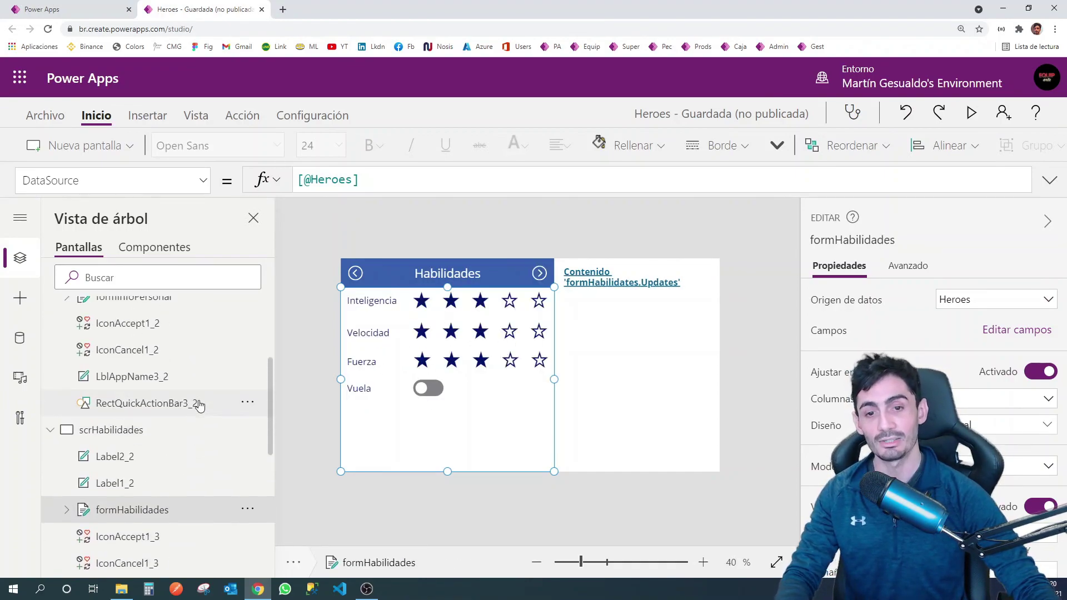
pyautogui.scroll(3, 197, 405)
pyautogui.scroll(2, 200, 408)
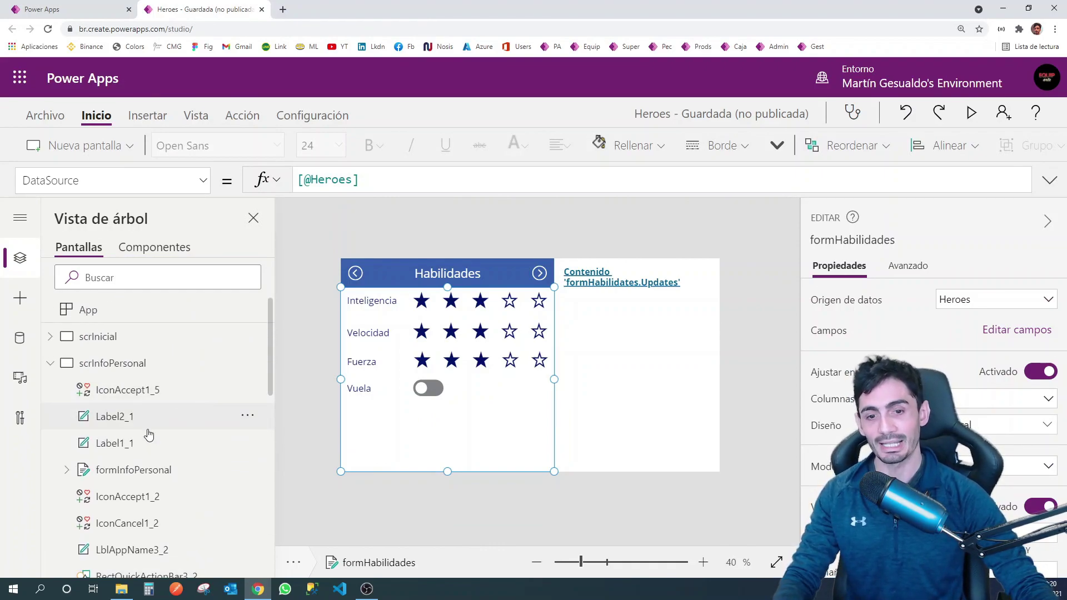
pyautogui.click(136, 473)
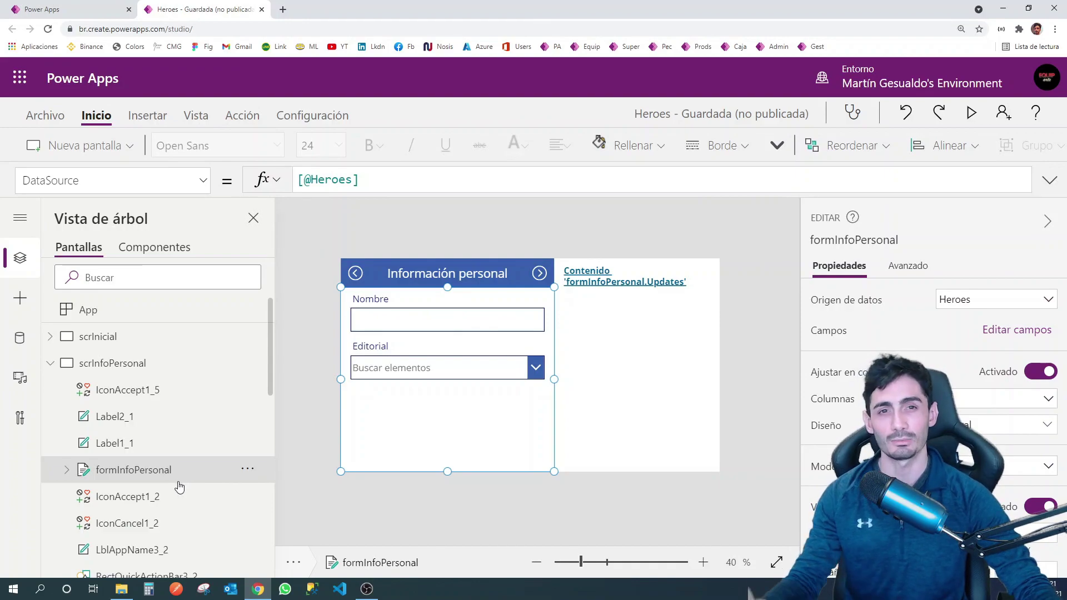
pyautogui.click(105, 345)
pyautogui.click(540, 274)
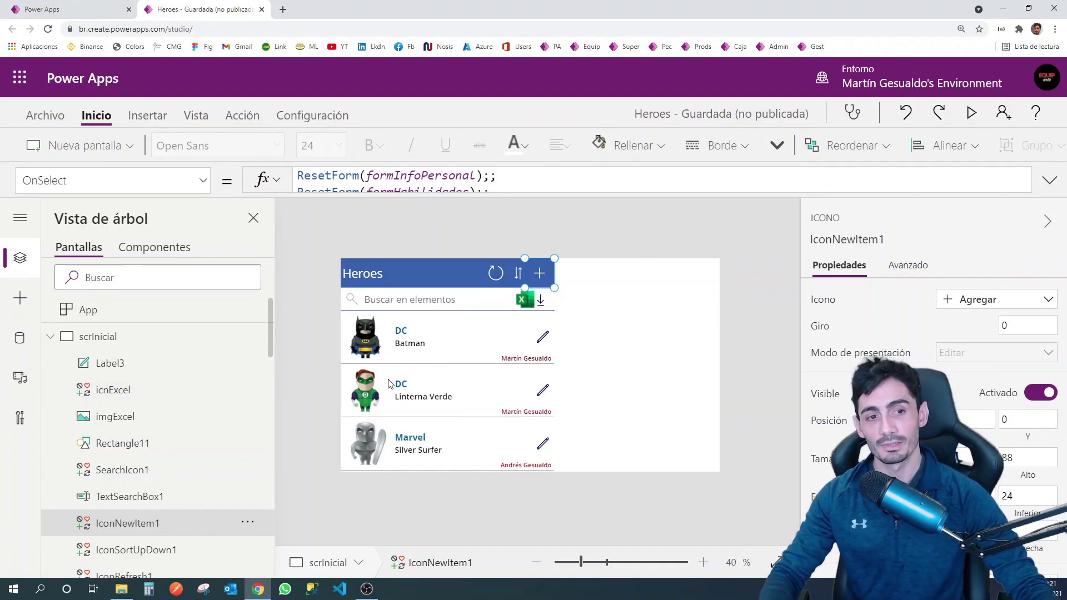
# Step: Display the Información personal form on the canvas
pyautogui.scroll(-1, 239, 391)
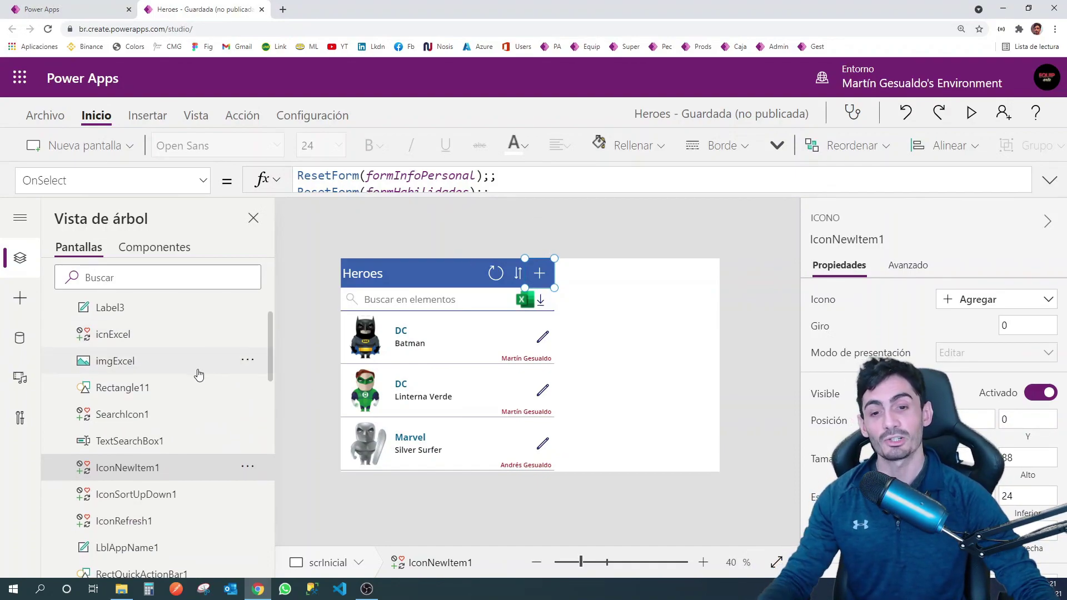
pyautogui.scroll(-1, 199, 375)
pyautogui.scroll(-1, 198, 377)
pyautogui.scroll(-1, 197, 381)
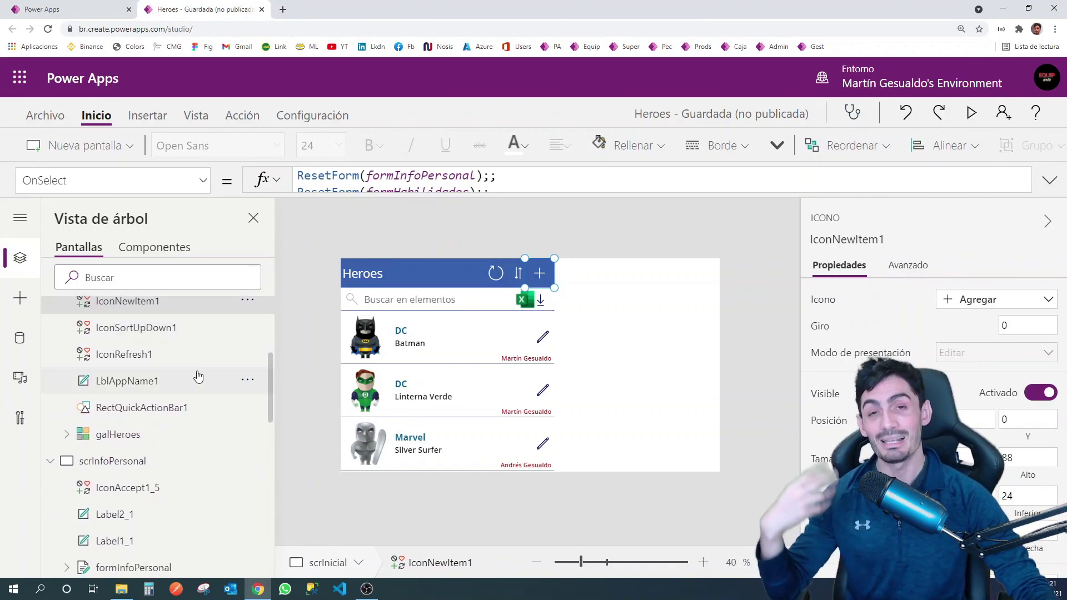
pyautogui.scroll(2, 192, 365)
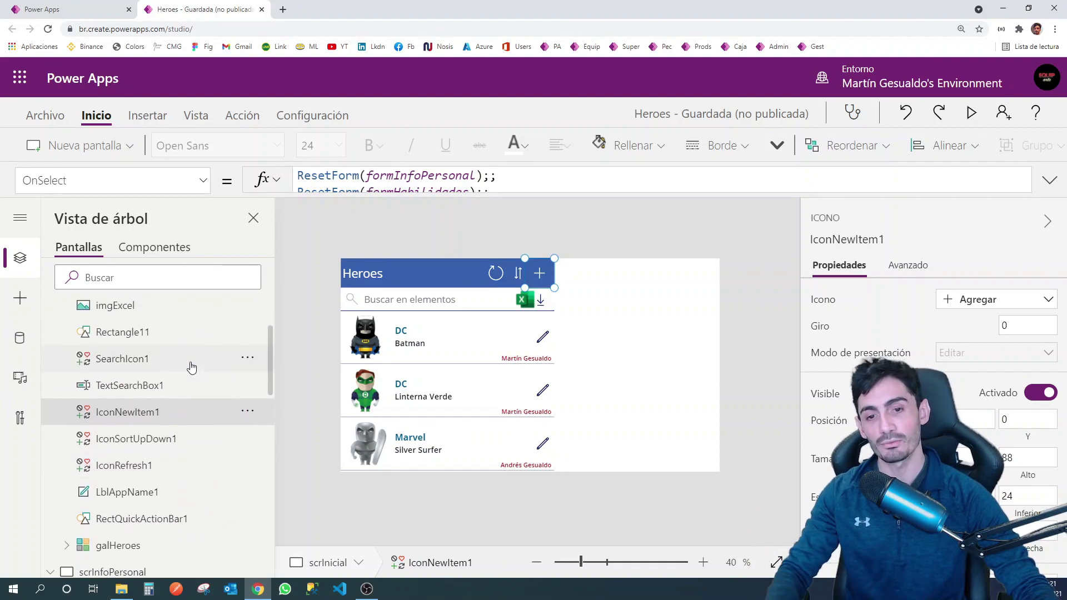
pyautogui.scroll(-3, 184, 383)
pyautogui.scroll(-2, 172, 398)
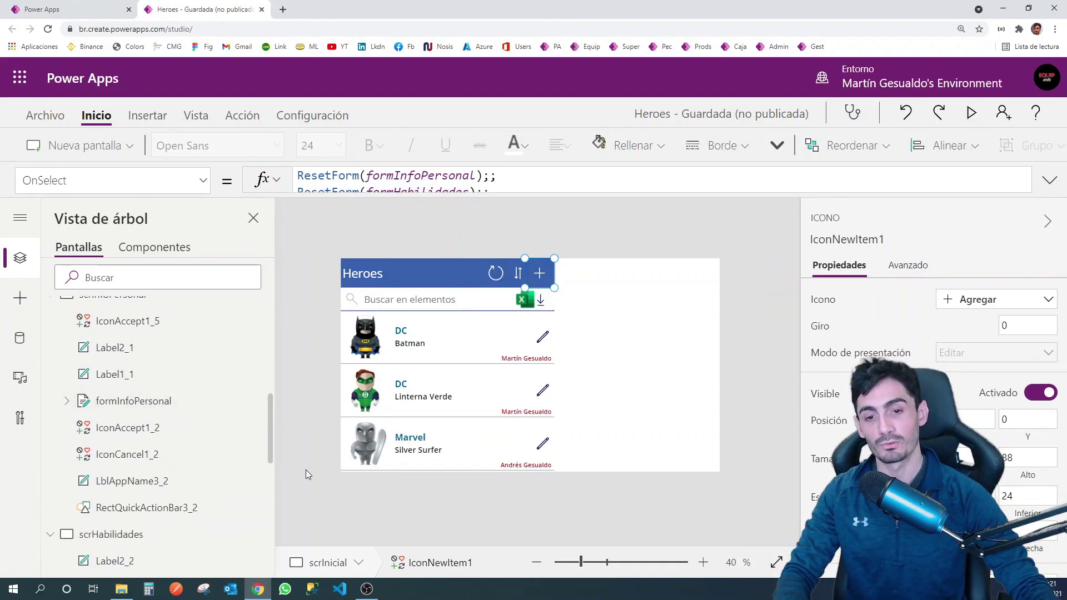
pyautogui.click(256, 401)
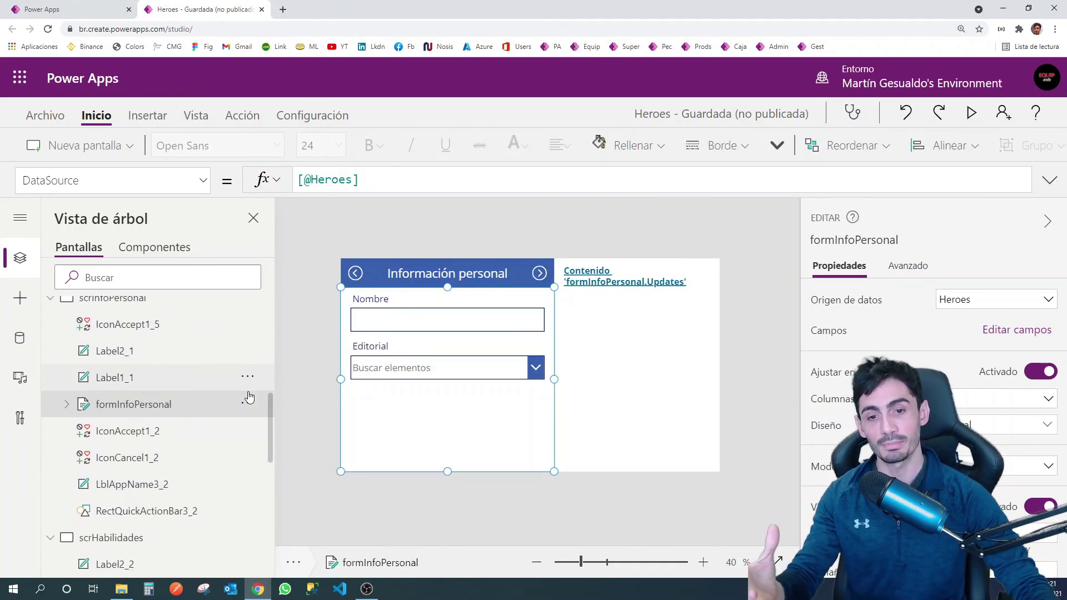
# Step: Show the Habilidades and Imagen forms, then select the send icon to view its Patch formula
pyautogui.scroll(-4, 244, 396)
pyautogui.click(186, 396)
pyautogui.scroll(-2, 173, 439)
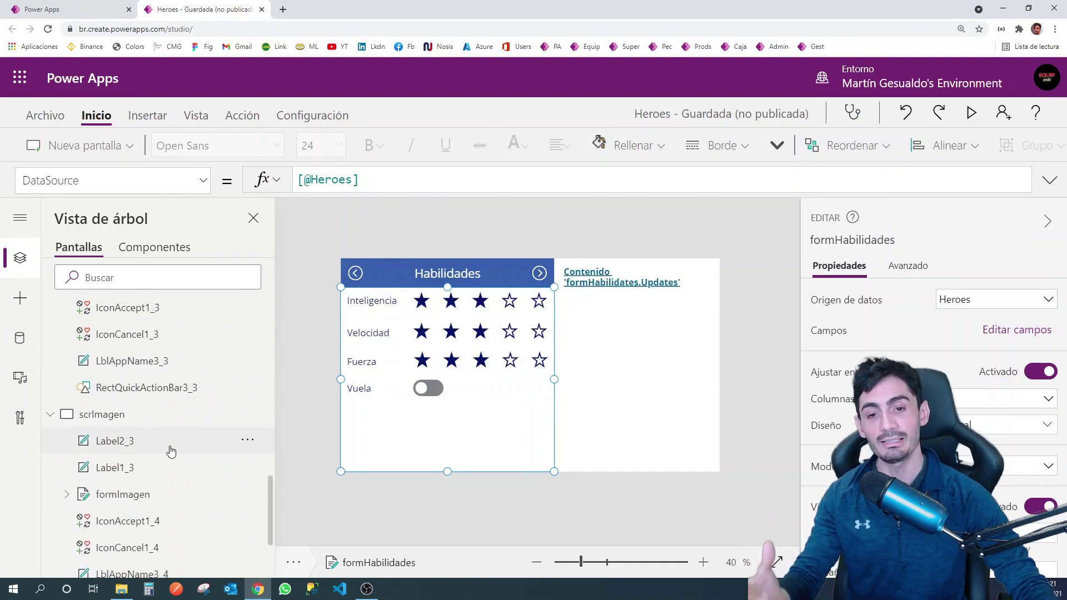
pyautogui.click(145, 494)
pyautogui.scroll(-2, 244, 400)
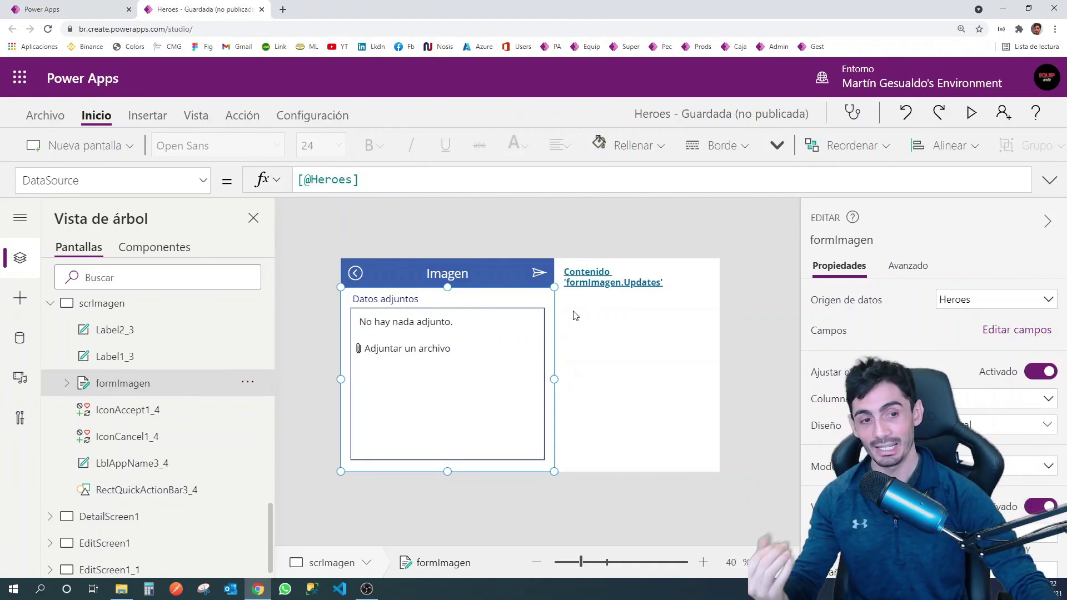
pyautogui.click(540, 275)
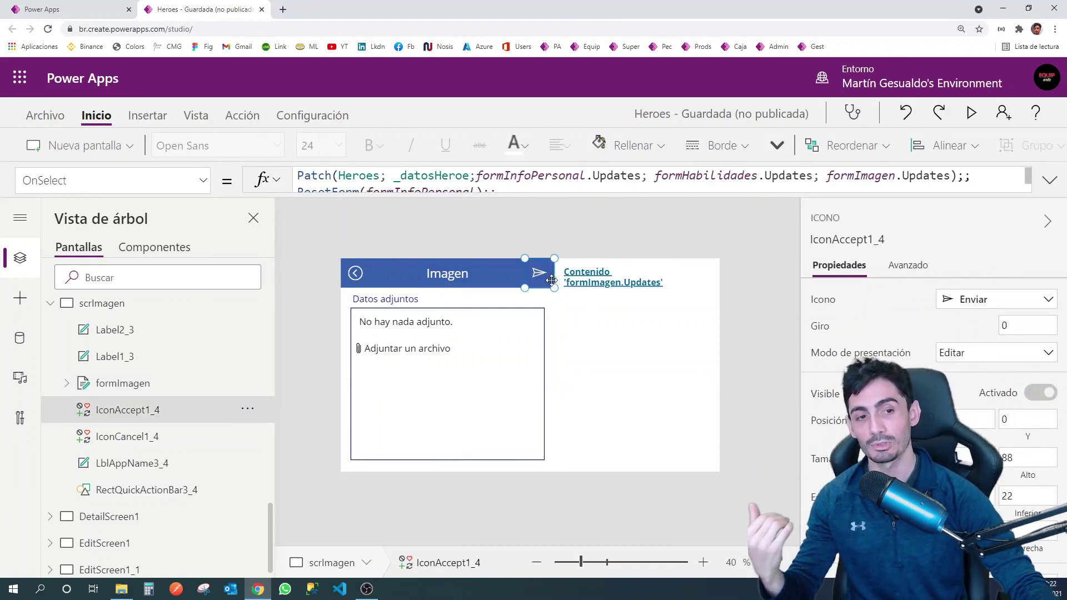
# Step: Expand the OnSelect formula and put the record argument and formInfoPersonal.Updates on their own lines
pyautogui.click(545, 193)
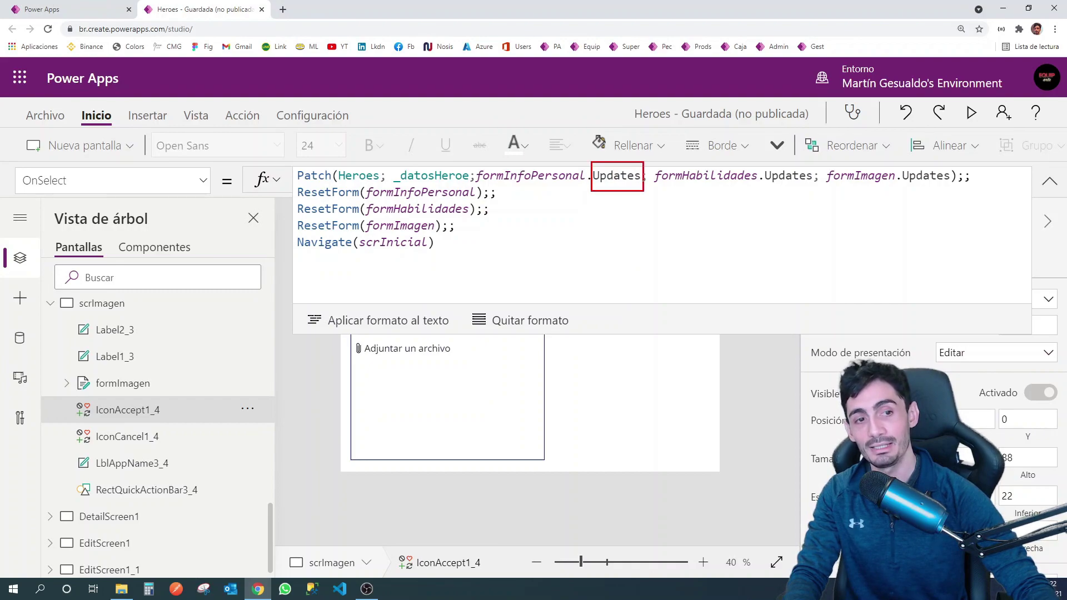
pyautogui.press('Escape')
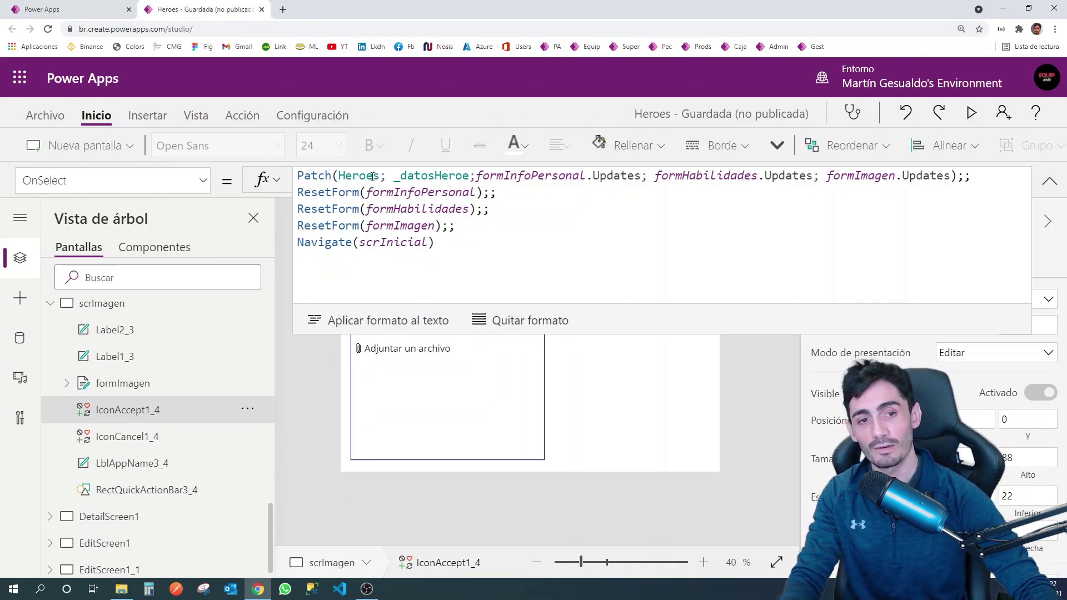
pyautogui.click(590, 173)
pyautogui.hotkey('shift', 'Return')
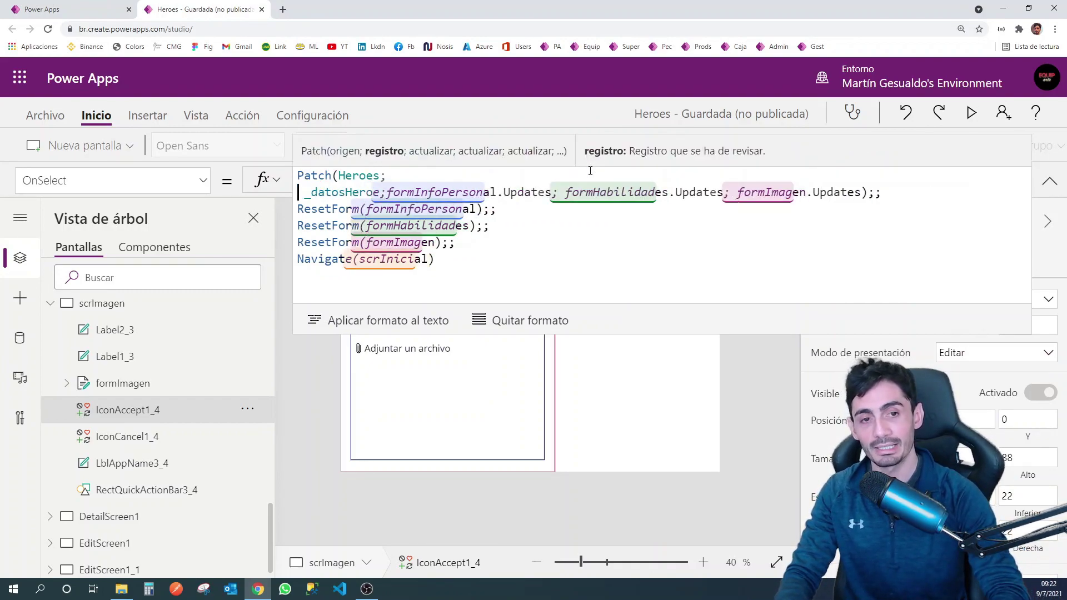
pyautogui.press('Right')
pyautogui.press('Right')
pyautogui.press('Right')
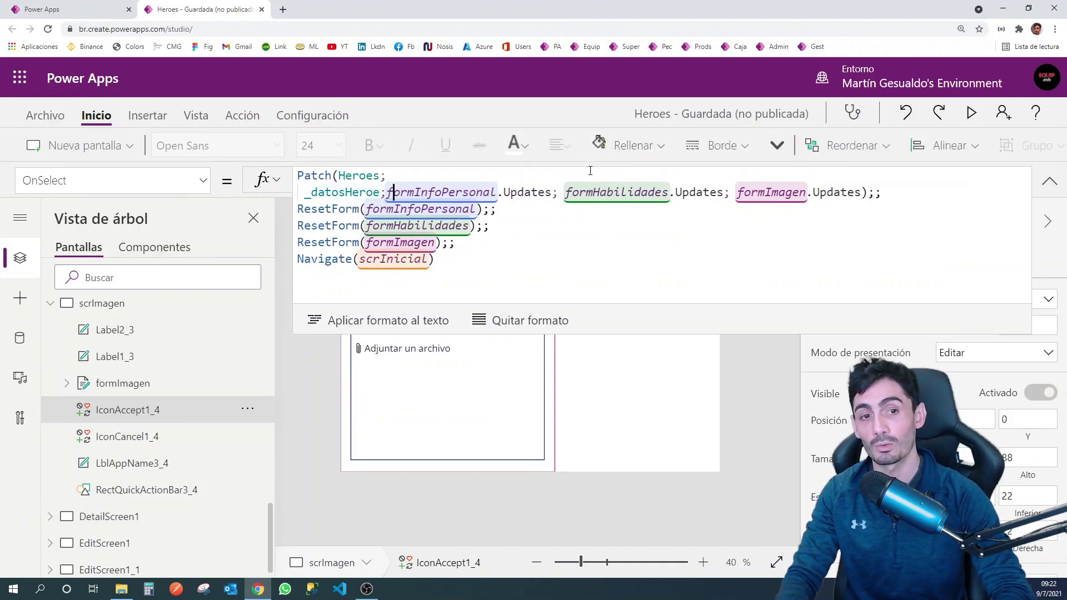
pyautogui.press('Right')
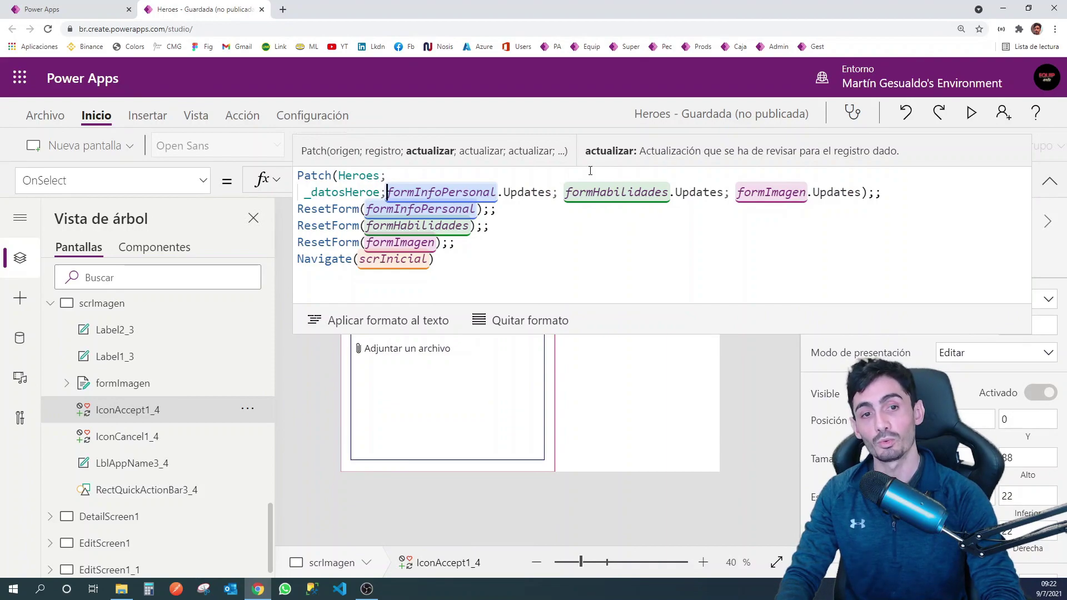
pyautogui.hotkey('shift', 'Return')
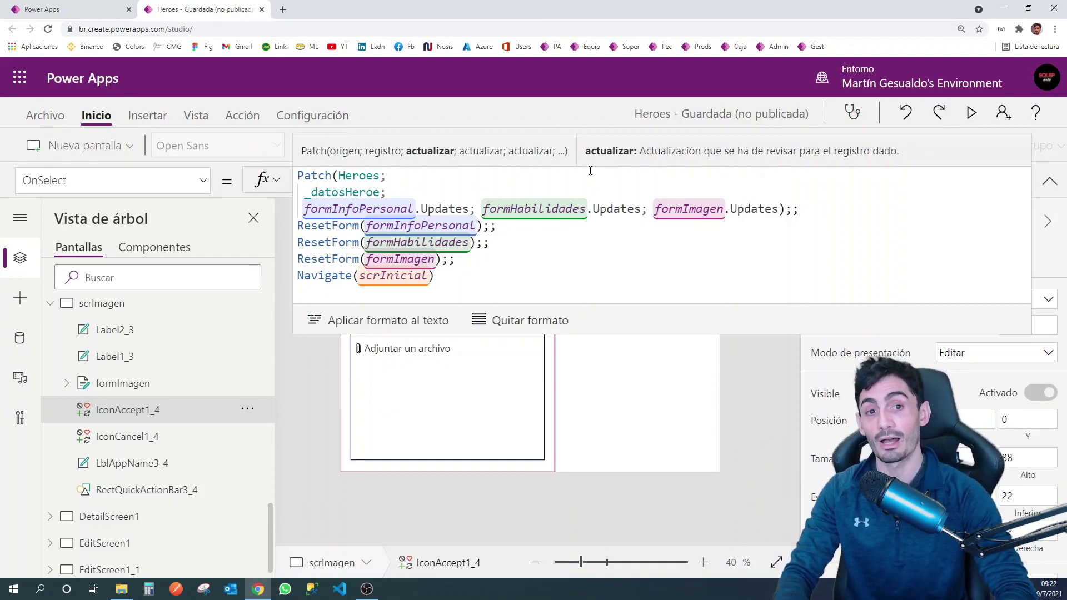
# Step: Break formHabilidades.Updates and formImagen.Updates onto separate lines in the Patch call
pyautogui.press('Up')
pyautogui.hotkey('ctrl', 'shift', 'Right')
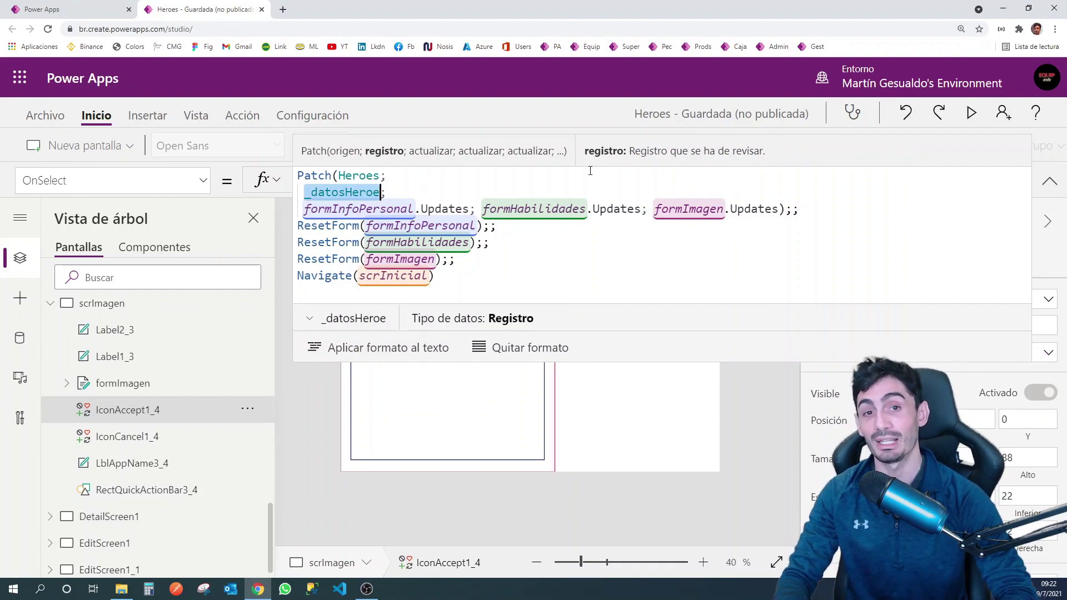
pyautogui.press('Down')
pyautogui.hotkey('ctrl', 'Right')
pyautogui.hotkey('ctrl', 'Right')
pyautogui.hotkey('ctrl', 'Right')
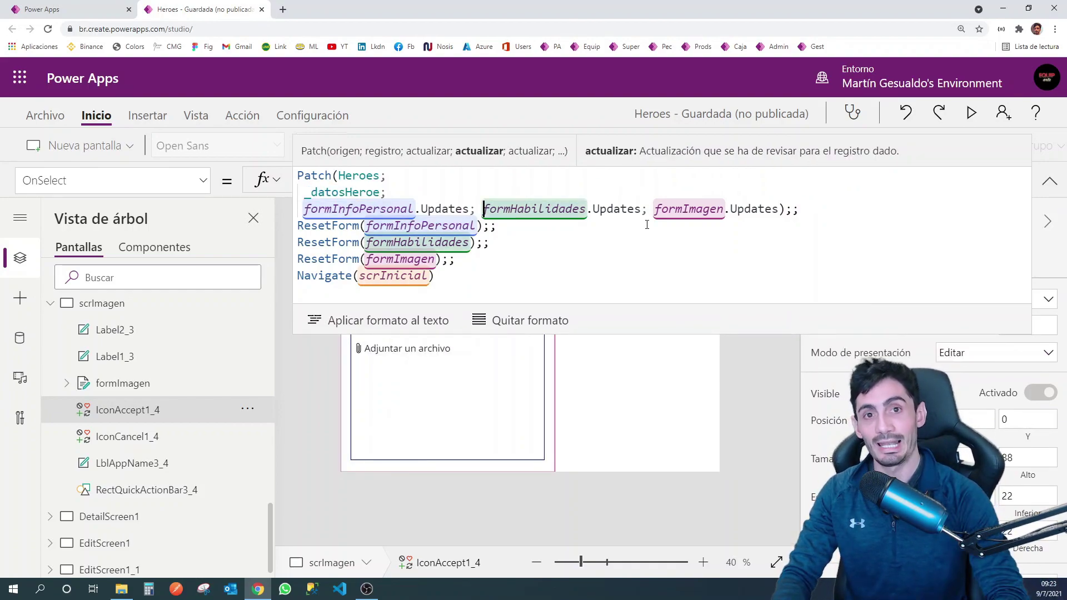
pyautogui.hotkey('shift', 'Return')
pyautogui.hotkey('ctrl', 'Right')
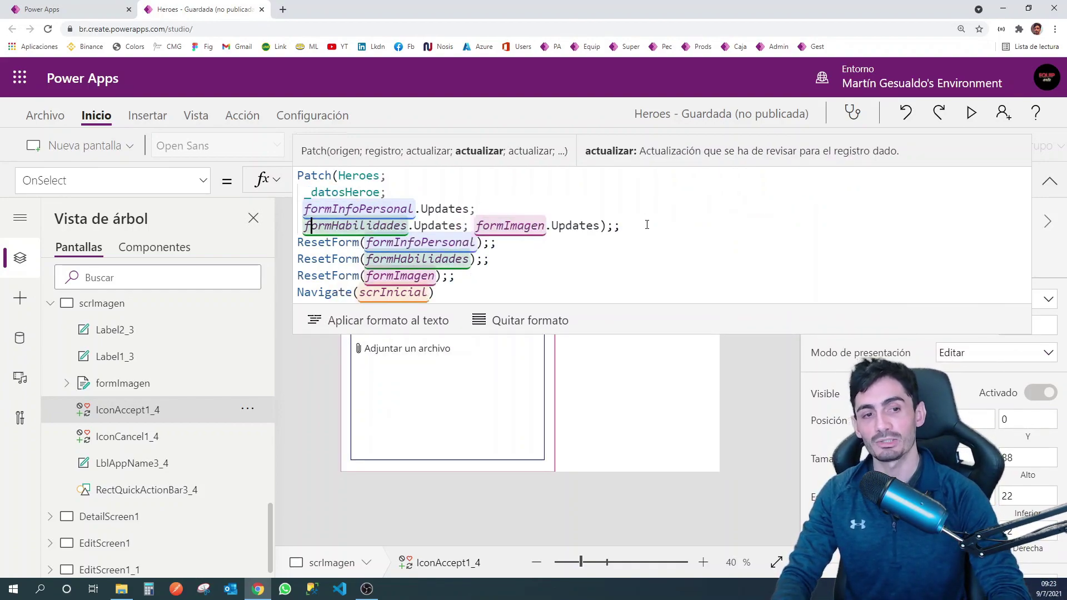
pyautogui.hotkey('shift', 'Return')
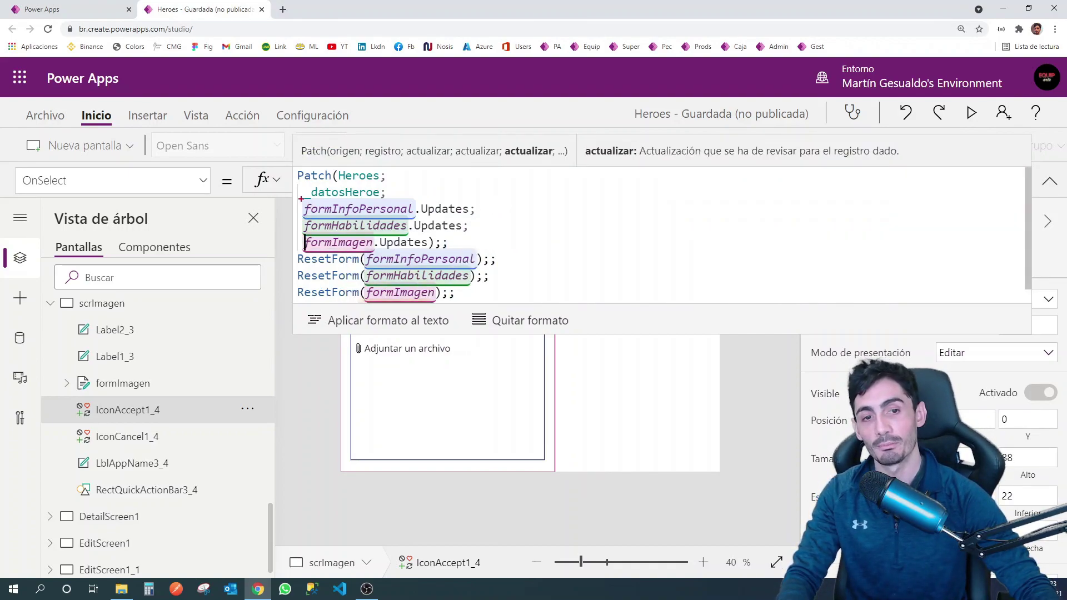
# Step: Review the reformatted Patch arguments and exit the formula editor
pyautogui.moveTo(335, 208); pyautogui.dragTo(471, 216)
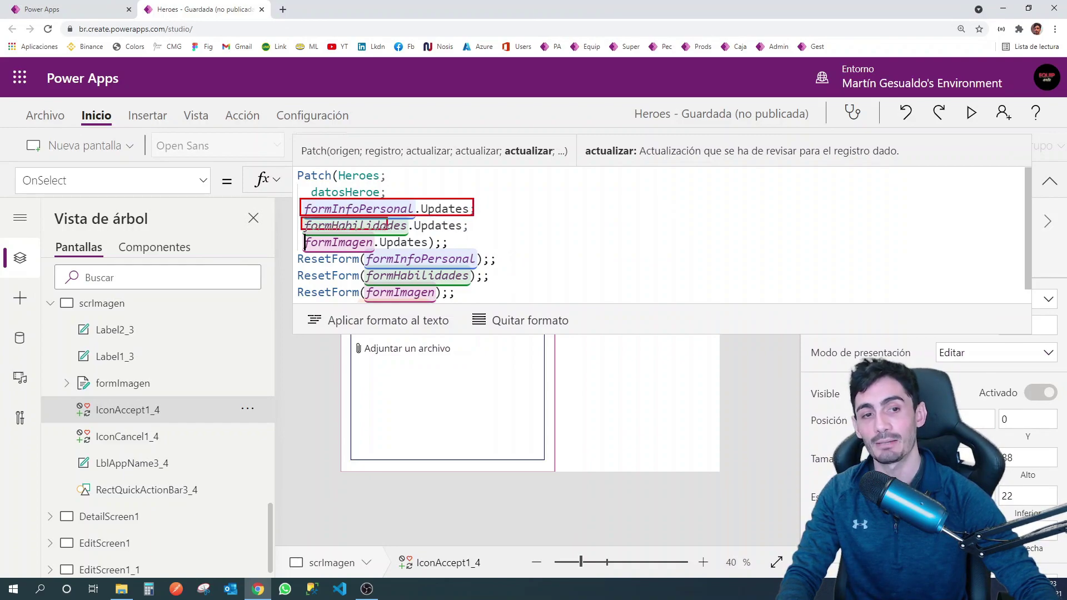
pyautogui.moveTo(387, 230); pyautogui.dragTo(462, 234)
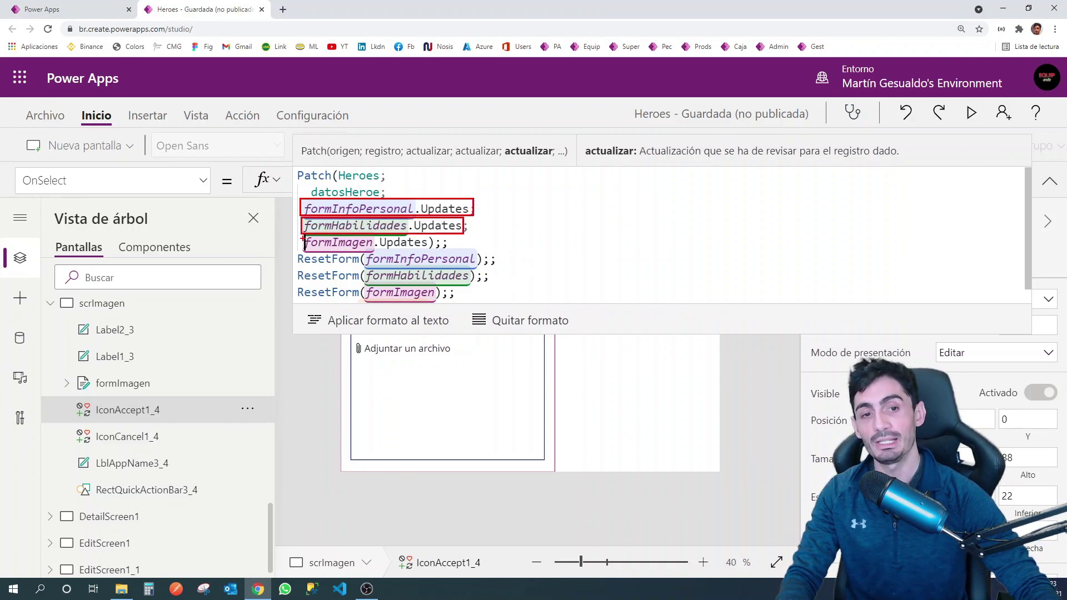
pyautogui.moveTo(350, 239); pyautogui.dragTo(430, 250)
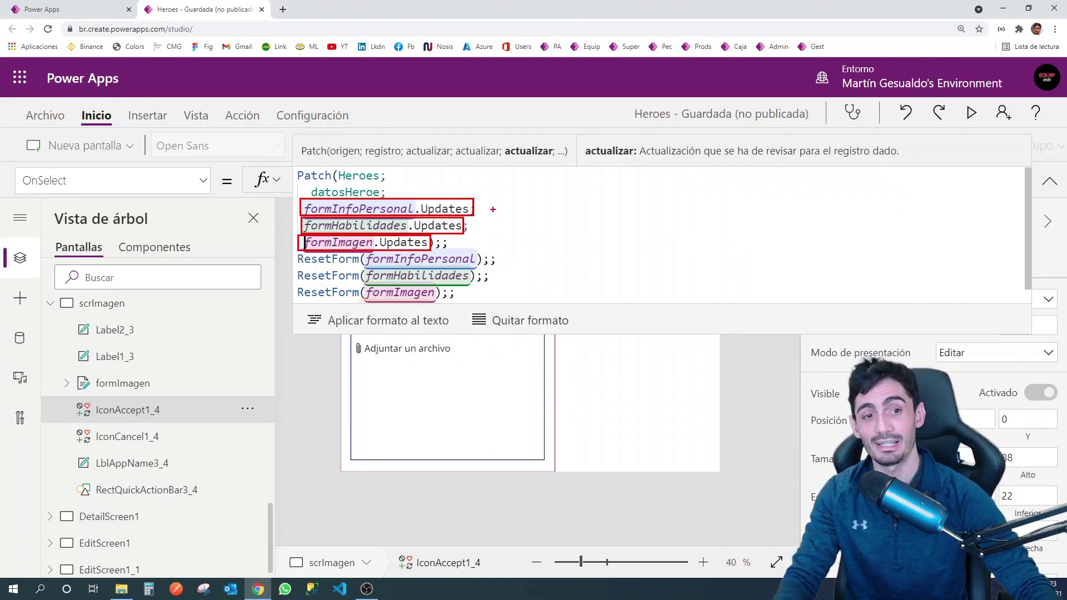
pyautogui.press('e')
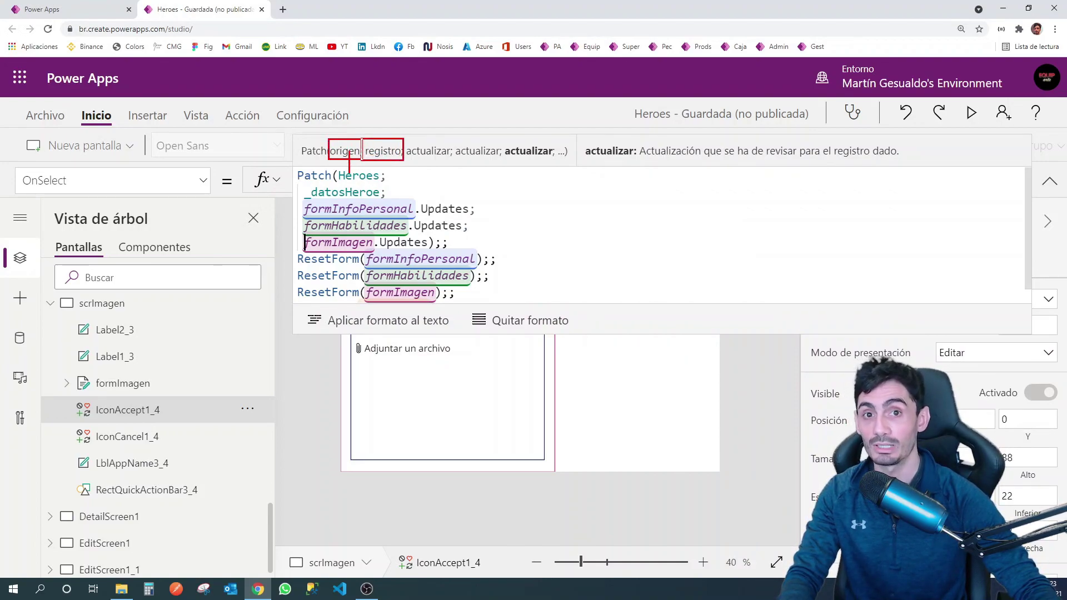
pyautogui.moveTo(392, 153); pyautogui.dragTo(382, 170)
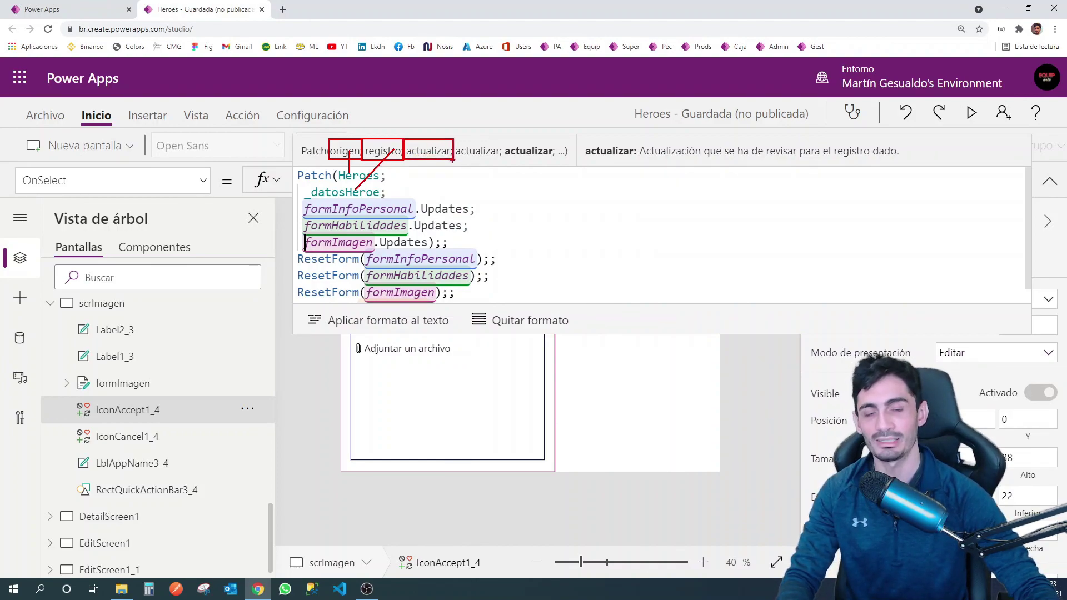
pyautogui.press('Escape')
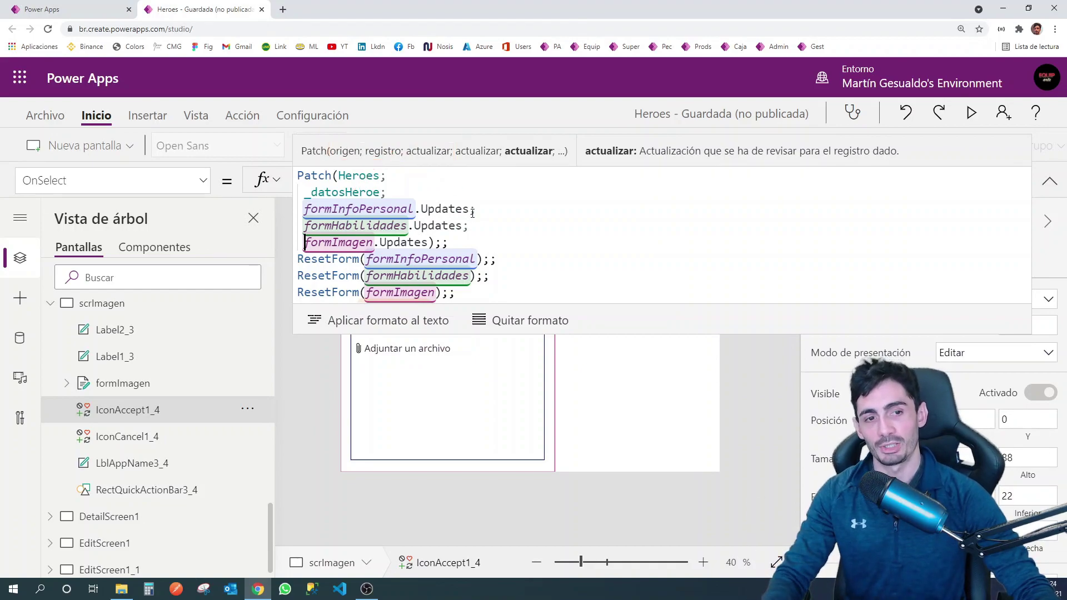
pyautogui.moveTo(428, 242); pyautogui.dragTo(470, 209)
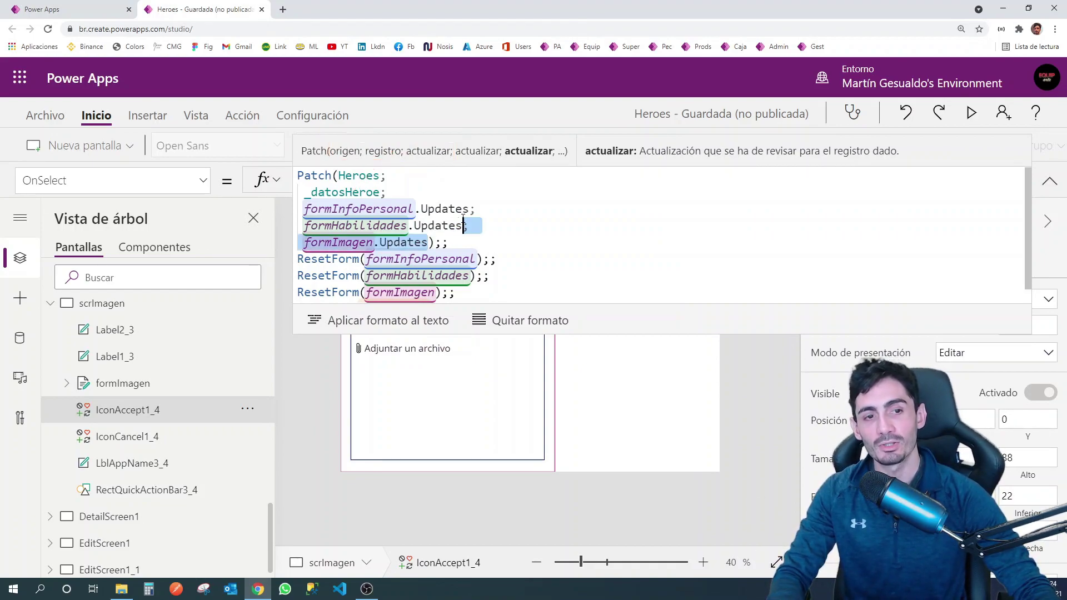
pyautogui.press('BackSpace')
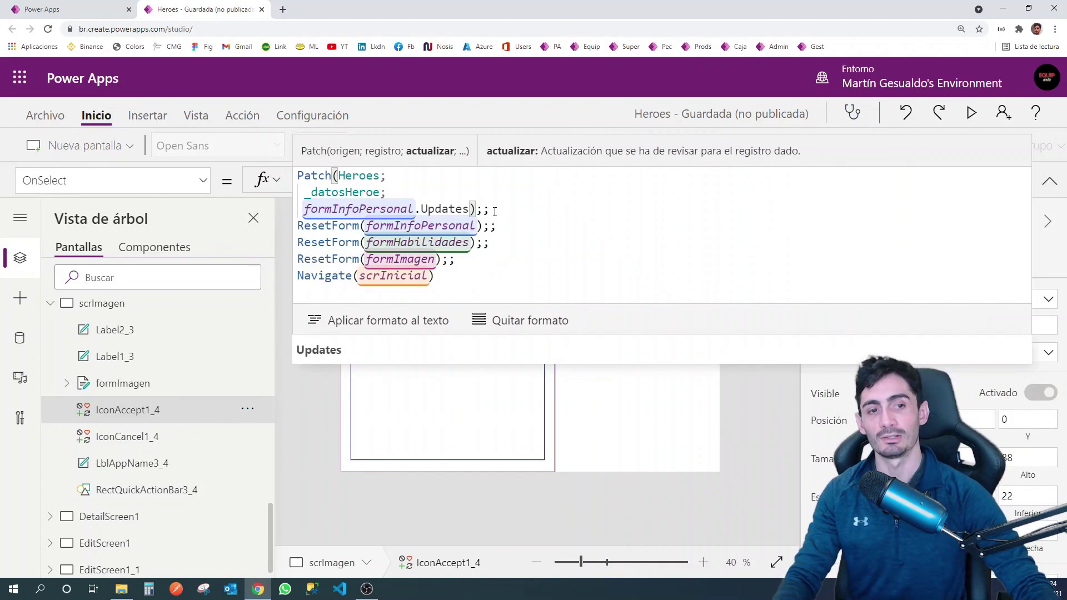
pyautogui.hotkey('shift', 'Return')
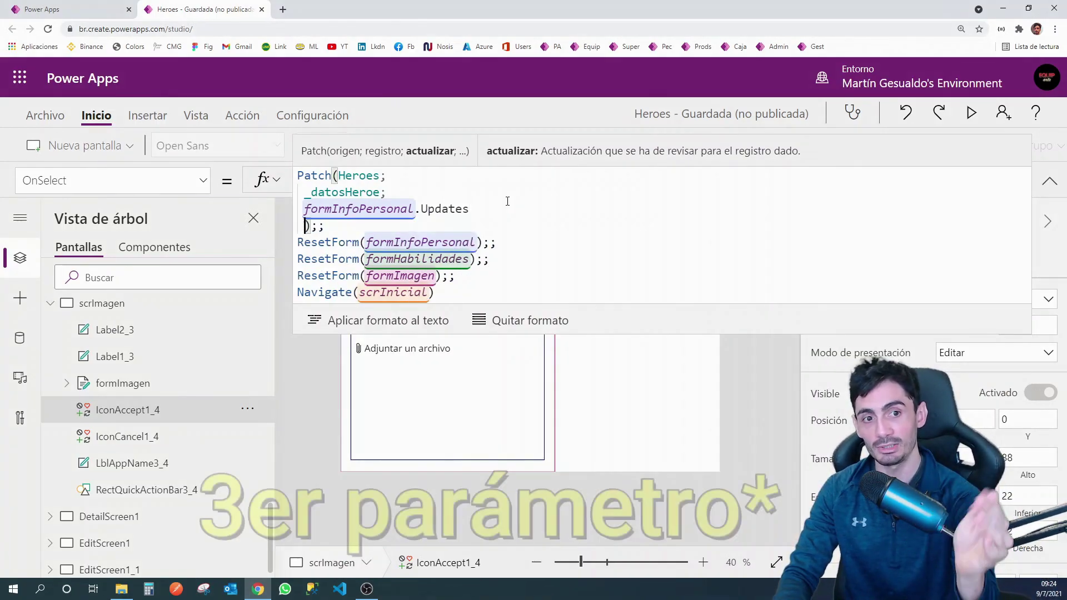
pyautogui.moveTo(300, 209); pyautogui.dragTo(489, 204)
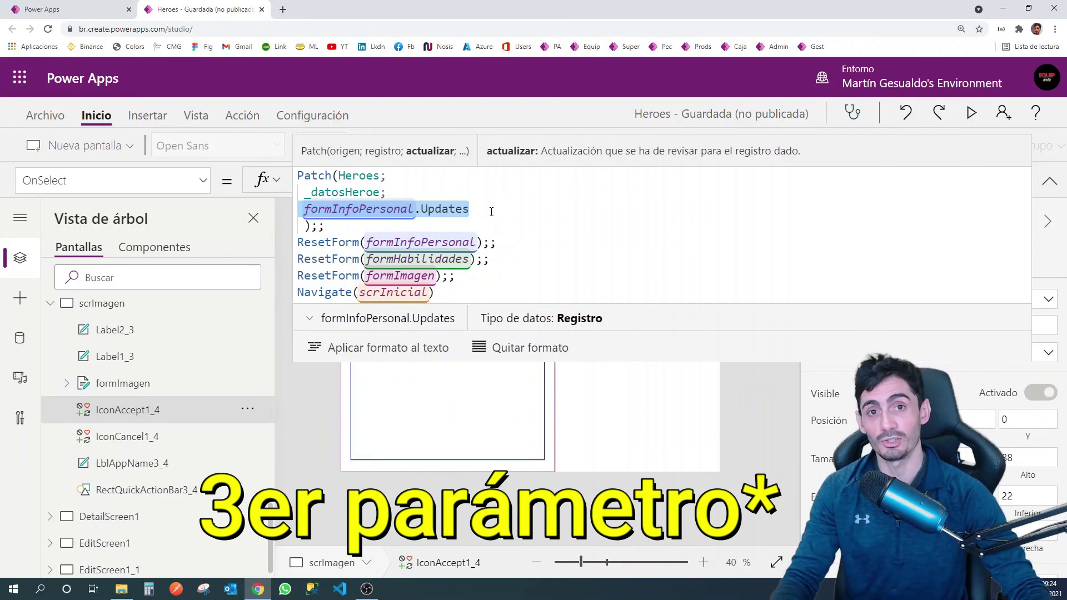
pyautogui.click(492, 210)
pyautogui.hotkey('shift', 'Return')
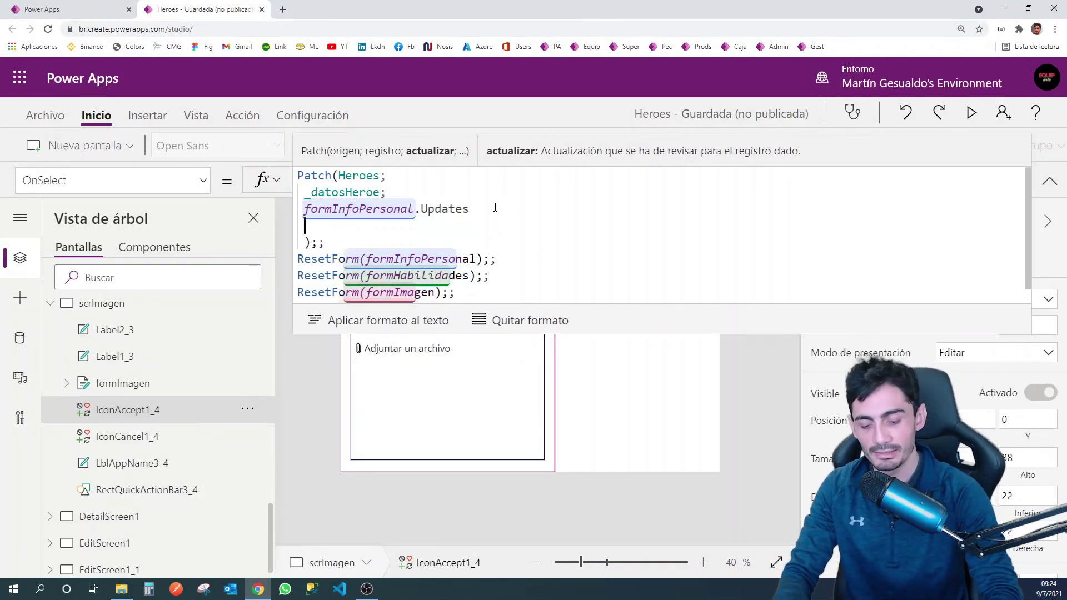
pyautogui.write('{')
pyautogui.hotkey('shift', 'Return')
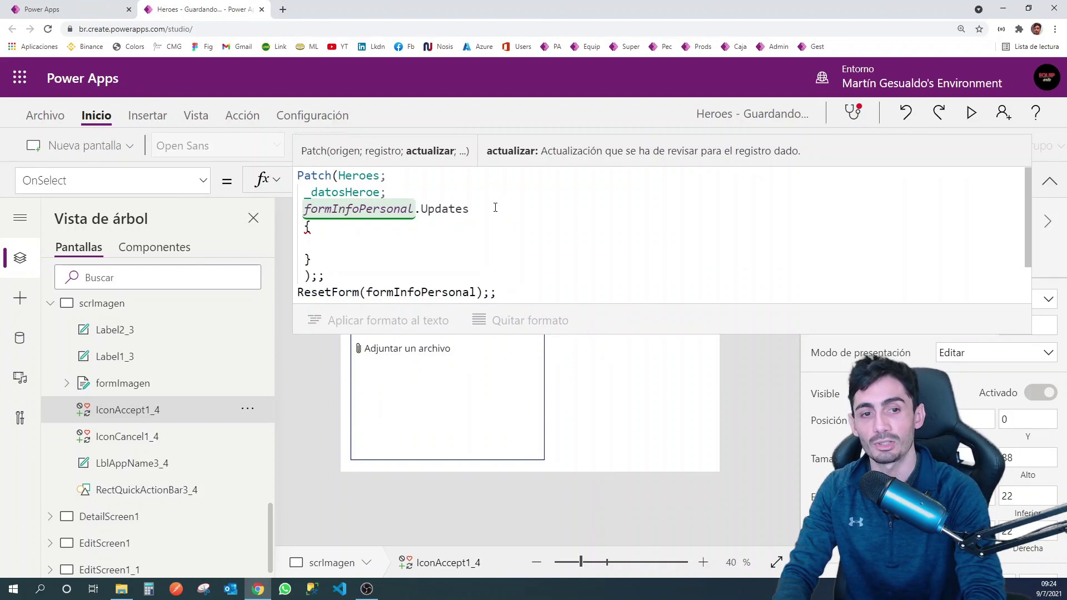
pyautogui.write('No')
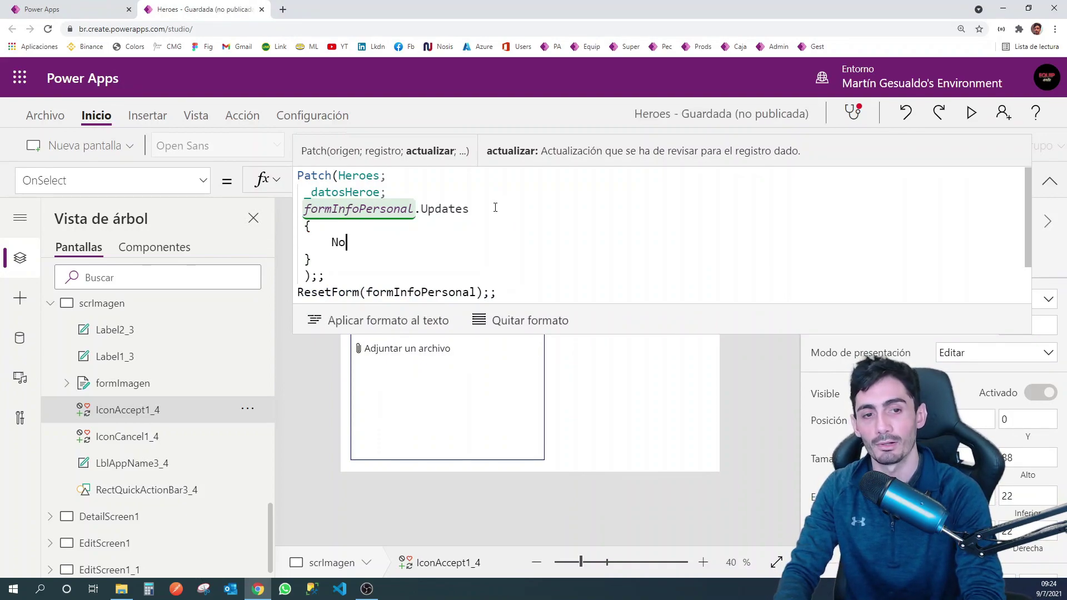
pyautogui.write('mbre: ""lkajsdlkajs')
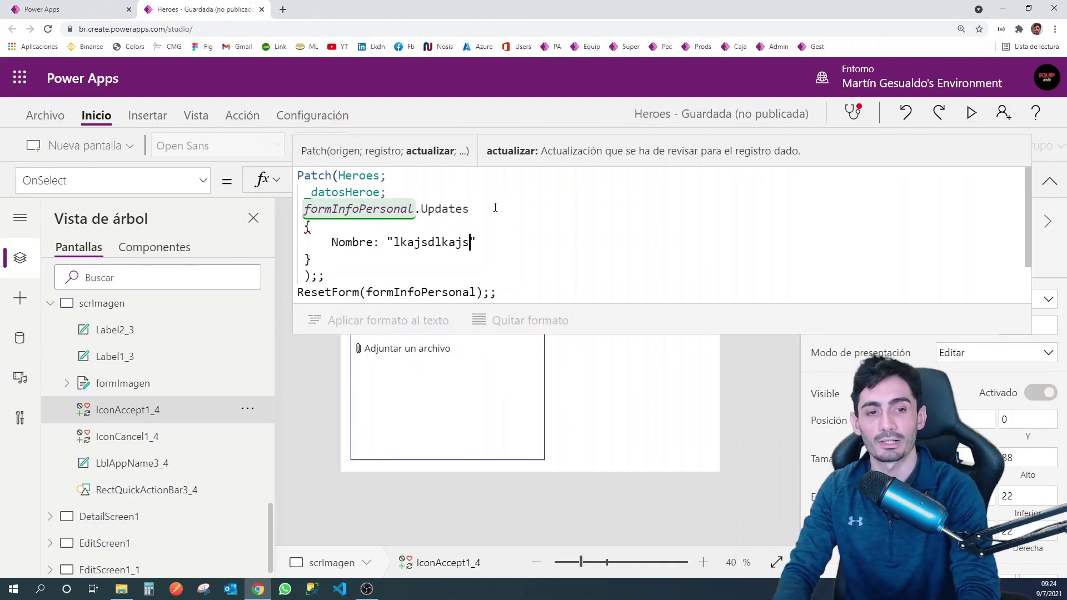
pyautogui.hotkey('ctrl', 'z')
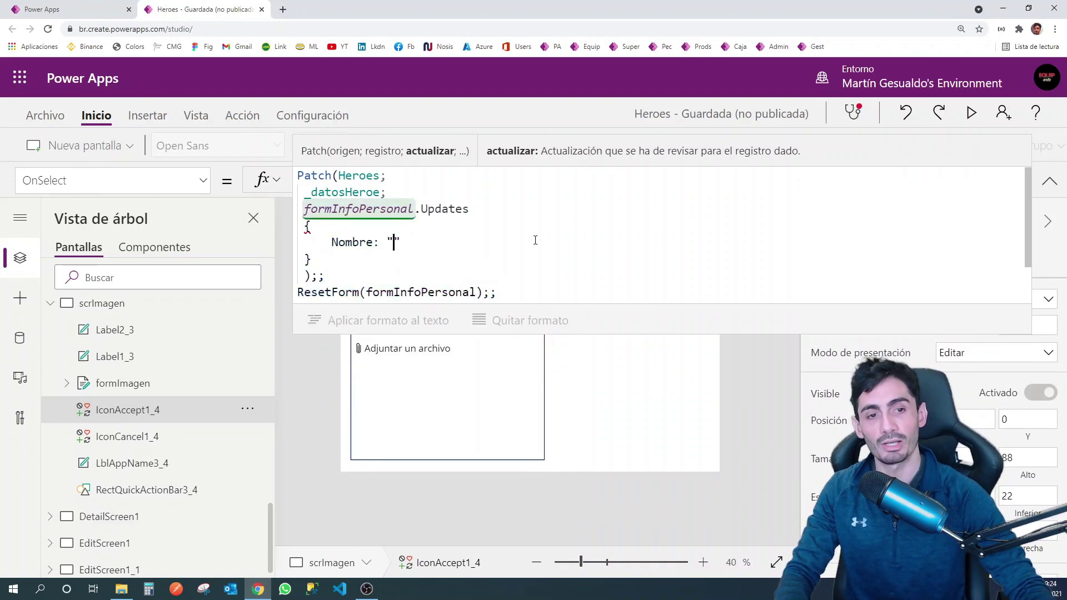
pyautogui.hotkey('ctrl', 'z')
pyautogui.hotkey('ctrl', 'z')
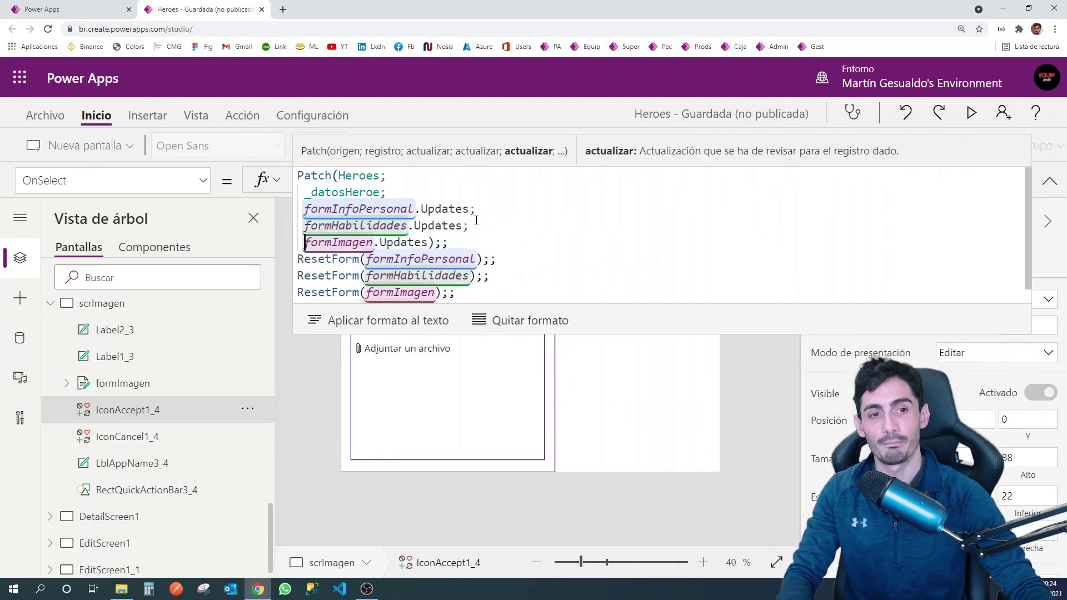
pyautogui.moveTo(414, 198)
pyautogui.mouseDown()
pyautogui.moveTo(466, 218)
pyautogui.moveTo(466, 234)
pyautogui.mouseUp()
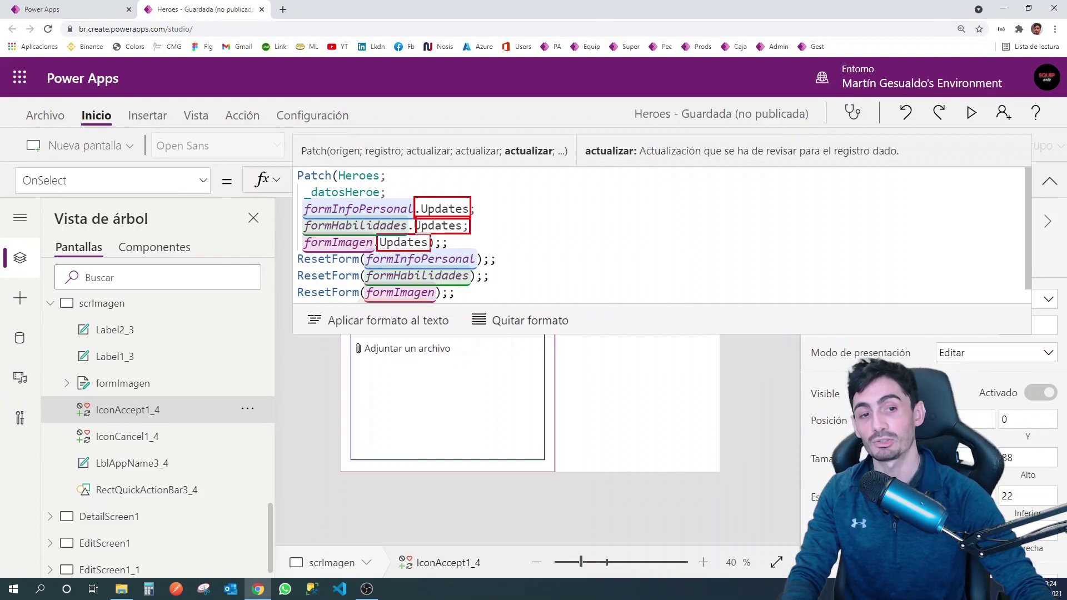
# Step: Collapse the formula editor and zoom the canvas to 50%
pyautogui.press('Escape')
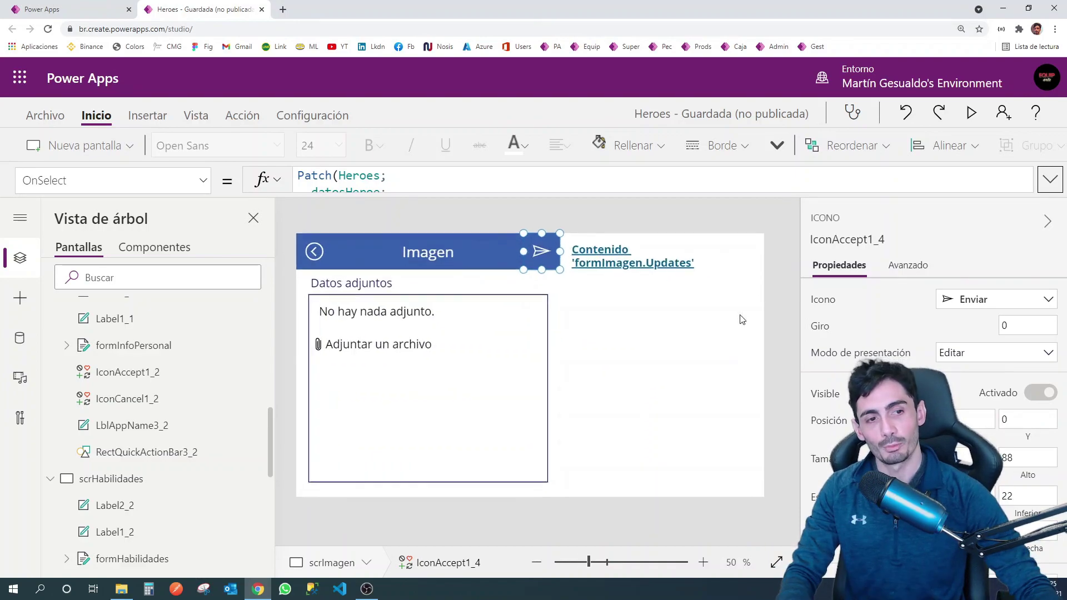
pyautogui.hotkey('ctrl', '+')
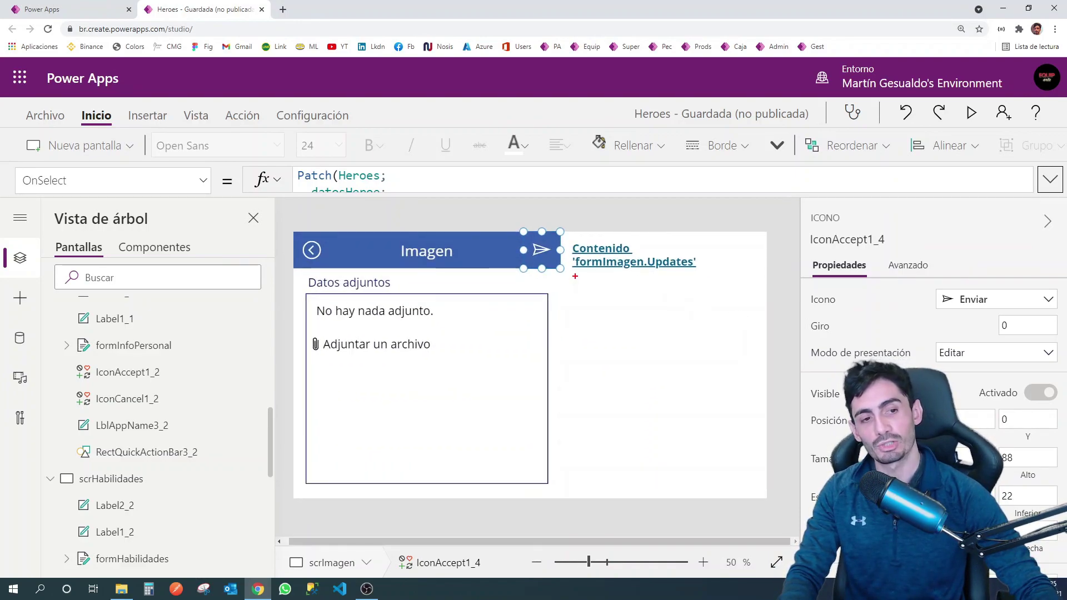
pyautogui.moveTo(575, 276); pyautogui.dragTo(764, 489)
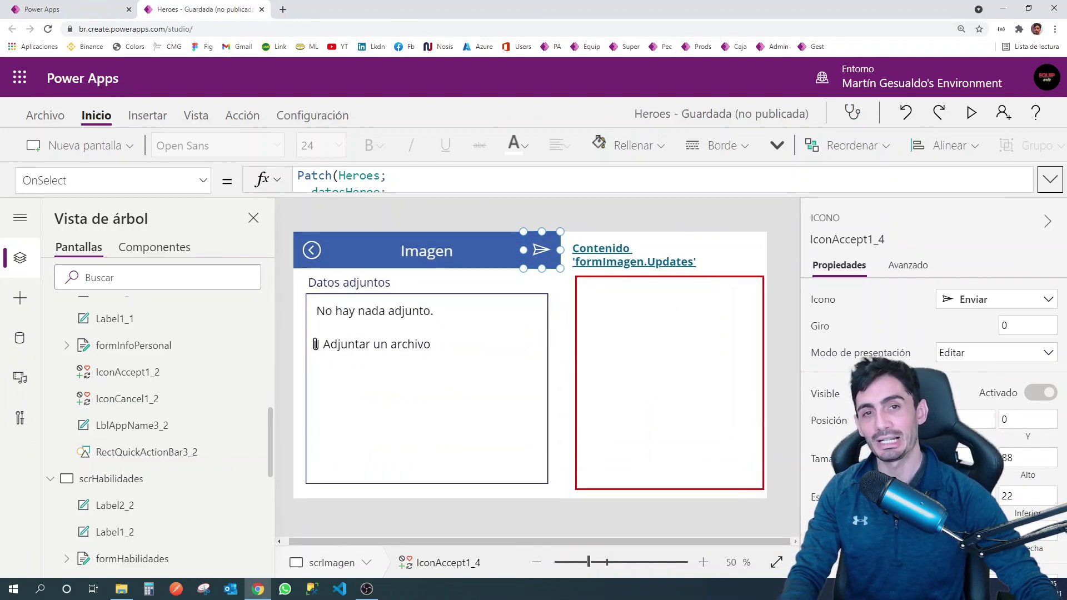
pyautogui.press('Escape')
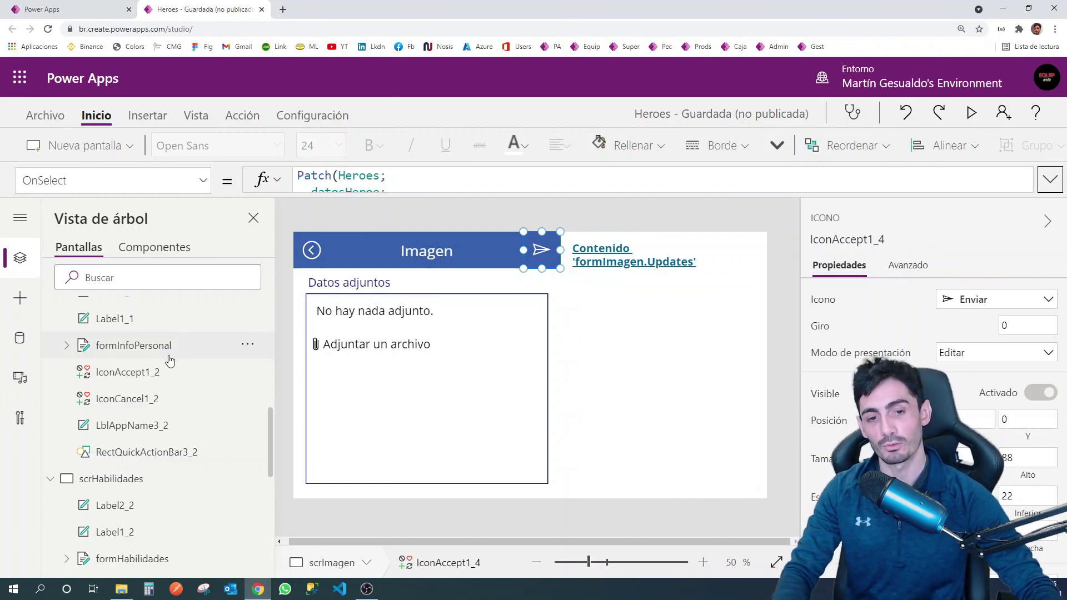
pyautogui.scroll(10, 170, 361)
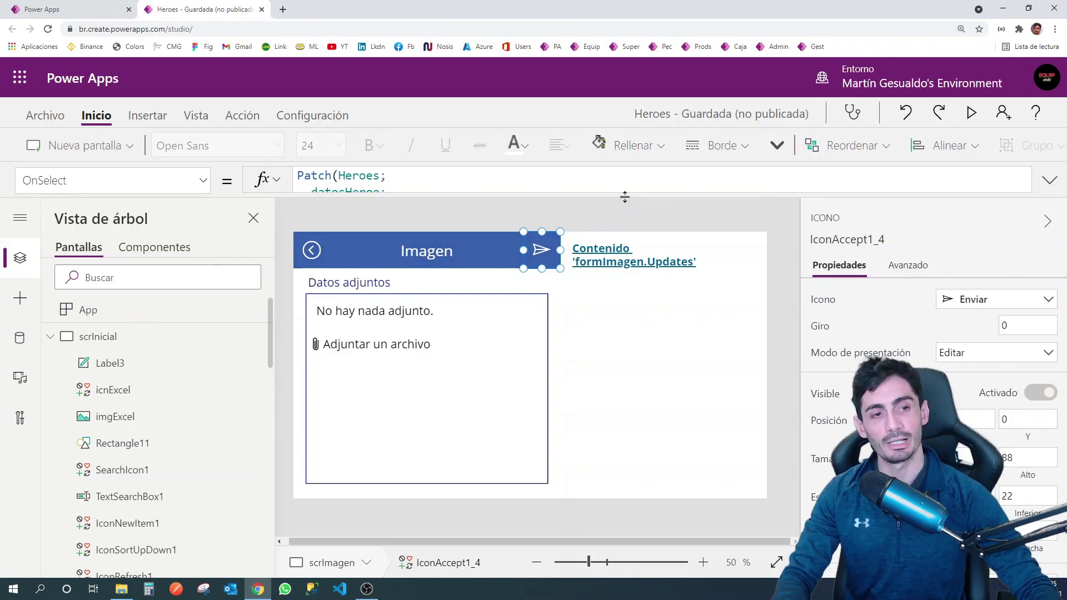
# Step: Expand the formula bar to show the full Patch code, then open the Defaults function docs in a new tab
pyautogui.moveTo(625, 197); pyautogui.dragTo(624, 300)
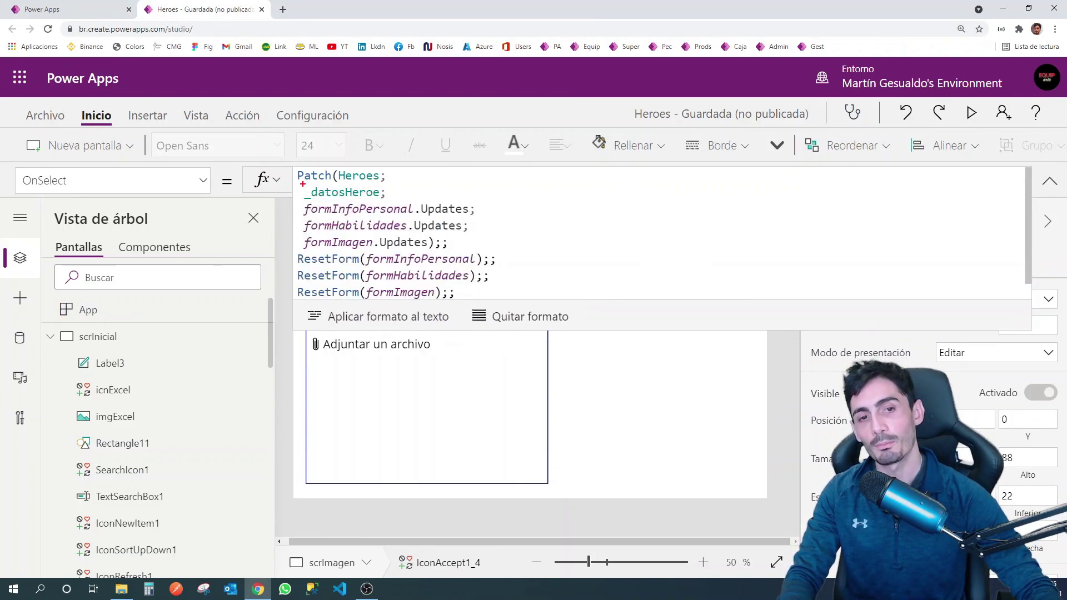
pyautogui.moveTo(302, 183); pyautogui.dragTo(383, 202)
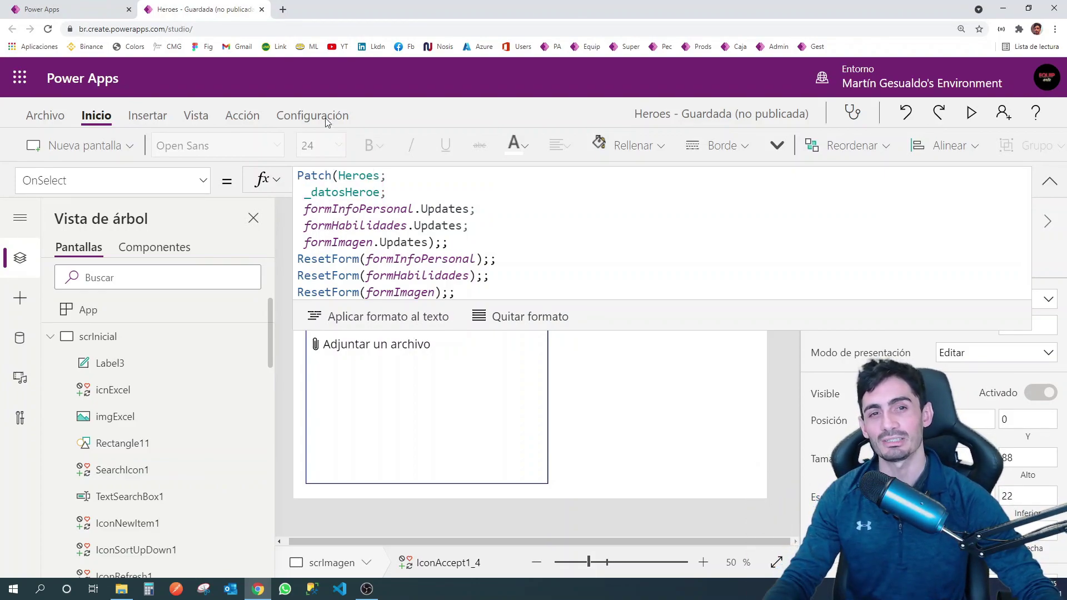
pyautogui.click(282, 10)
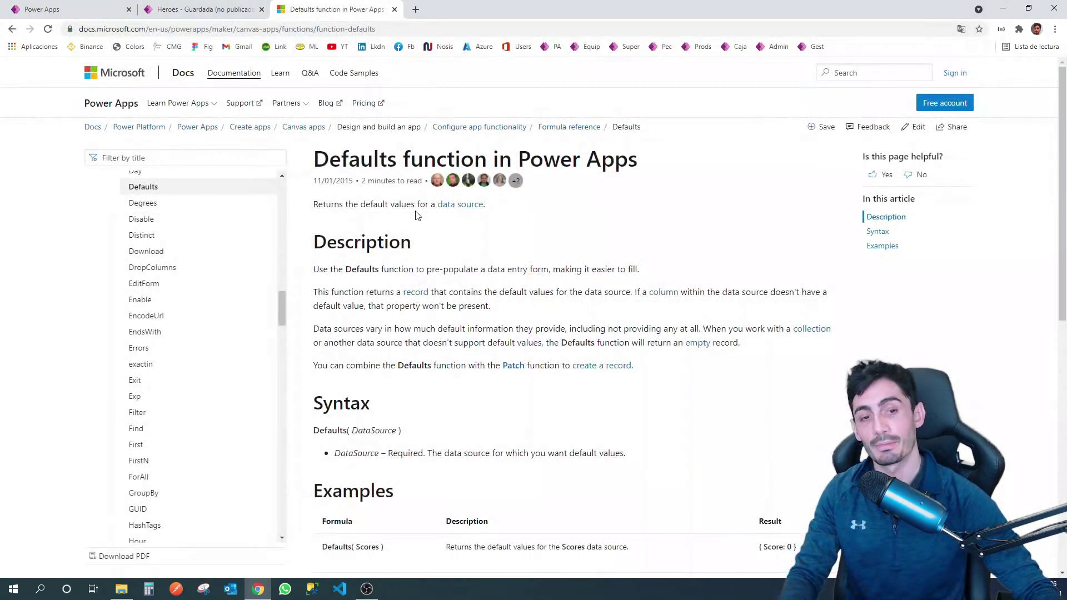
# Step: Read the Syntax and Examples sections of the Defaults function docs page
pyautogui.scroll(-1, 414, 251)
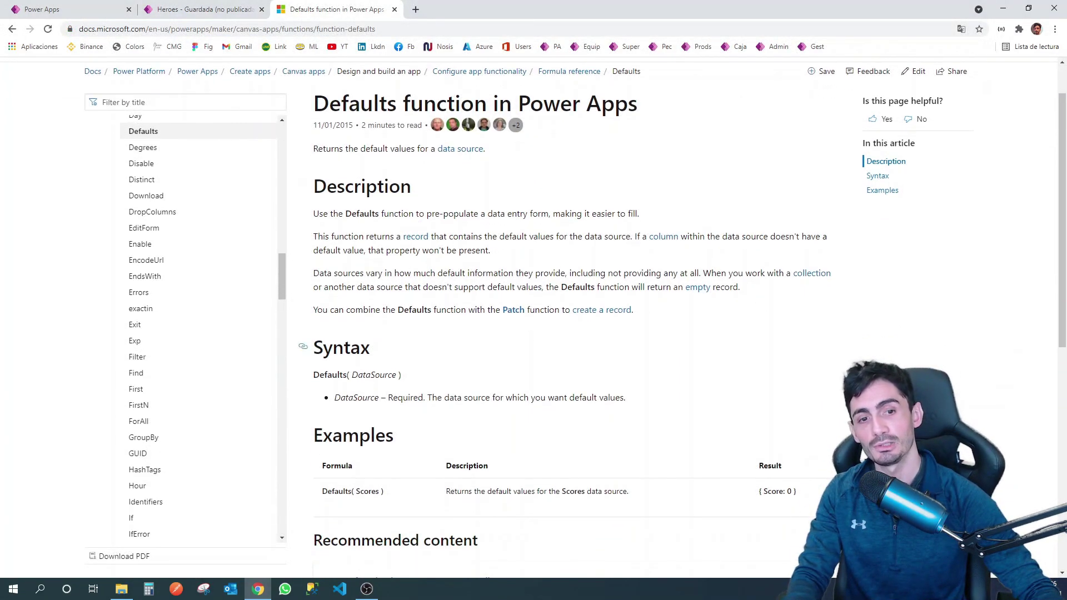
pyautogui.moveTo(350, 367); pyautogui.dragTo(397, 385)
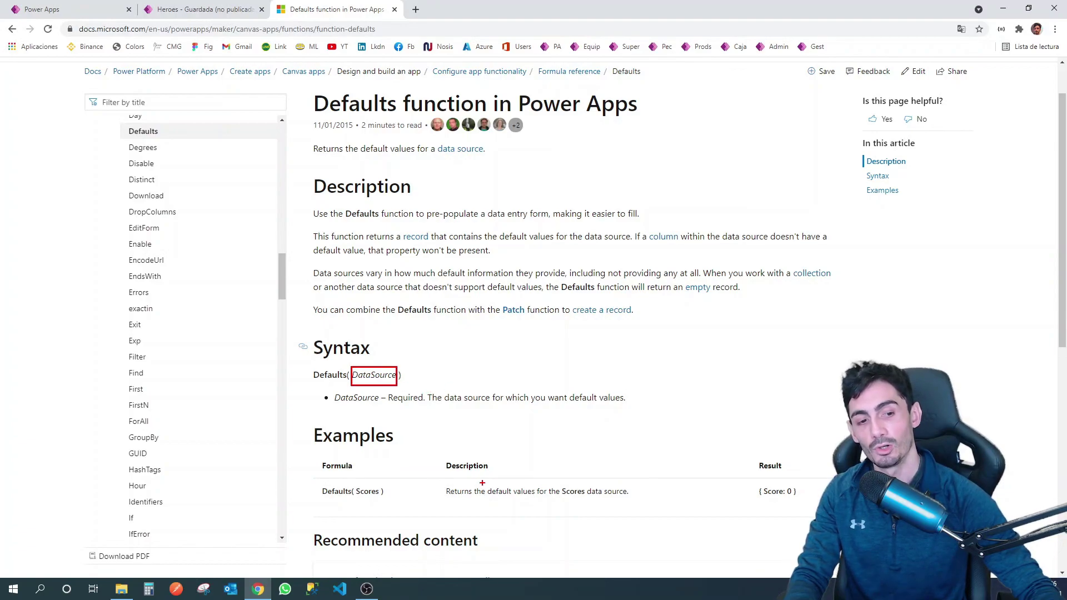
pyautogui.moveTo(485, 482); pyautogui.dragTo(638, 502)
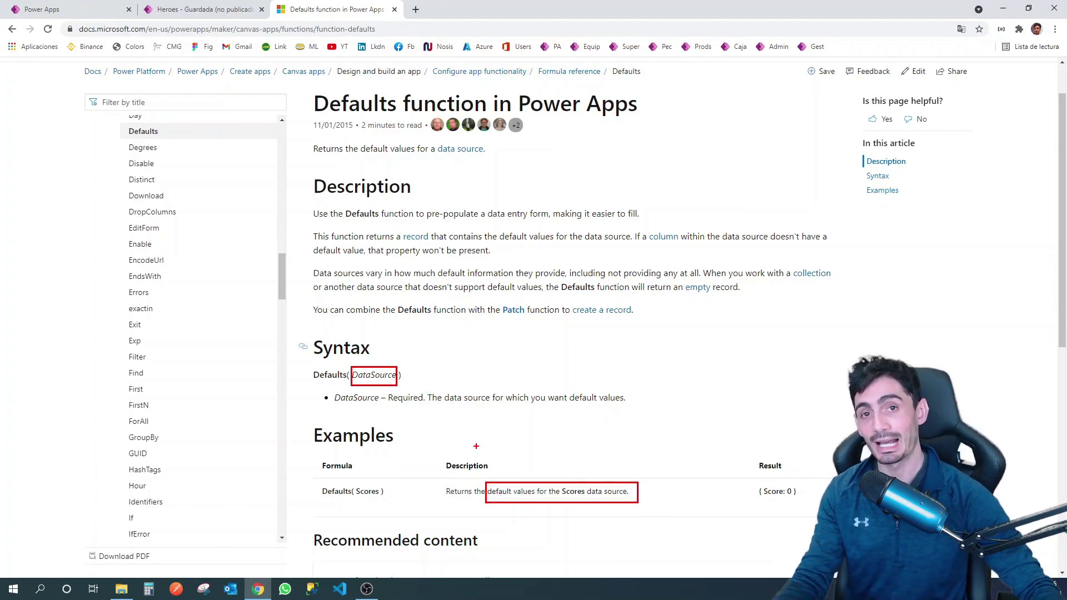
pyautogui.press('Escape')
# Step: Back in the editor, review IconNewItem1's Set(_datosHeroe; Defaults(Heroes)) OnSelect formula on scrInicial
pyautogui.click(185, 11)
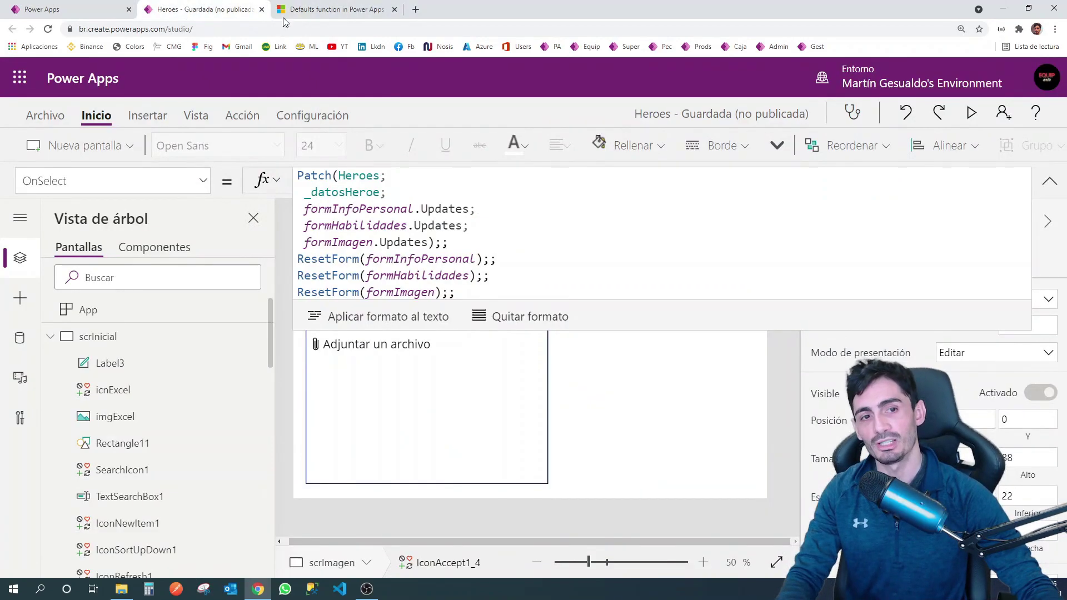
pyautogui.click(133, 338)
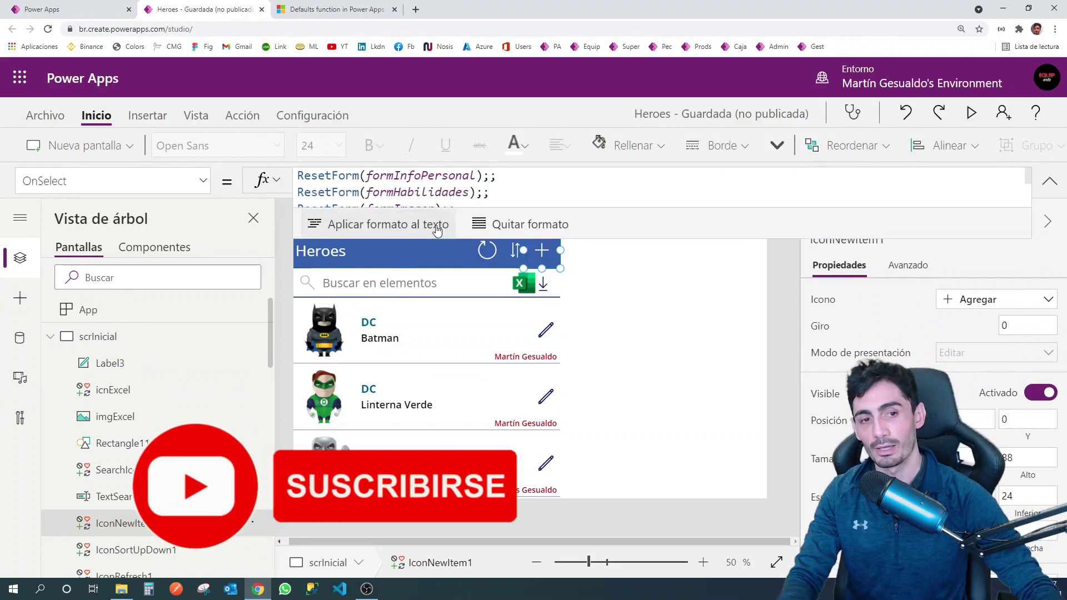
pyautogui.moveTo(435, 197); pyautogui.dragTo(435, 320)
pyautogui.moveTo(303, 164); pyautogui.dragTo(498, 217)
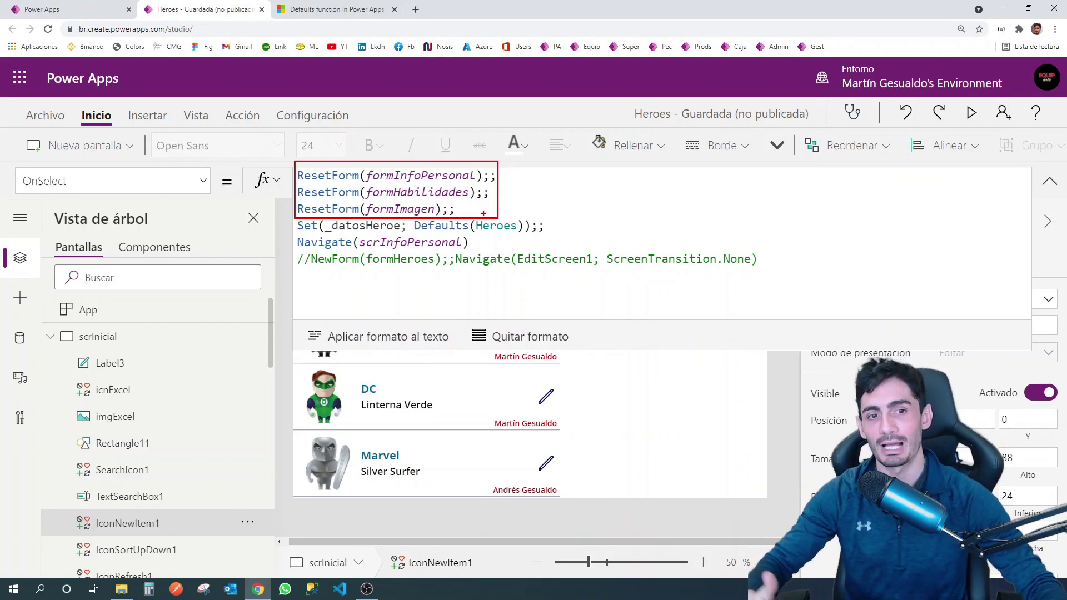
pyautogui.press('e')
pyautogui.moveTo(330, 221); pyautogui.dragTo(401, 234)
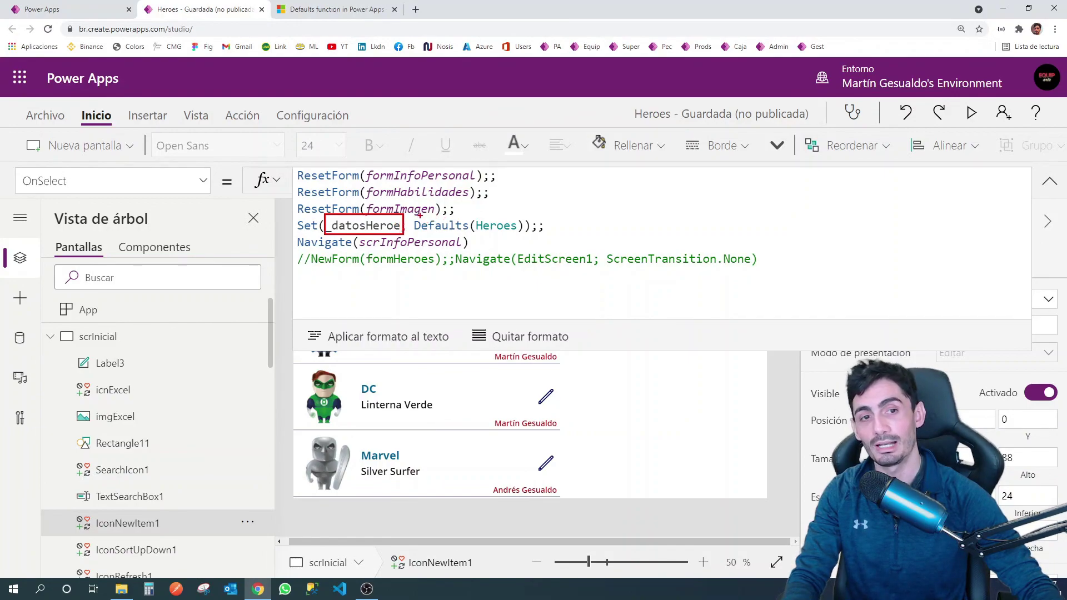
pyautogui.moveTo(415, 214)
pyautogui.mouseDown()
pyautogui.moveTo(469, 235)
pyautogui.moveTo(519, 234)
pyautogui.mouseUp()
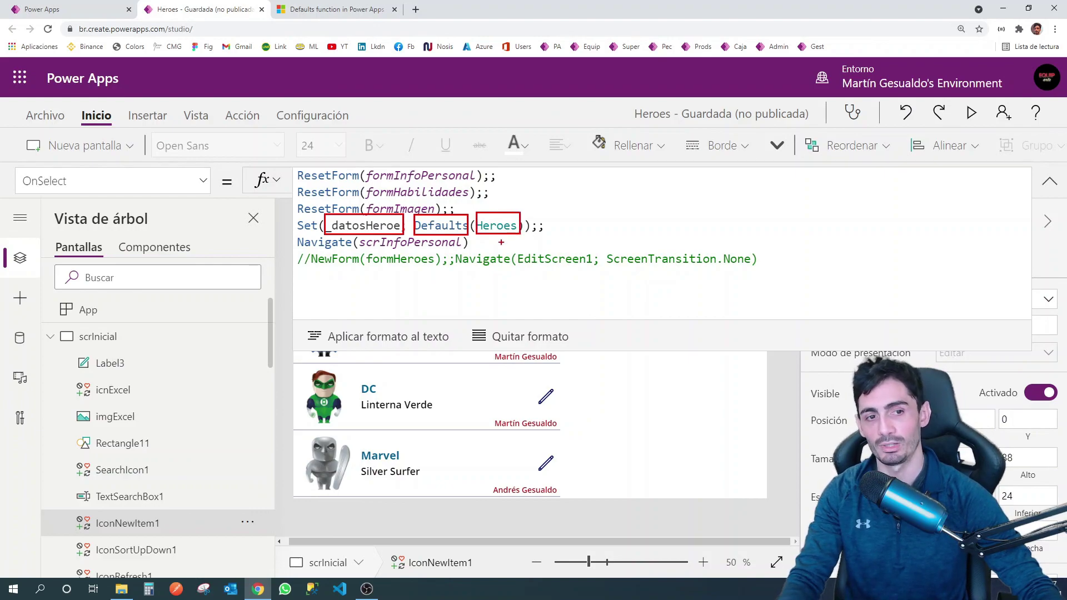
# Step: Collapse the formula bar, run the add-hero action, and open the Save page with Ctrl+S
pyautogui.press('Escape')
pyautogui.click(1050, 181)
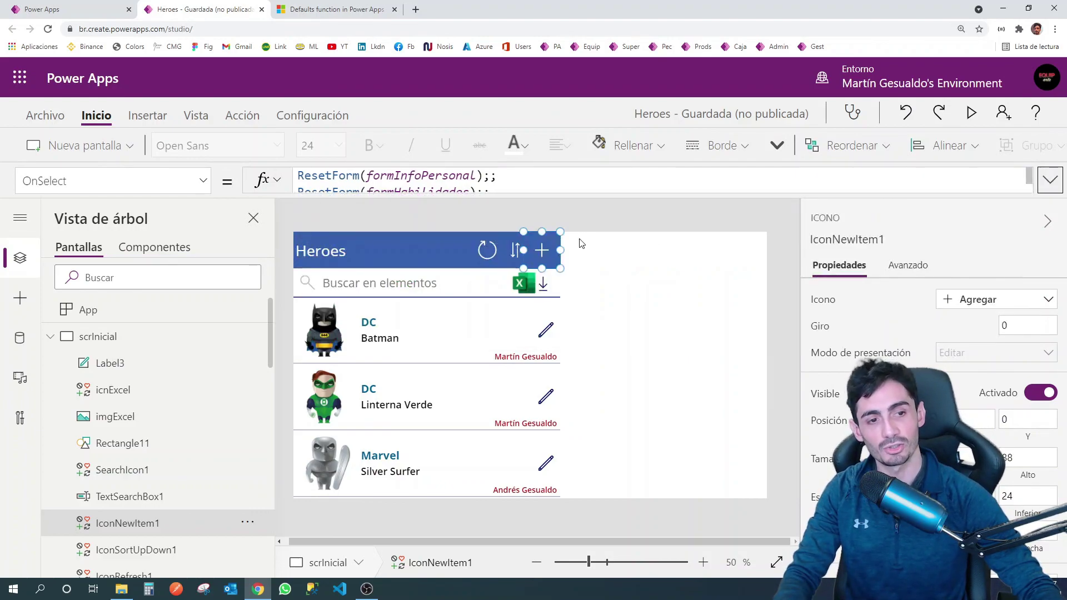
pyautogui.keyDown('alt'); pyautogui.click(551, 251); pyautogui.keyUp('alt')
pyautogui.hotkey('ctrl', 's')
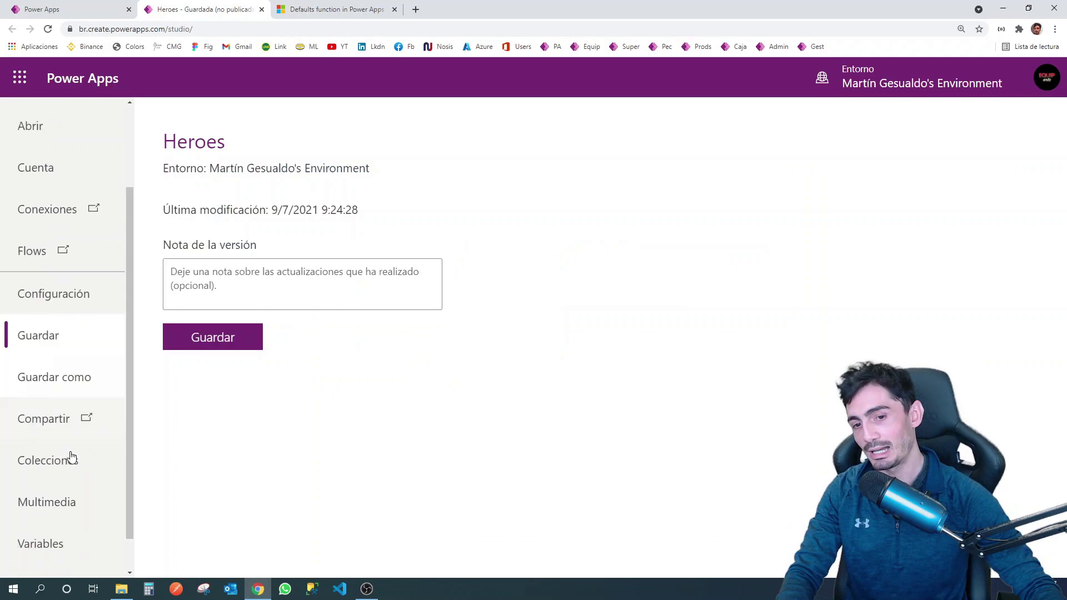
# Step: Search the global variables for 'datos' and view the _datosHeroe record's values
pyautogui.scroll(-1, 71, 456)
pyautogui.click(45, 500)
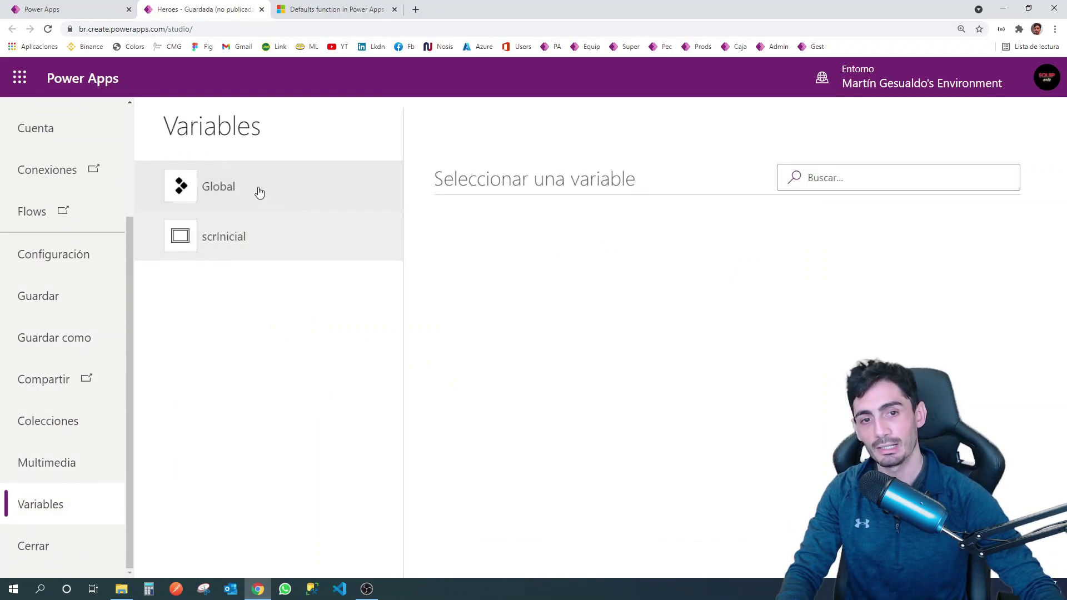
pyautogui.click(259, 192)
pyautogui.click(843, 176)
pyautogui.write('datos')
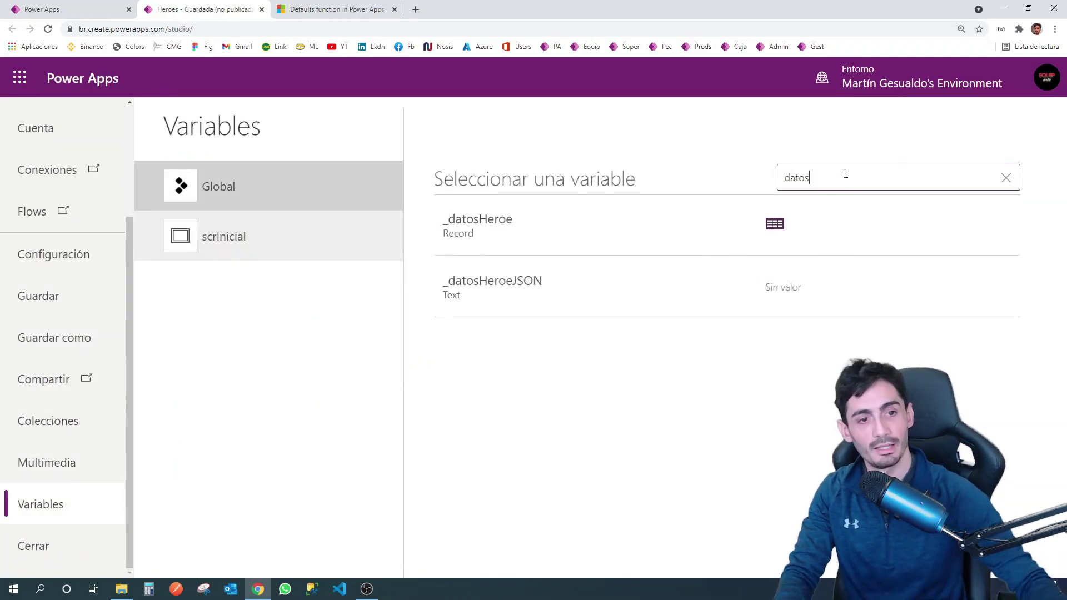
pyautogui.click(657, 237)
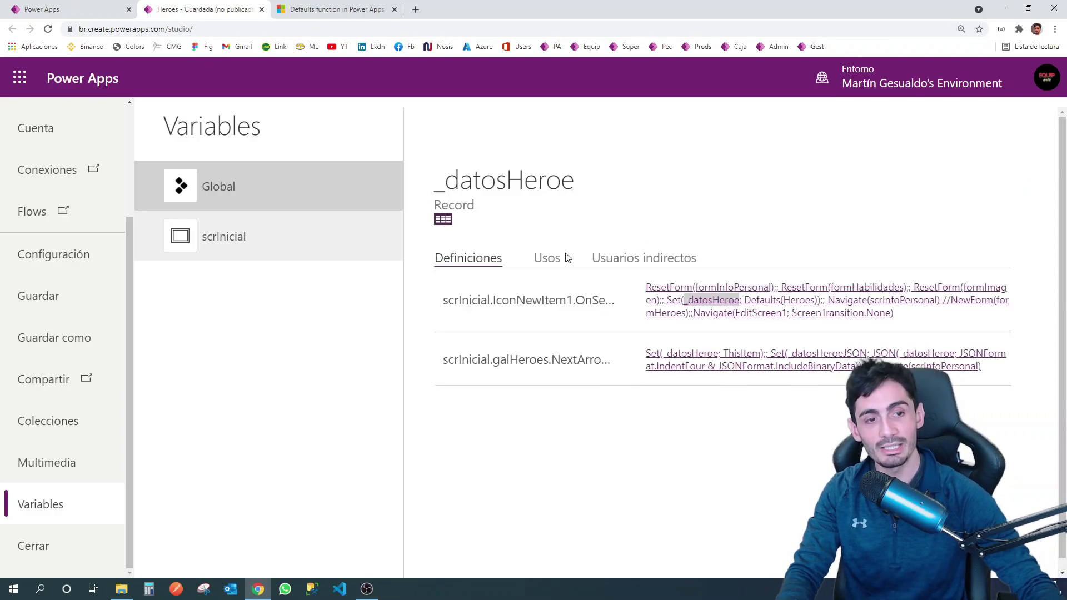
pyautogui.click(443, 220)
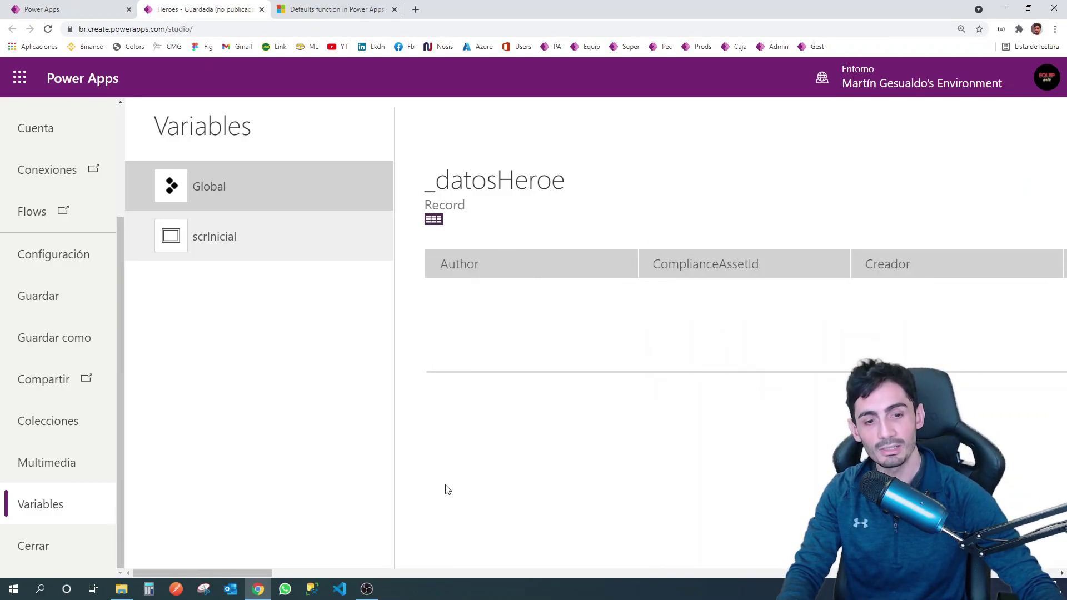
# Step: Scroll through the stored field values, then go back to the app editor
pyautogui.moveTo(233, 572); pyautogui.dragTo(618, 557)
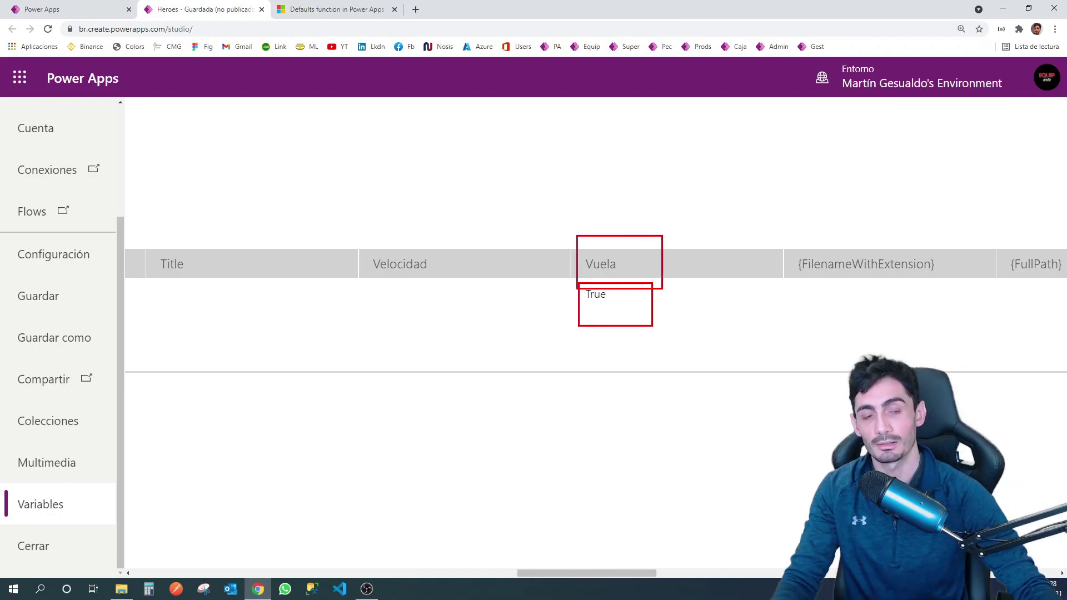
pyautogui.moveTo(554, 572); pyautogui.dragTo(1056, 572)
pyautogui.rightClick(1062, 558)
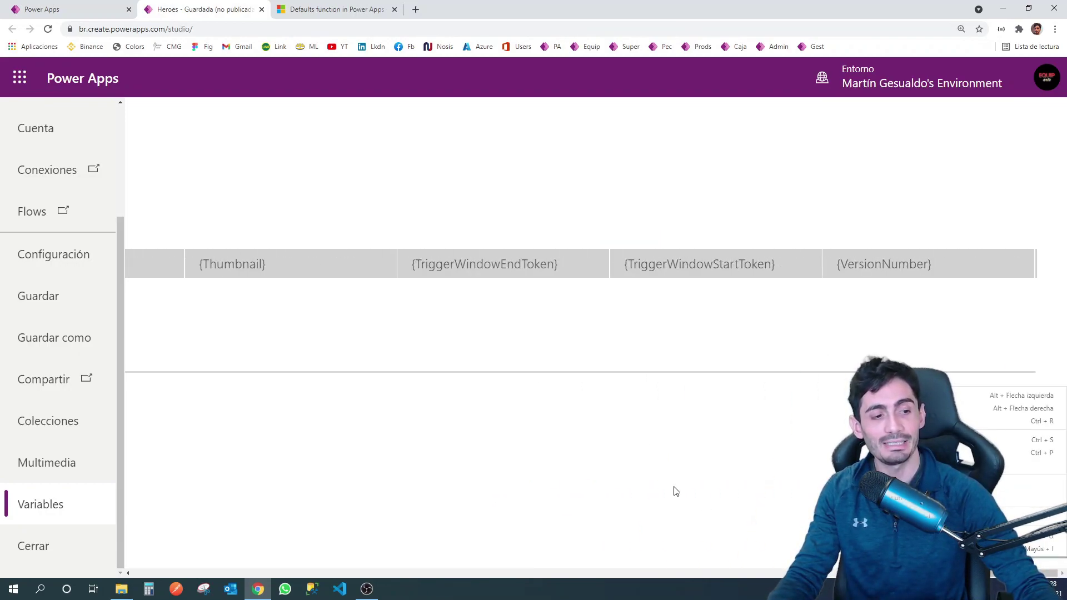
pyautogui.moveTo(694, 572); pyautogui.dragTo(135, 572)
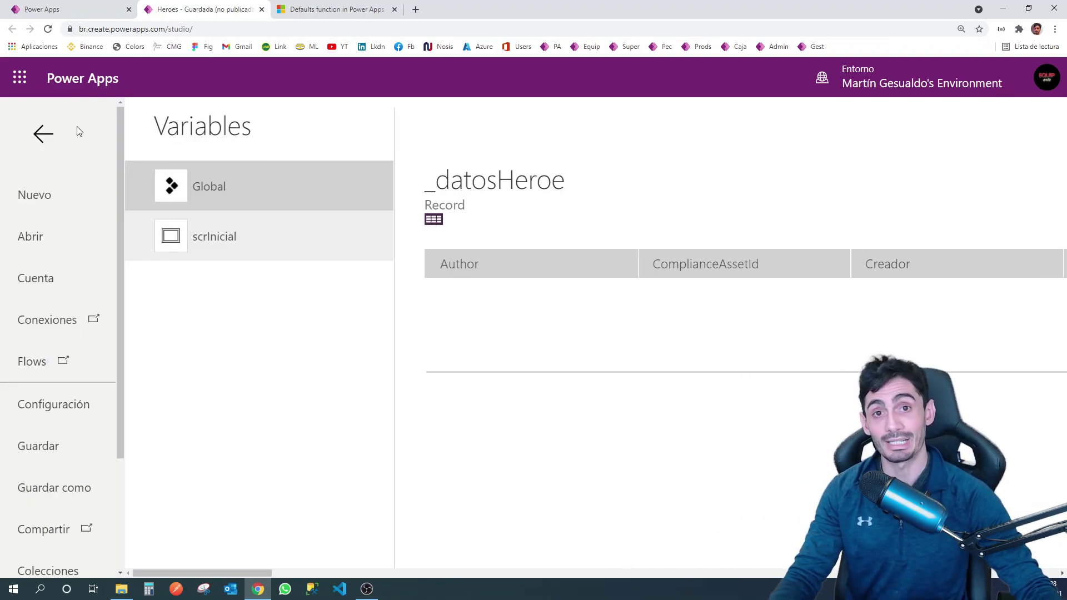
pyautogui.click(49, 136)
# Step: Select the Imagen screen's save icon IconAccept1_4 and reveal its full Patch formula
pyautogui.scroll(-2, 202, 377)
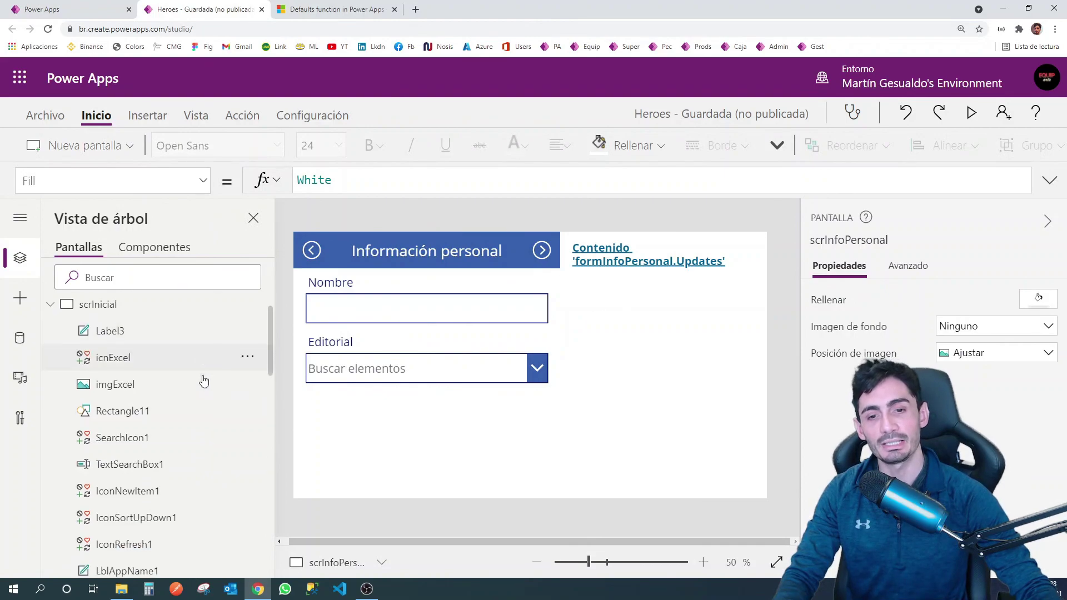
pyautogui.scroll(-8, 217, 378)
pyautogui.keyDown('alt'); pyautogui.click(536, 254); pyautogui.keyUp('alt')
pyautogui.keyDown('alt'); pyautogui.click(536, 254); pyautogui.keyUp('alt')
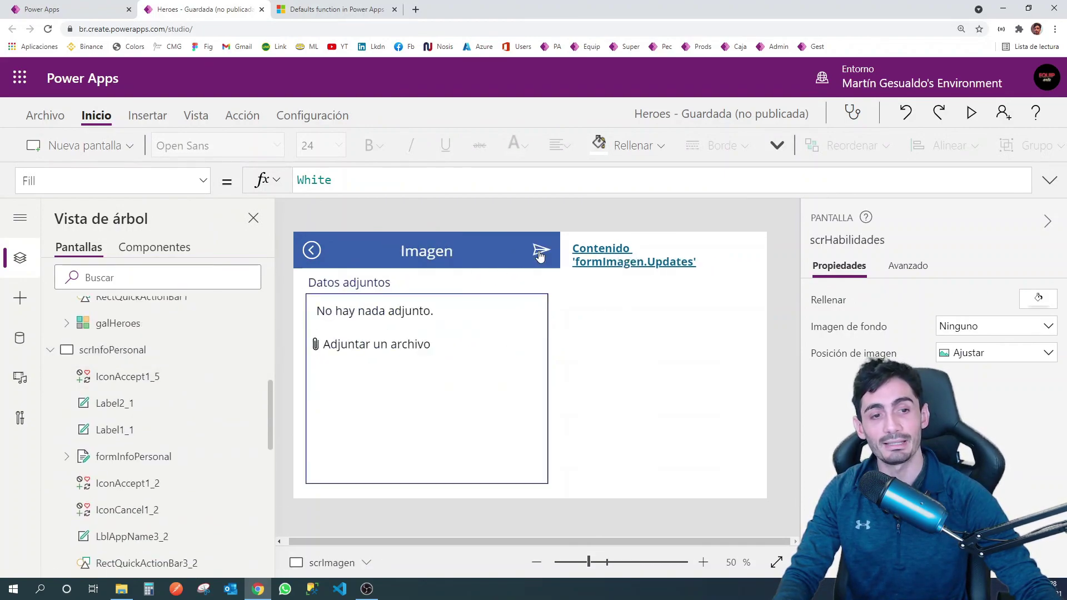
pyautogui.click(533, 259)
pyautogui.moveTo(535, 188); pyautogui.dragTo(507, 367)
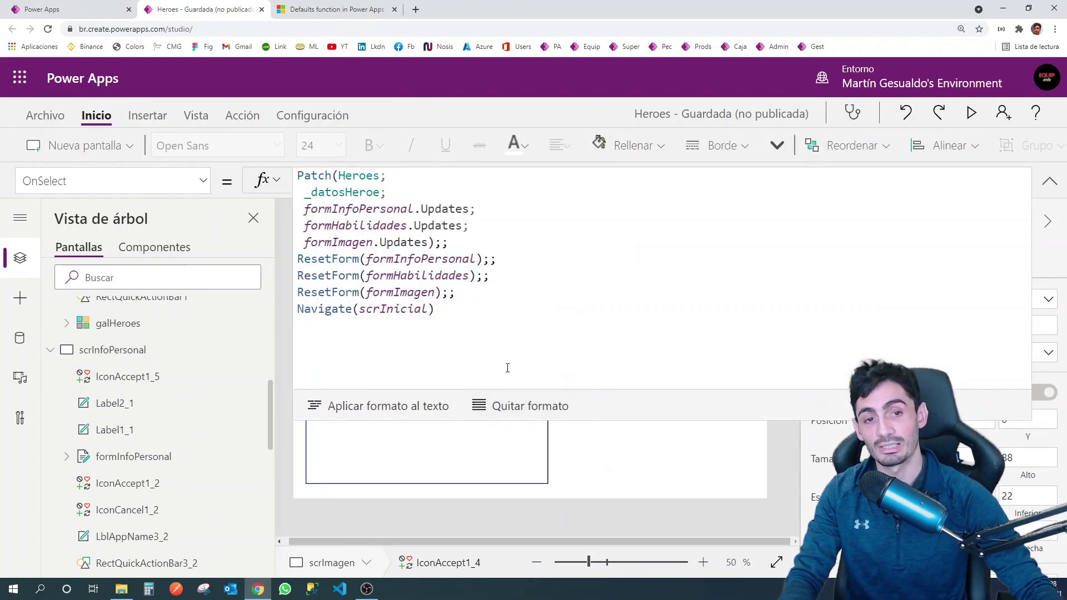
# Step: Try replacing _datosHeroe with Defaults(Heroes) in the Patch, then undo it
pyautogui.moveTo(305, 182); pyautogui.dragTo(383, 201)
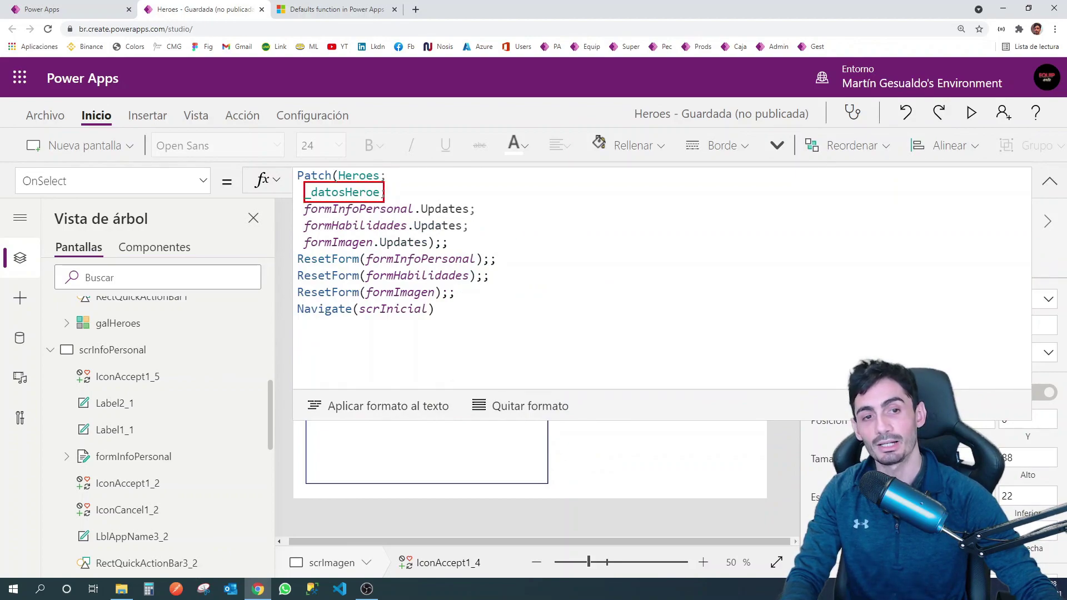
pyautogui.doubleClick(345, 192)
pyautogui.write('Defaults(')
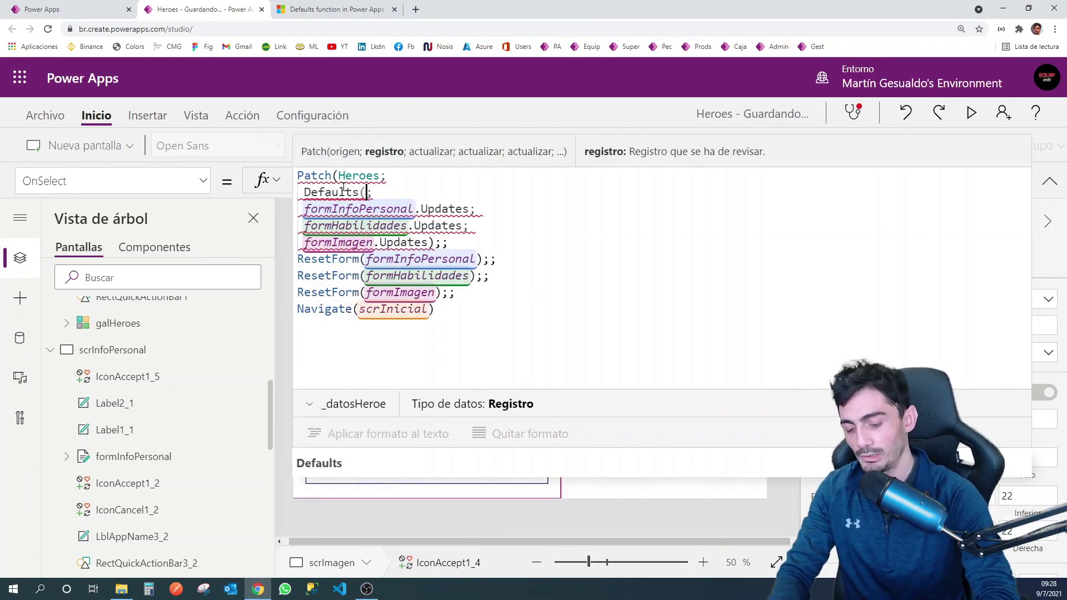
pyautogui.write('Heroes)')
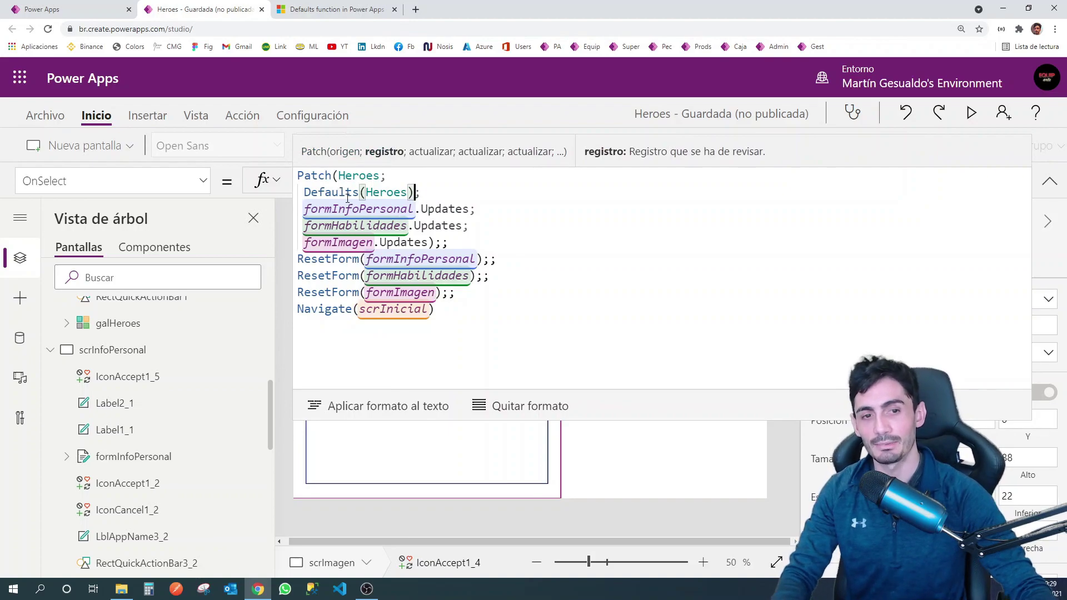
pyautogui.hotkey('ctrl', 'z')
pyautogui.click(432, 195)
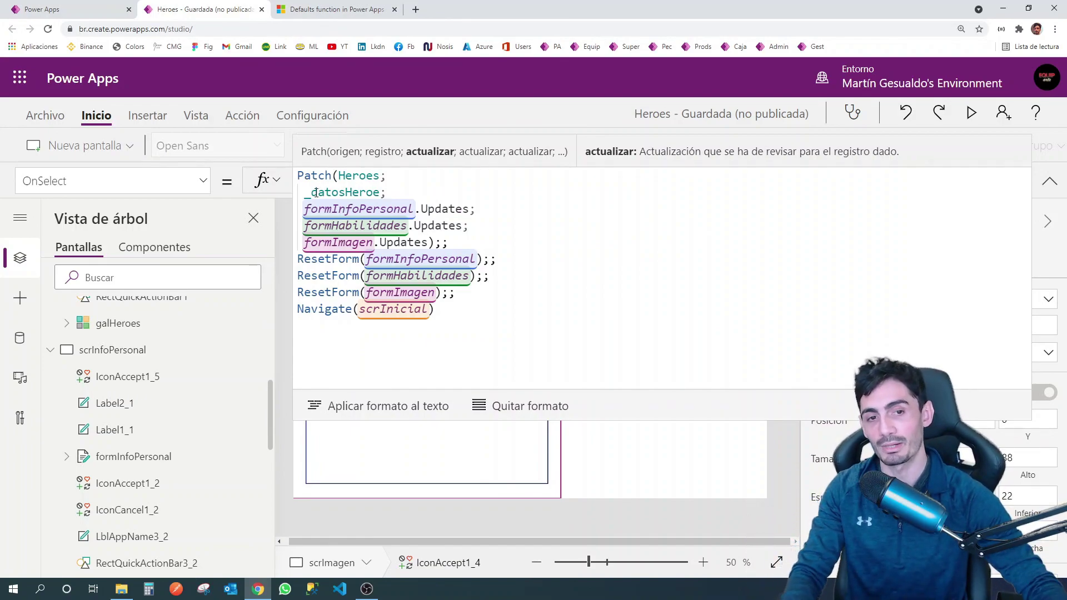
pyautogui.moveTo(302, 186); pyautogui.dragTo(382, 201)
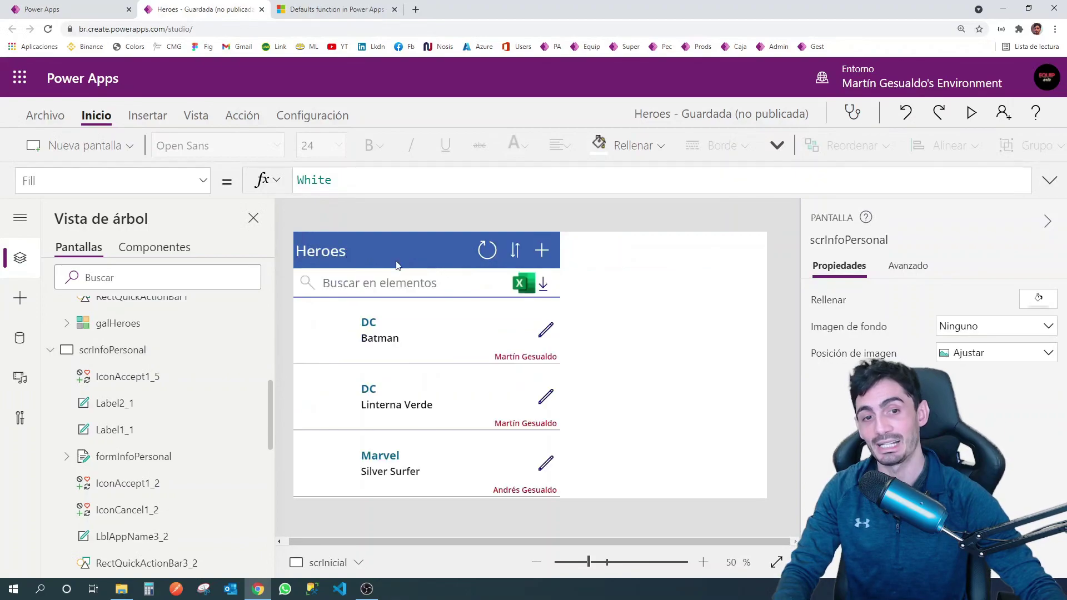
# Step: Select the Batman row's edit arrow NextArrow2 and expand its Set/Navigate OnSelect formula
pyautogui.click(544, 330)
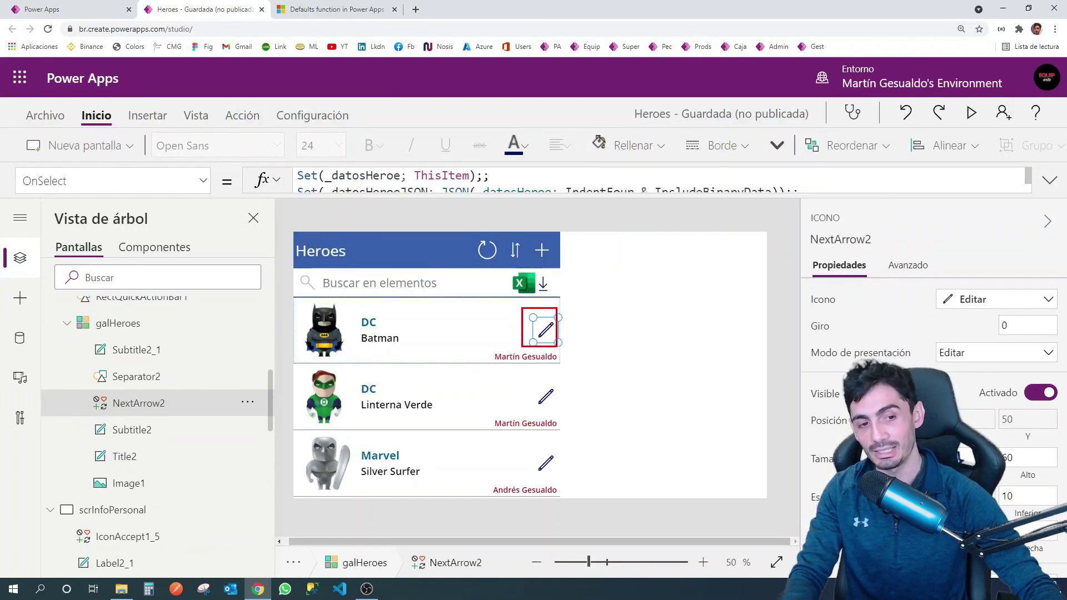
pyautogui.moveTo(521, 308); pyautogui.dragTo(566, 353)
pyautogui.click(450, 191)
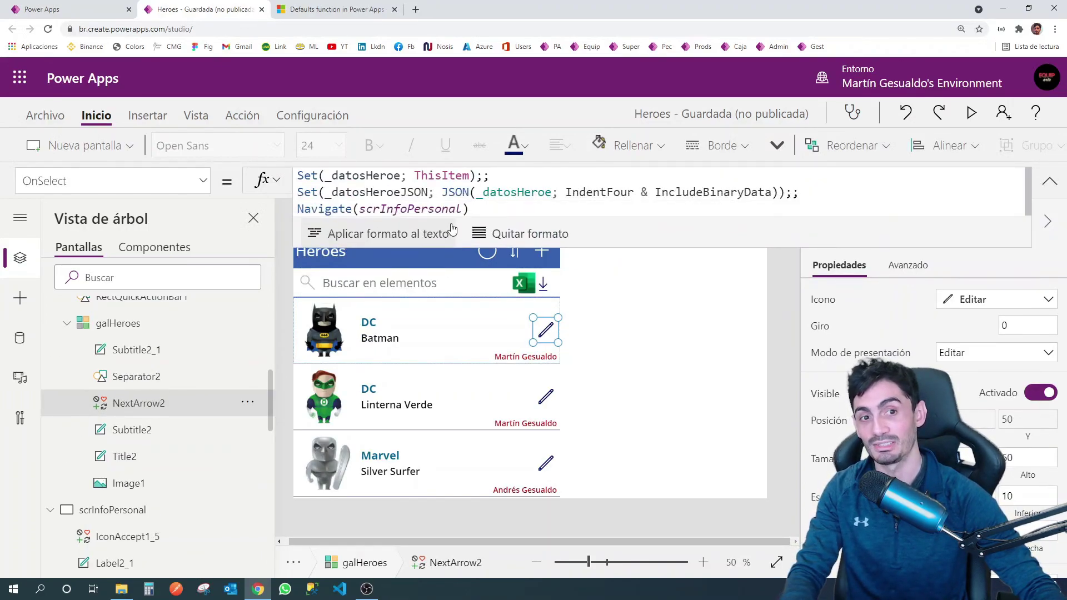
pyautogui.moveTo(348, 184); pyautogui.dragTo(401, 184)
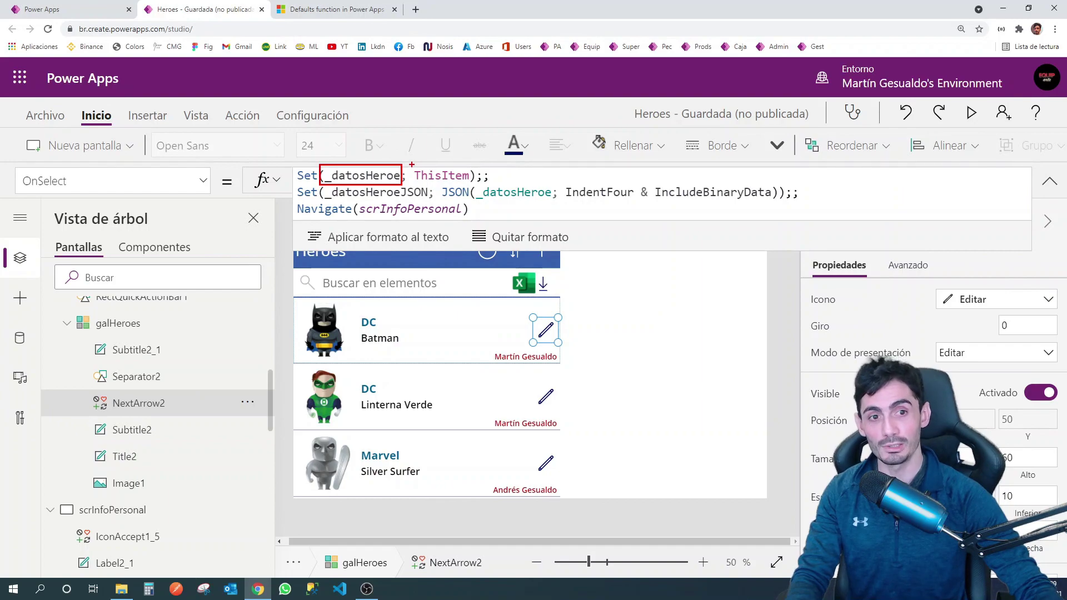
pyautogui.moveTo(414, 166); pyautogui.dragTo(468, 188)
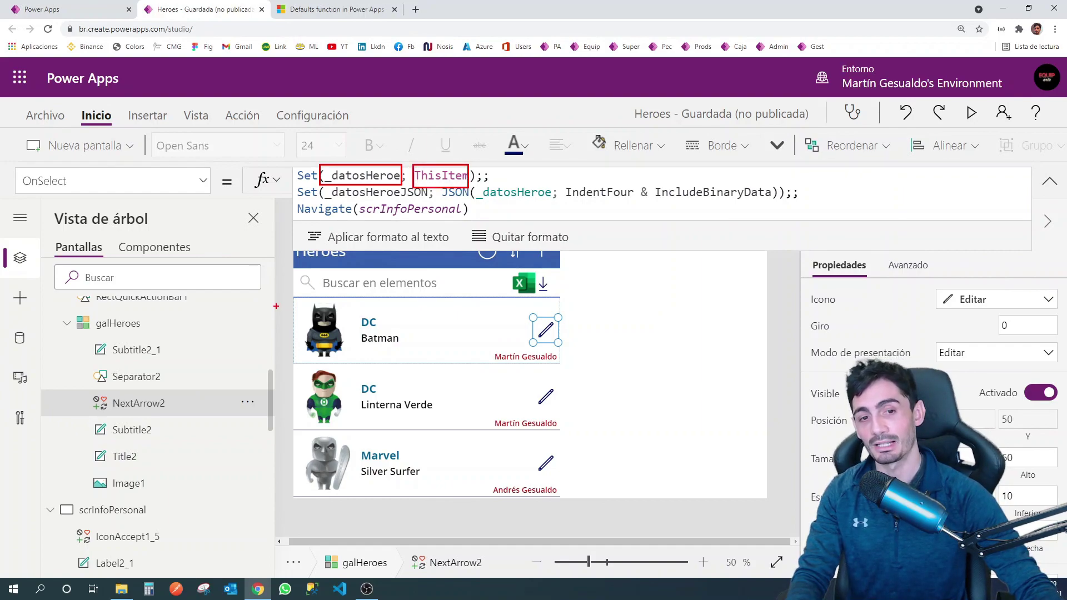
pyautogui.moveTo(292, 298)
pyautogui.mouseDown()
pyautogui.moveTo(477, 355)
pyautogui.moveTo(545, 361)
pyautogui.mouseUp()
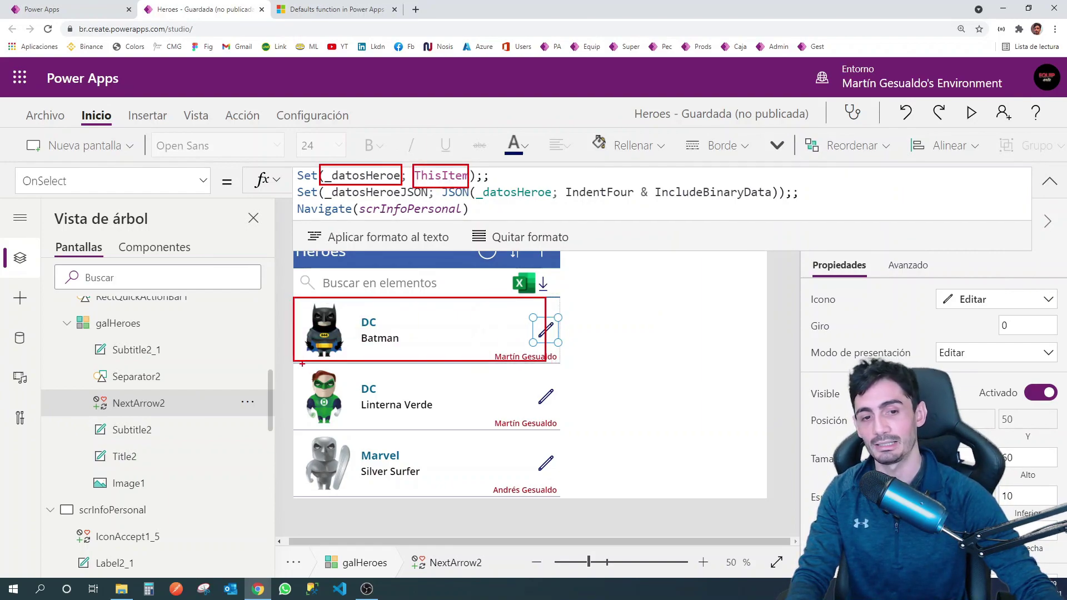
pyautogui.moveTo(294, 364); pyautogui.dragTo(583, 443)
pyautogui.press('Escape')
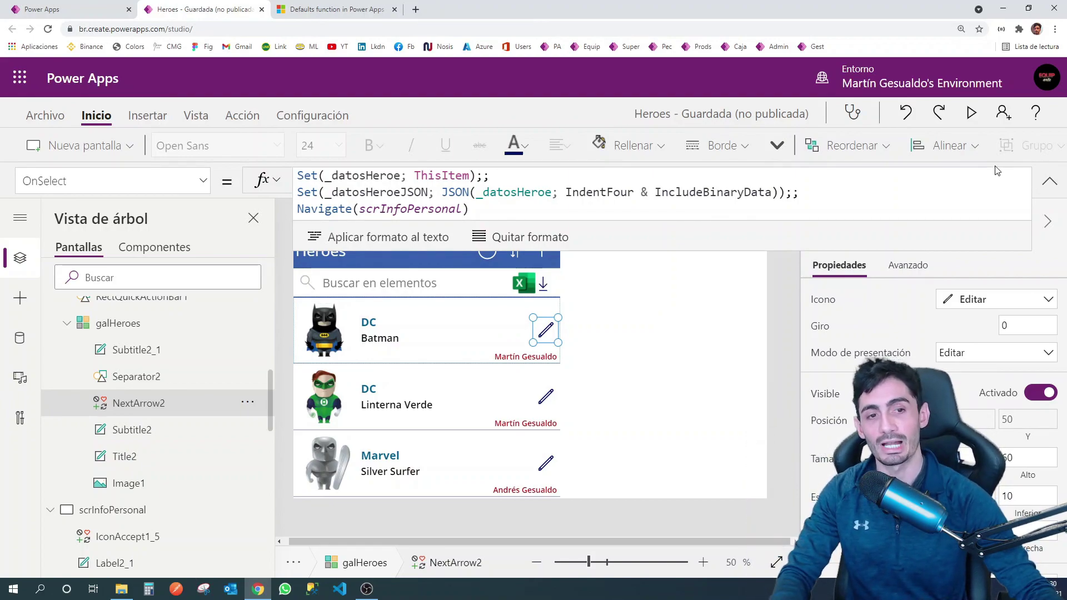
# Step: Show the Información personal screen and formInfoPersonal's Item property
pyautogui.click(1050, 181)
pyautogui.keyDown('alt'); pyautogui.click(545, 330); pyautogui.keyUp('alt')
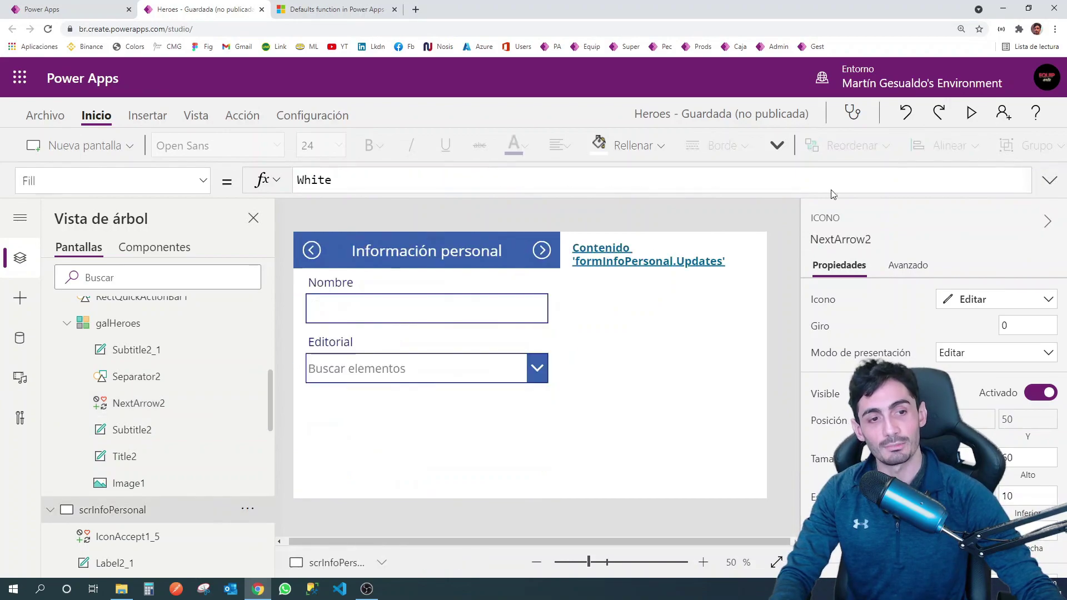
pyautogui.press('F5')
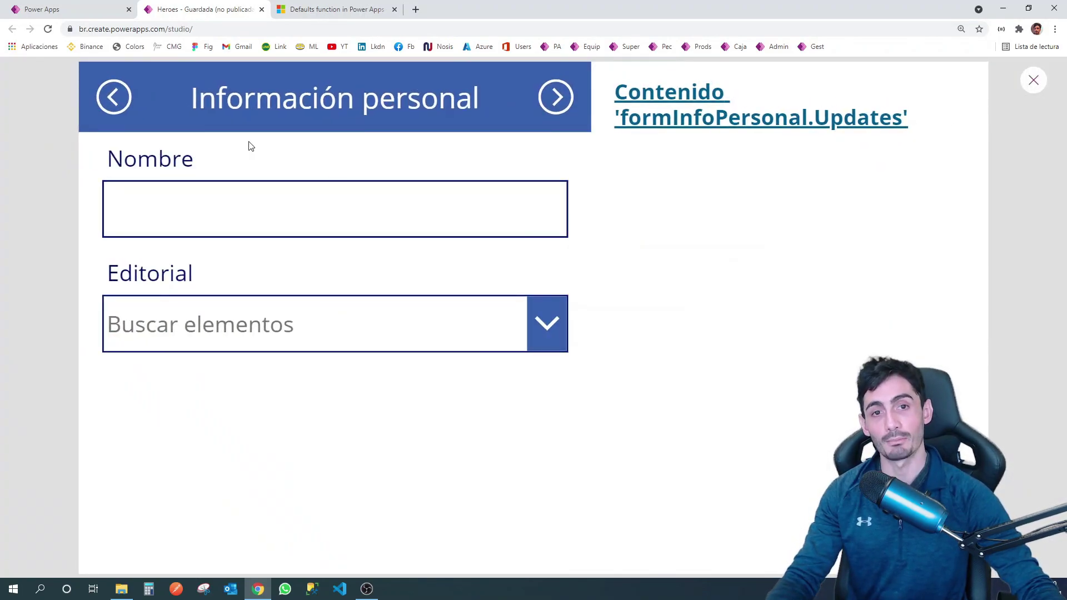
pyautogui.click(1027, 87)
pyautogui.click(469, 448)
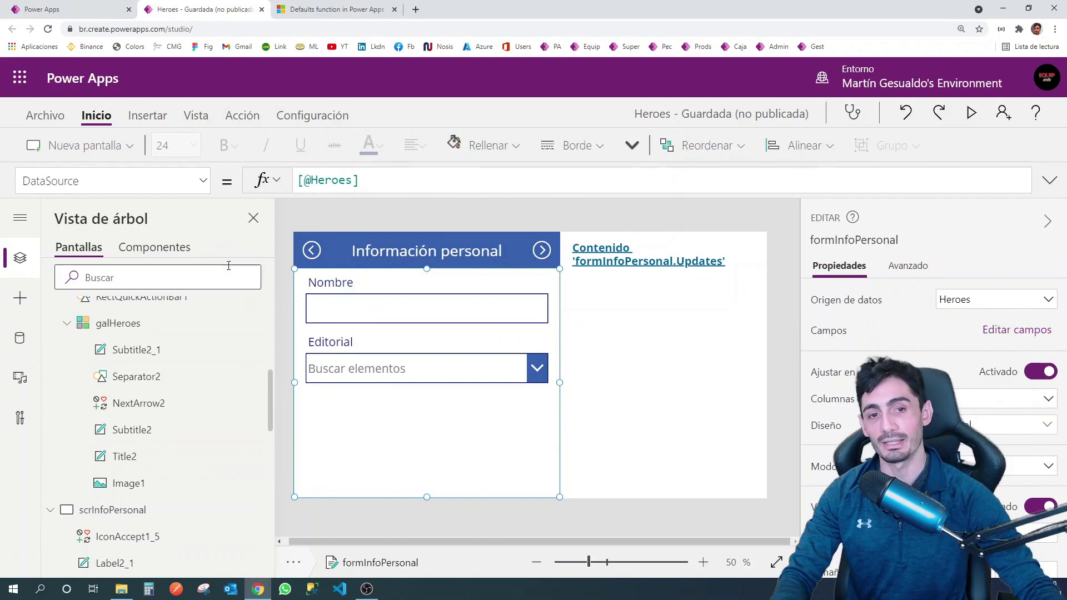
pyautogui.click(203, 182)
pyautogui.scroll(-2, 111, 300)
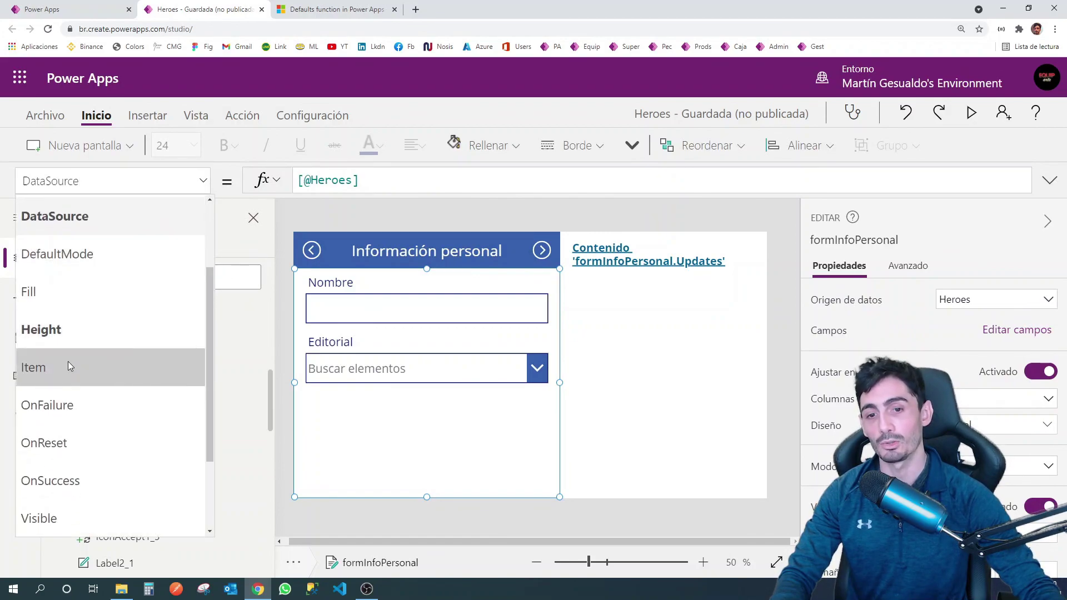
pyautogui.click(70, 366)
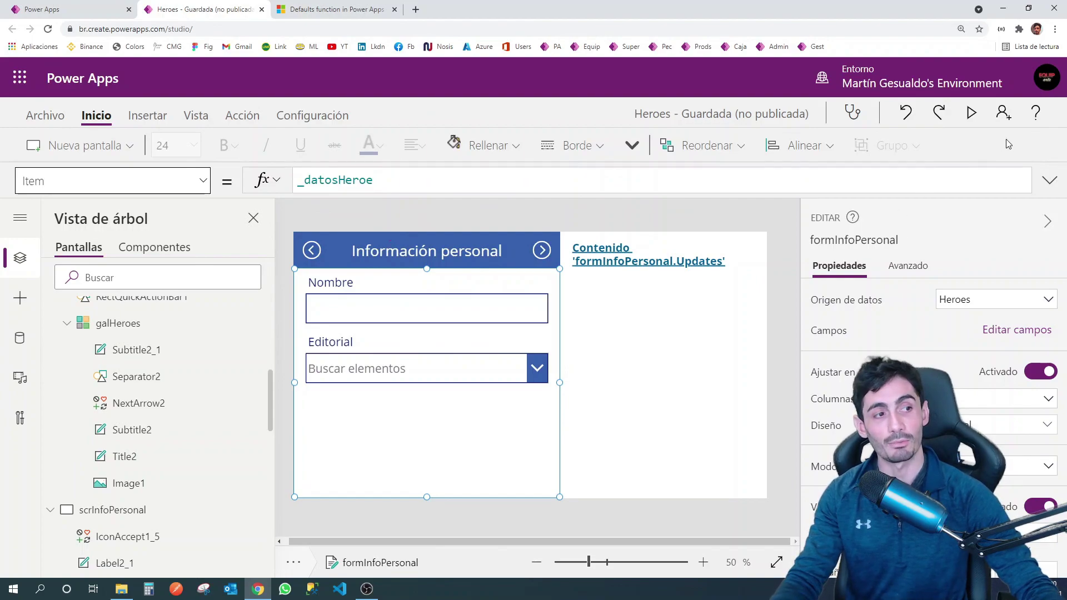
# Step: In preview, advance to the Imagen screen and go back to the Heroes list
pyautogui.click(970, 113)
pyautogui.click(551, 106)
pyautogui.click(551, 105)
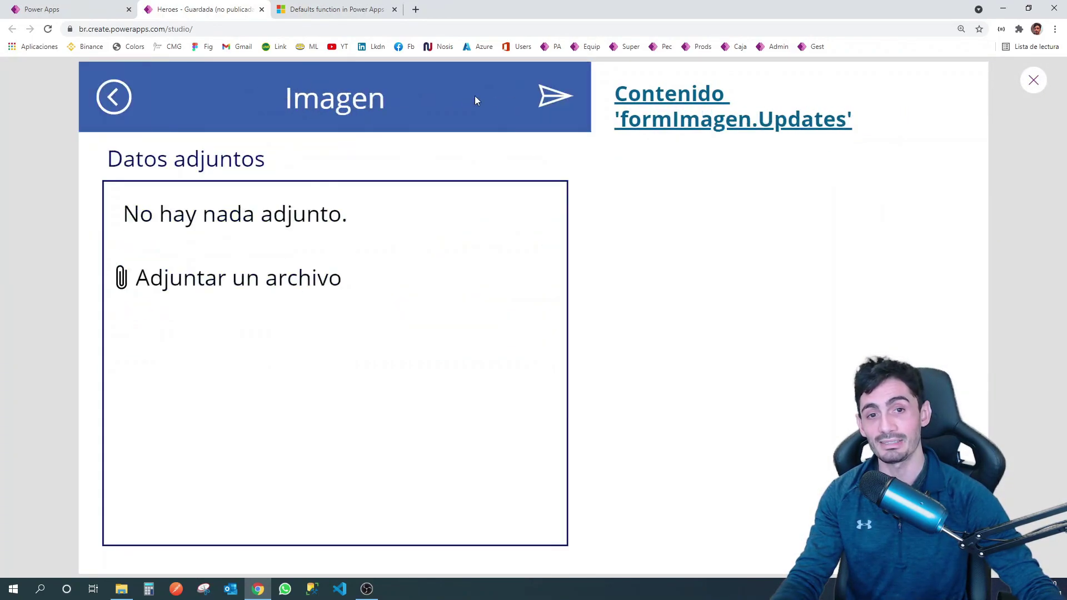
pyautogui.click(113, 97)
pyautogui.click(114, 97)
pyautogui.click(114, 97)
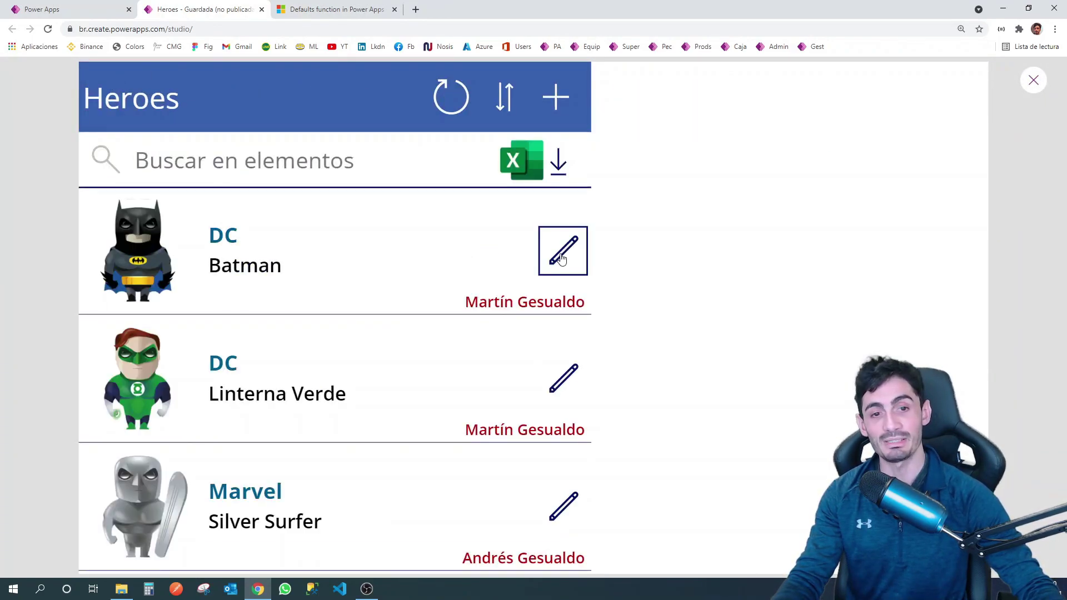
# Step: Open Batman, step through Habilidades and Imagen and back, then reselect formInfoPersonal in the editor
pyautogui.click(563, 253)
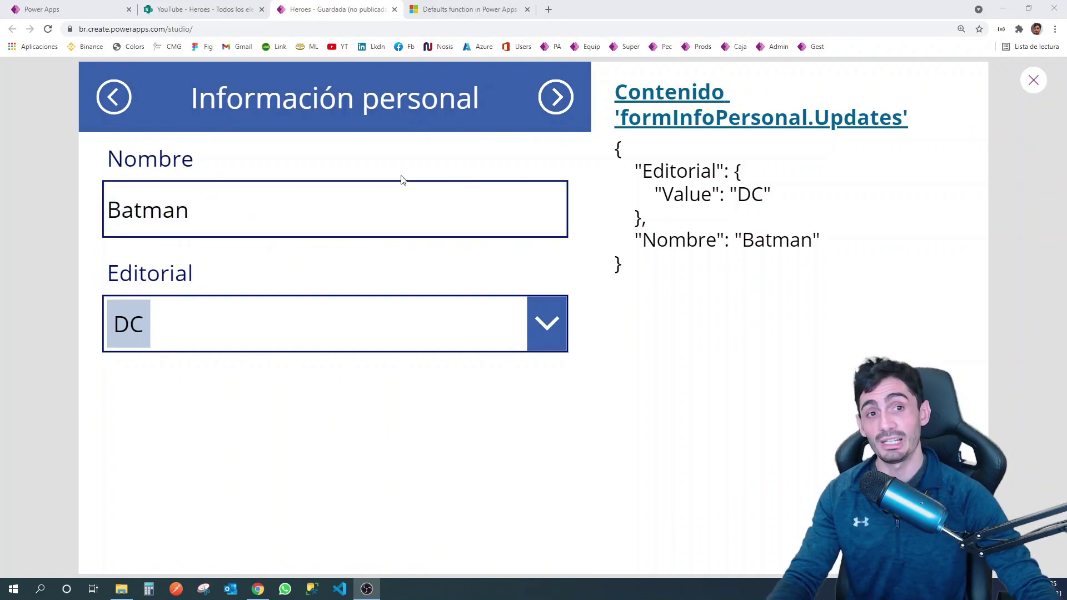
pyautogui.click(541, 102)
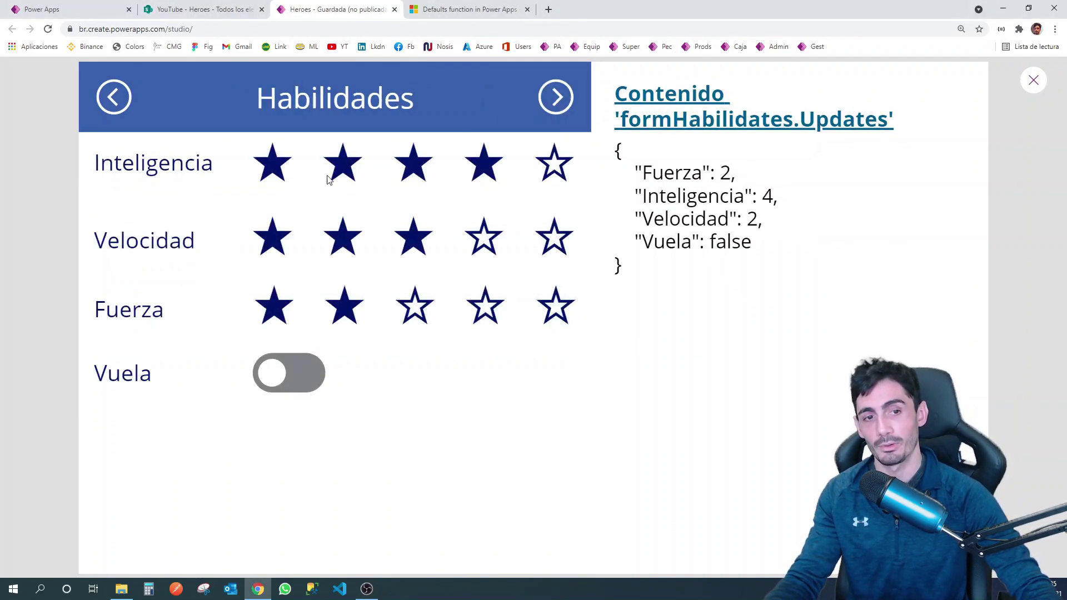
pyautogui.click(566, 101)
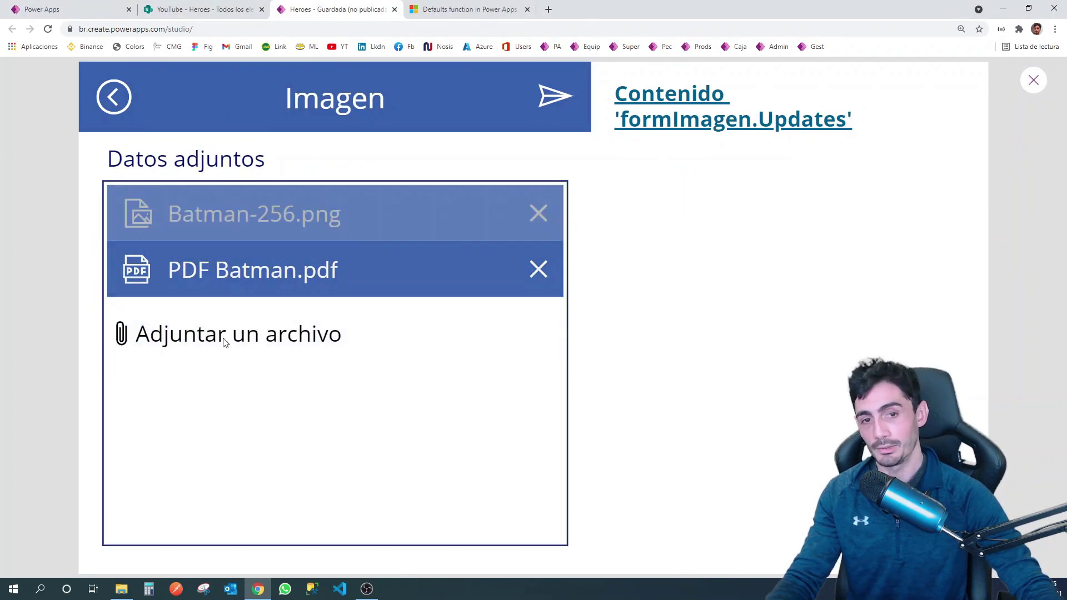
pyautogui.click(115, 97)
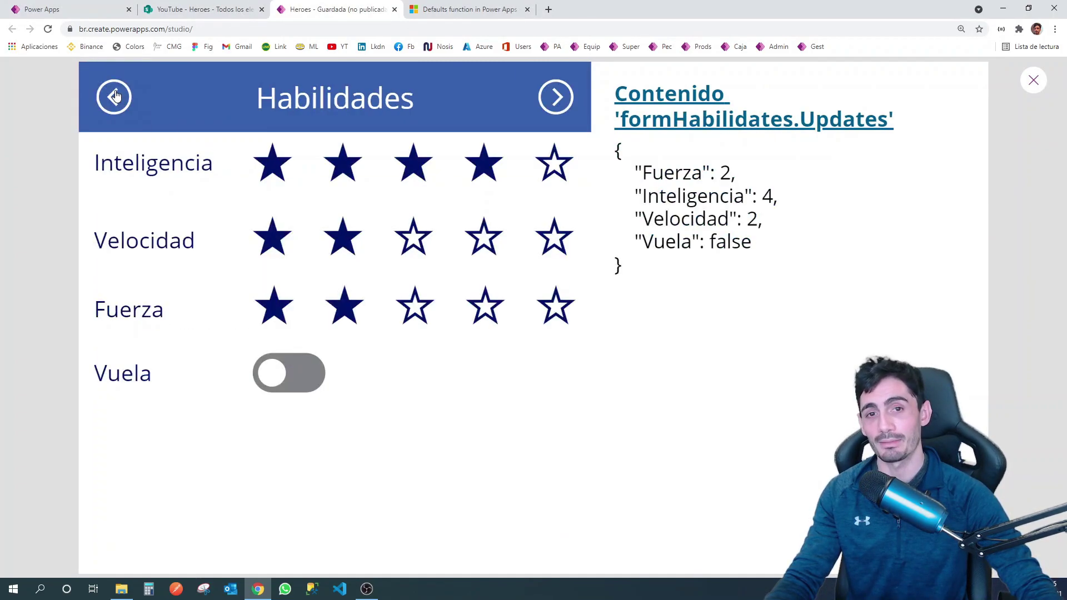
pyautogui.click(114, 99)
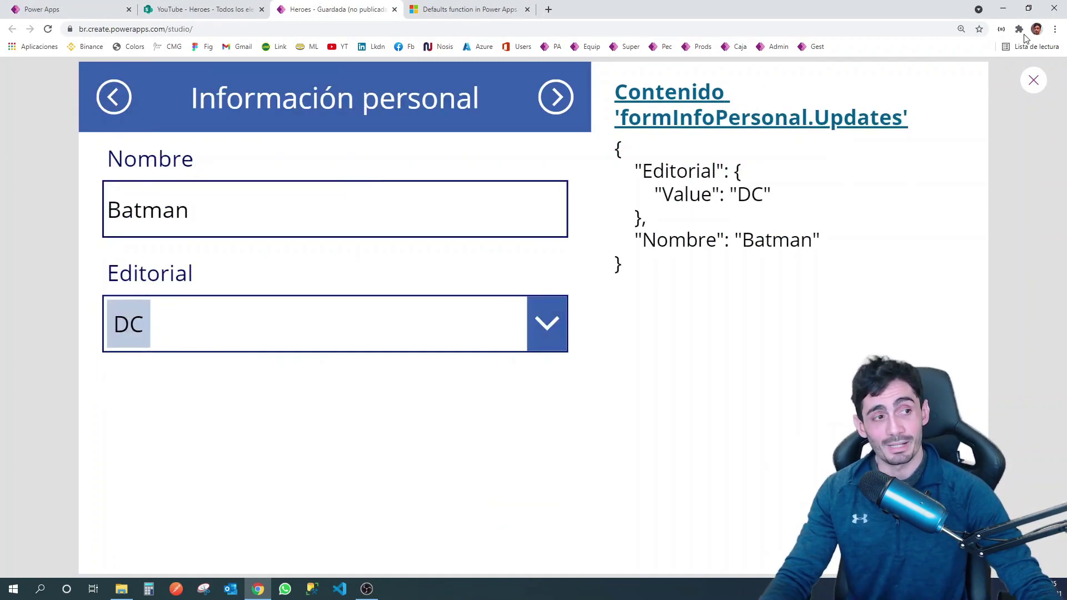
pyautogui.click(1033, 80)
pyautogui.click(506, 468)
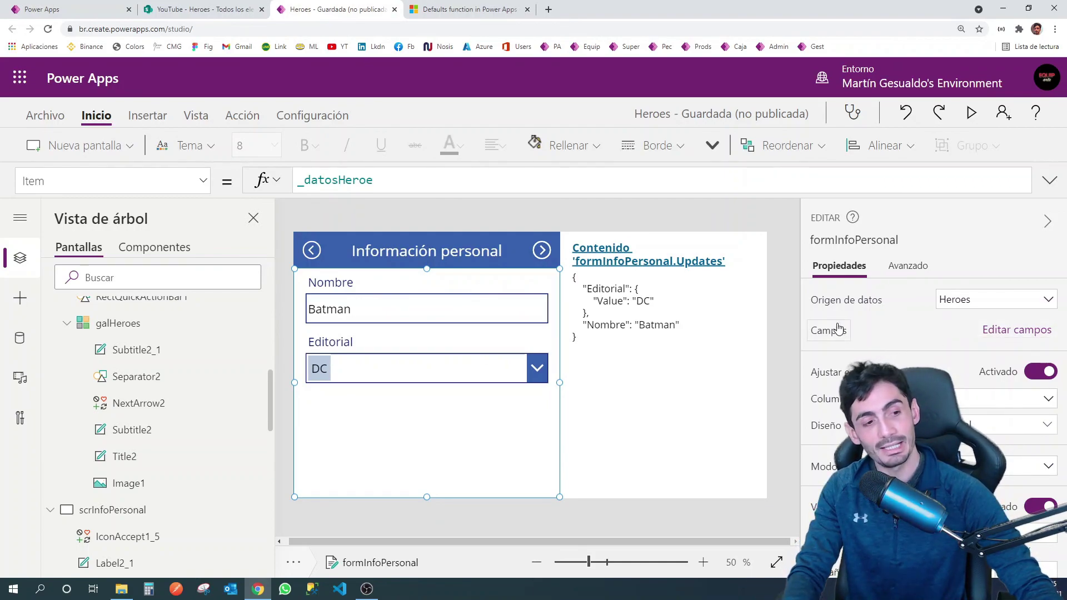
# Step: Open Editar campos to review formInfoPersonal's field list
pyautogui.moveTo(809, 315); pyautogui.dragTo(1063, 349)
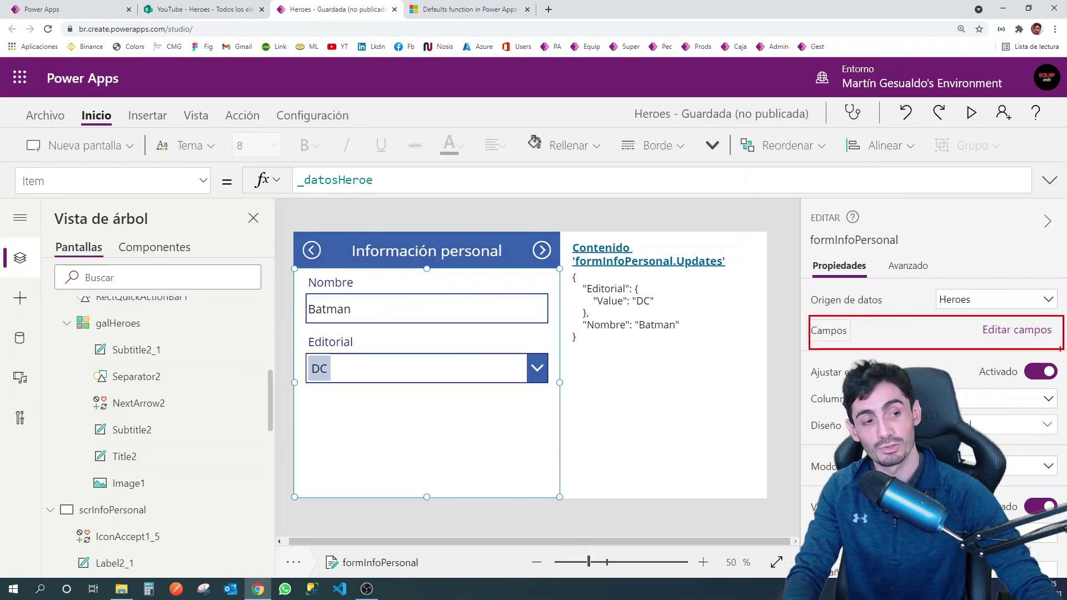
pyautogui.moveTo(855, 239); pyautogui.dragTo(923, 254)
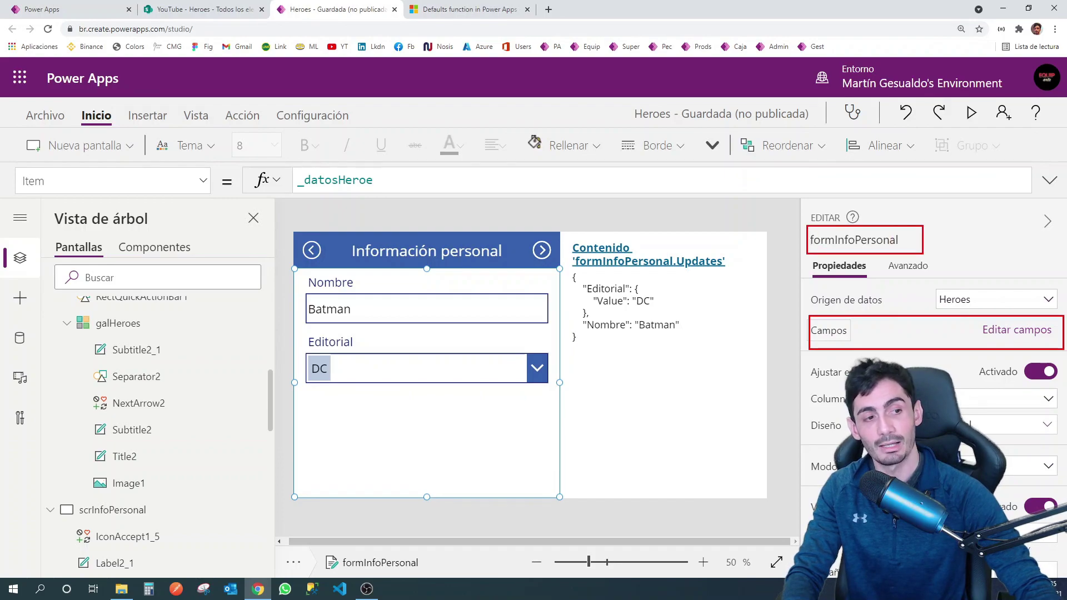
pyautogui.click(1011, 330)
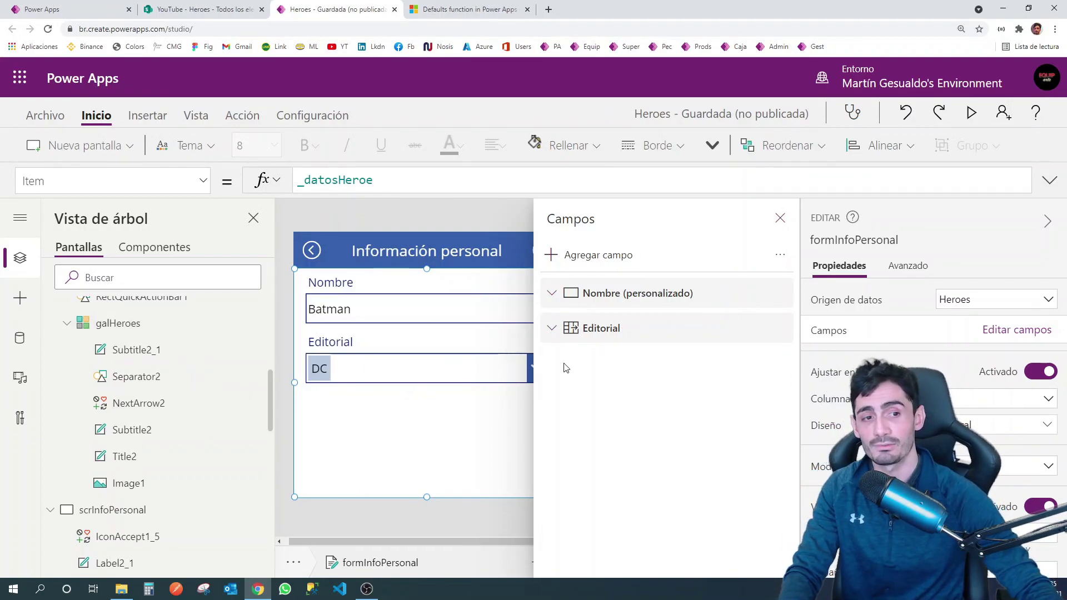
pyautogui.moveTo(637, 293)
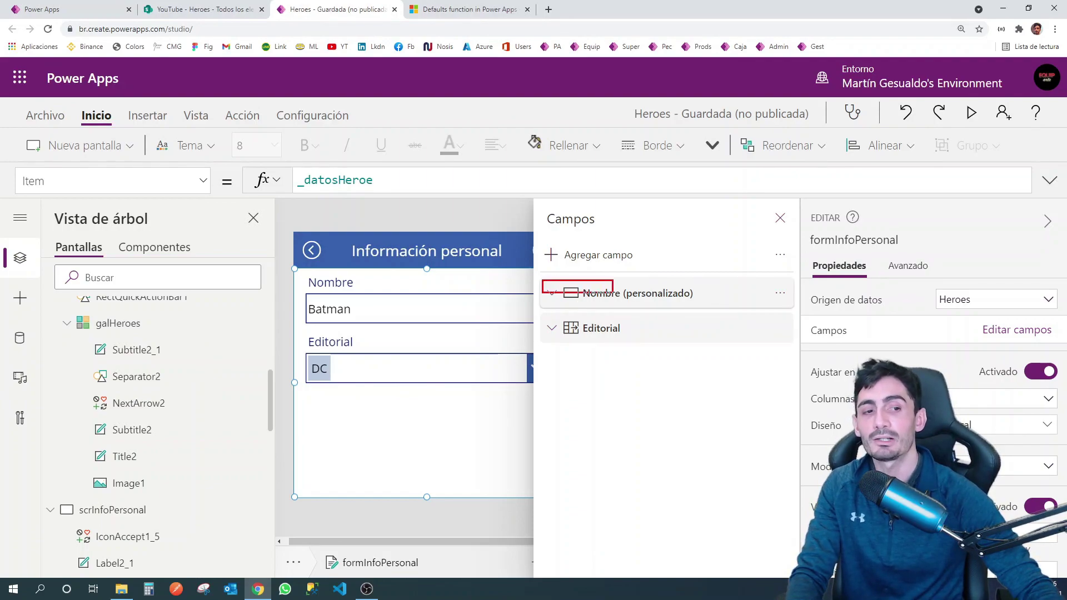
pyautogui.moveTo(612, 293); pyautogui.dragTo(769, 309)
pyautogui.moveTo(535, 317); pyautogui.dragTo(761, 354)
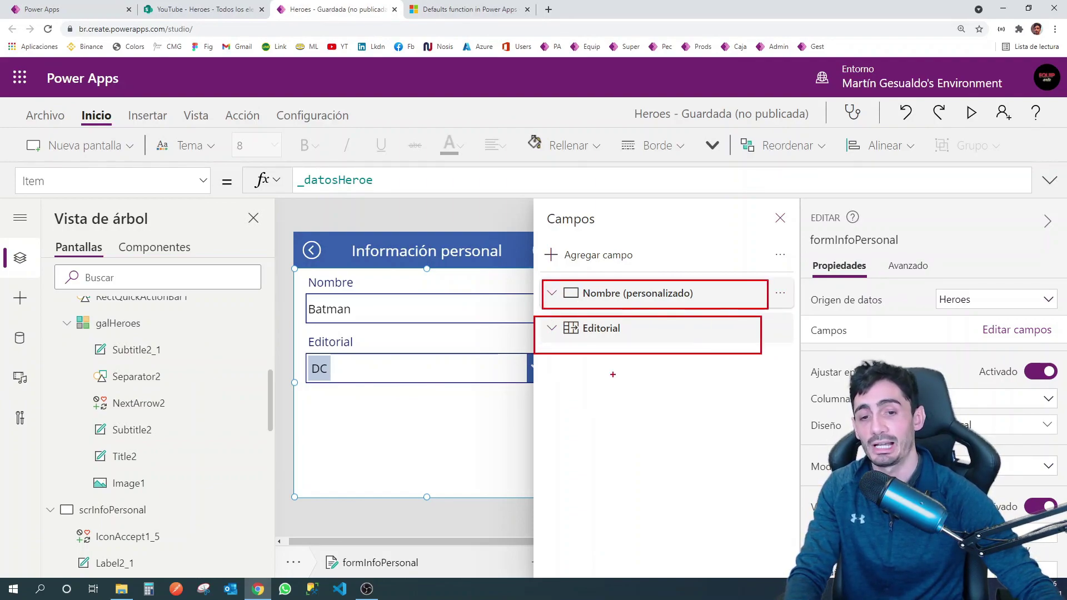
pyautogui.scroll(-1, 135, 433)
pyautogui.scroll(-2, 136, 436)
pyautogui.scroll(-2, 156, 430)
pyautogui.scroll(-2, 178, 427)
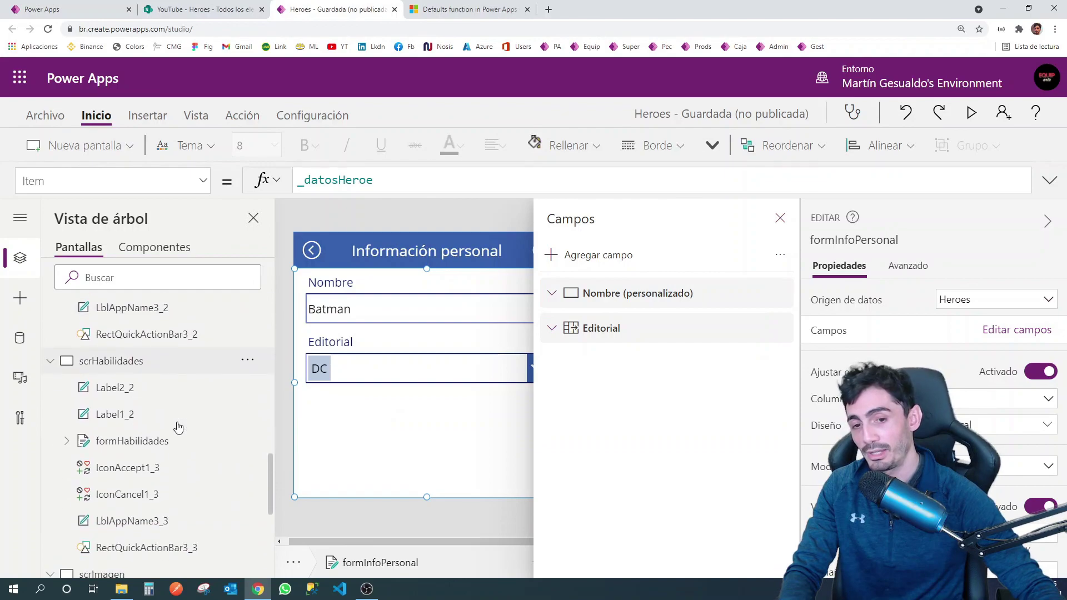
# Step: Select formHabilidades and review its fields
pyautogui.click(151, 447)
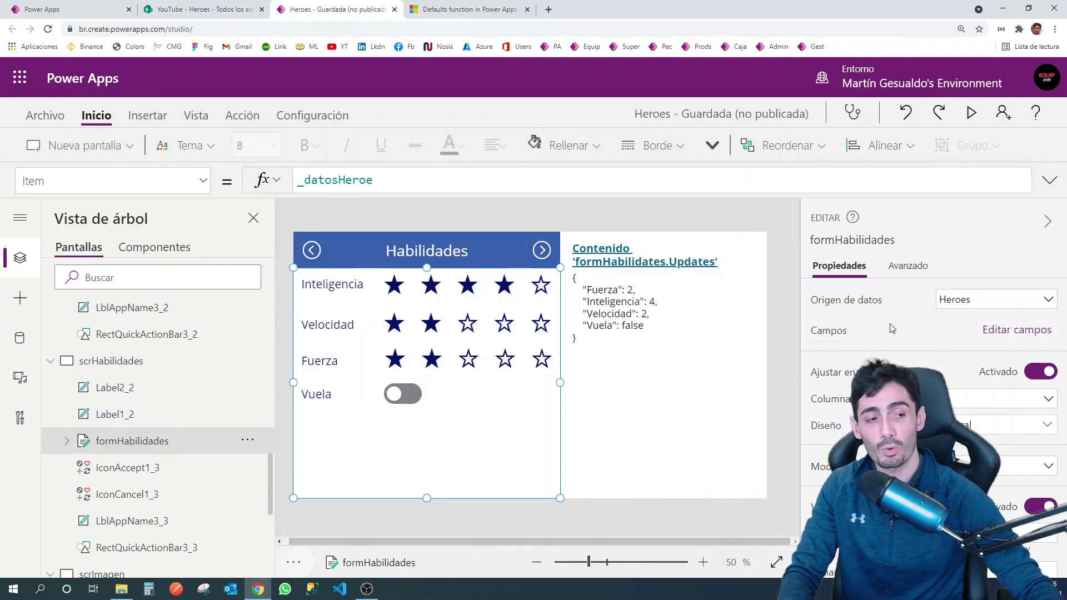
pyautogui.click(1017, 329)
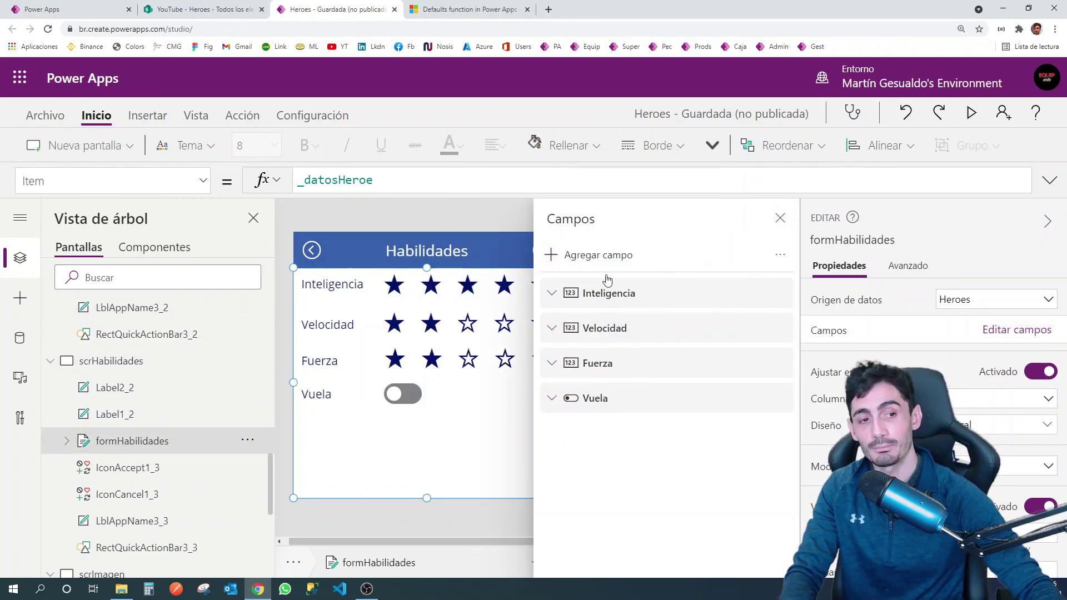
pyautogui.moveTo(544, 278); pyautogui.dragTo(662, 307)
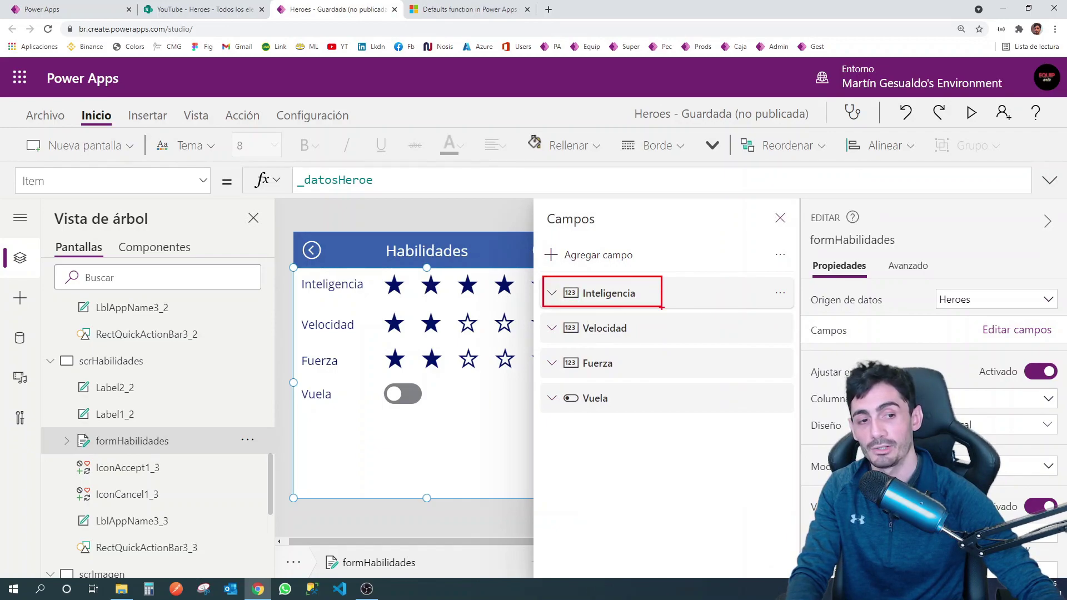
pyautogui.moveTo(544, 312); pyautogui.dragTo(665, 345)
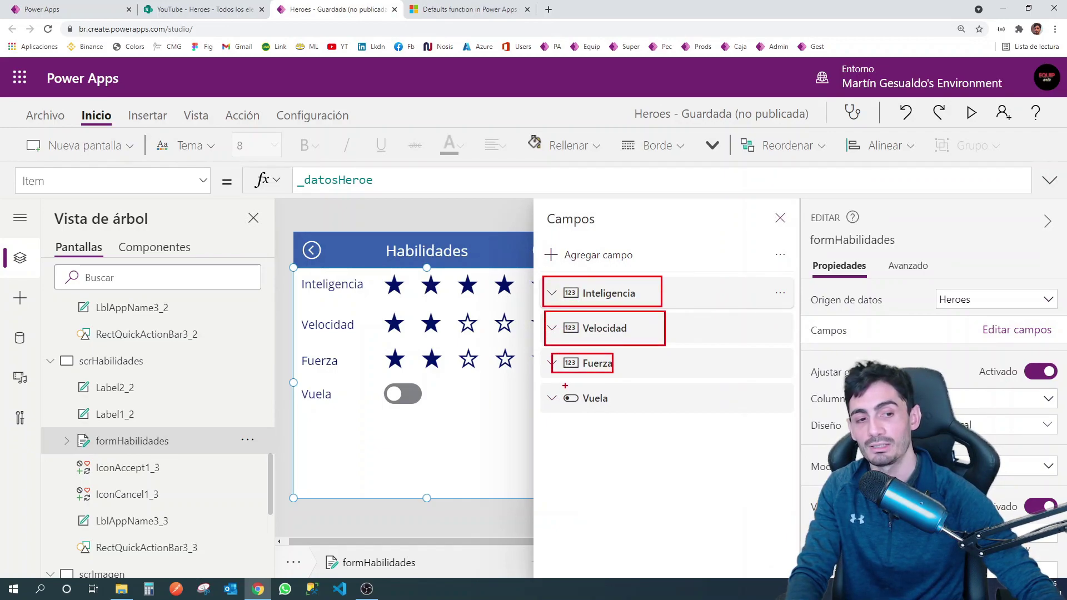
pyautogui.moveTo(559, 384); pyautogui.dragTo(616, 408)
pyautogui.press('Escape')
# Step: Select formImagen and review its single Datos adjuntos field
pyautogui.scroll(-5, 150, 445)
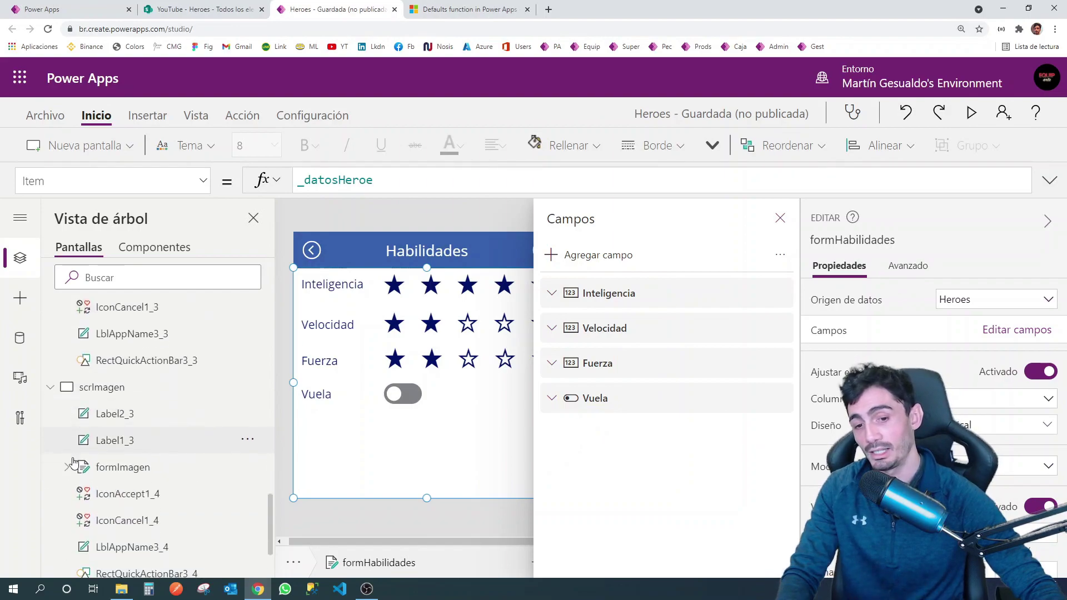
pyautogui.scroll(-1, 150, 444)
pyautogui.click(133, 432)
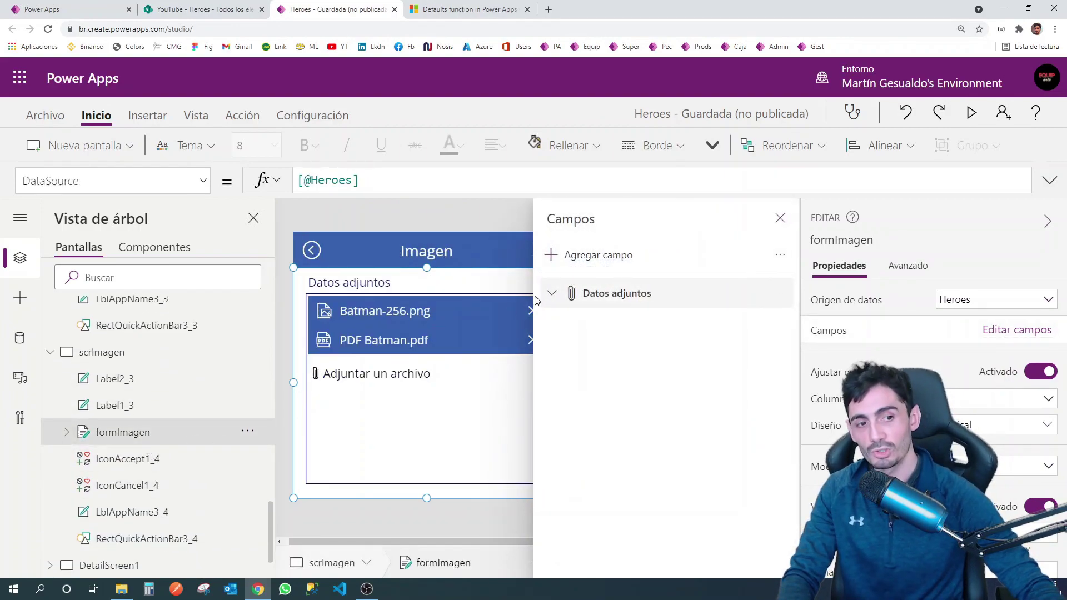
pyautogui.moveTo(557, 273); pyautogui.dragTo(677, 318)
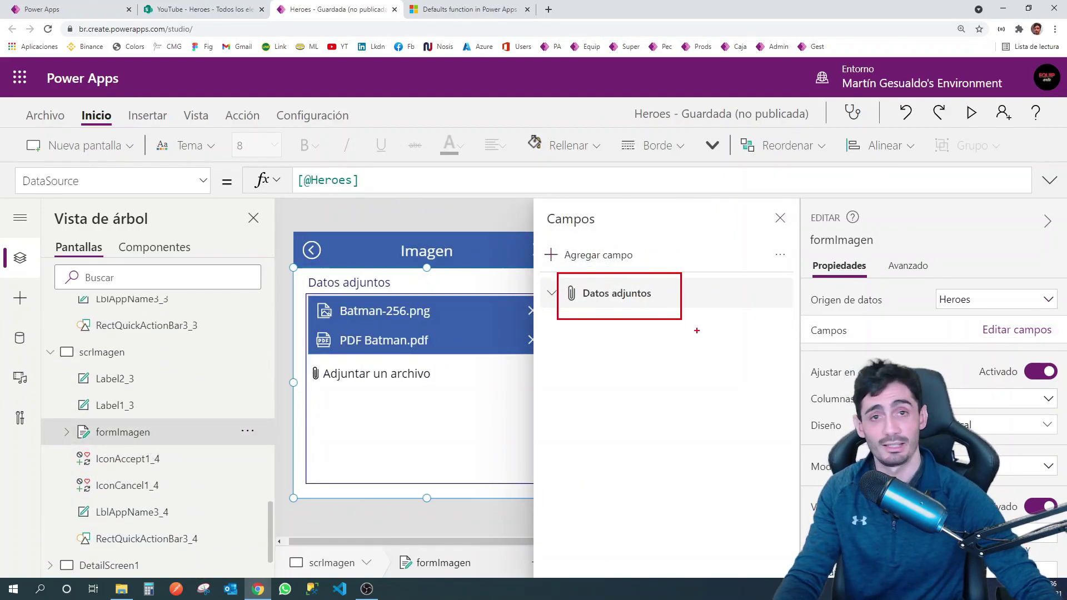
pyautogui.press('Escape')
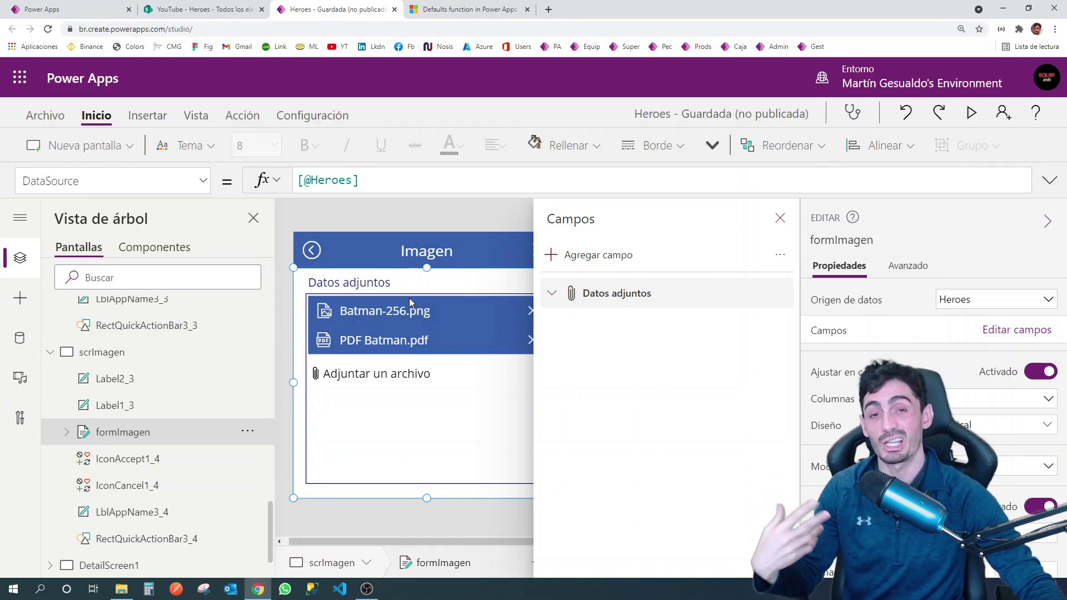
# Step: Expand IconAccept1_4's OnSelect to read the Patch combining all three forms' Updates
pyautogui.click(1049, 221)
pyautogui.click(654, 249)
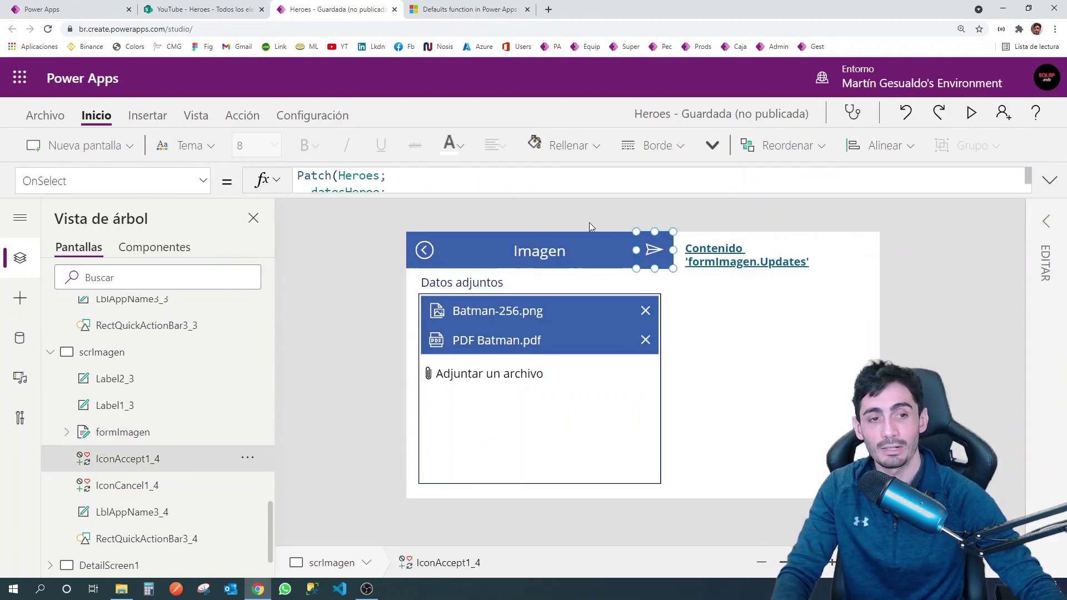
pyautogui.click(547, 192)
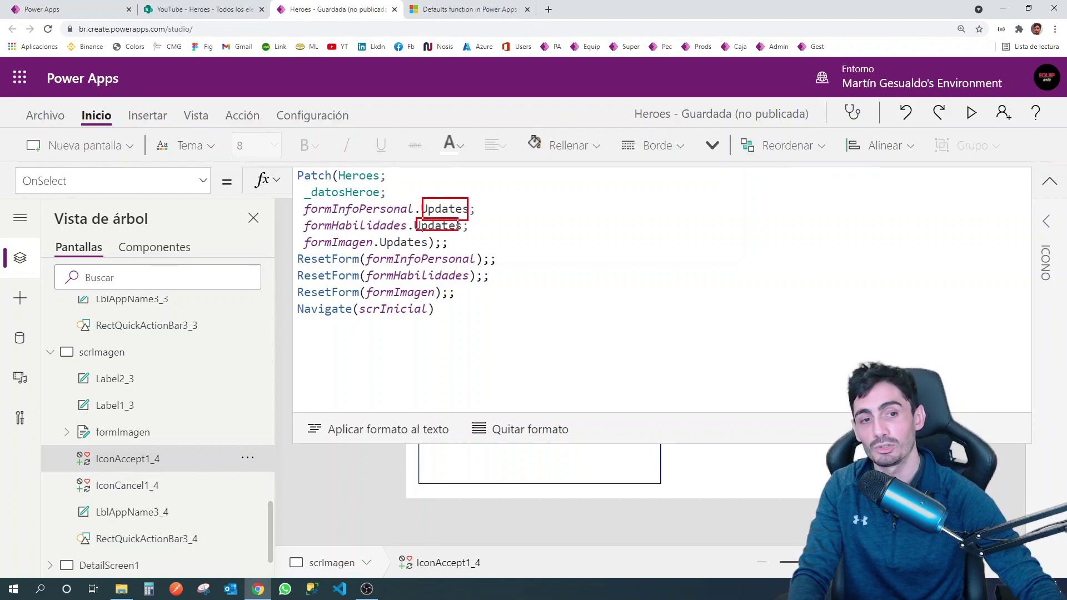
pyautogui.moveTo(460, 226); pyautogui.dragTo(468, 235)
pyautogui.moveTo(381, 234); pyautogui.dragTo(431, 249)
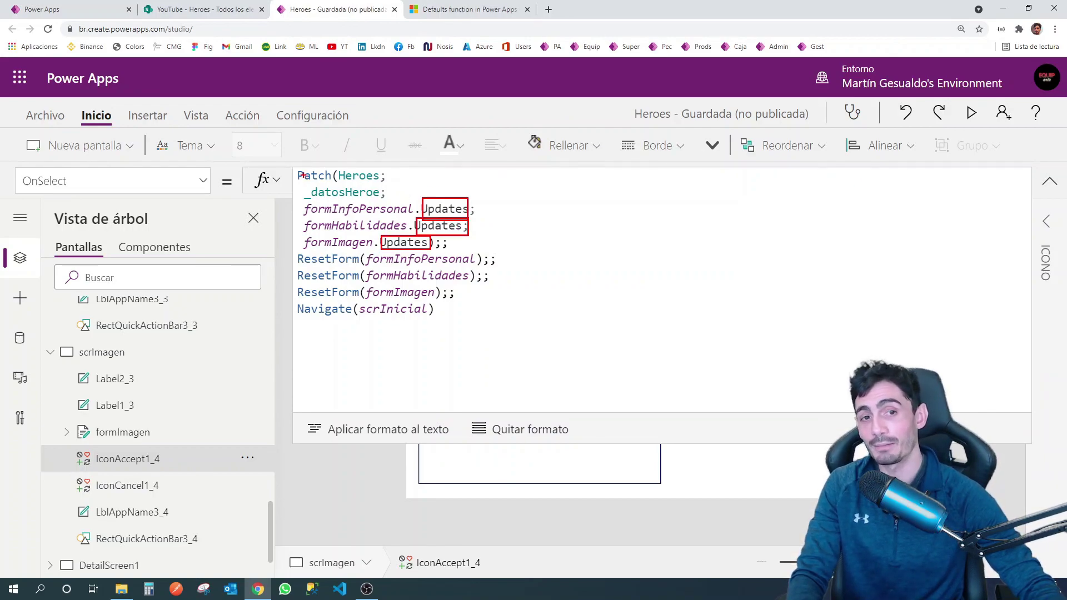
pyautogui.press('Escape')
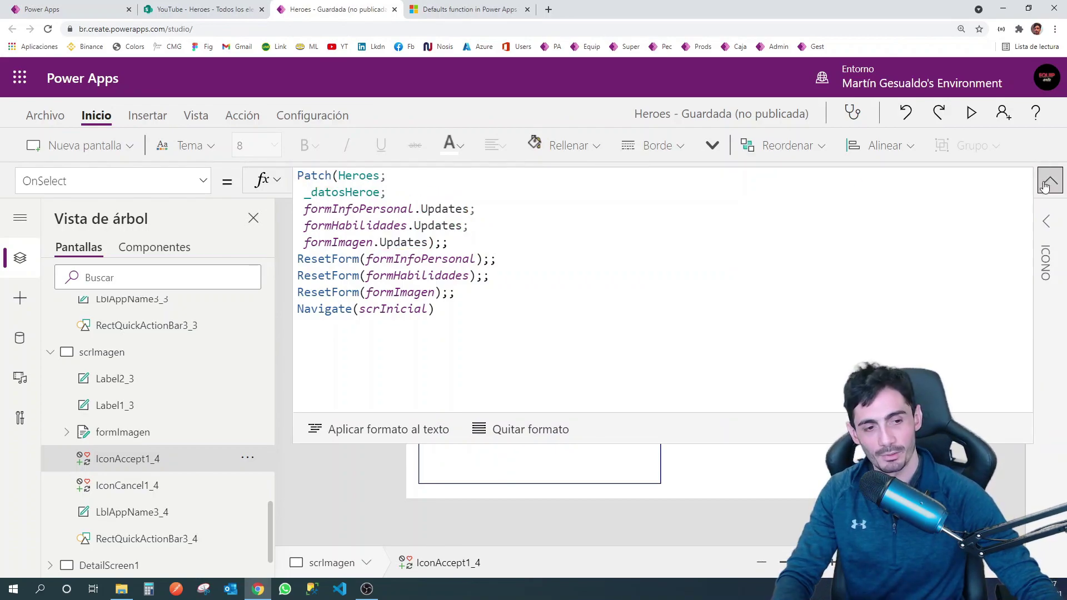
pyautogui.click(1049, 181)
# Step: Bring scrInicial, the Heroes list screen, onto the canvas
pyautogui.scroll(5, 205, 365)
pyautogui.scroll(5, 205, 365)
pyautogui.scroll(5, 205, 359)
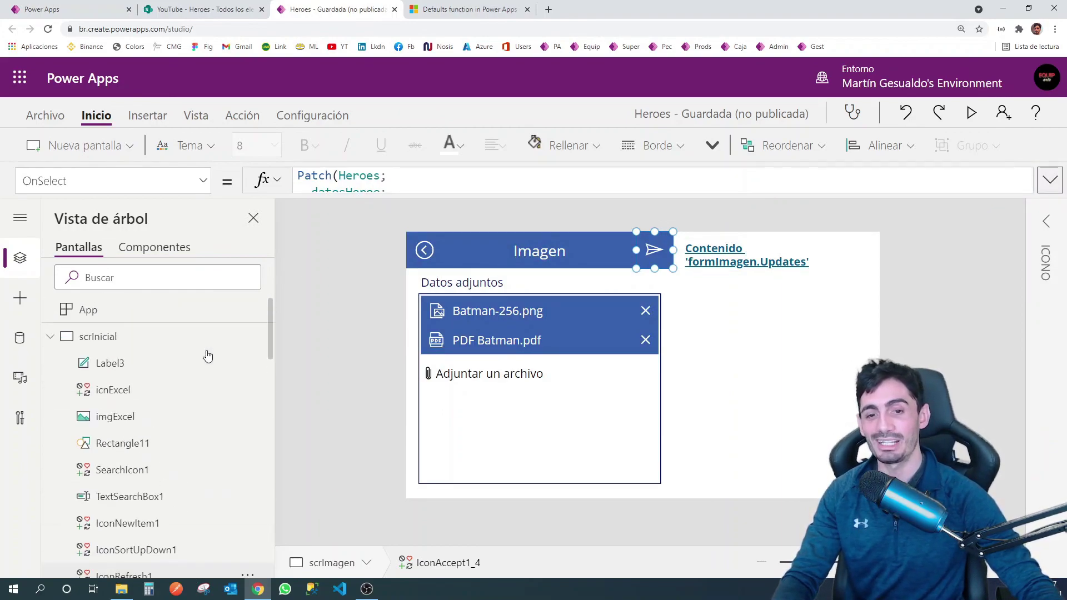
pyautogui.moveTo(98, 335)
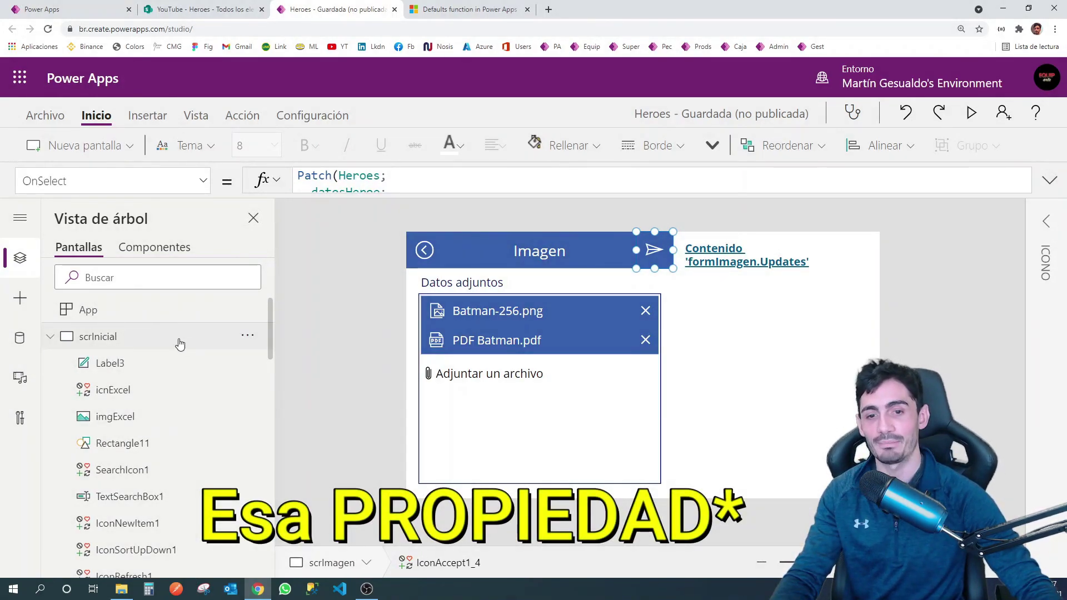
pyautogui.click(180, 344)
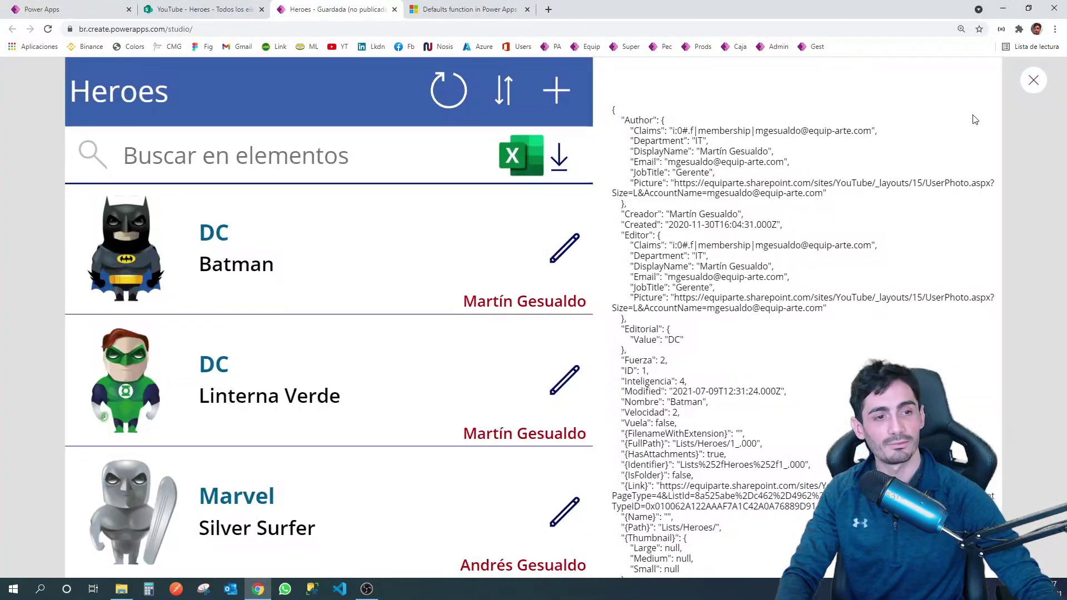
# Step: Preview the app and tap + on the Heroes screen to add a new hero
pyautogui.click(971, 113)
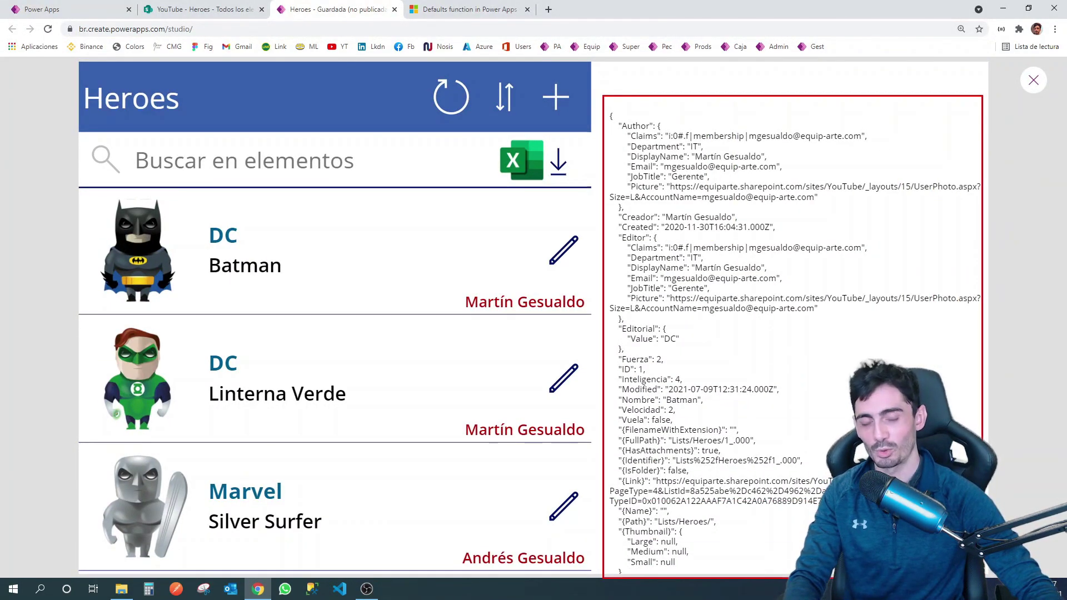
pyautogui.click(556, 98)
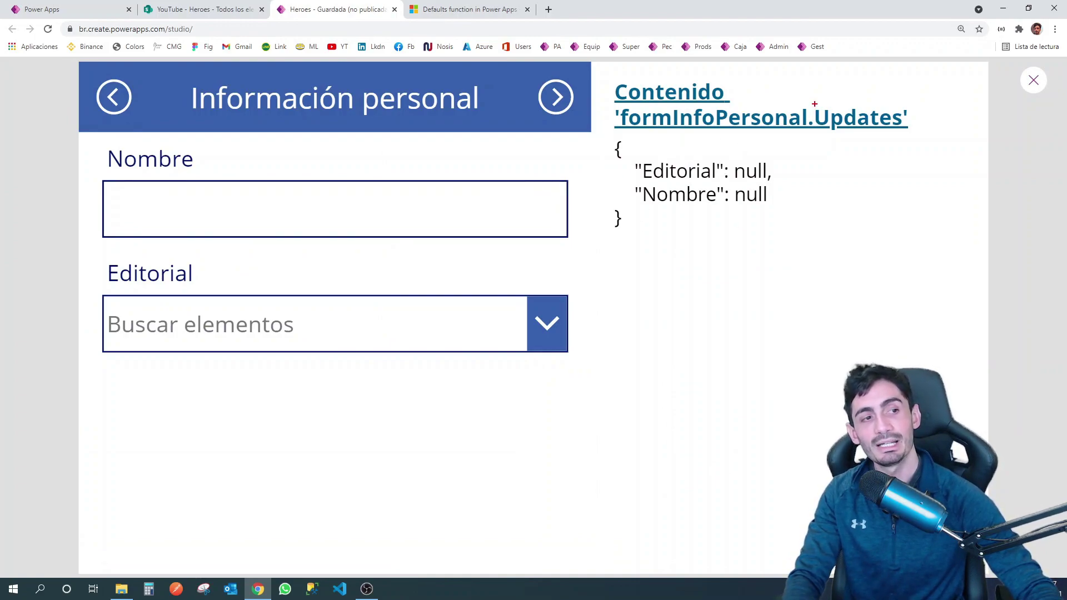
pyautogui.moveTo(813, 101); pyautogui.dragTo(905, 137)
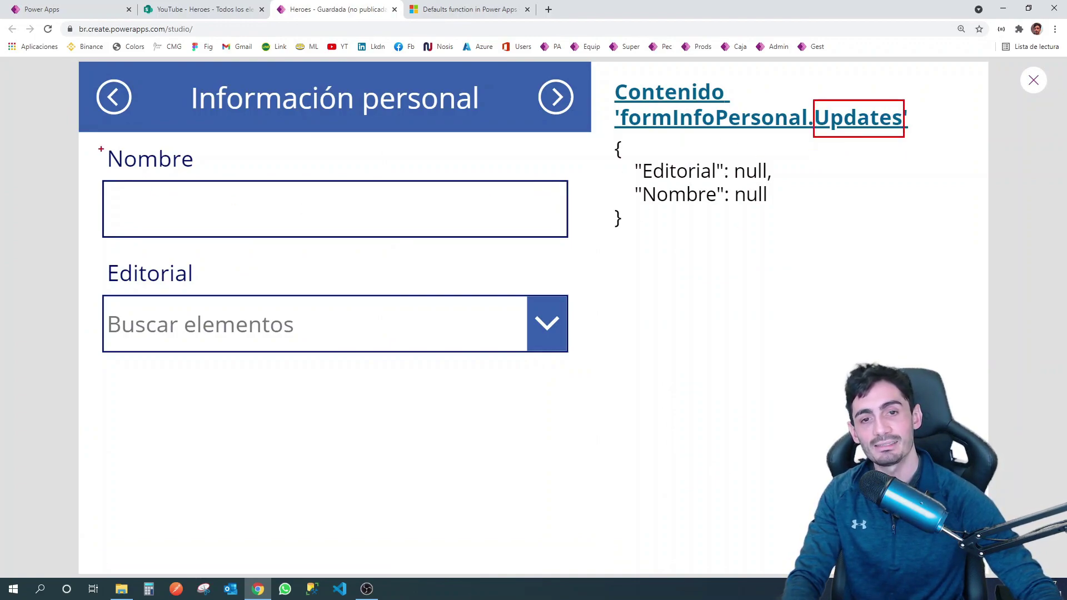
pyautogui.moveTo(89, 139); pyautogui.dragTo(584, 513)
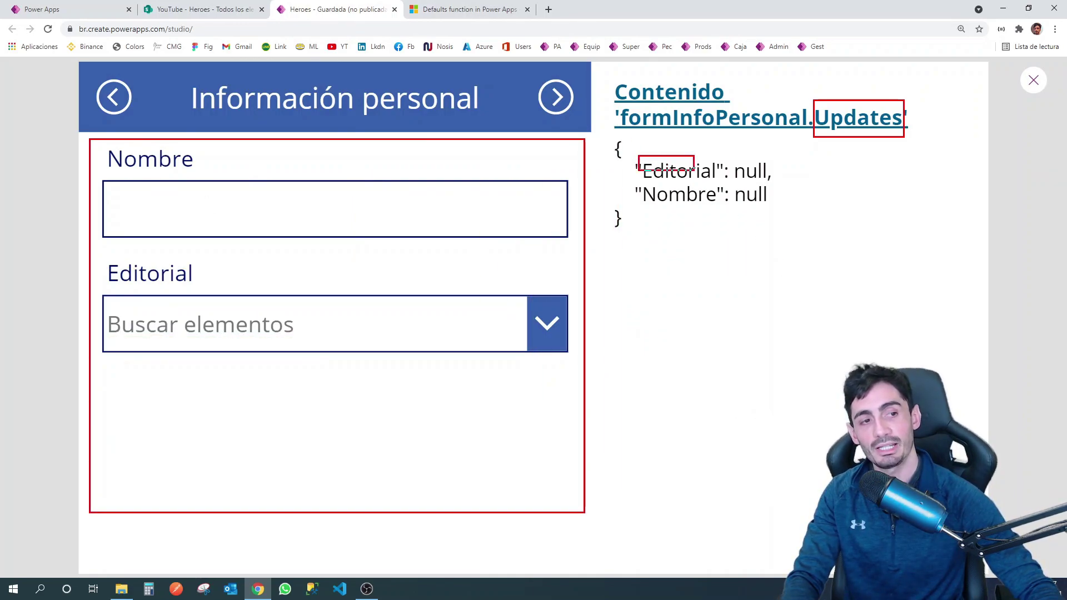
pyautogui.moveTo(694, 170); pyautogui.dragTo(766, 180)
pyautogui.moveTo(638, 182); pyautogui.dragTo(776, 208)
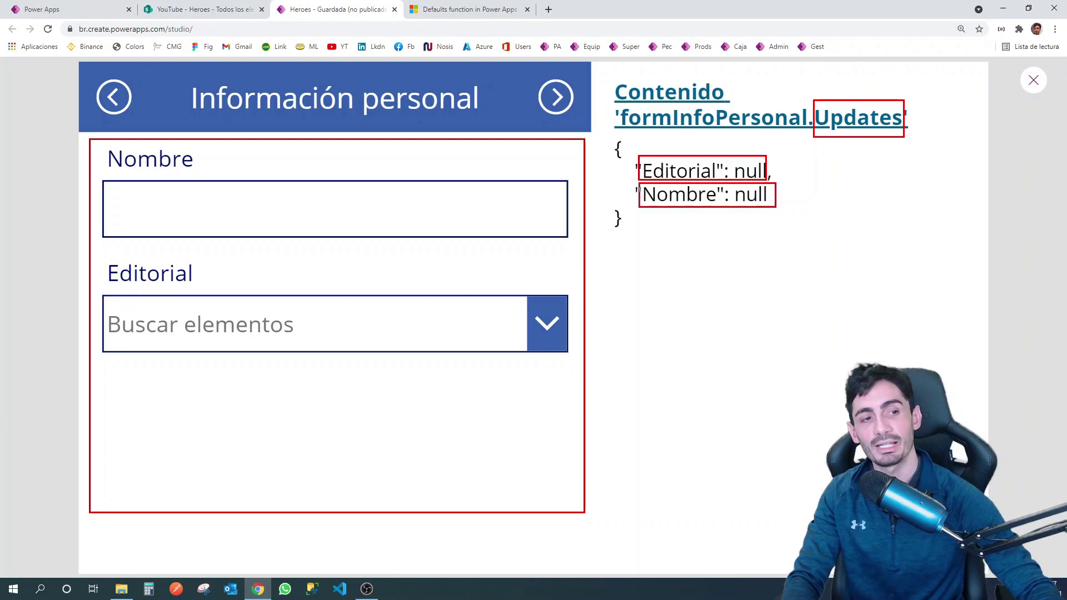
pyautogui.press('Escape')
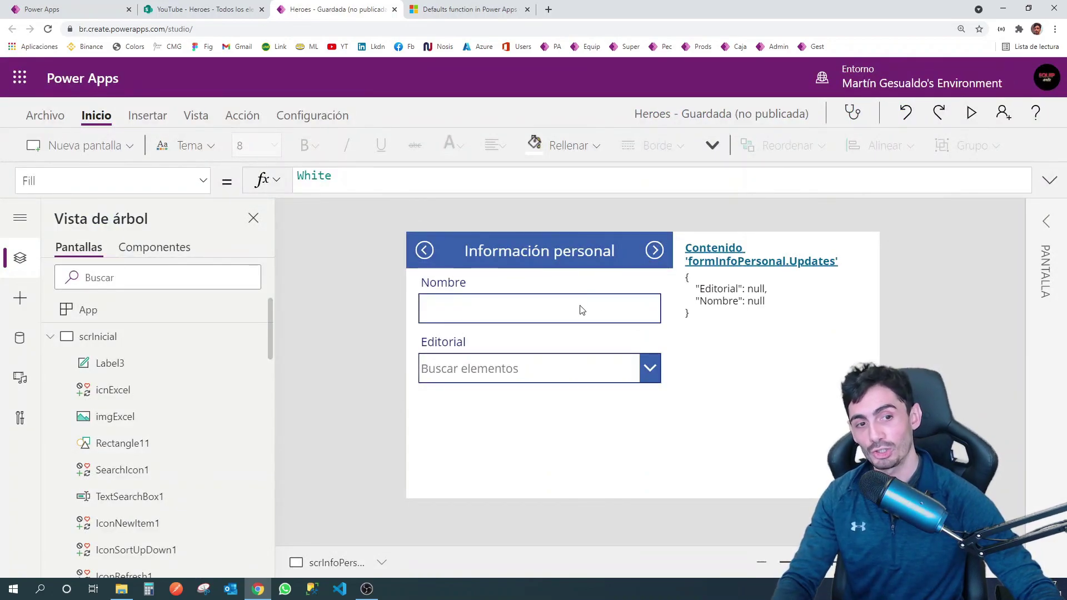
# Step: Show the Nombre text input's OnChange formula saving formInfoPersonal.Updates and its JSON
pyautogui.click(547, 310)
pyautogui.click(496, 307)
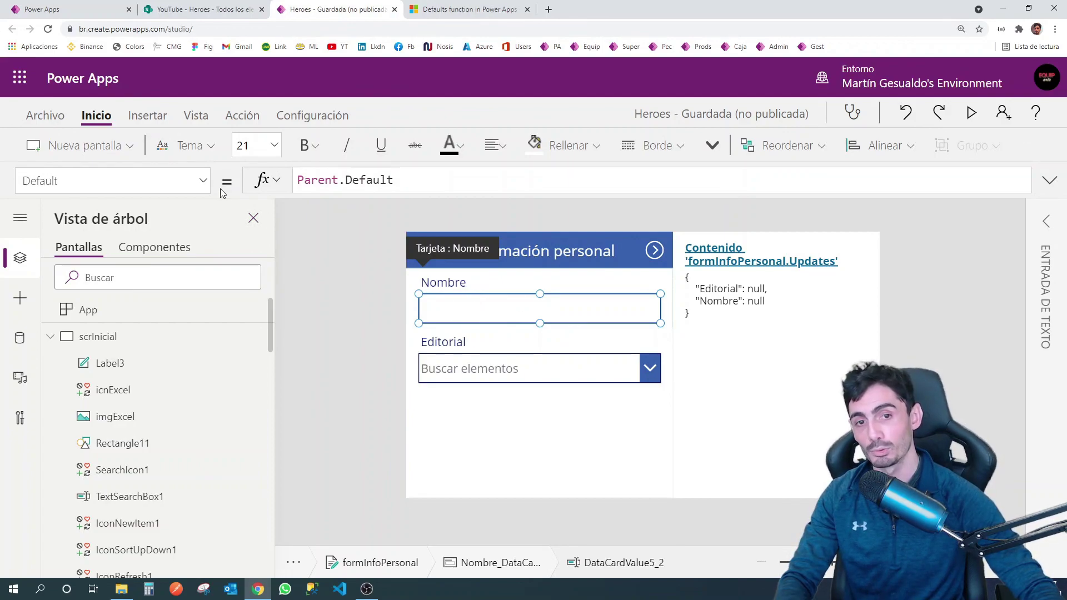
pyautogui.click(203, 181)
pyautogui.scroll(-1, 72, 377)
pyautogui.scroll(-5, 72, 381)
pyautogui.scroll(-5, 75, 380)
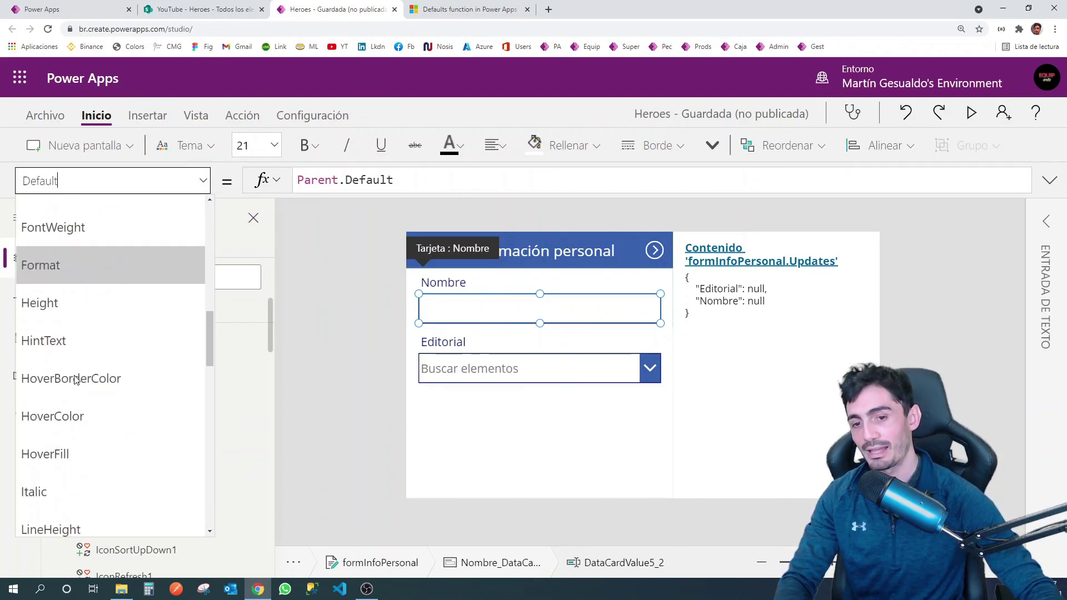
pyautogui.scroll(-3, 76, 379)
pyautogui.click(76, 379)
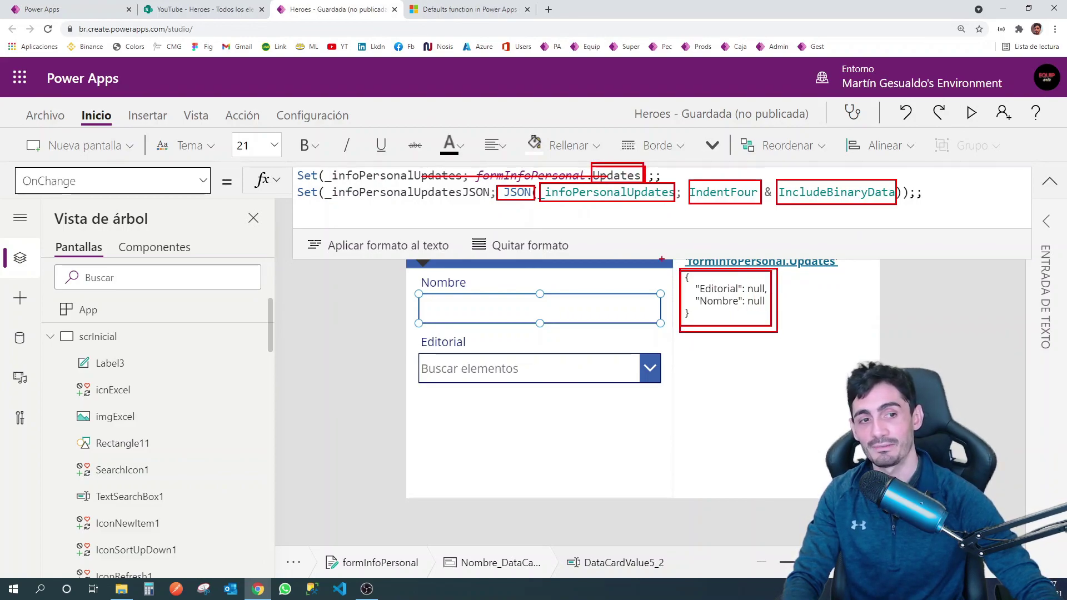
pyautogui.press('e')
pyautogui.moveTo(505, 185); pyautogui.dragTo(898, 205)
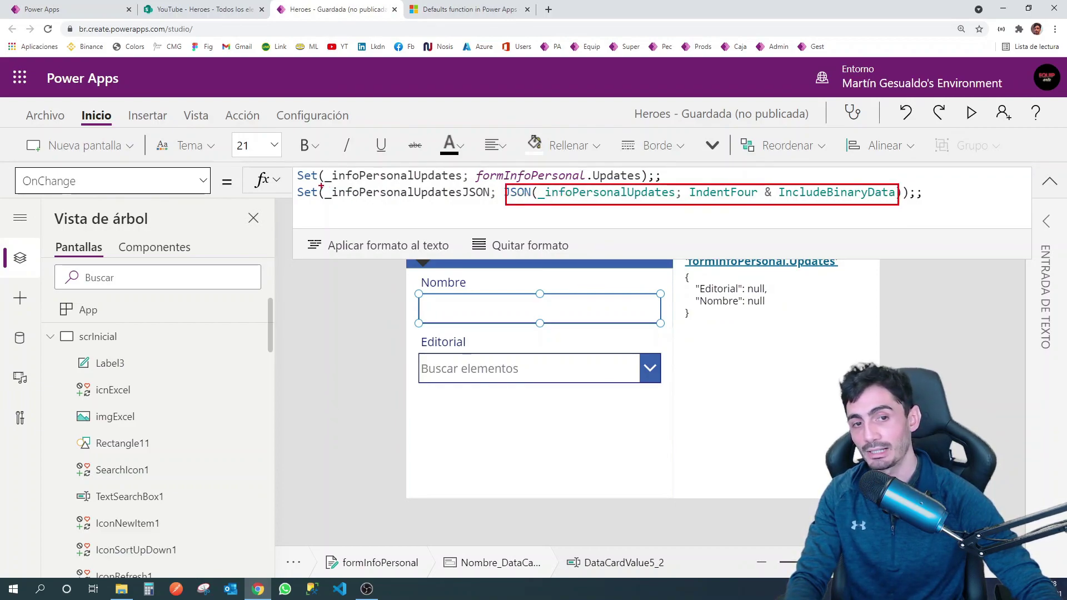
pyautogui.moveTo(358, 203); pyautogui.dragTo(484, 201)
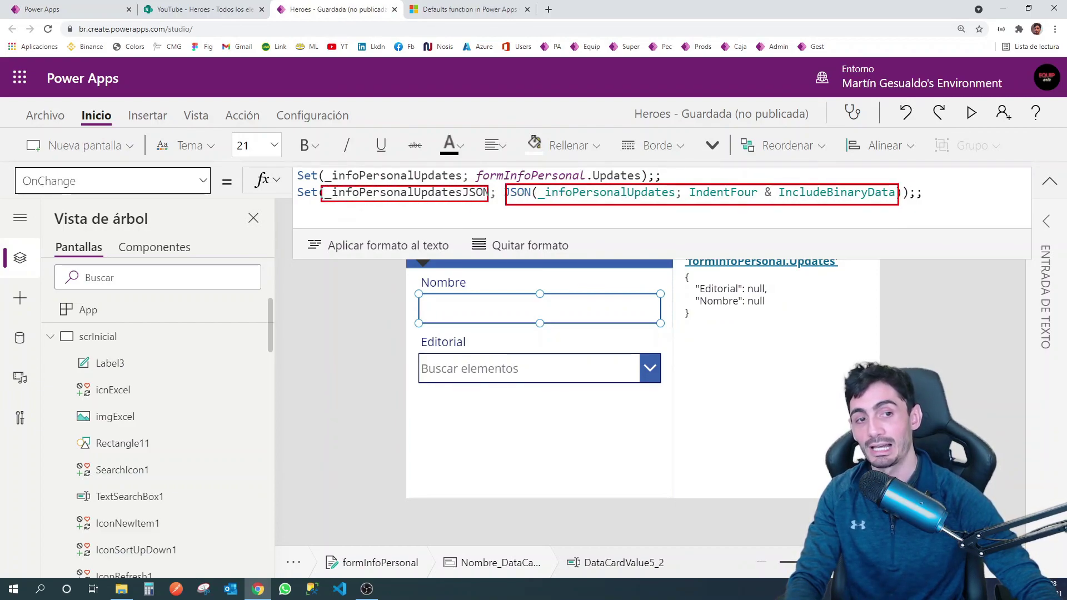
# Step: Inspect the Updates JSON label's Text, then the Editorial combo box's OnChange formula
pyautogui.click(757, 351)
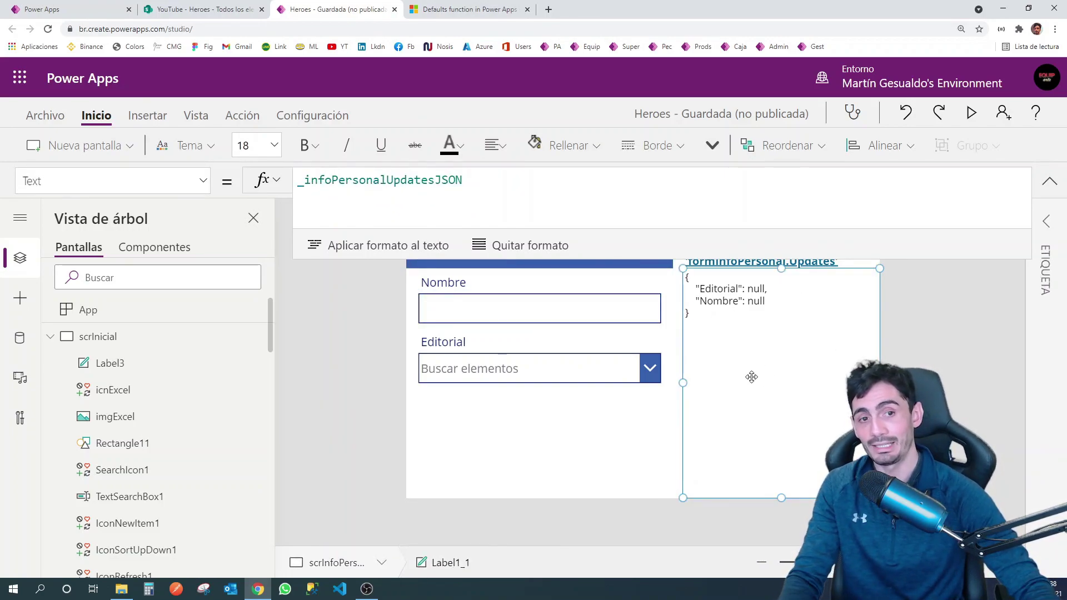
pyautogui.moveTo(295, 168); pyautogui.dragTo(491, 194)
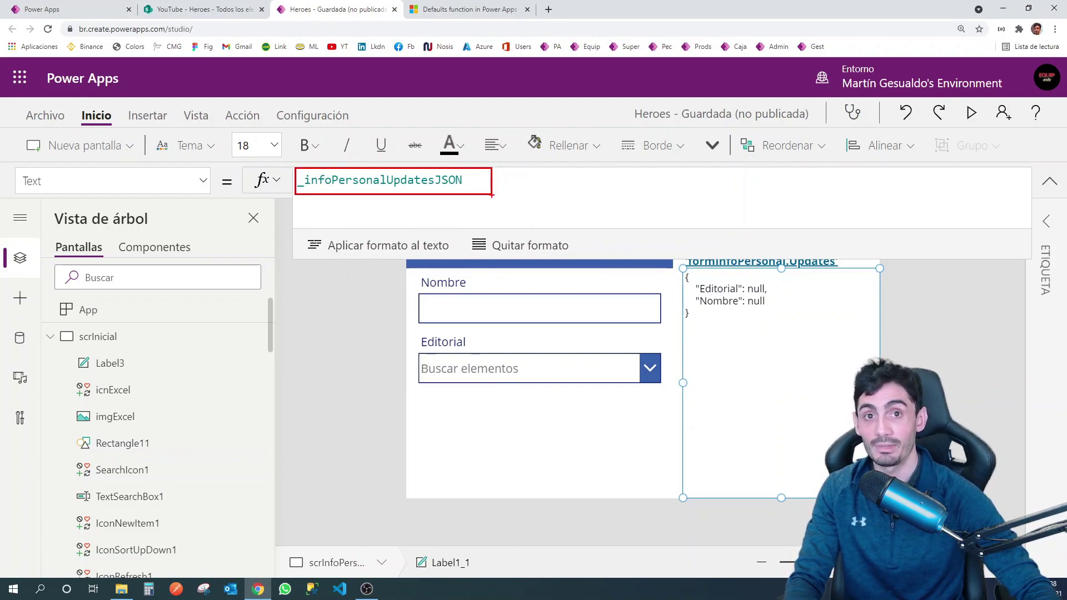
pyautogui.click(542, 371)
pyautogui.click(534, 366)
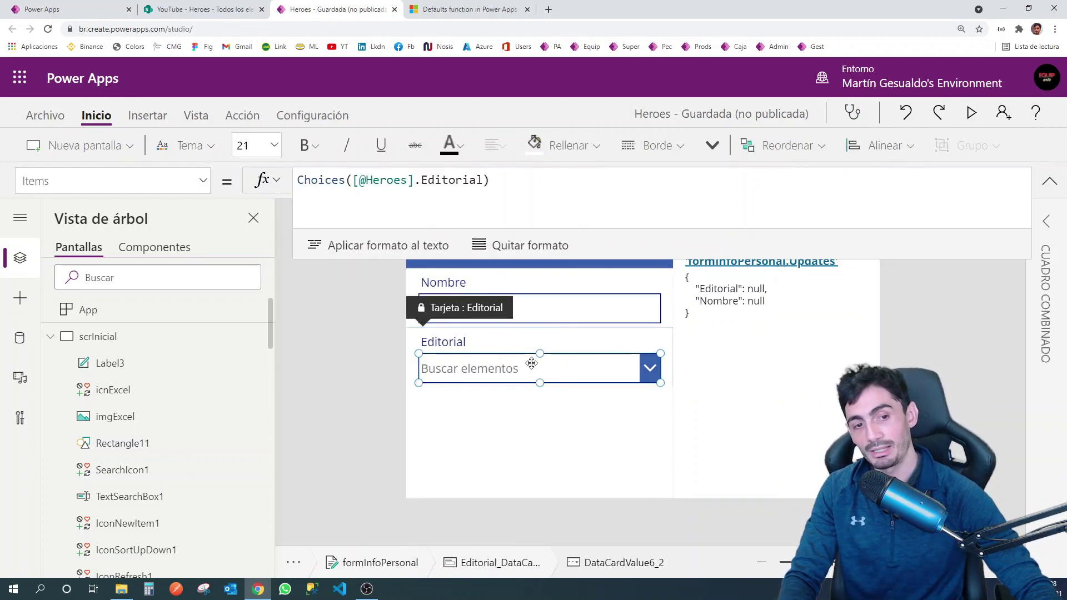
pyautogui.click(203, 180)
pyautogui.scroll(-2, 100, 345)
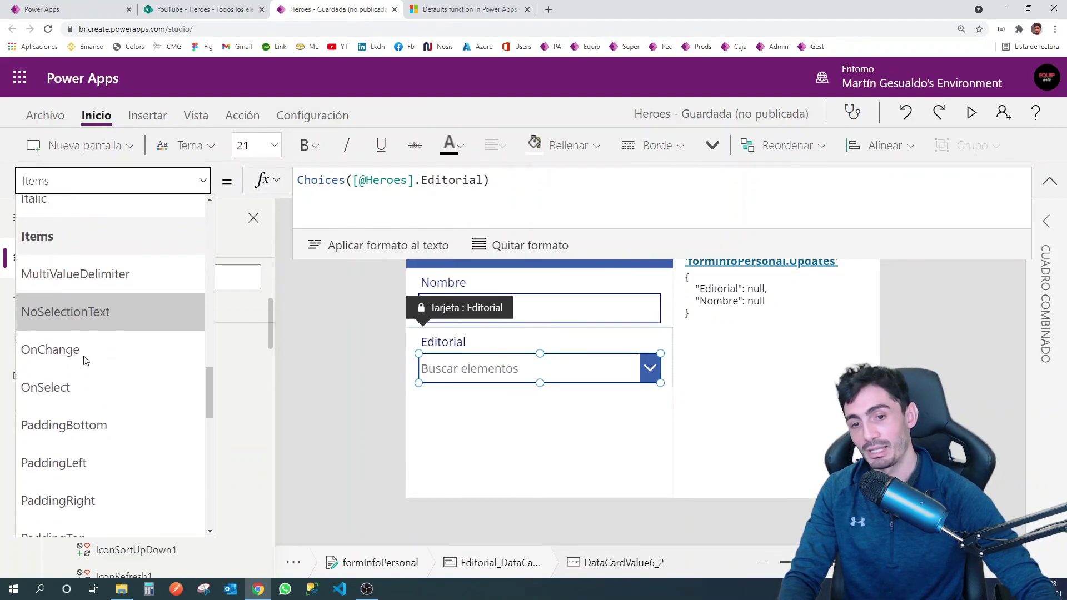
pyautogui.click(89, 358)
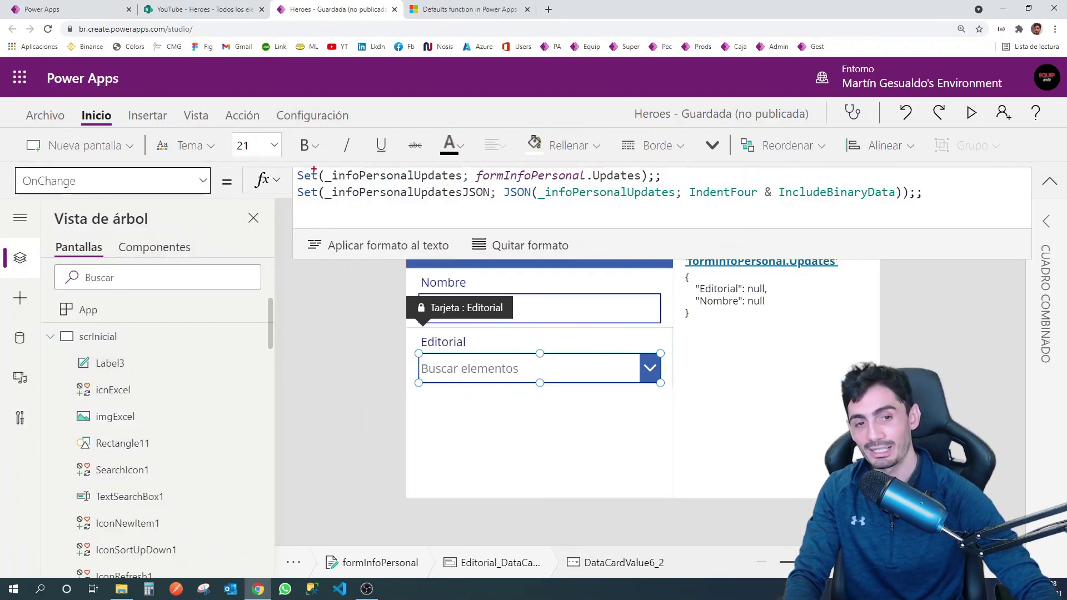
pyautogui.moveTo(294, 165); pyautogui.dragTo(927, 215)
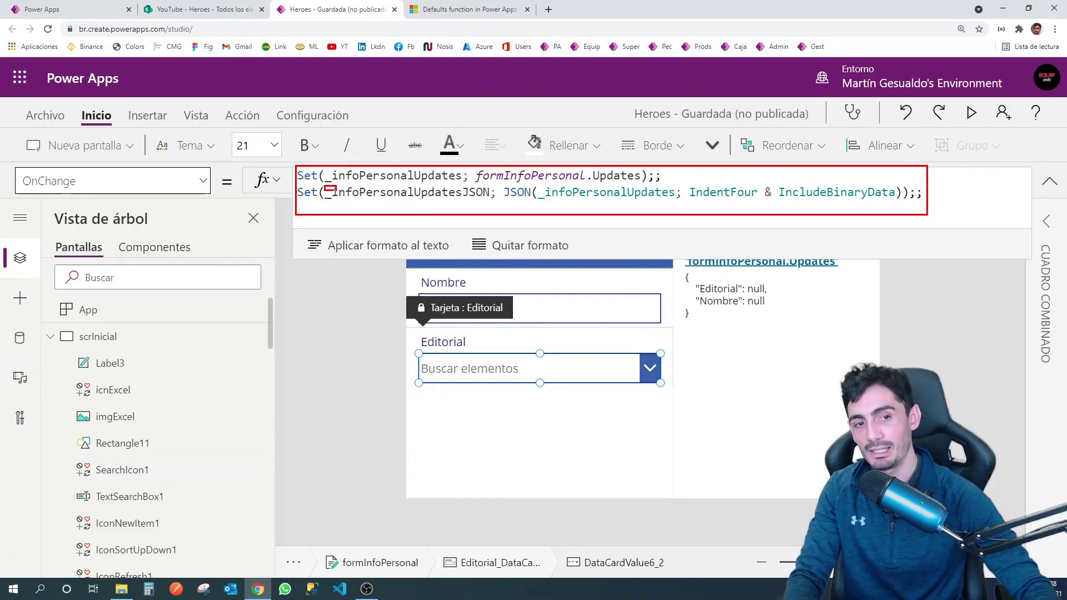
pyautogui.moveTo(336, 192); pyautogui.dragTo(491, 203)
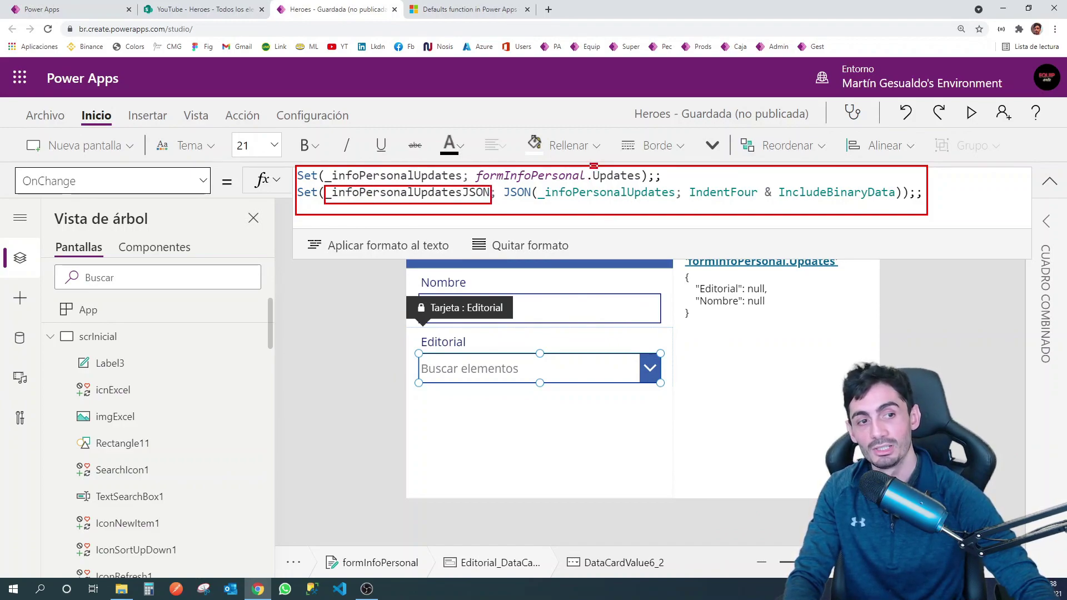
pyautogui.moveTo(590, 165); pyautogui.dragTo(658, 185)
pyautogui.moveTo(404, 268); pyautogui.dragTo(675, 502)
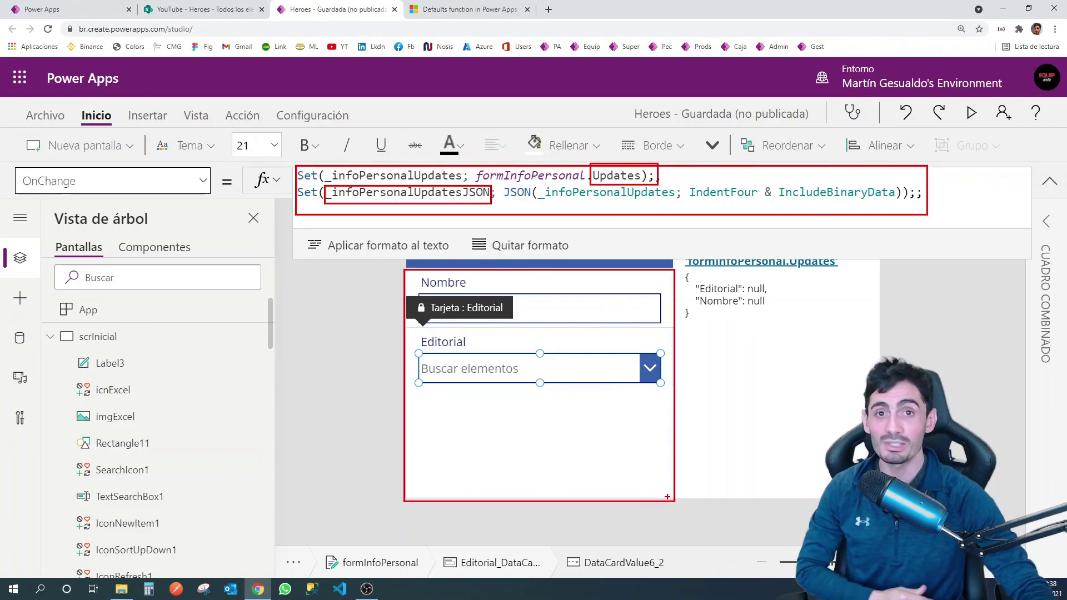
# Step: Preview the screen and enter a name in Nombre, watching the Updates label
pyautogui.press('F5')
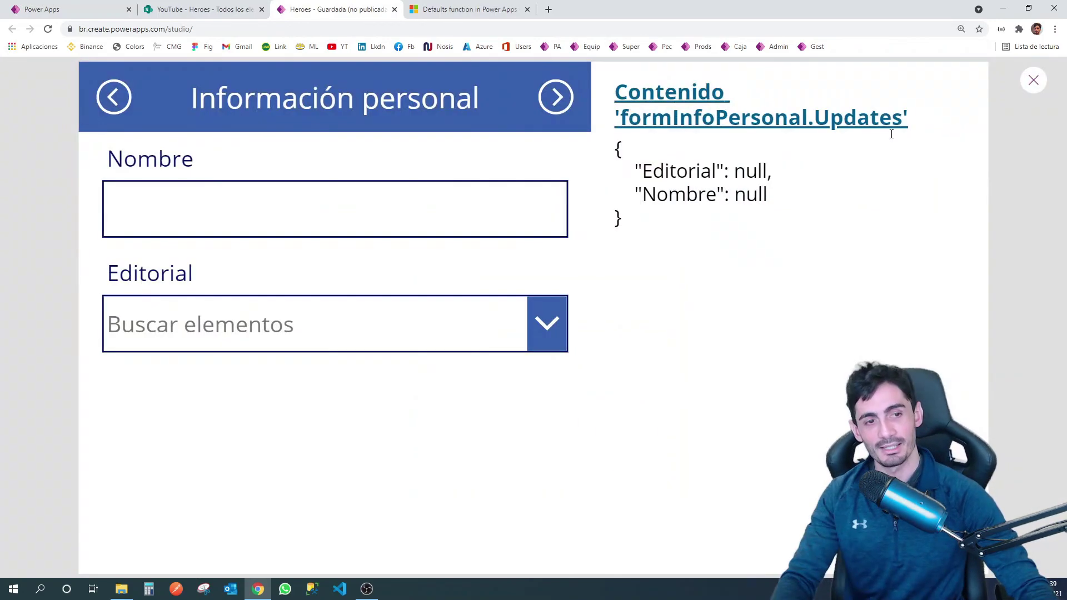
pyautogui.click(254, 225)
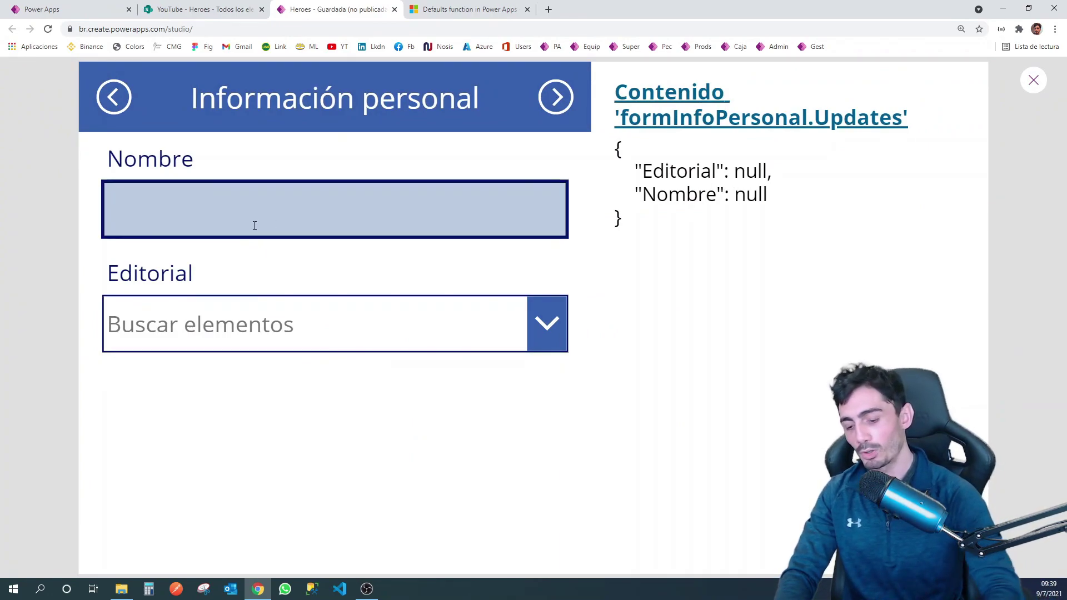
pyautogui.write('Mar')
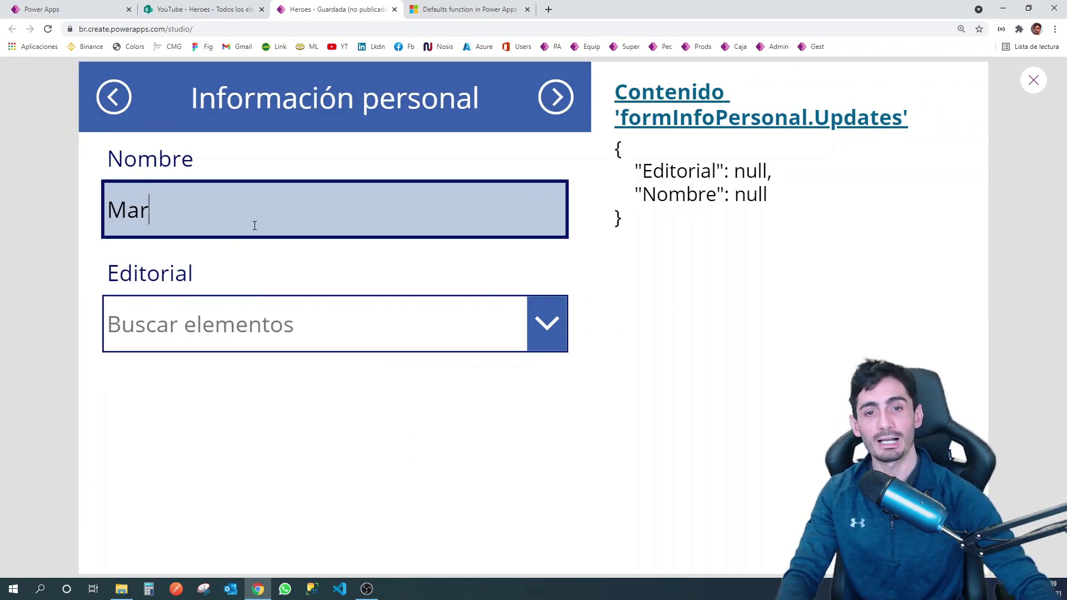
pyautogui.press('Tab')
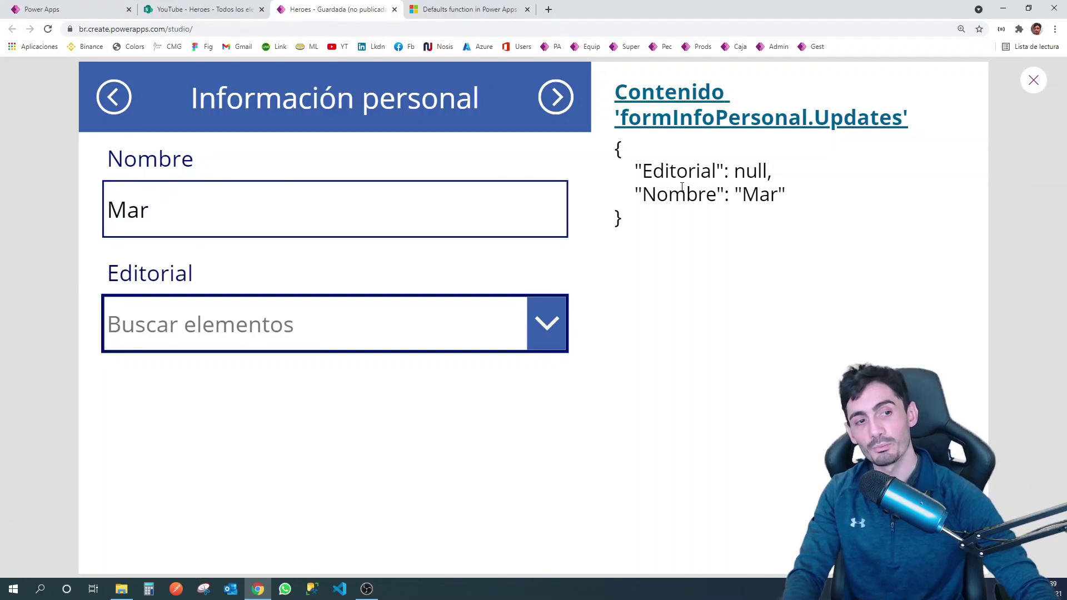
pyautogui.moveTo(639, 180)
pyautogui.mouseDown()
pyautogui.moveTo(710, 210)
pyautogui.moveTo(781, 209)
pyautogui.mouseUp()
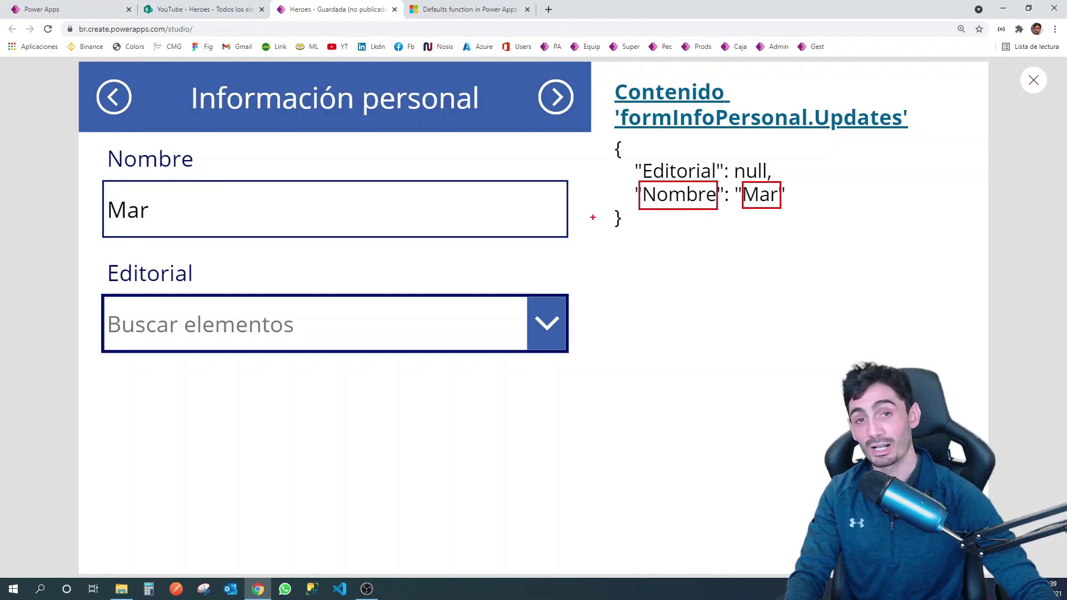
pyautogui.press('Escape')
pyautogui.click(205, 214)
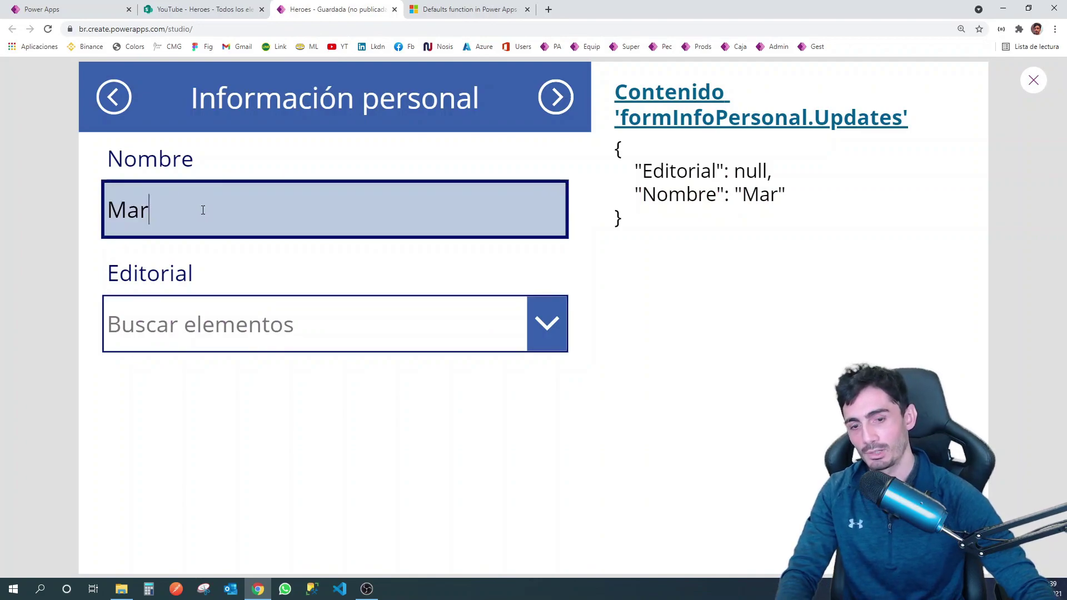
pyautogui.write('tín')
pyautogui.press('Tab')
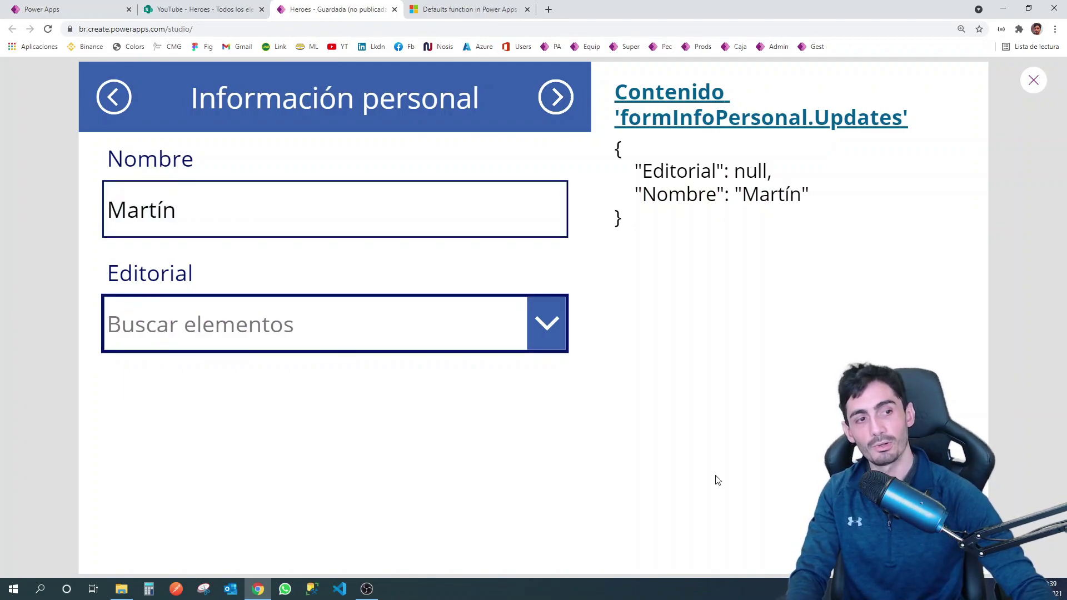
pyautogui.moveTo(743, 181); pyautogui.dragTo(805, 212)
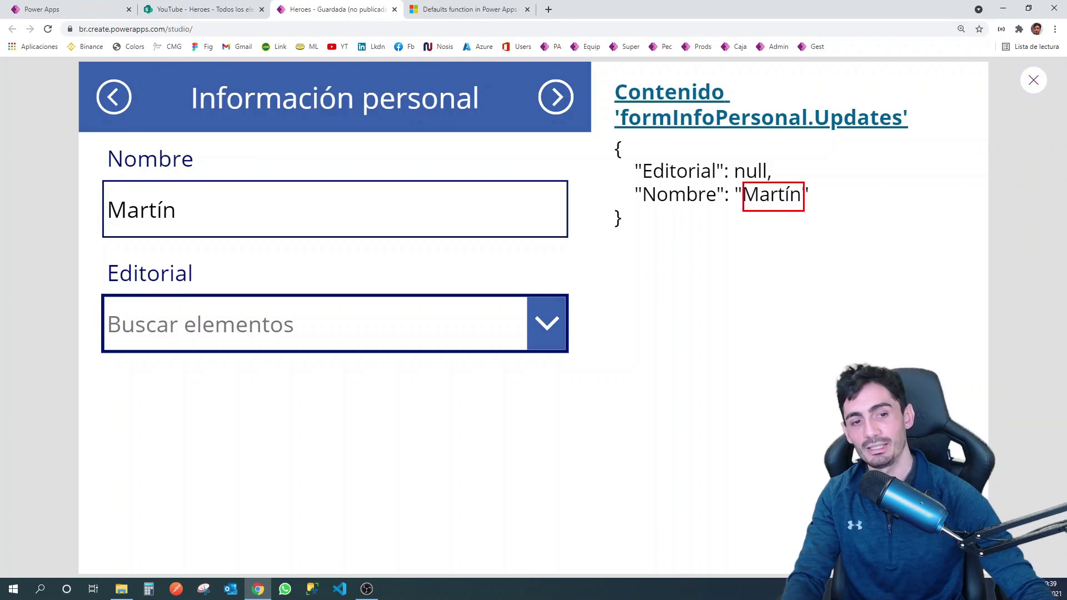
pyautogui.press('Escape')
# Step: Choose Marvel in the Editorial combo box and check the Updates JSON
pyautogui.click(544, 337)
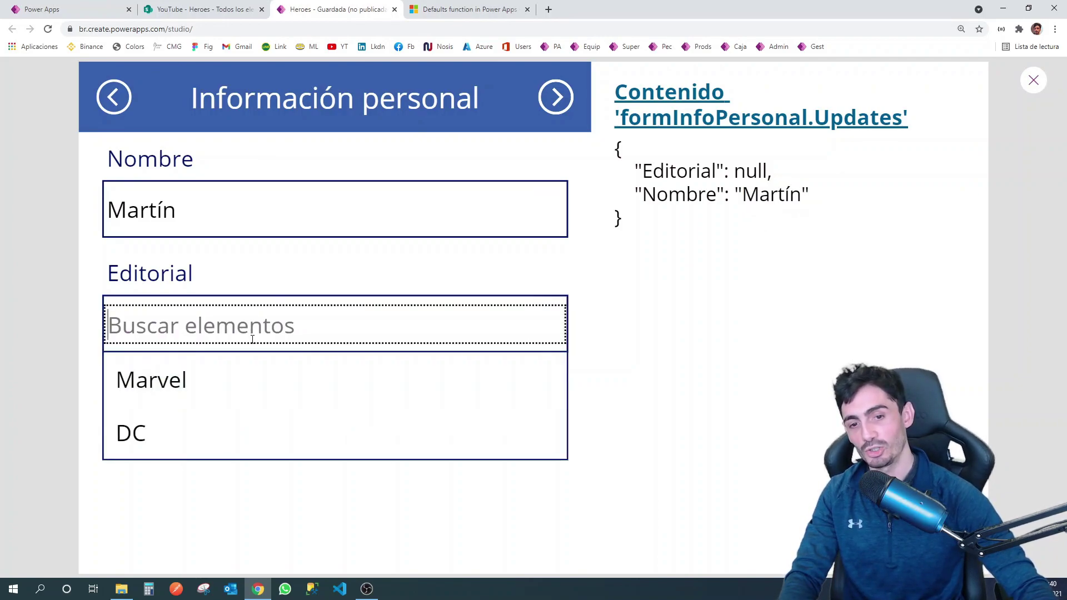
pyautogui.click(209, 381)
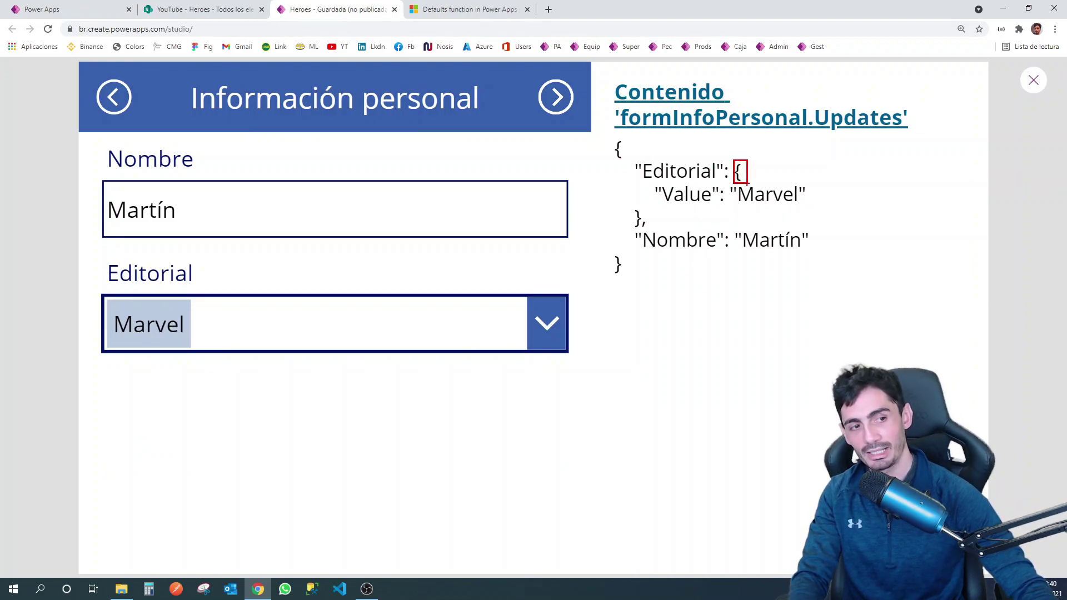
pyautogui.moveTo(623, 208); pyautogui.dragTo(645, 230)
pyautogui.moveTo(657, 183)
pyautogui.mouseDown()
pyautogui.moveTo(708, 208)
pyautogui.moveTo(801, 207)
pyautogui.mouseUp()
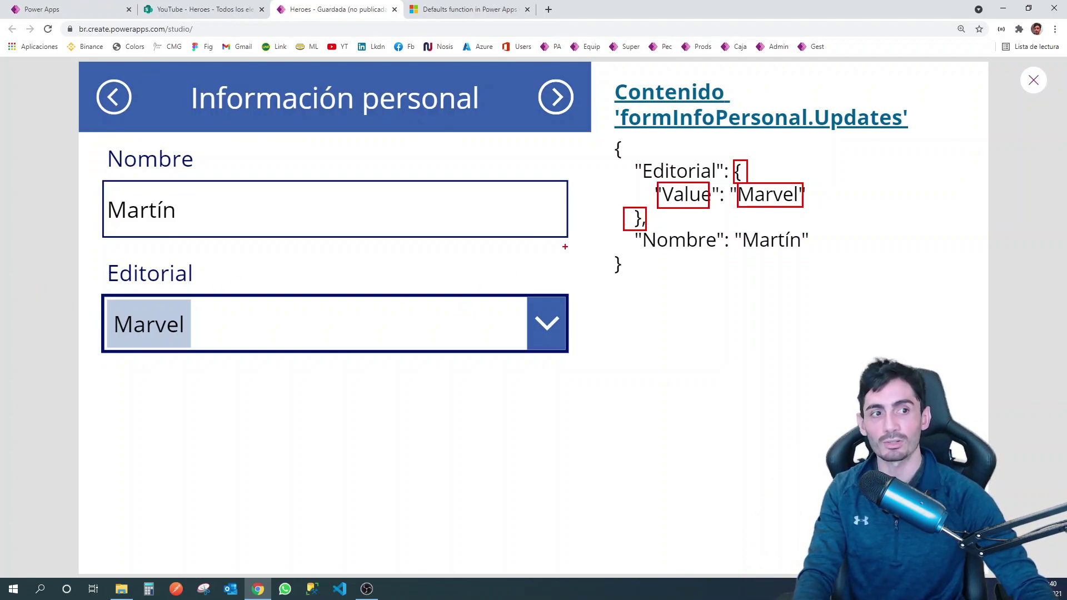
pyautogui.moveTo(658, 183); pyautogui.dragTo(714, 208)
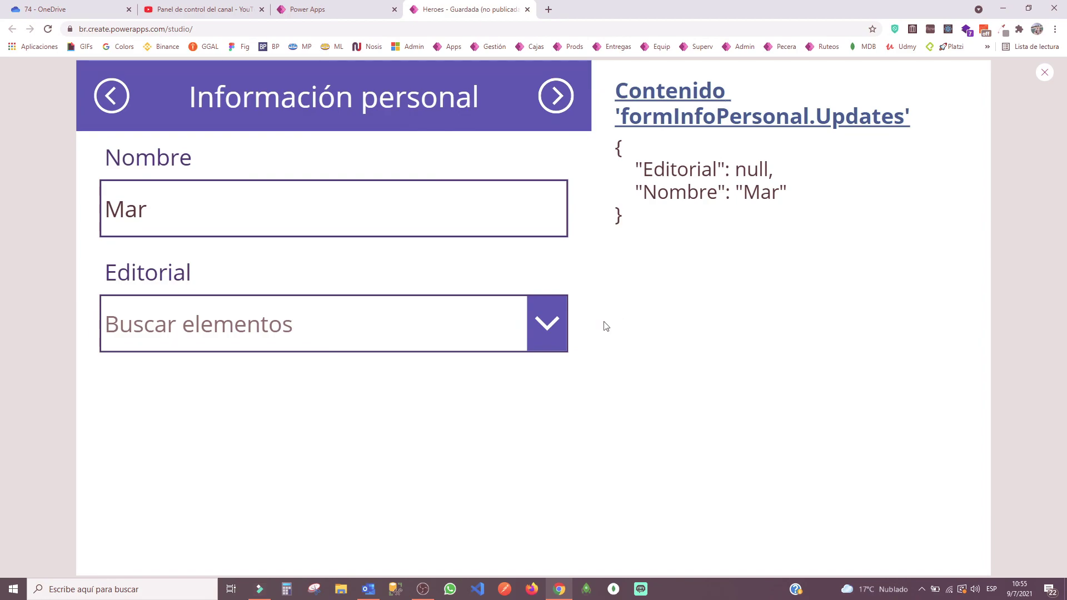
# Step: Close the preview and dismiss the tip dialog
pyautogui.hotkey('ctrl', '2')
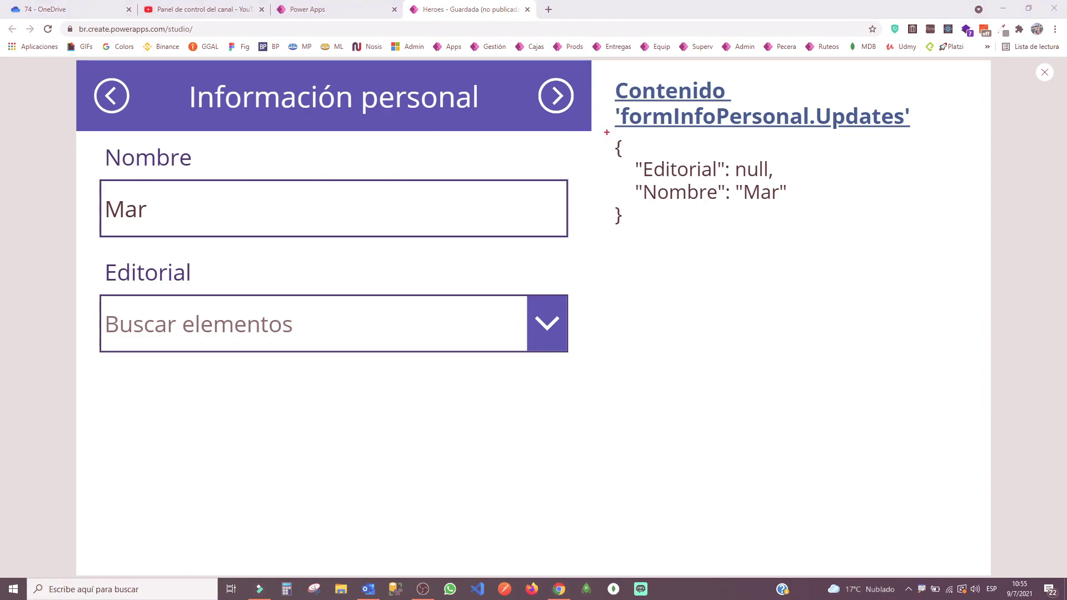
pyautogui.moveTo(606, 131); pyautogui.dragTo(797, 249)
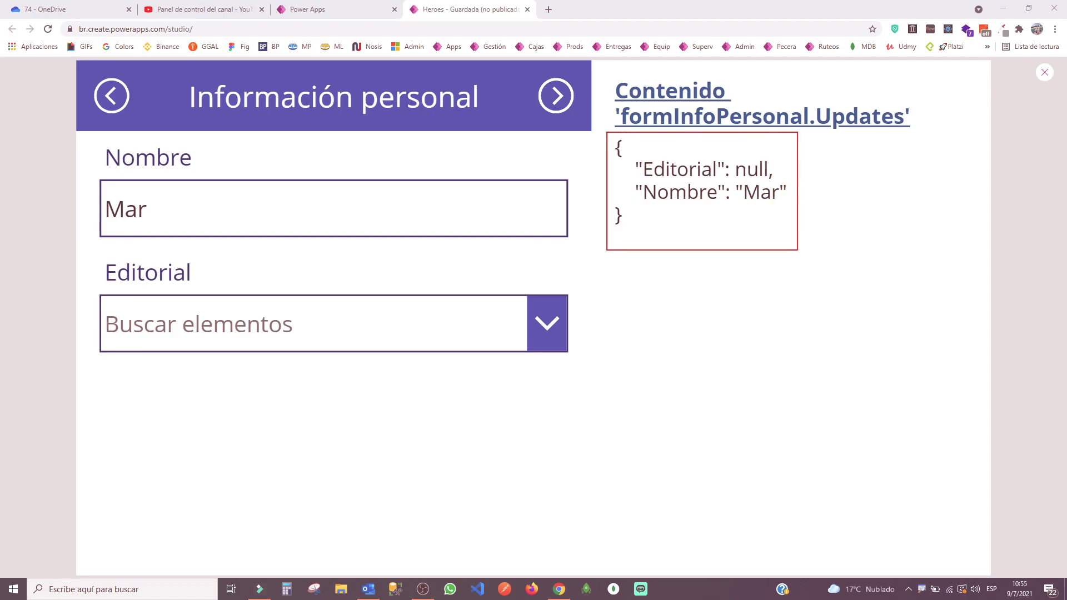
pyautogui.press('Escape')
pyautogui.click(1047, 73)
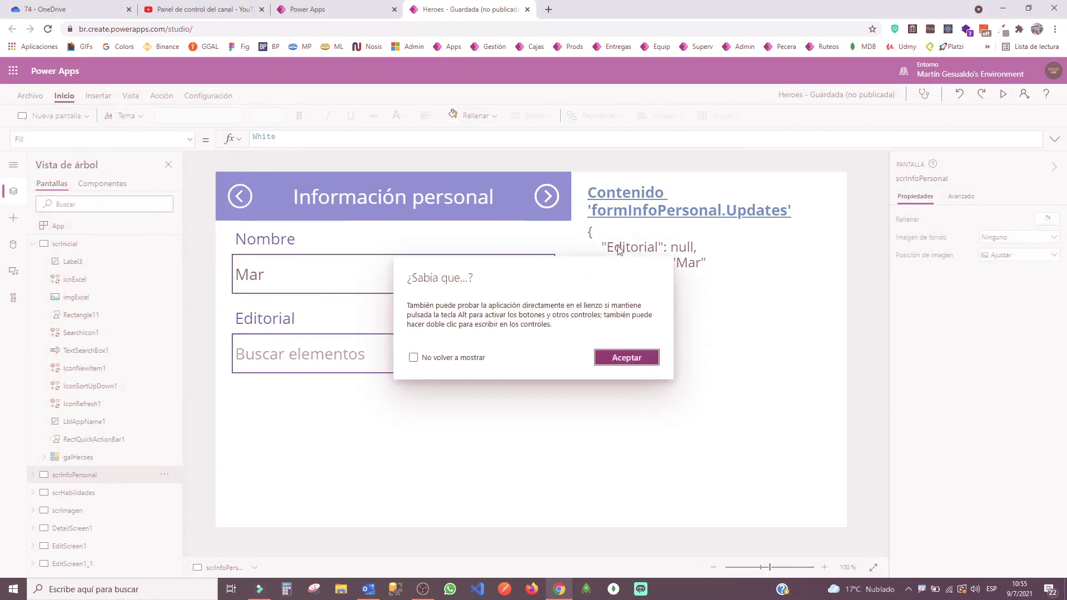
pyautogui.click(624, 358)
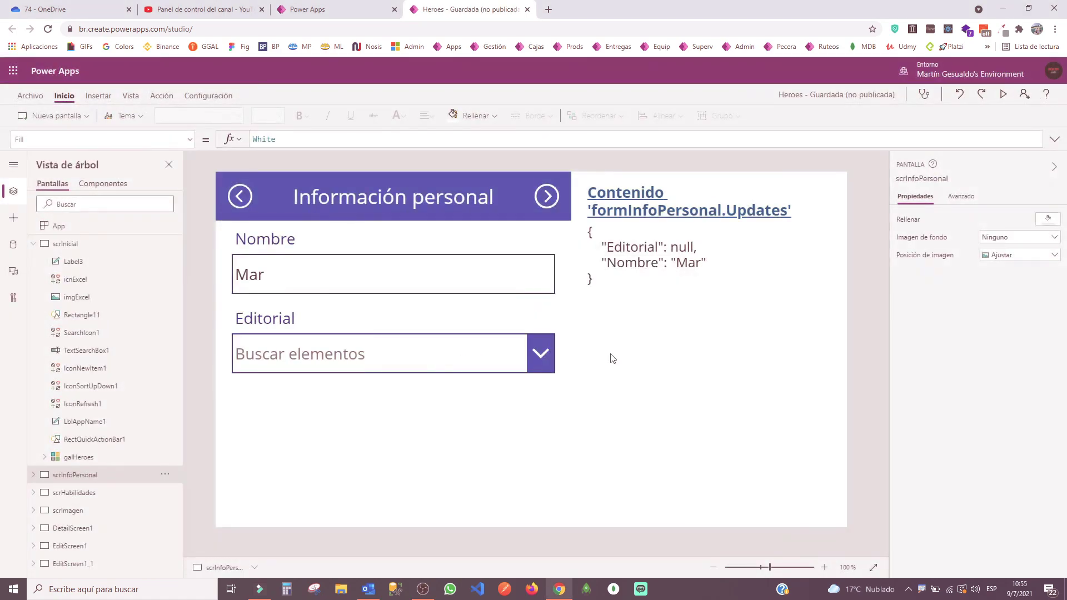
# Step: Check the Nombre card's advanced Update value and its DataCardValue5_2 text input
pyautogui.click(560, 230)
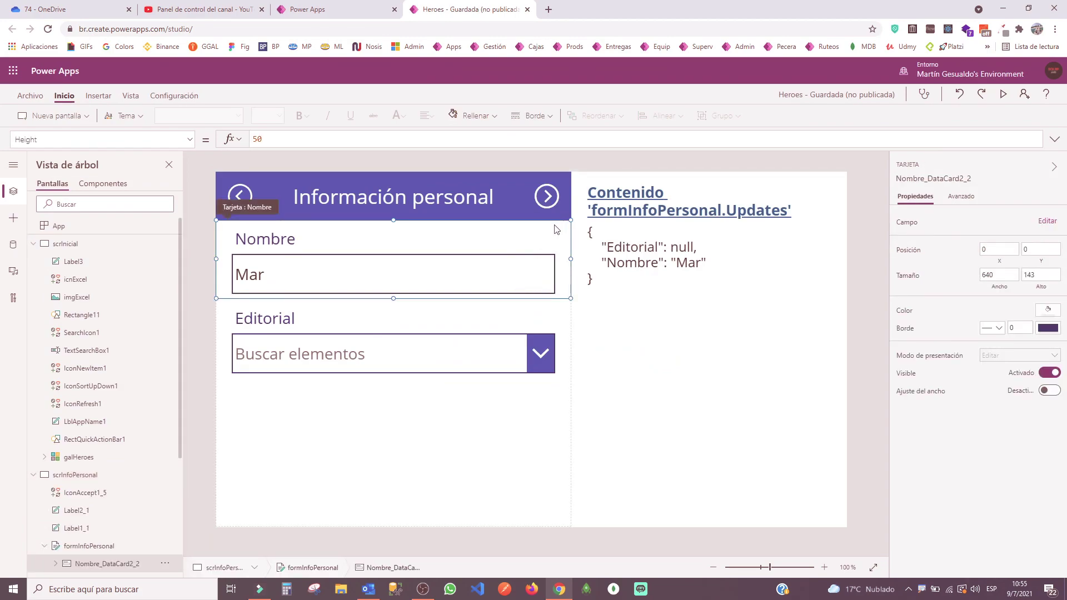
pyautogui.click(948, 201)
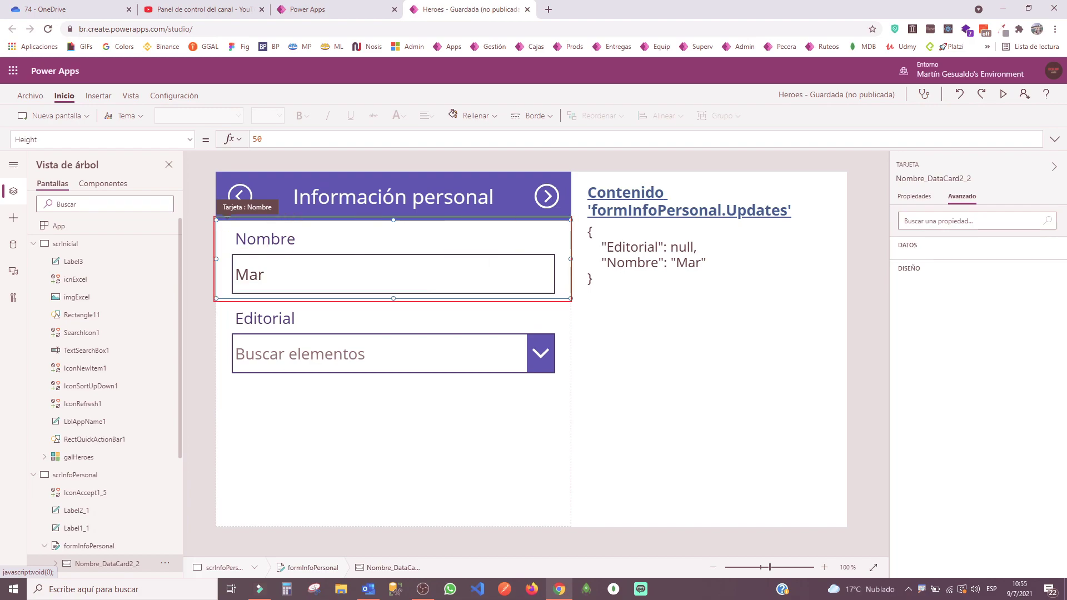
pyautogui.moveTo(207, 297); pyautogui.dragTo(574, 392)
pyautogui.moveTo(584, 260); pyautogui.dragTo(562, 224)
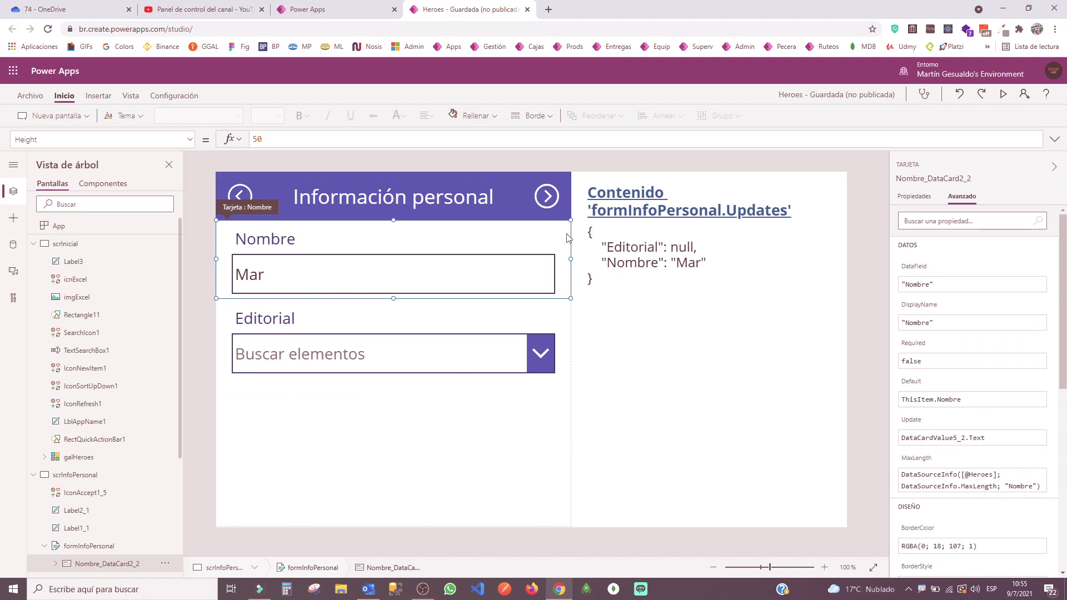
pyautogui.scroll(-1, 978, 349)
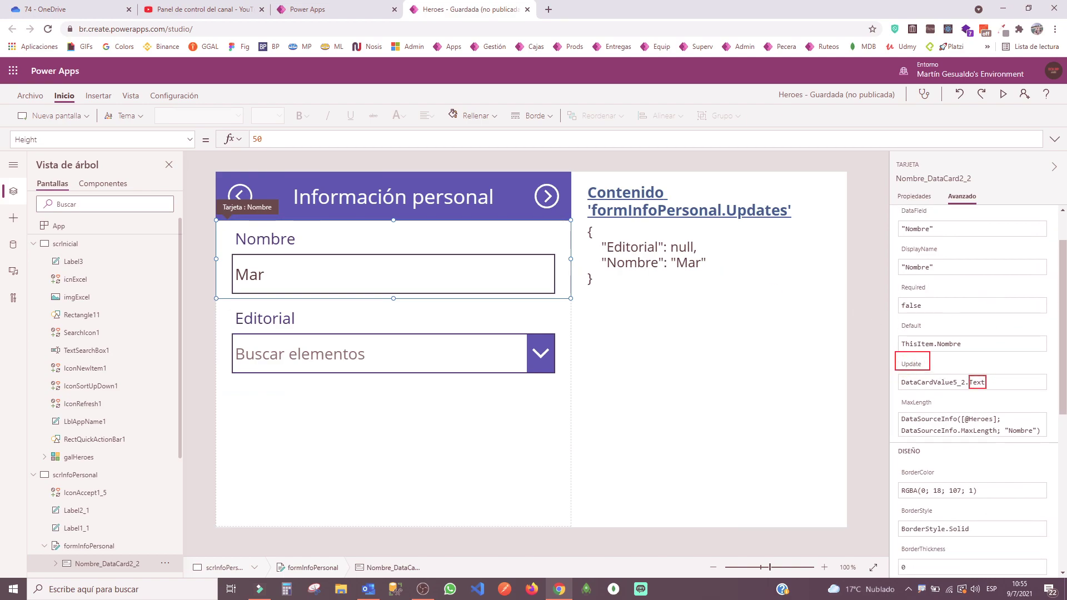
pyautogui.moveTo(896, 376)
pyautogui.mouseDown()
pyautogui.moveTo(969, 390)
pyautogui.moveTo(358, 276)
pyautogui.mouseUp()
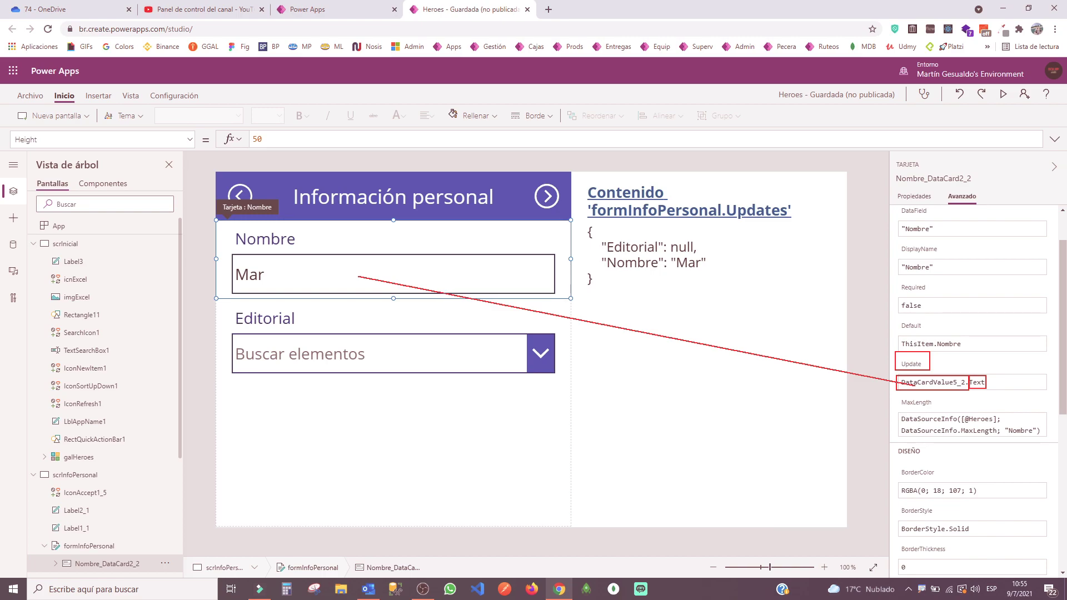
pyautogui.click(256, 273)
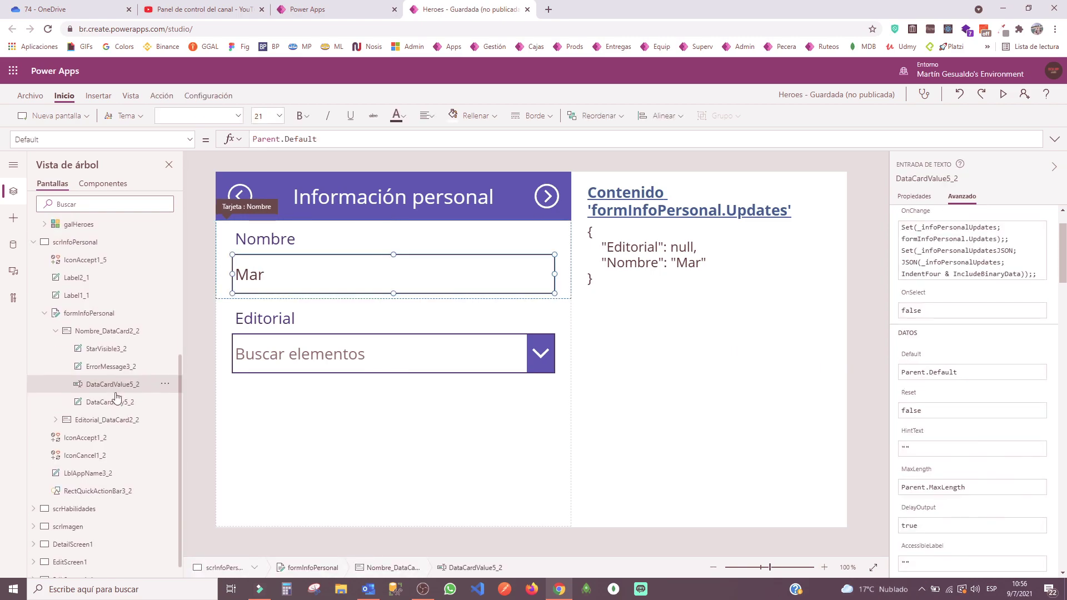
pyautogui.scroll(-1, 116, 395)
pyautogui.moveTo(72, 360); pyautogui.dragTo(152, 375)
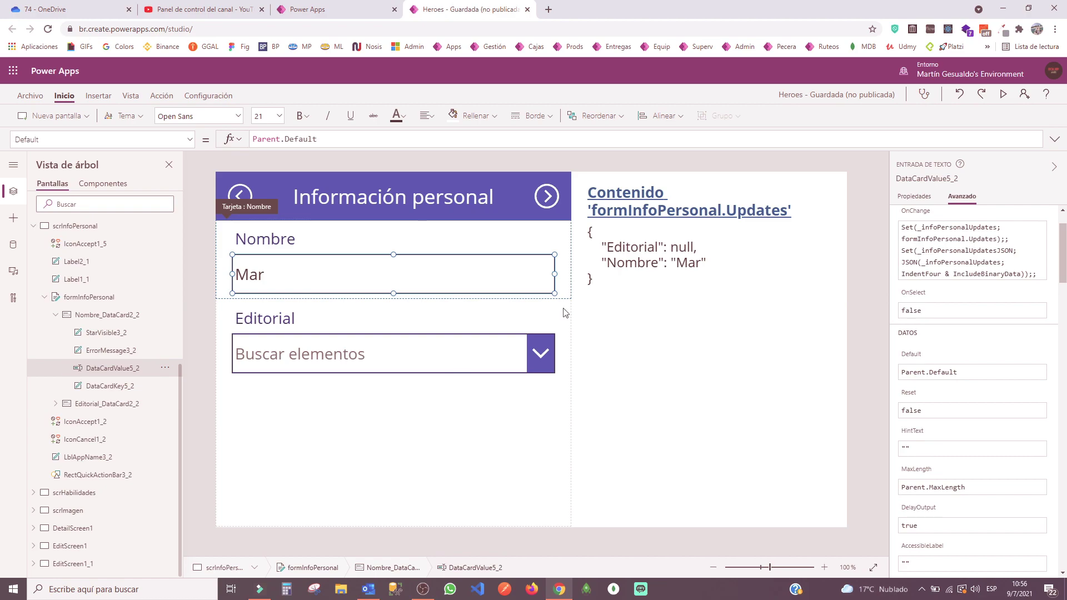
# Step: Select the Editorial card and its combo box DataCardValue6_2 to inspect their advanced properties
pyautogui.click(534, 326)
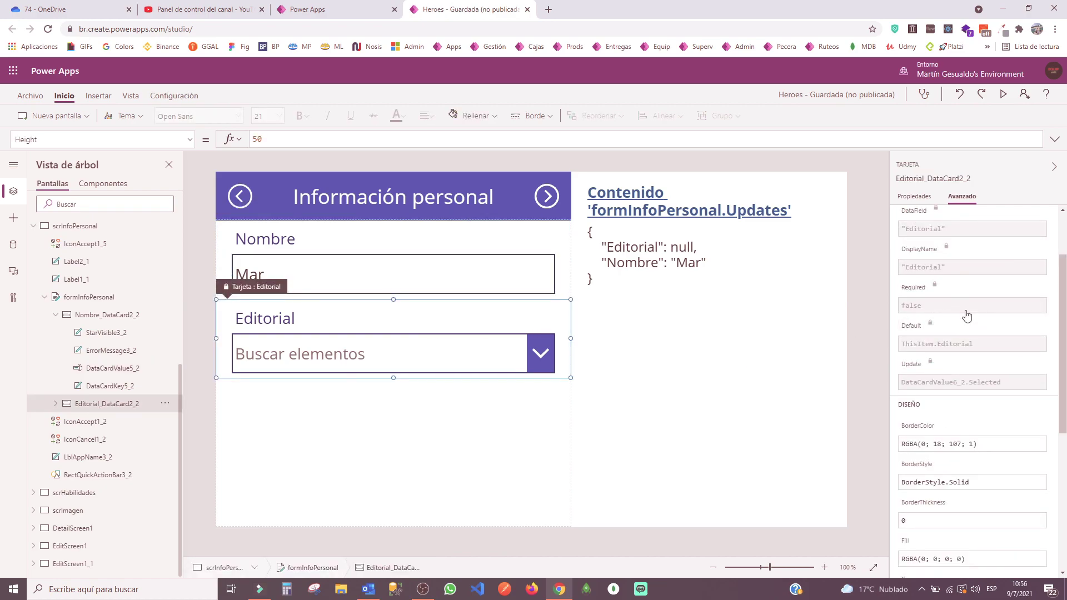
pyautogui.scroll(2, 967, 316)
pyautogui.moveTo(899, 302); pyautogui.dragTo(947, 318)
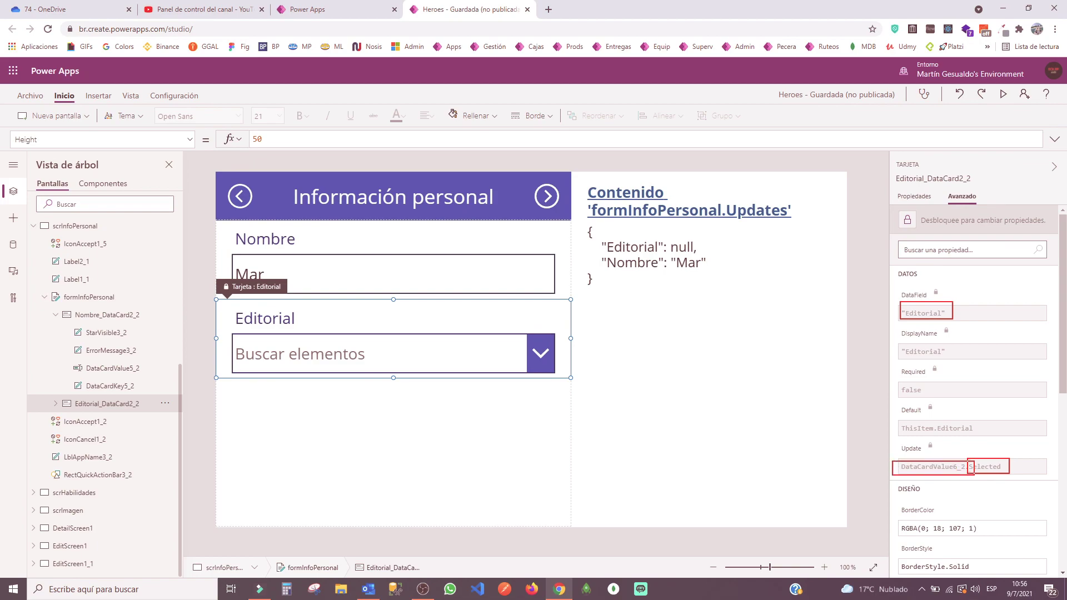
pyautogui.moveTo(974, 475); pyautogui.dragTo(969, 474)
pyautogui.click(56, 403)
pyautogui.click(270, 353)
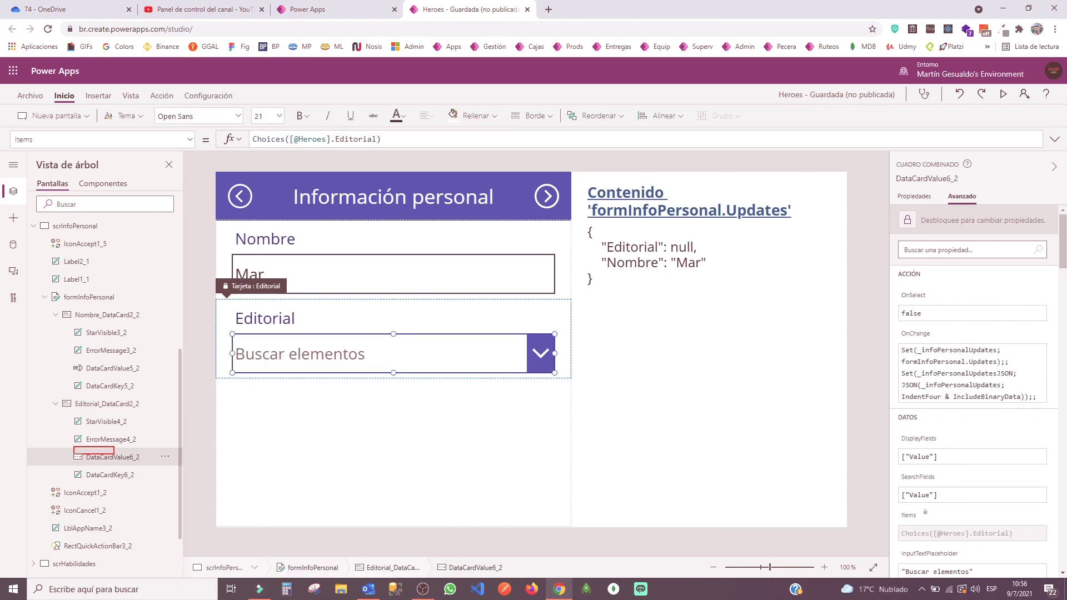
pyautogui.moveTo(114, 454); pyautogui.dragTo(151, 467)
pyautogui.press('Escape')
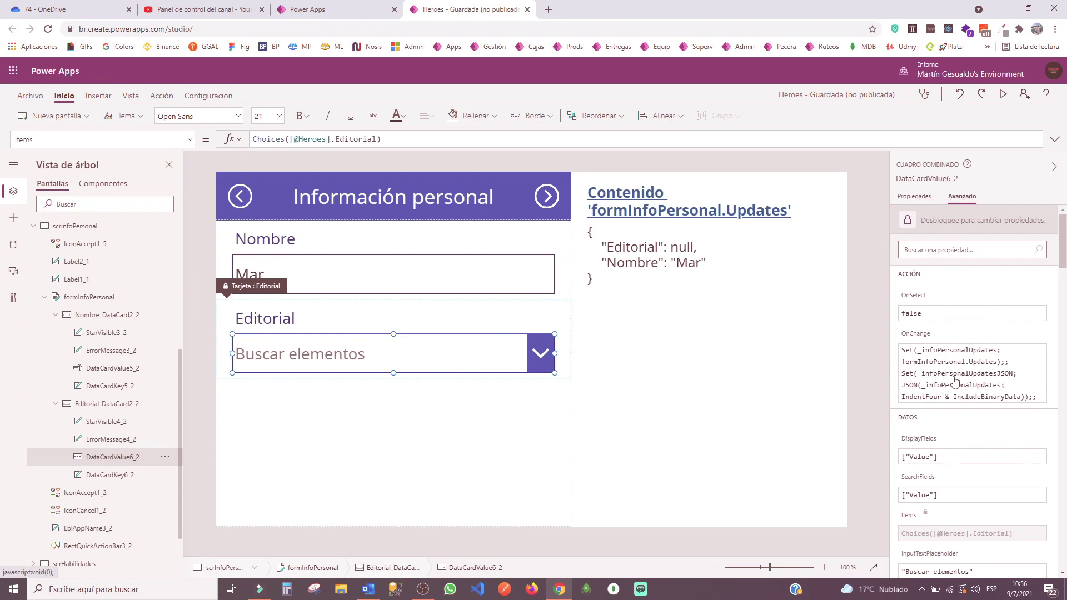
pyautogui.scroll(-2, 954, 380)
pyautogui.scroll(-1, 954, 380)
pyautogui.scroll(-1, 954, 380)
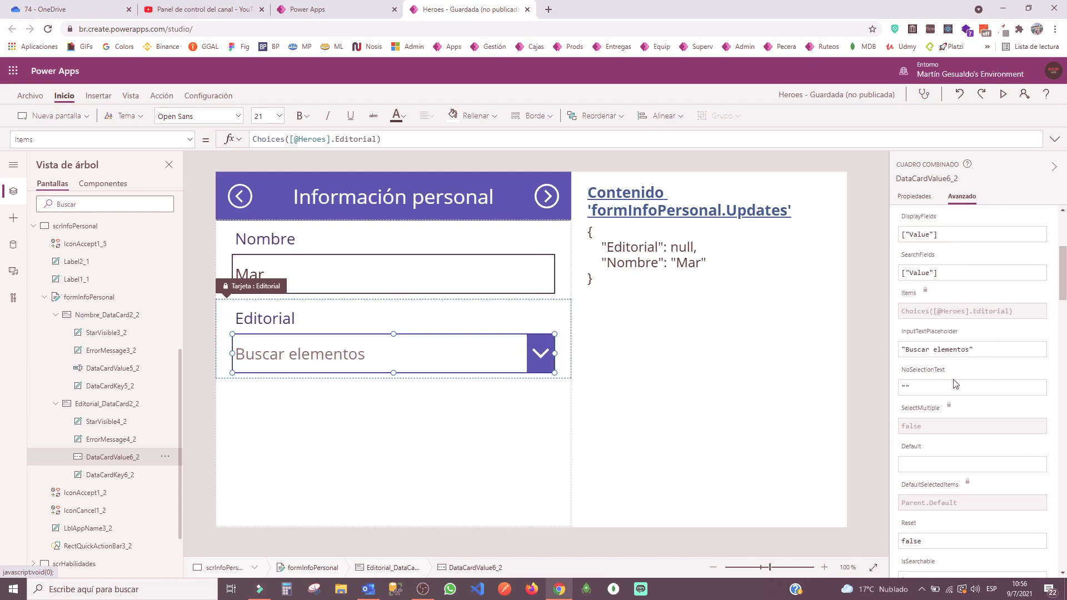
pyautogui.scroll(3, 956, 383)
pyautogui.scroll(-1, 960, 385)
# Step: Rate Inteligencia 4 stars and Fuerza 1 star, and switch Vuela off in the live JSON
pyautogui.press('Escape')
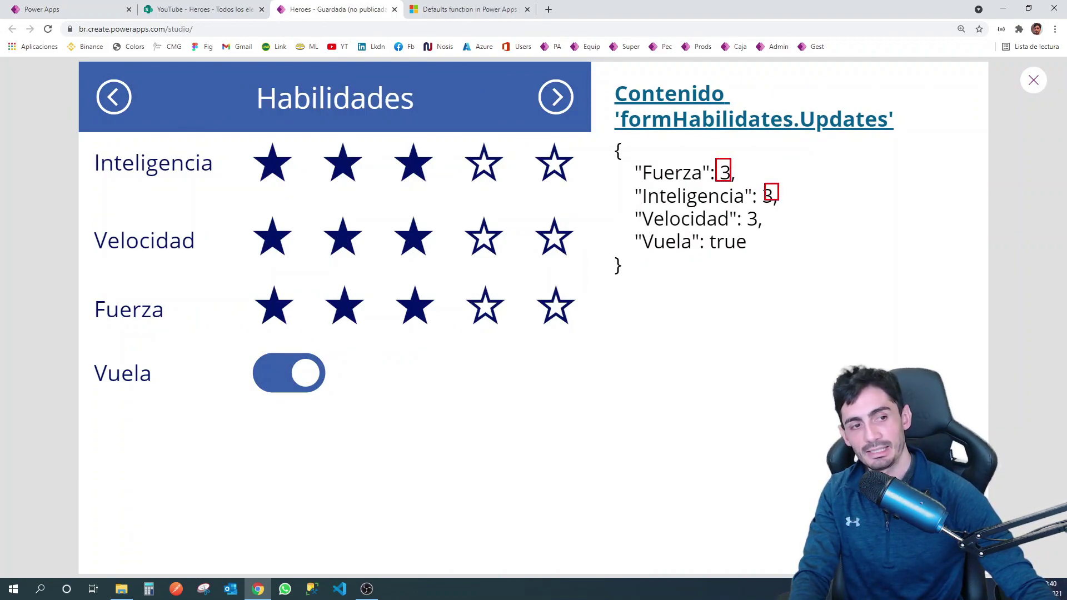
pyautogui.moveTo(707, 230); pyautogui.dragTo(753, 251)
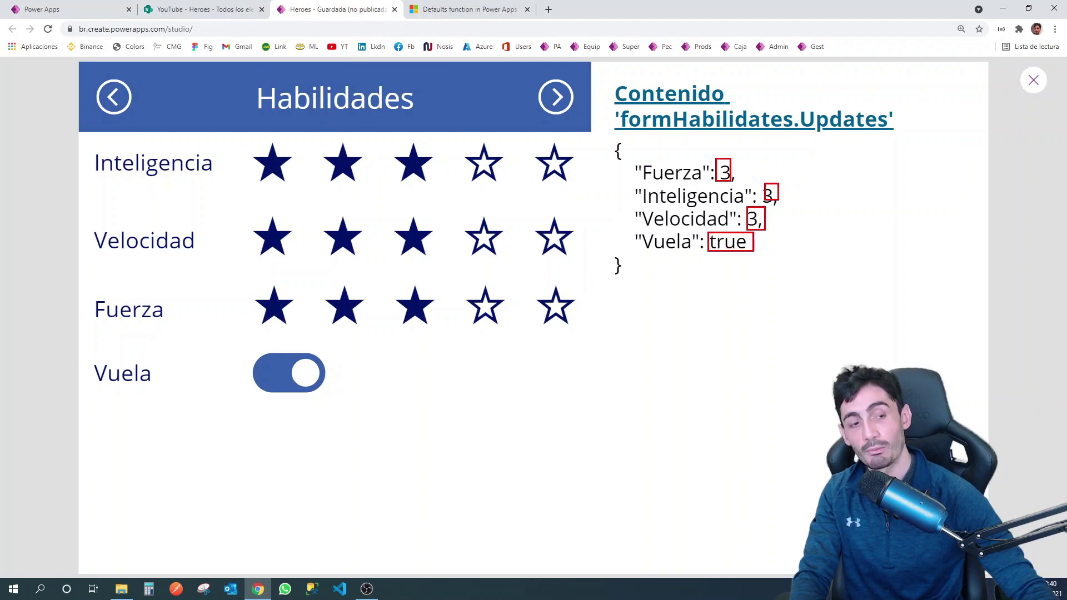
pyautogui.press('Escape')
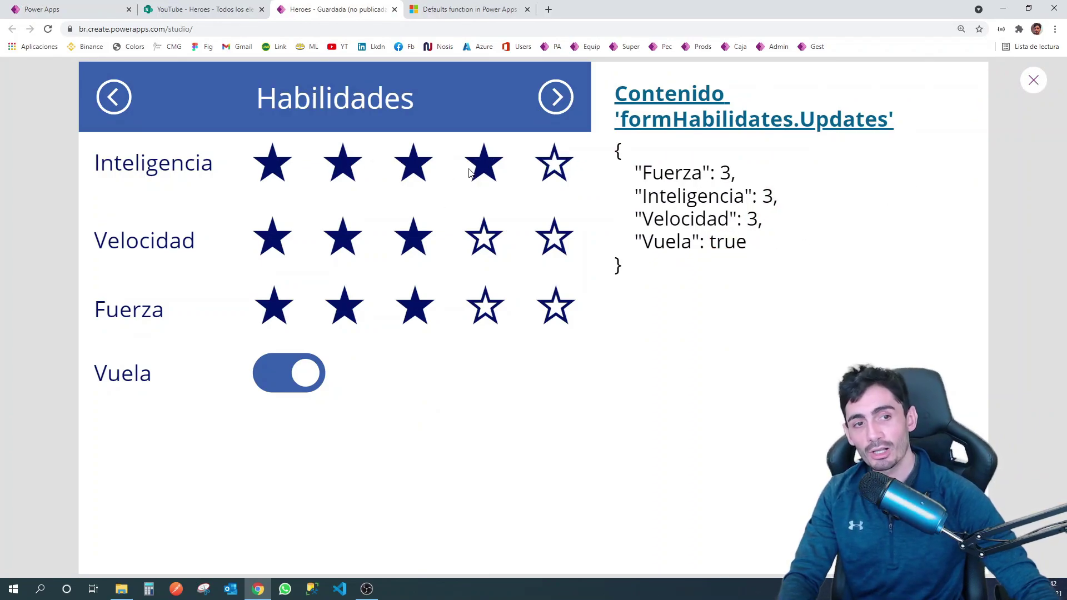
pyautogui.click(485, 172)
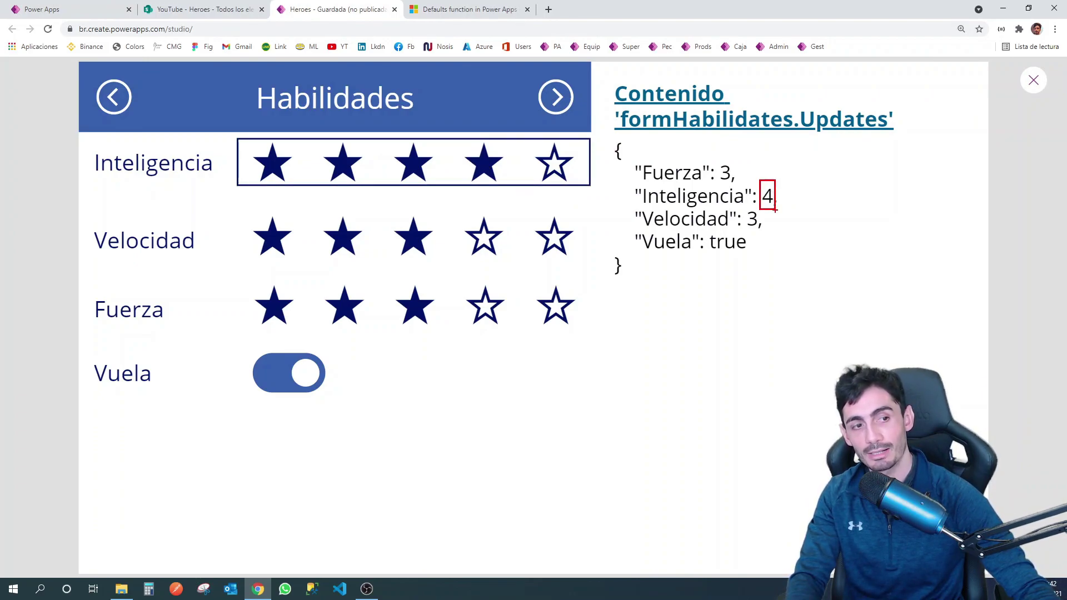
pyautogui.press('Escape')
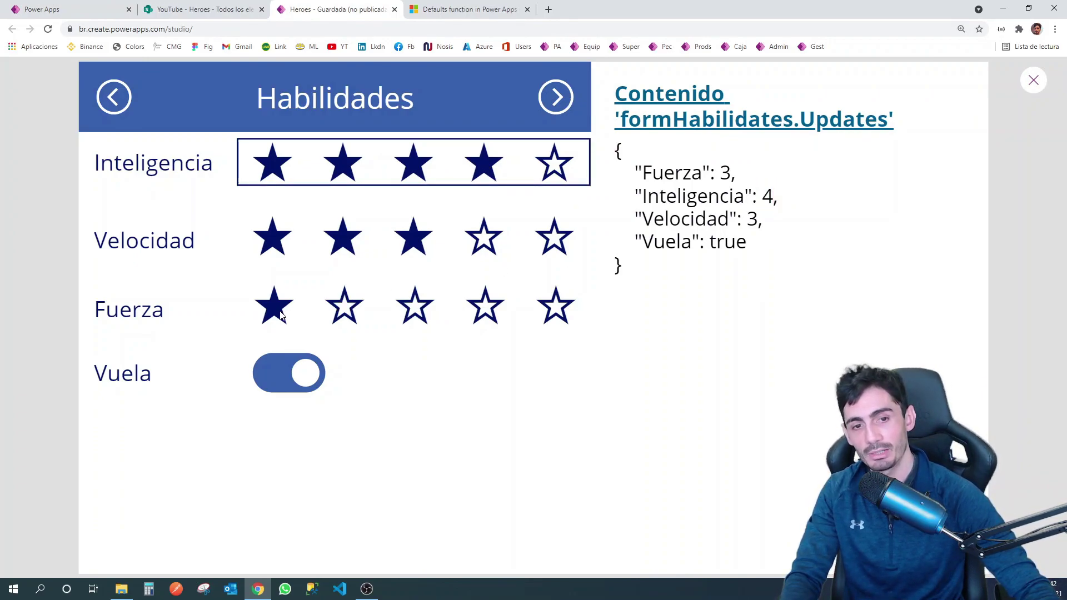
pyautogui.click(273, 306)
pyautogui.click(307, 372)
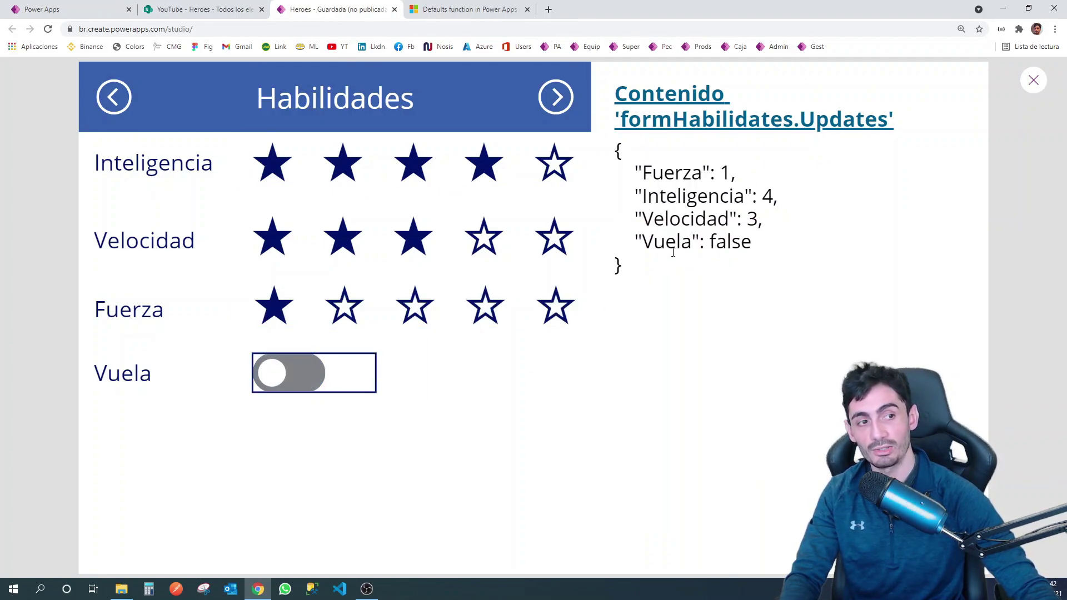
pyautogui.moveTo(633, 100); pyautogui.dragTo(776, 141)
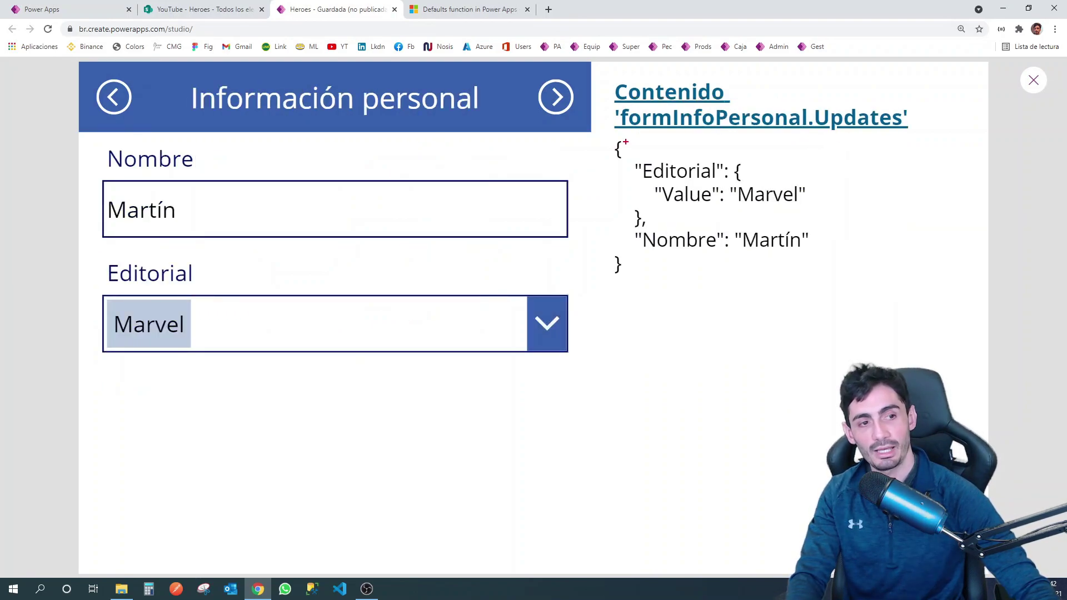
pyautogui.moveTo(608, 139); pyautogui.dragTo(847, 303)
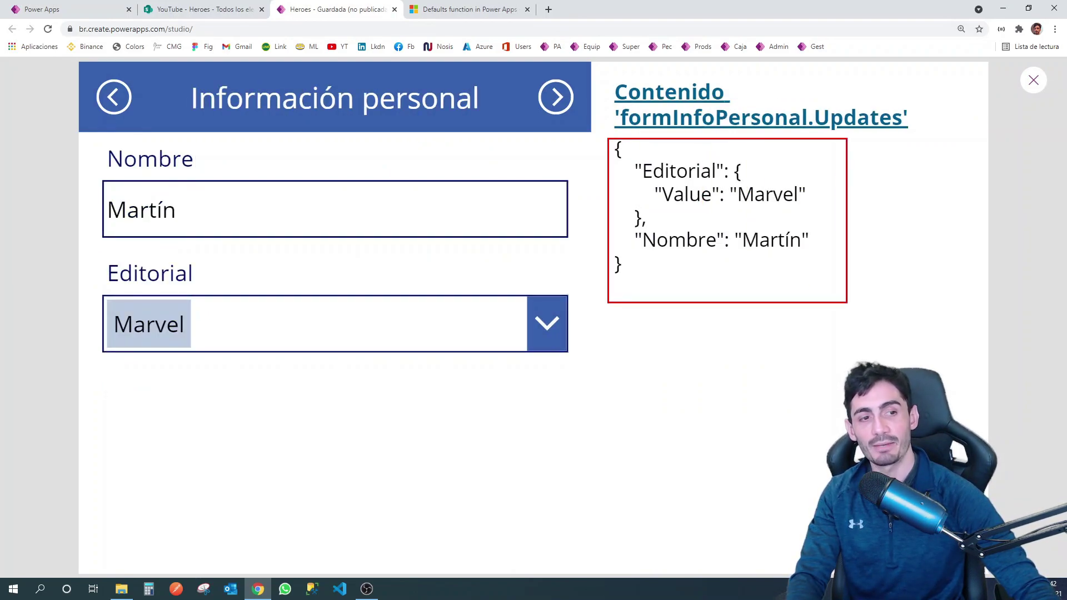
# Step: Move on to the Imagen screen and attach Frame 69.png
pyautogui.press('Escape')
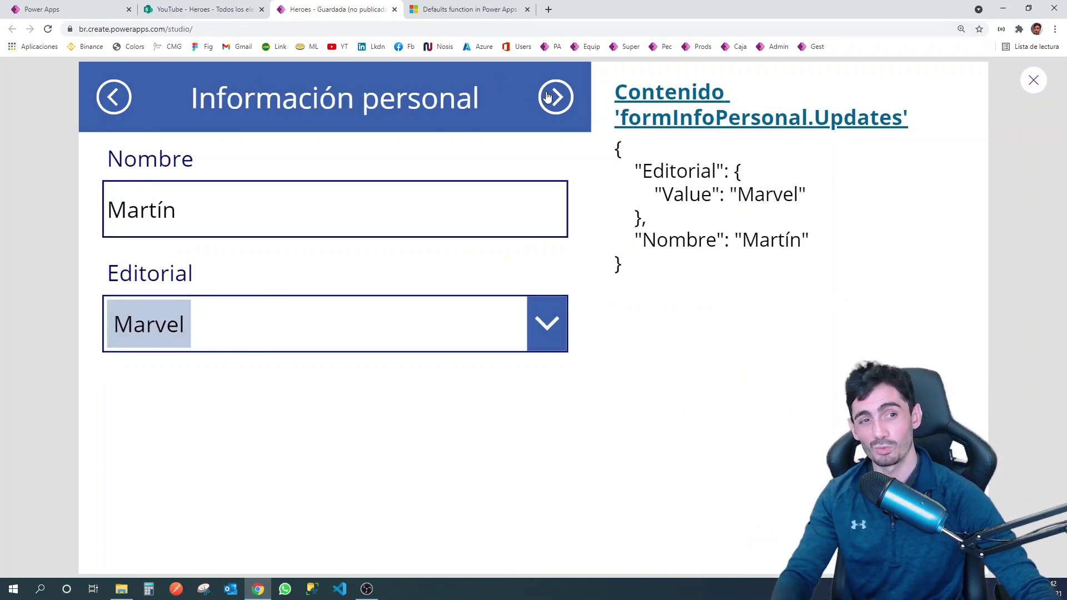
pyautogui.click(550, 97)
pyautogui.click(554, 97)
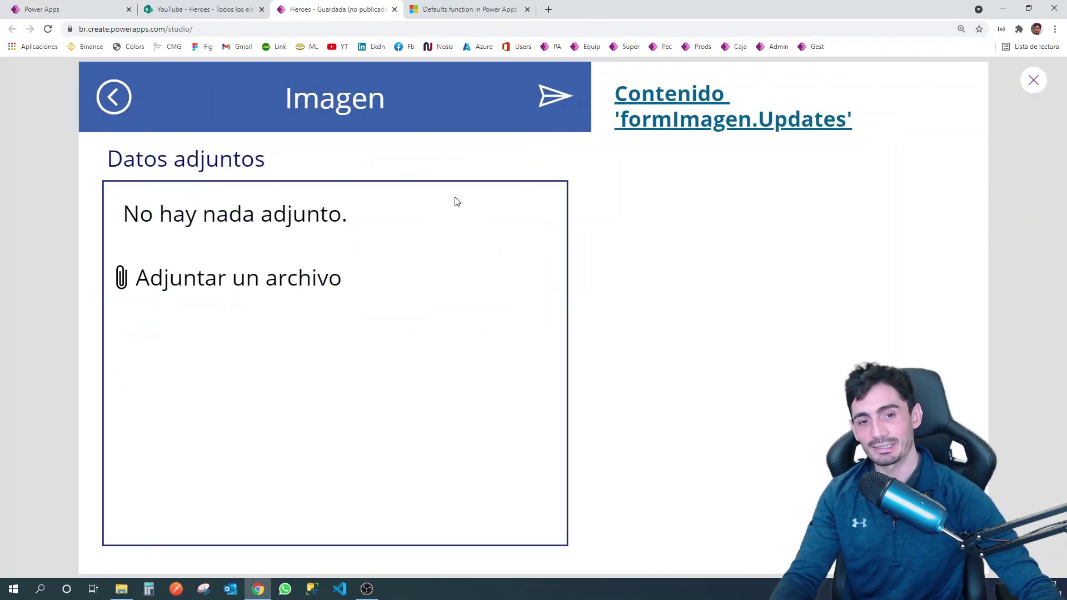
pyautogui.click(456, 276)
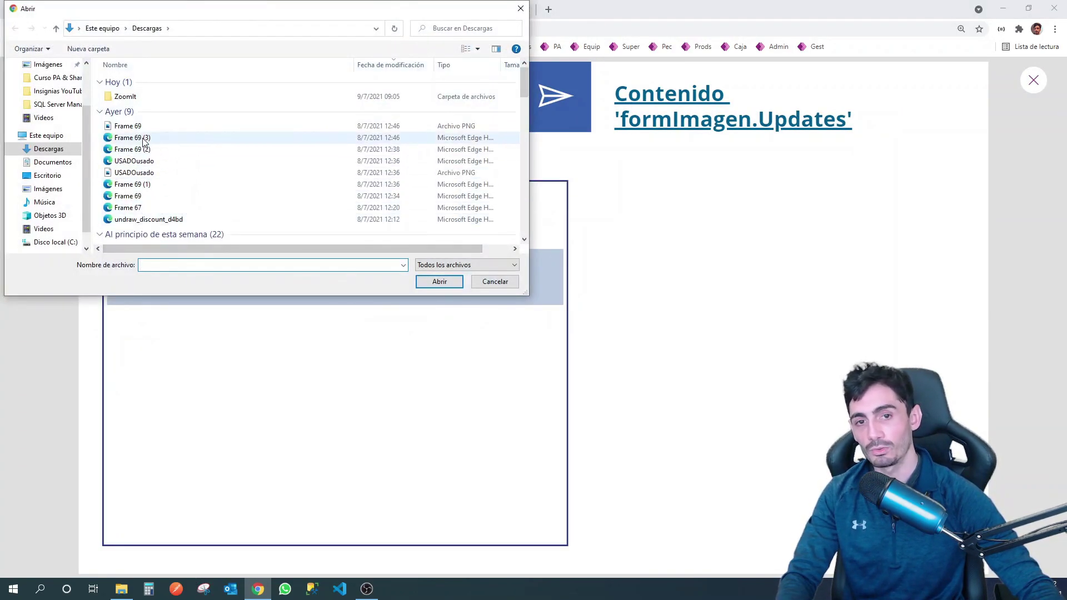
pyautogui.doubleClick(131, 126)
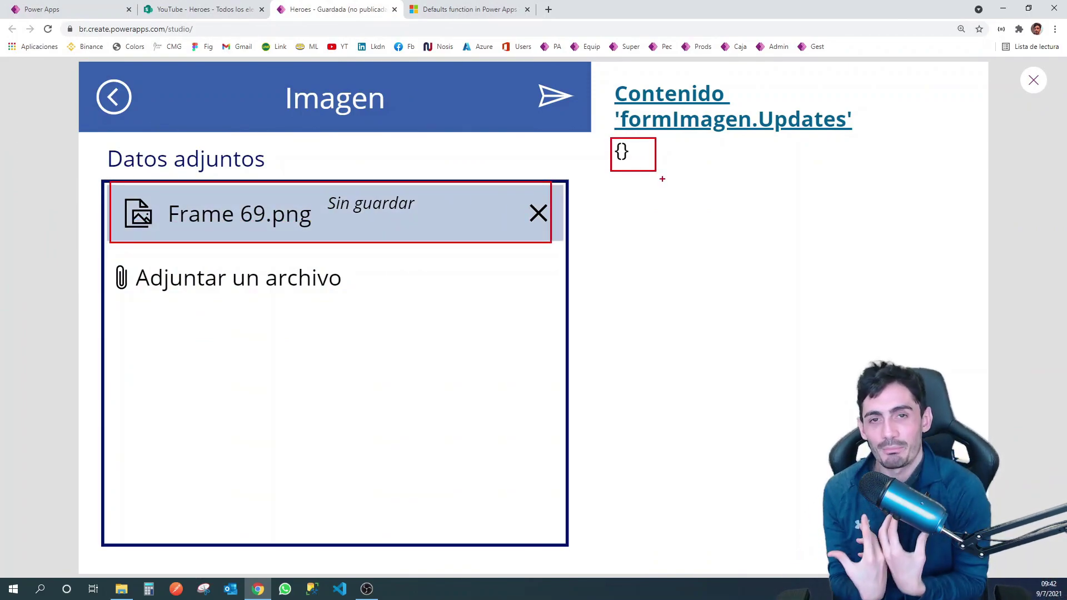
pyautogui.press('Escape')
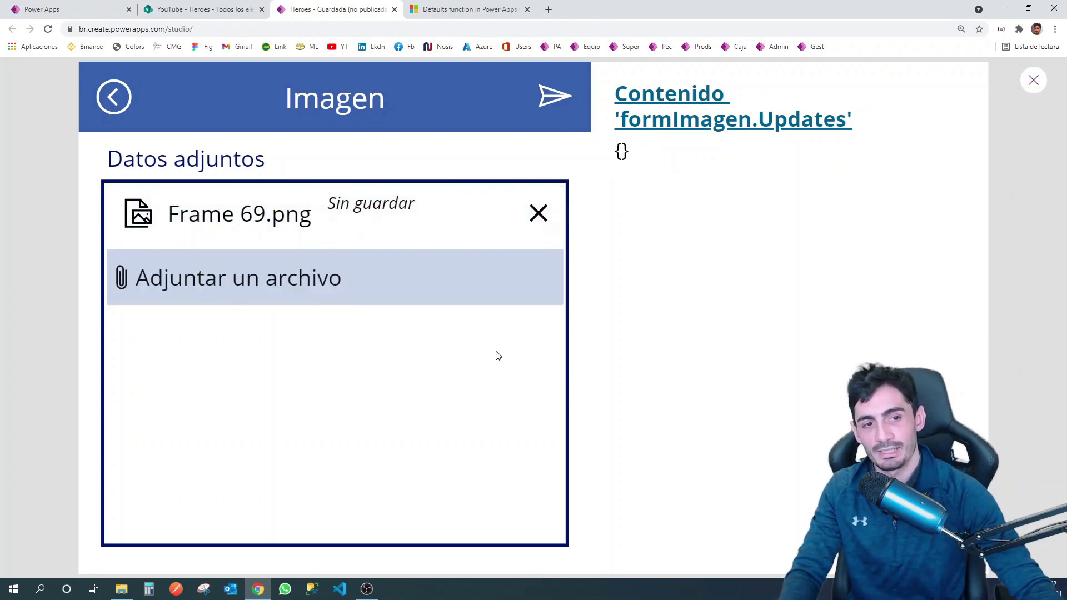
# Step: Back in the editor, read the attachments control's OnAddFile formula and the image-updates JSON label
pyautogui.press('Escape')
pyautogui.click(561, 393)
pyautogui.click(111, 181)
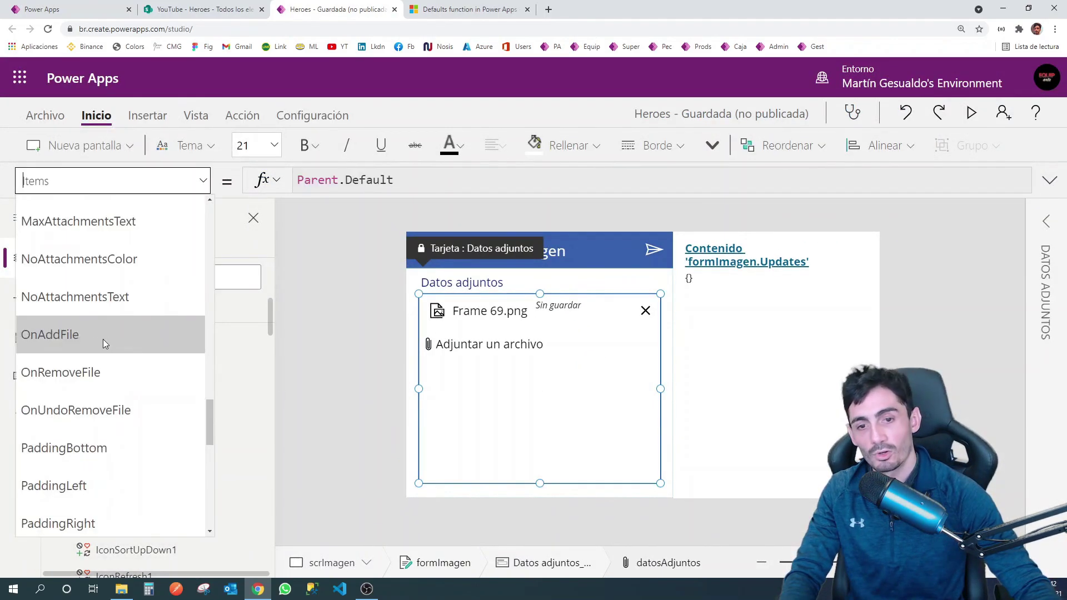
pyautogui.click(89, 336)
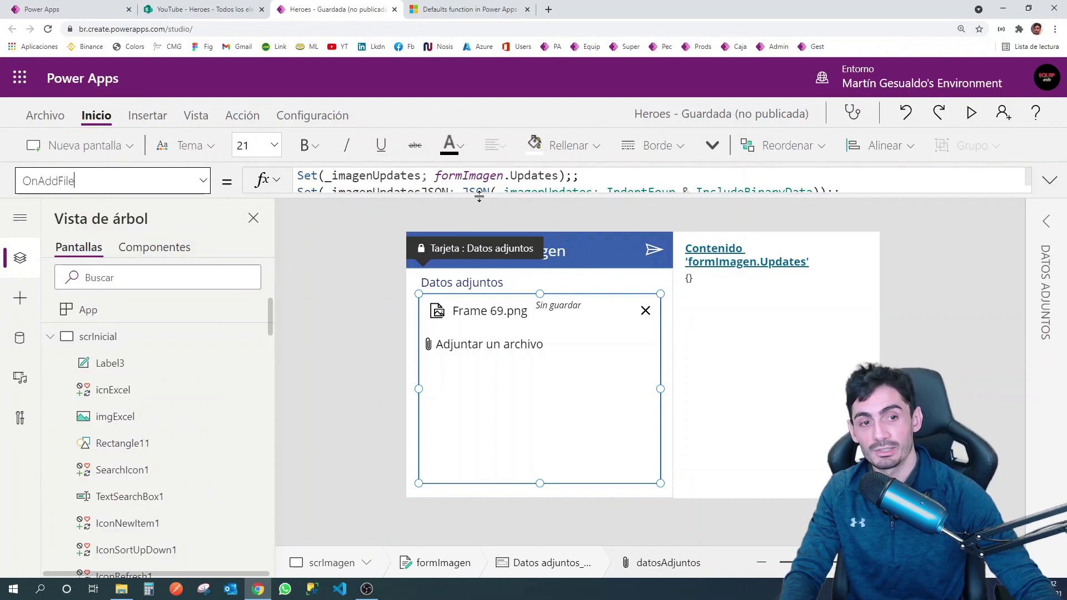
pyautogui.moveTo(479, 196); pyautogui.dragTo(480, 333)
pyautogui.moveTo(602, 175); pyautogui.dragTo(815, 206)
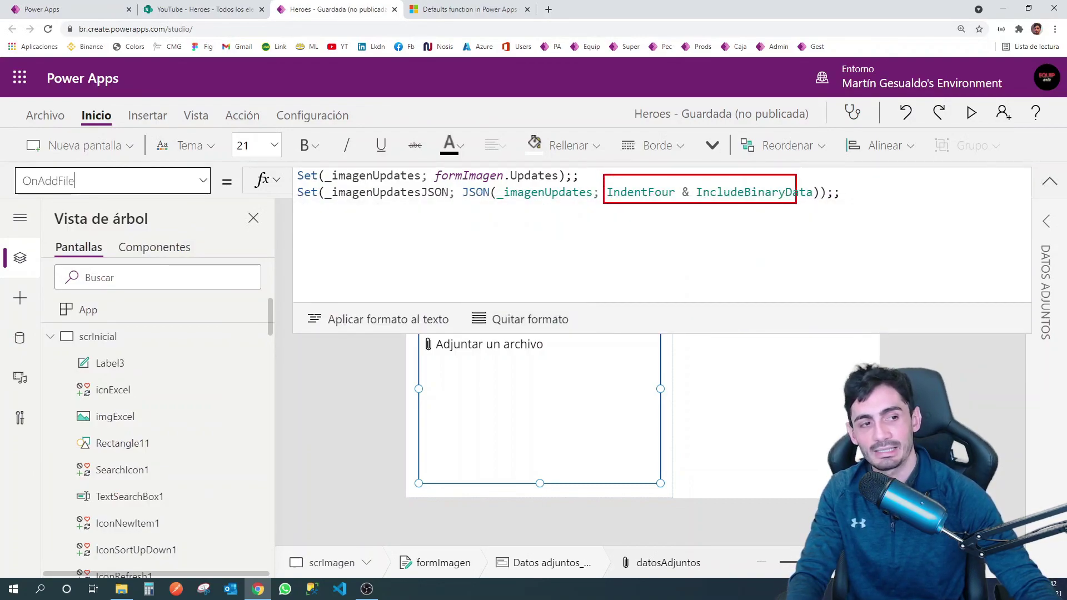
pyautogui.moveTo(504, 166); pyautogui.dragTo(579, 185)
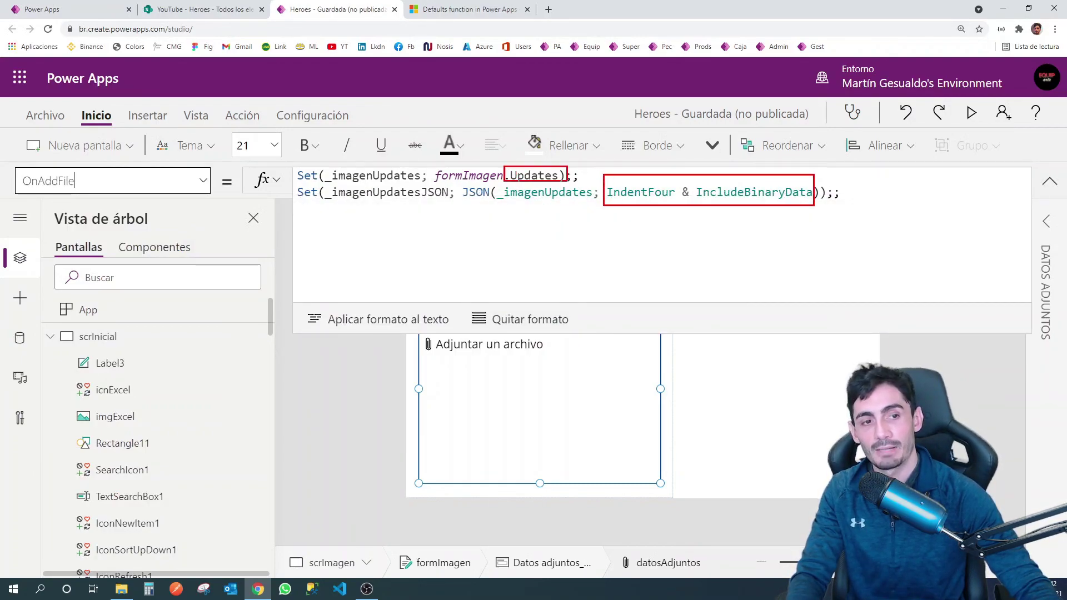
pyautogui.moveTo(332, 182); pyautogui.dragTo(461, 206)
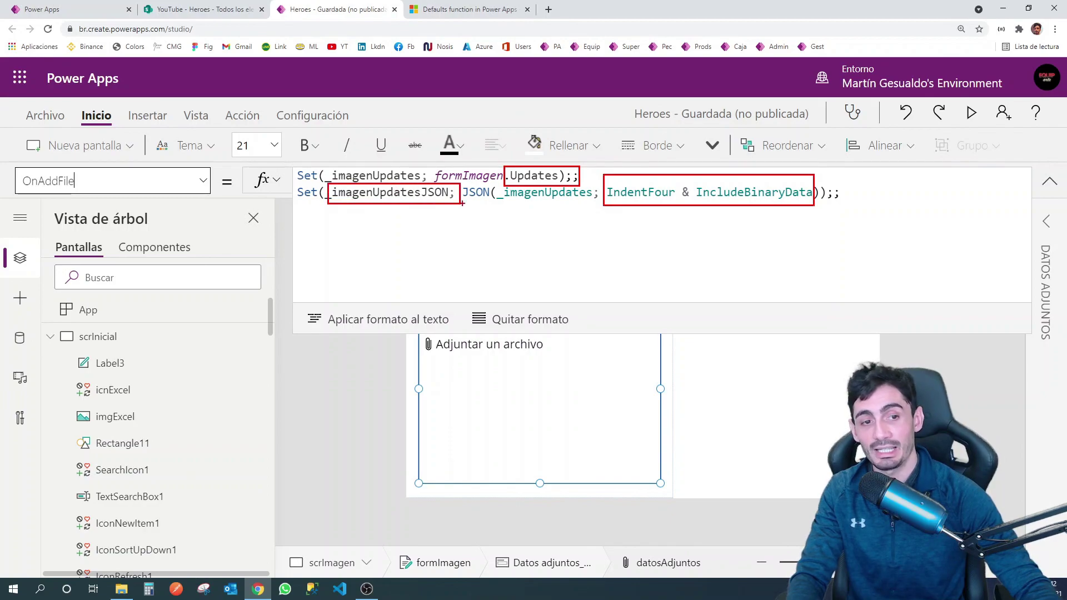
pyautogui.press('Escape')
pyautogui.click(1049, 179)
pyautogui.click(703, 286)
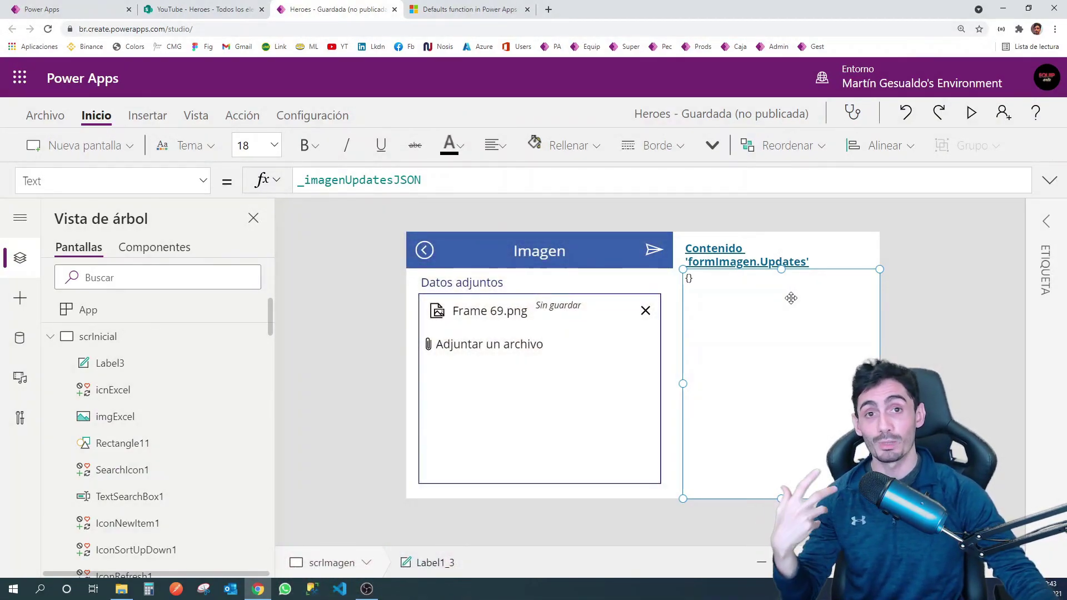
# Step: Read the send icon's OnSelect Patch formula saving all three forms' Updates to Heroes
pyautogui.click(666, 298)
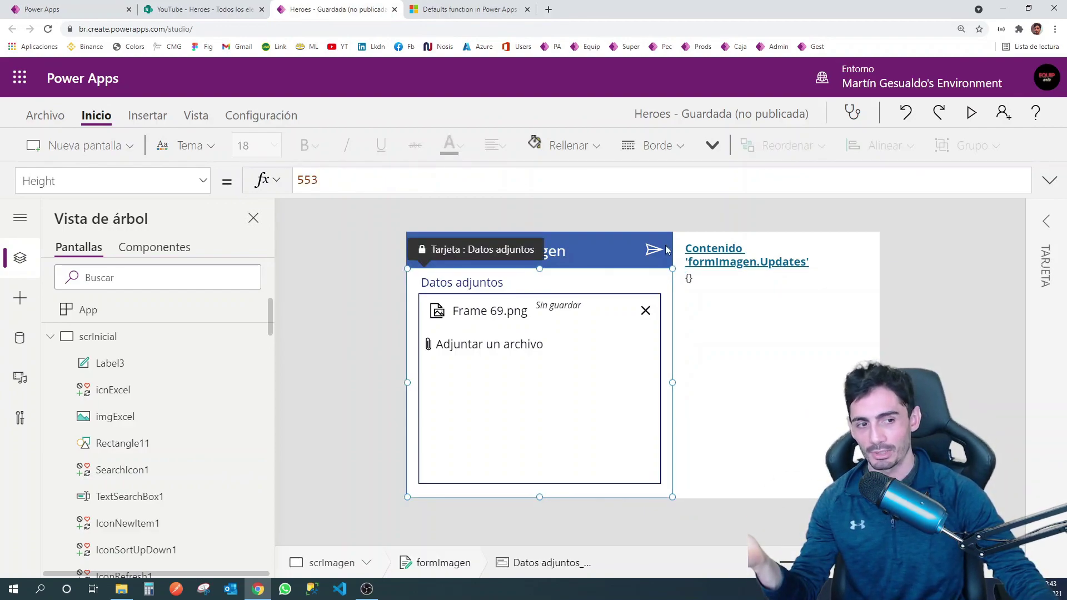
pyautogui.click(654, 250)
pyautogui.click(524, 188)
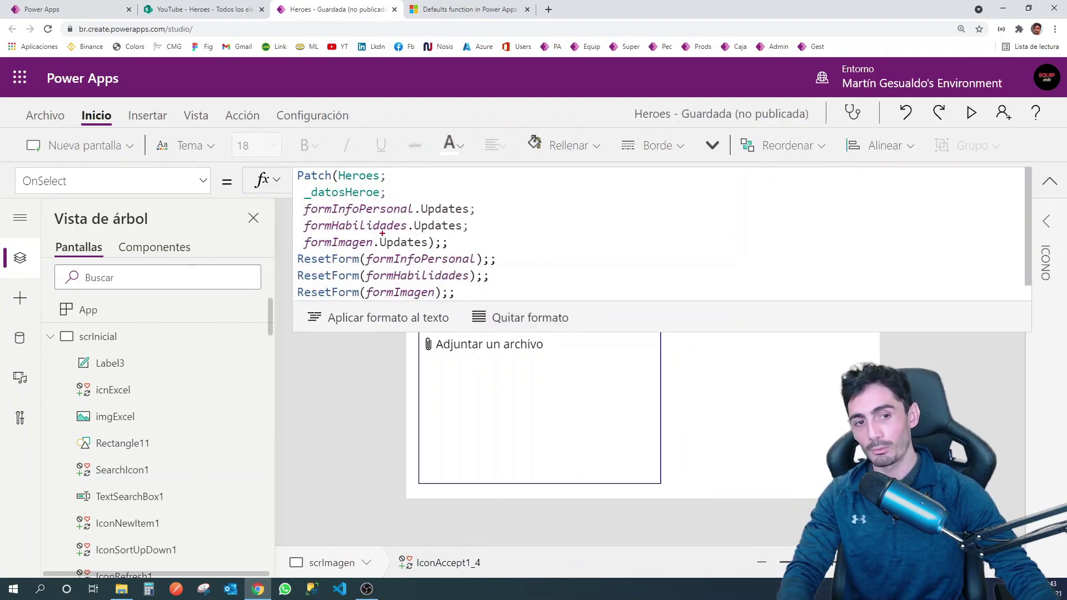
pyautogui.moveTo(382, 232); pyautogui.dragTo(425, 251)
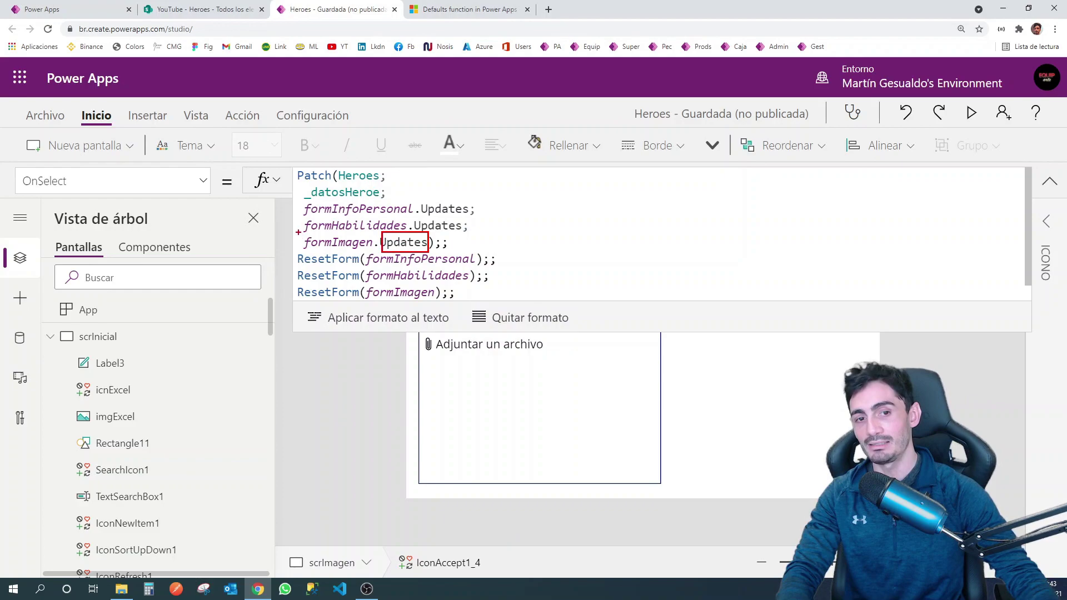
pyautogui.moveTo(305, 233); pyautogui.dragTo(384, 254)
pyautogui.moveTo(406, 333); pyautogui.dragTo(673, 477)
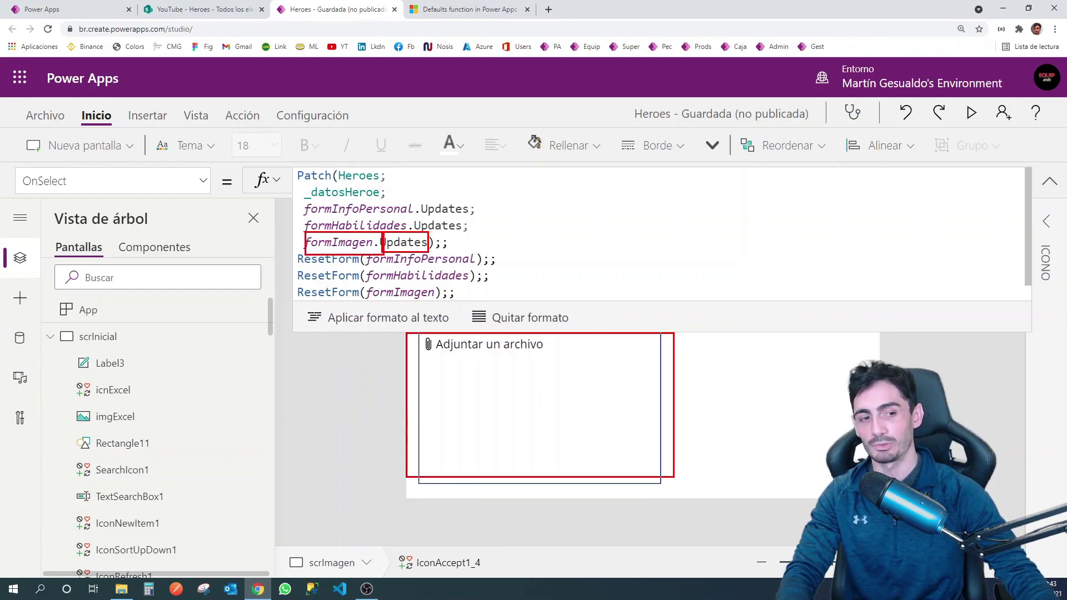
pyautogui.click(1049, 180)
pyautogui.moveTo(705, 286); pyautogui.dragTo(710, 293)
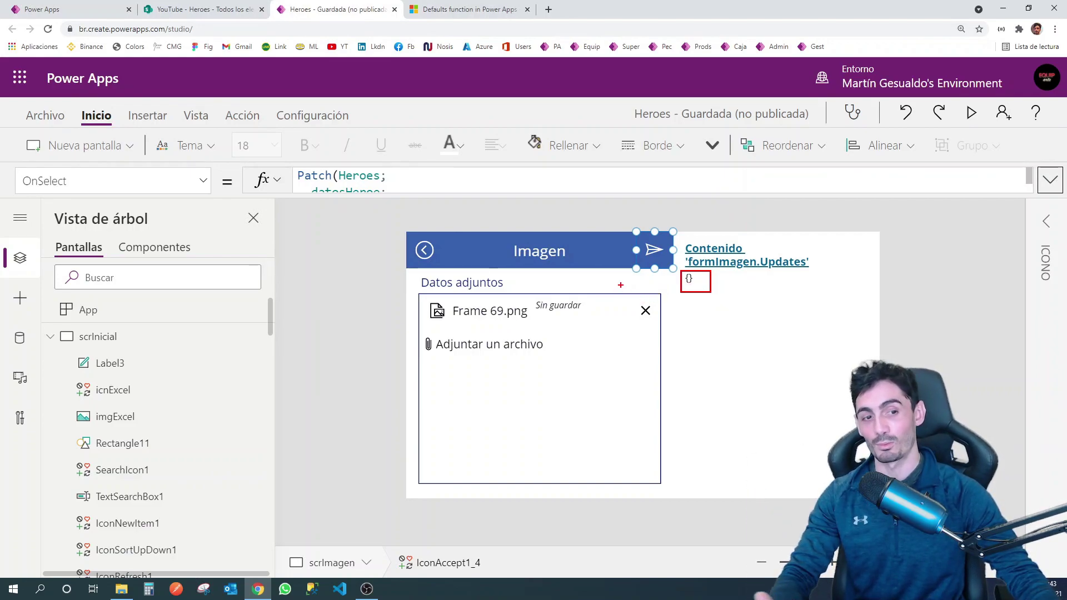
pyautogui.press('Escape')
pyautogui.click(622, 295)
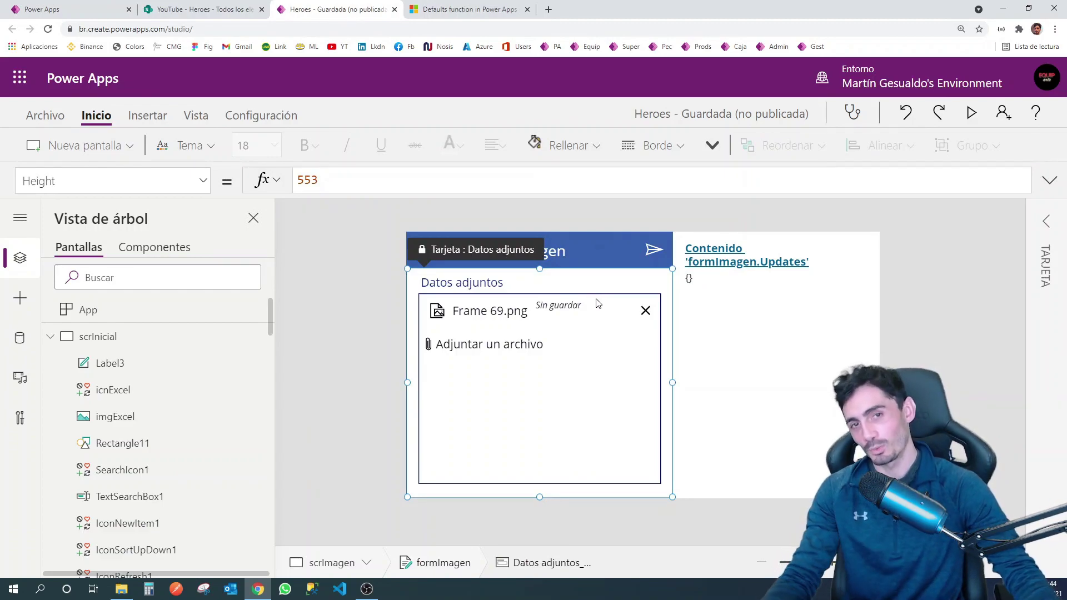
pyautogui.click(658, 259)
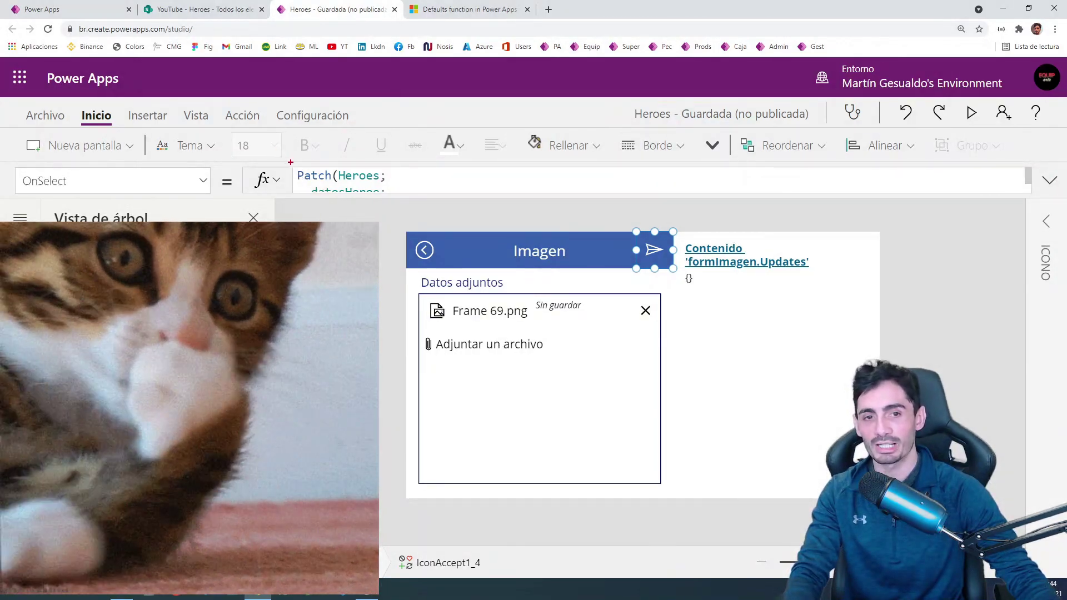
# Step: In preview, start a new hero, entering a name and choosing Editorial DC
pyautogui.click(976, 115)
pyautogui.click(111, 93)
pyautogui.click(110, 89)
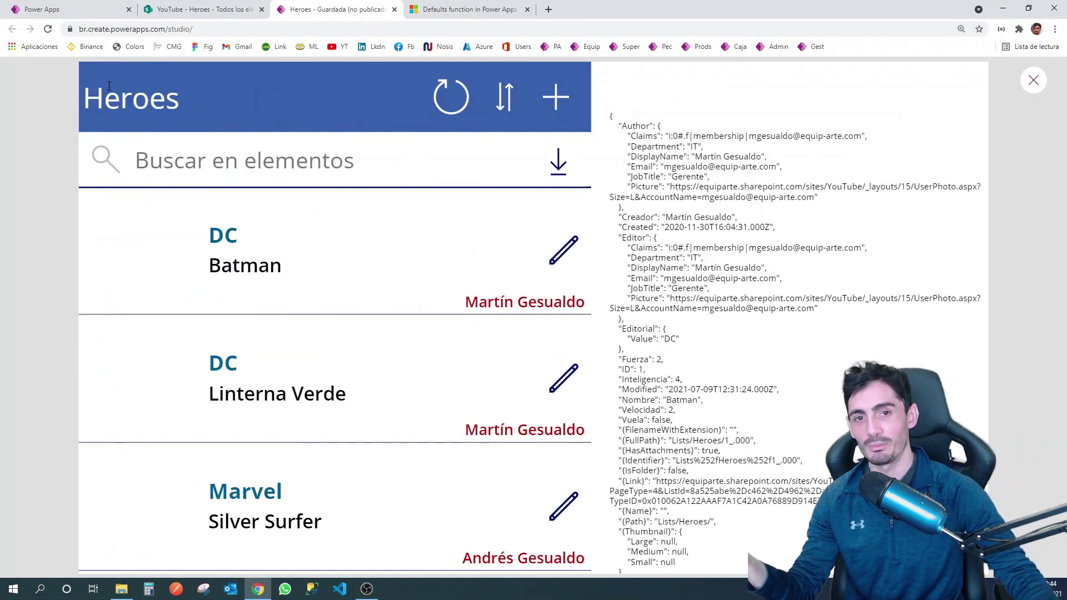
pyautogui.click(555, 97)
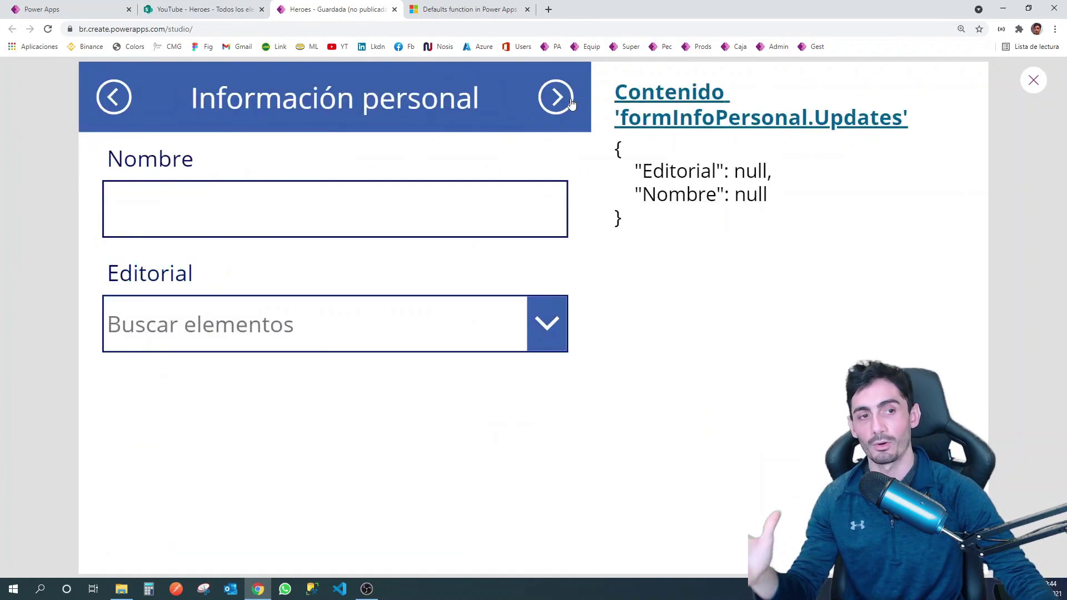
pyautogui.click(376, 188)
pyautogui.write('Martín')
pyautogui.press('Tab')
pyautogui.click(323, 325)
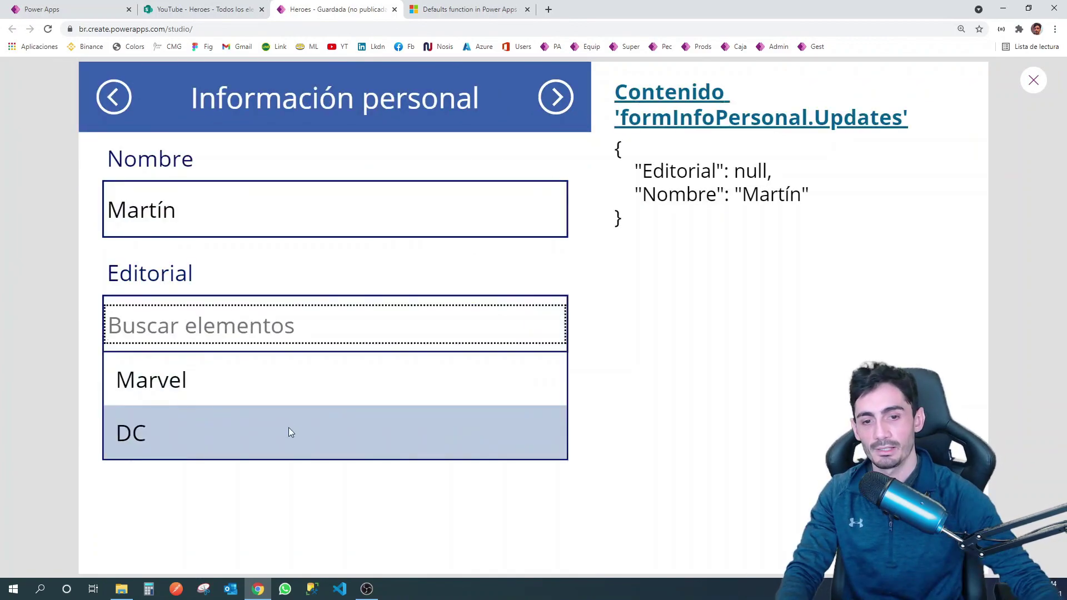
pyautogui.click(289, 432)
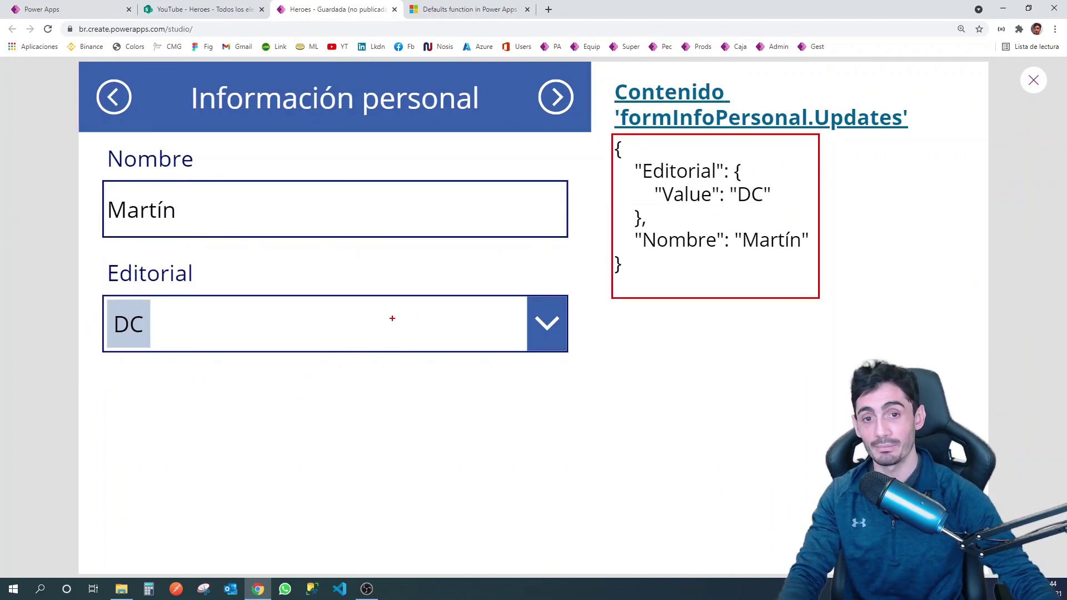
# Step: Set Inteligencia to 5 stars, Velocidad and Fuerza to 2, and turn Vuela off
pyautogui.click(555, 106)
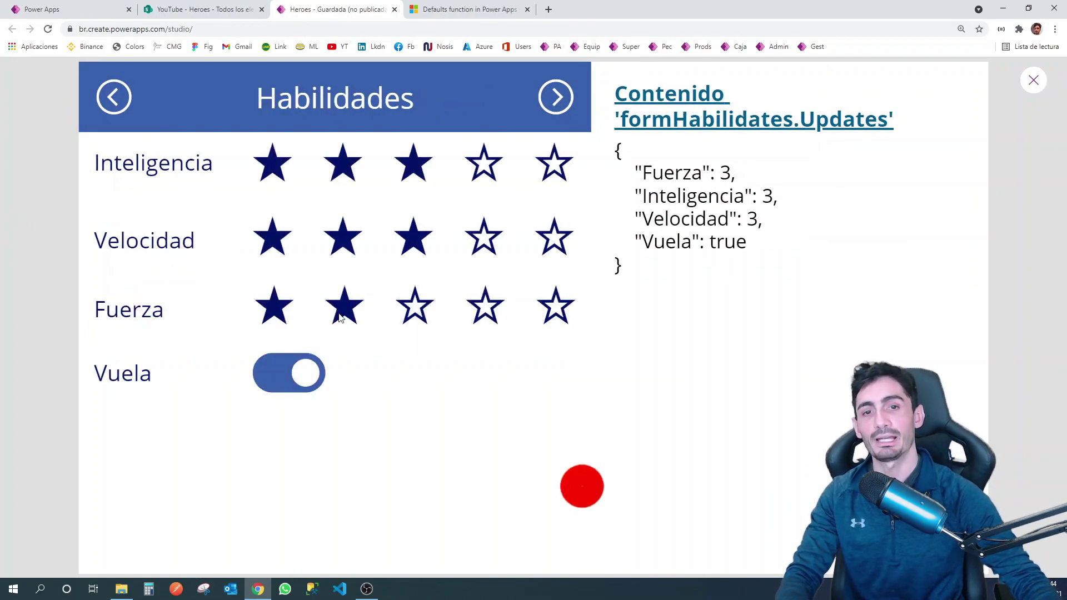
pyautogui.click(554, 166)
pyautogui.click(344, 240)
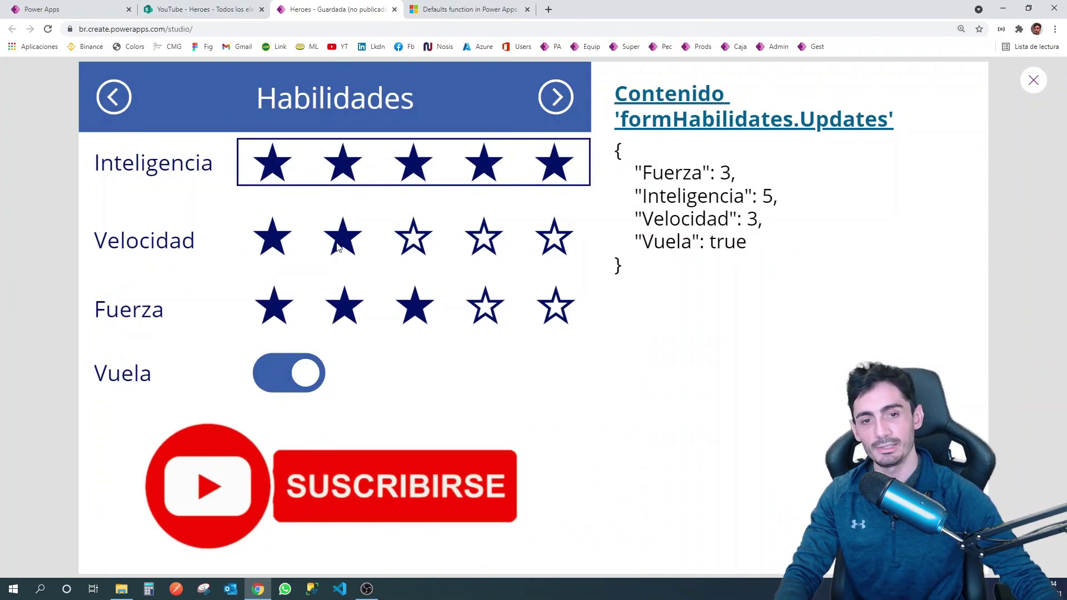
pyautogui.click(344, 305)
pyautogui.click(289, 372)
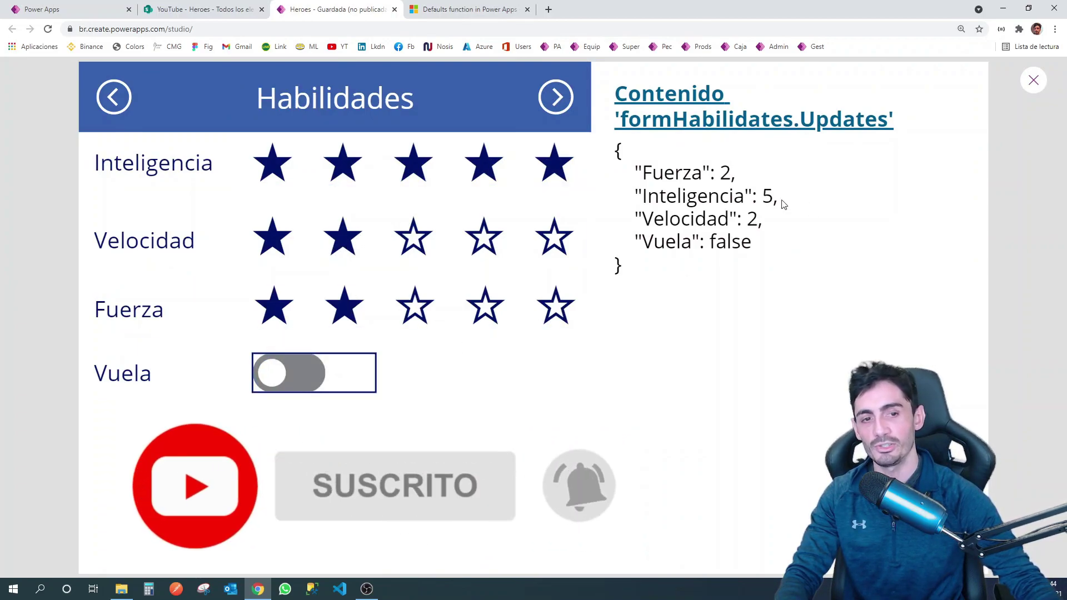
pyautogui.moveTo(611, 135); pyautogui.dragTo(801, 300)
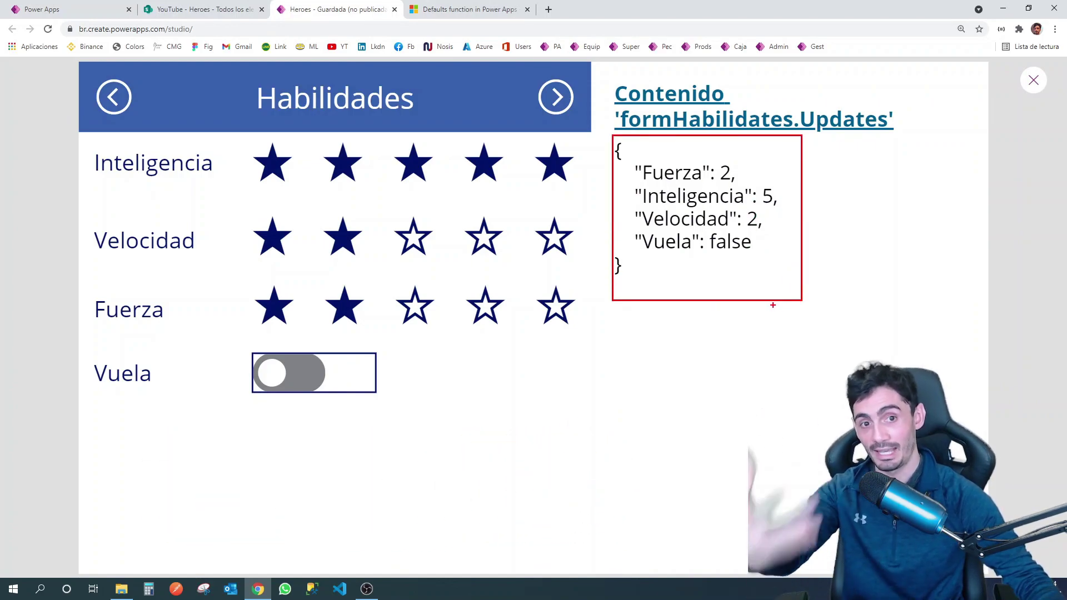
pyautogui.press('Escape')
# Step: Advance to the Imagen step and attach Canal youtube.JPG
pyautogui.click(556, 97)
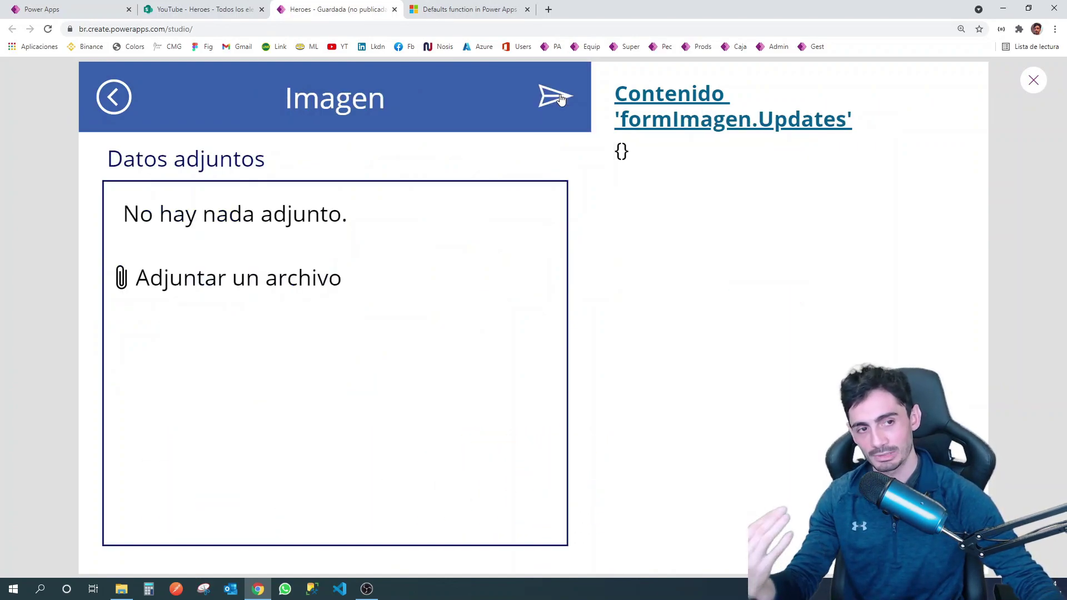
pyautogui.click(345, 276)
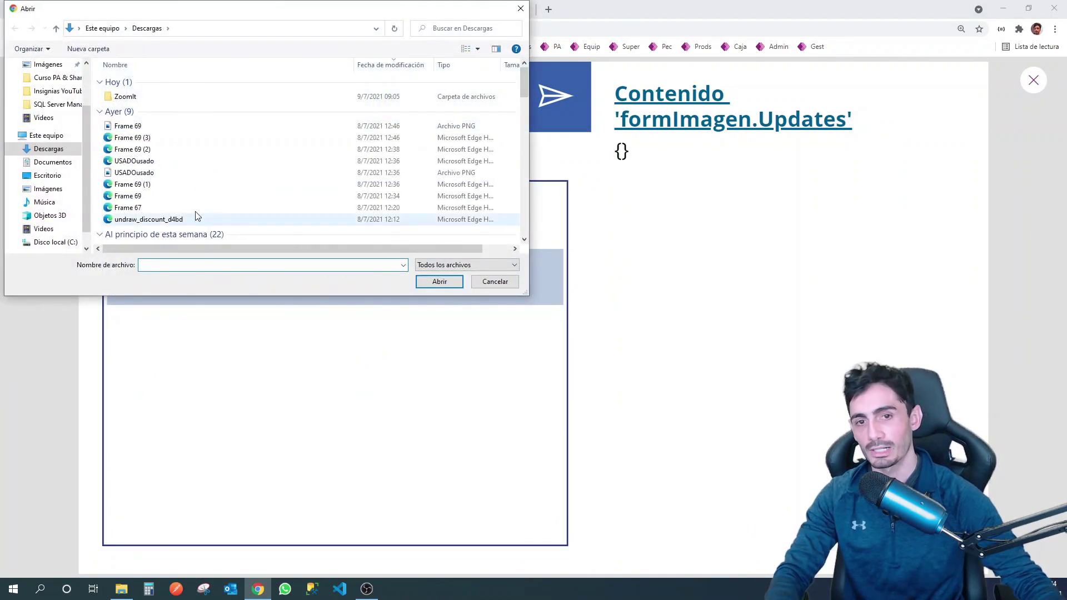
pyautogui.doubleClick(178, 209)
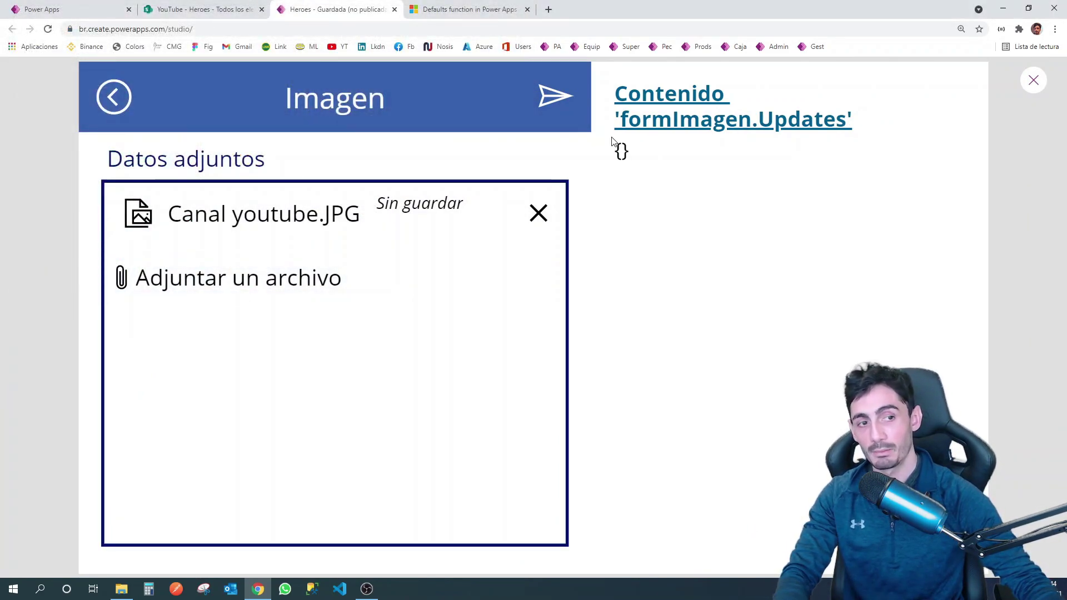
pyautogui.moveTo(610, 132); pyautogui.dragTo(656, 180)
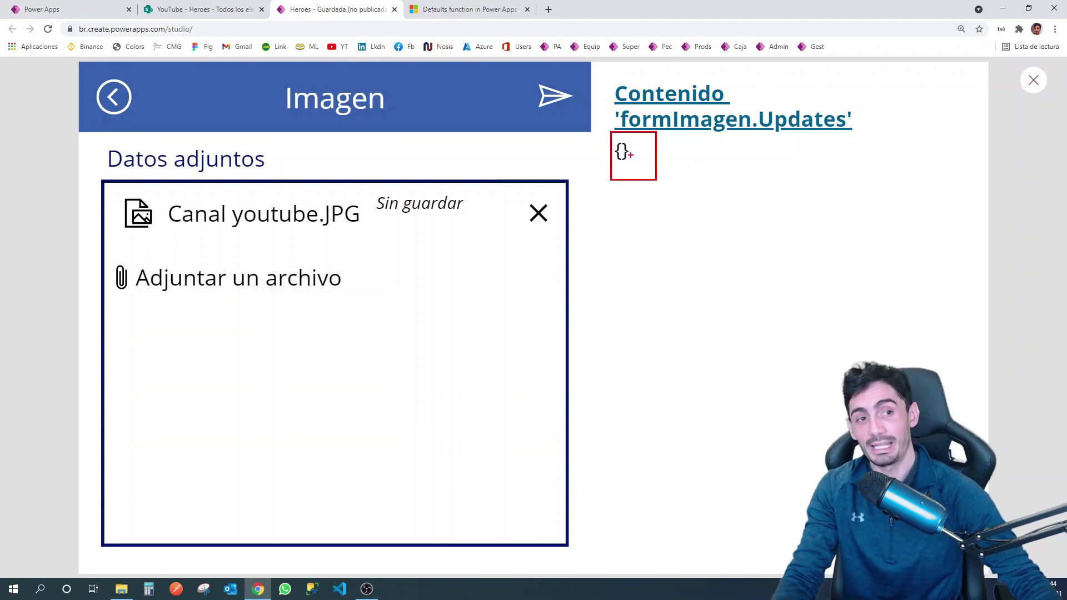
pyautogui.press('Escape')
# Step: Exit preview and review the send icon's Patch save formula
pyautogui.click(1033, 81)
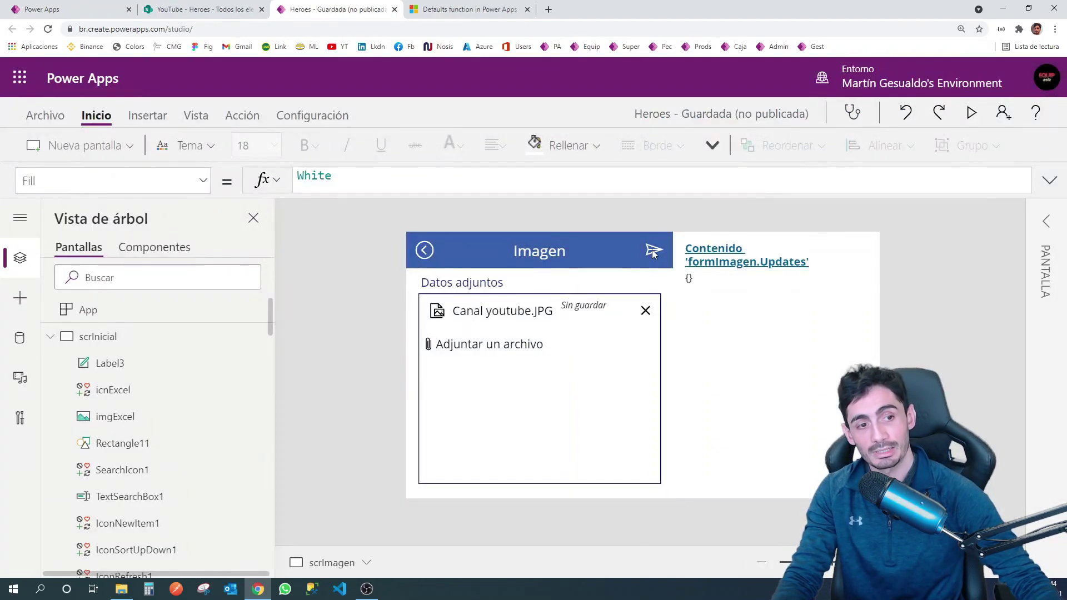
pyautogui.click(650, 247)
pyautogui.click(611, 183)
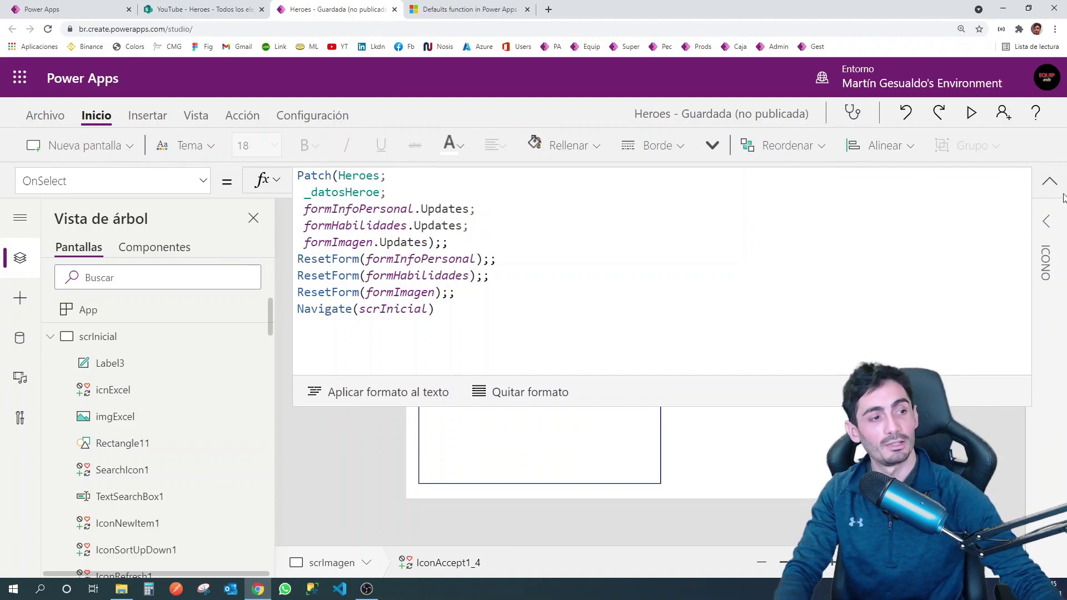
pyautogui.click(1049, 180)
# Step: Preview again, submit the new DC hero, and scroll the Heroes gallery to see it
pyautogui.click(971, 119)
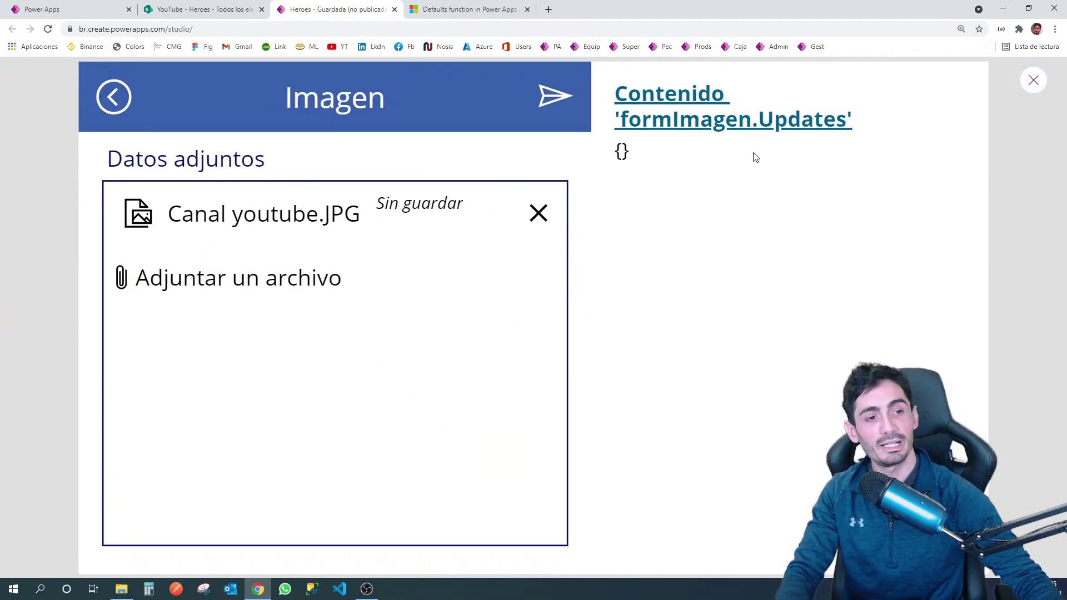
pyautogui.click(560, 93)
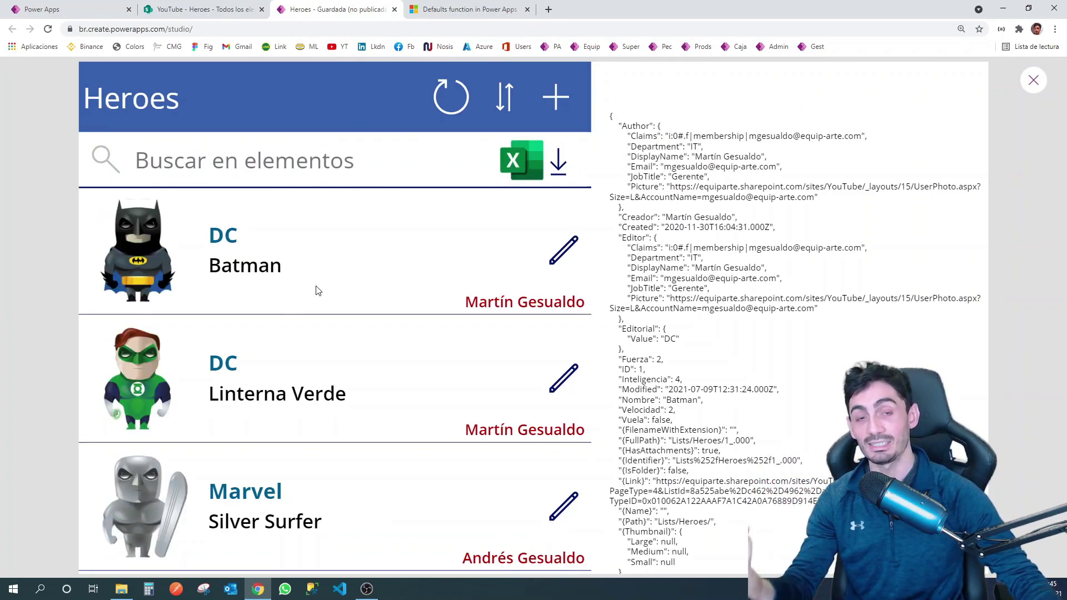
pyautogui.scroll(-1, 318, 291)
pyautogui.scroll(-2, 316, 291)
pyautogui.scroll(-3, 315, 292)
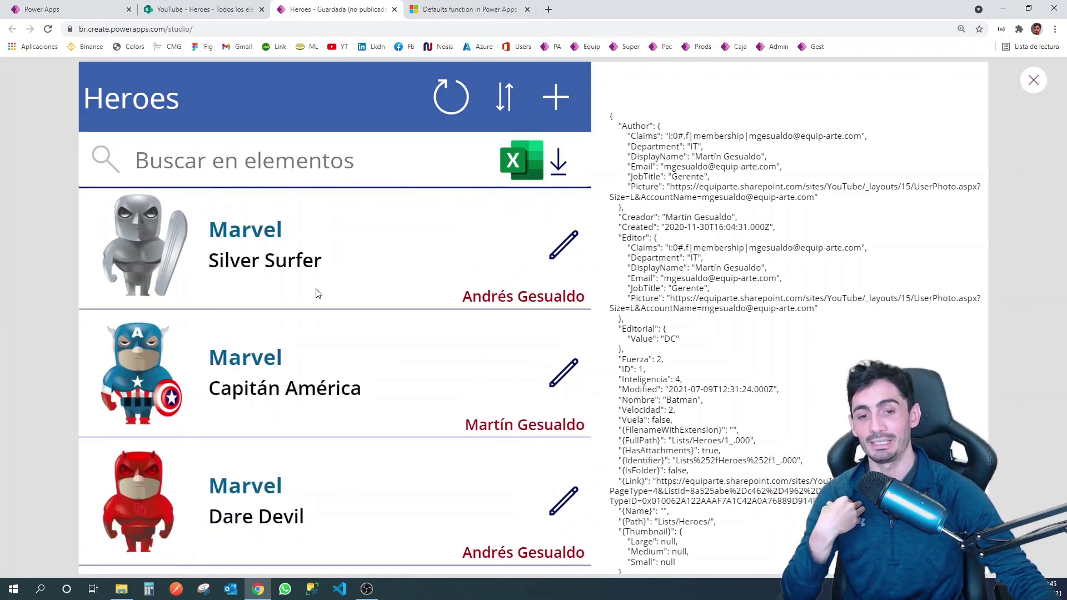
pyautogui.scroll(-4, 315, 294)
pyautogui.scroll(-5, 315, 294)
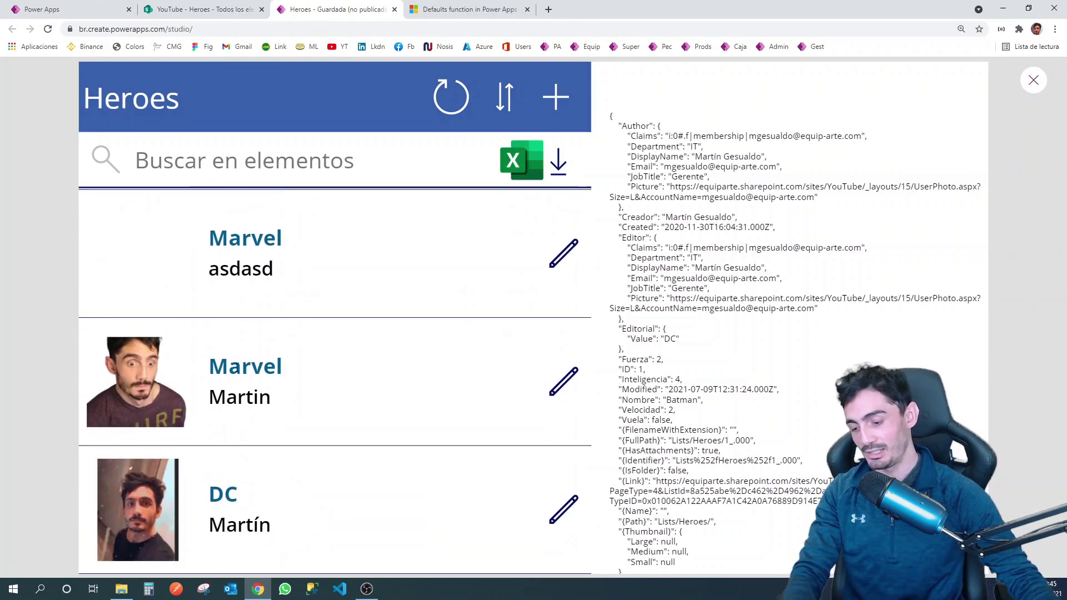
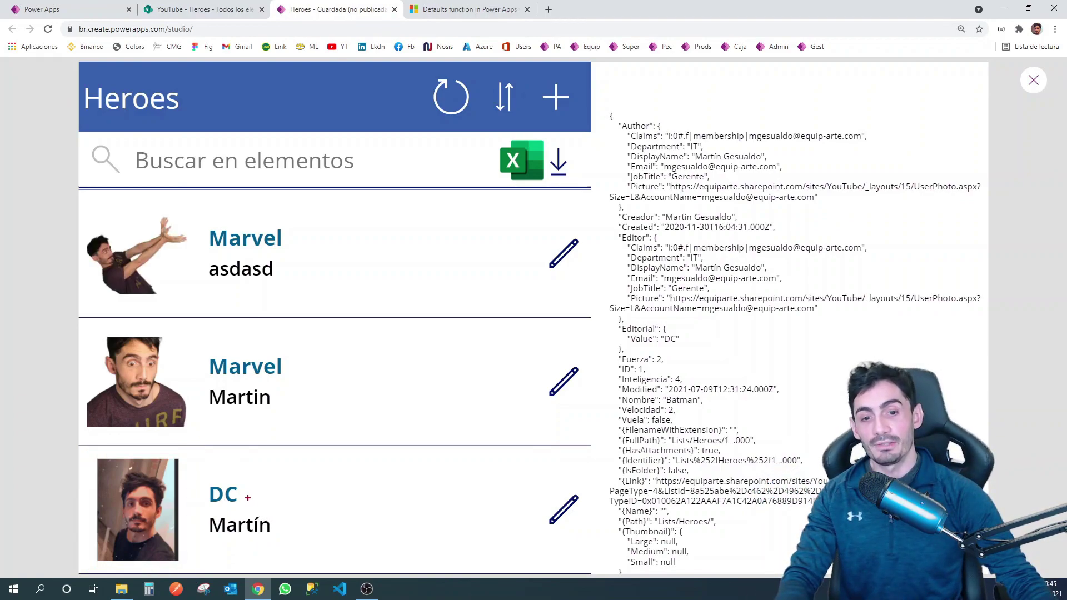
# Step: Open the DC hero record, then inspect the personal information form's properties in the editor
pyautogui.click(564, 510)
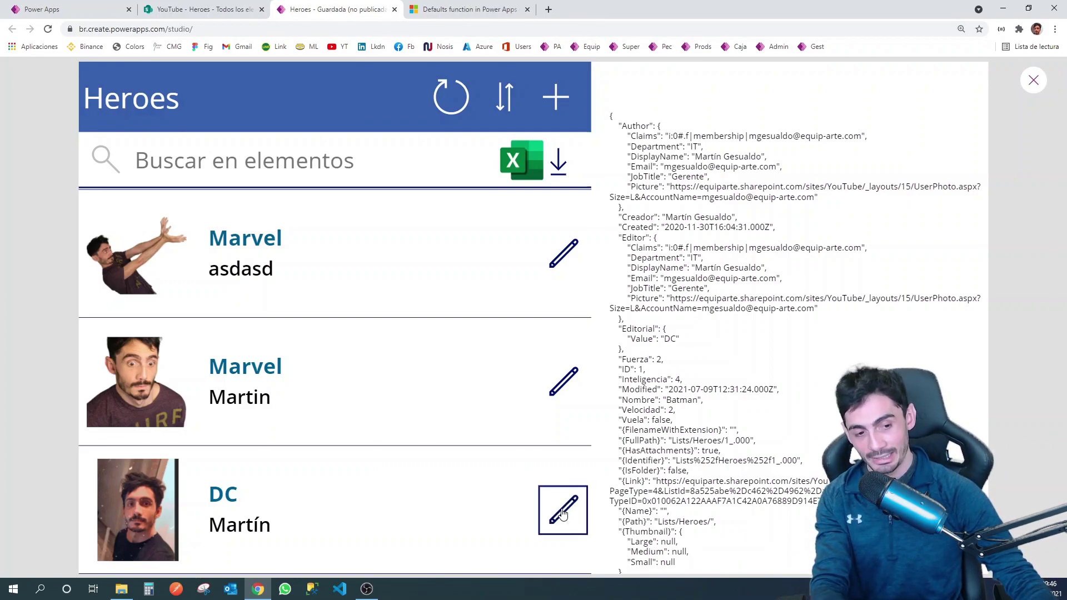
pyautogui.press('Escape')
pyautogui.click(538, 454)
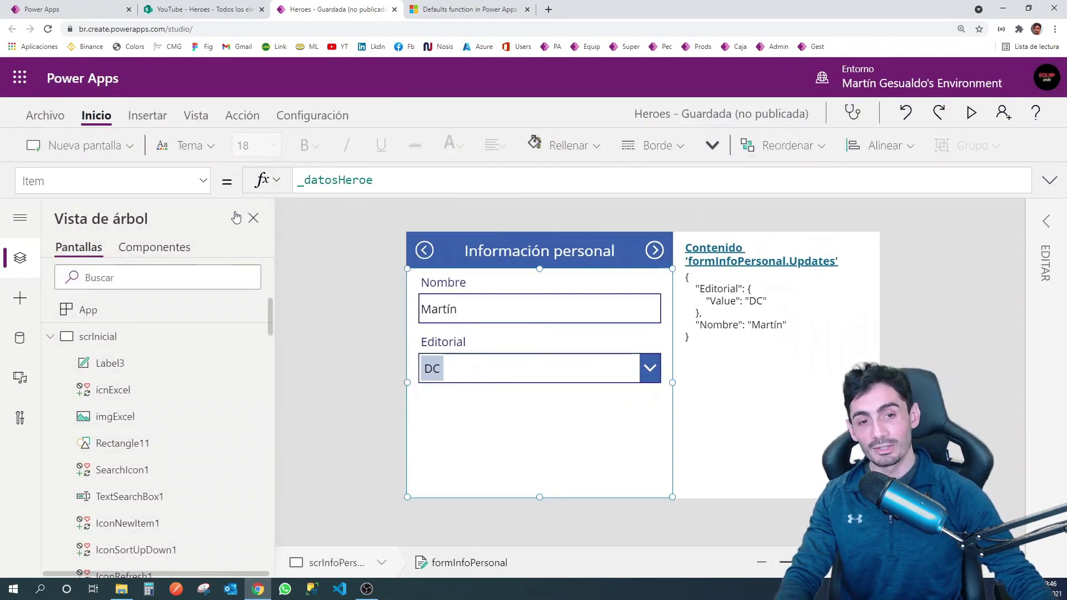
pyautogui.click(204, 182)
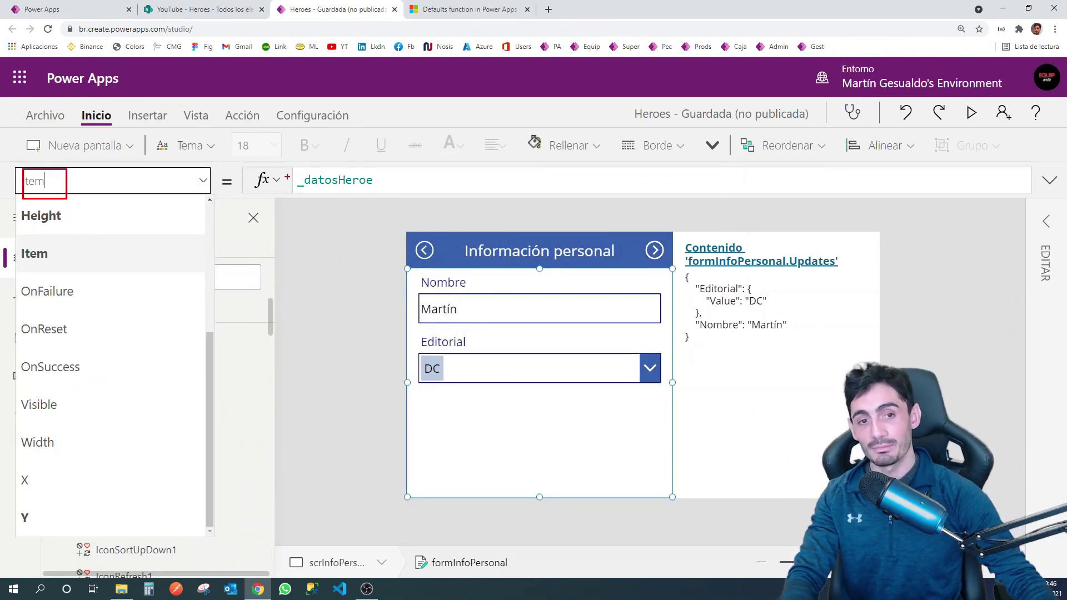
pyautogui.press('Escape')
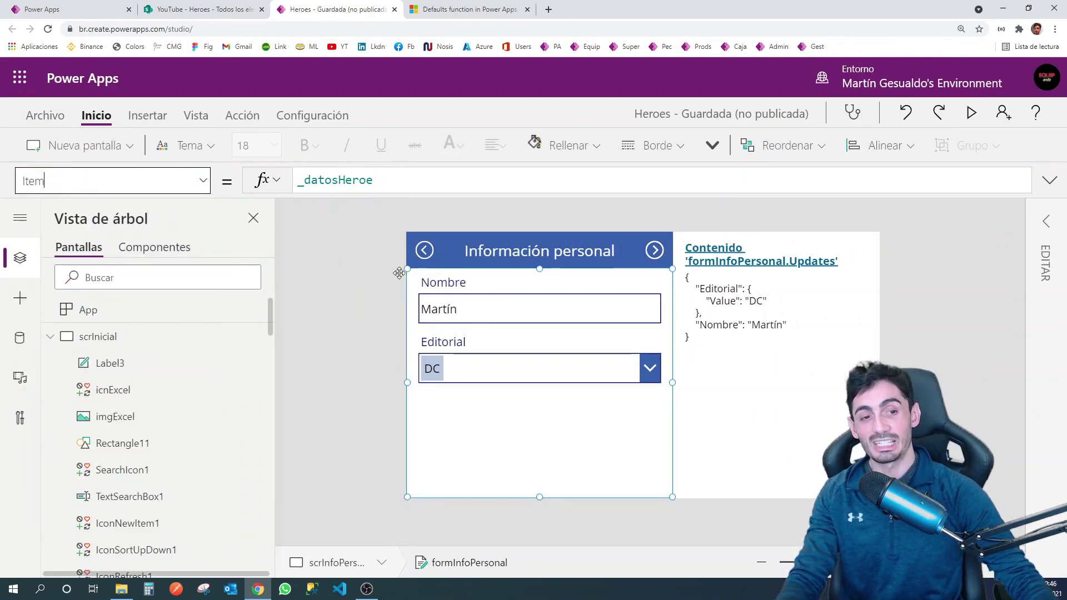
# Step: On the Heroes screen, expand the first gallery row pencil's OnSelect formula to read it
pyautogui.keyDown('alt'); pyautogui.click(425, 250); pyautogui.keyUp('alt')
pyautogui.click(661, 467)
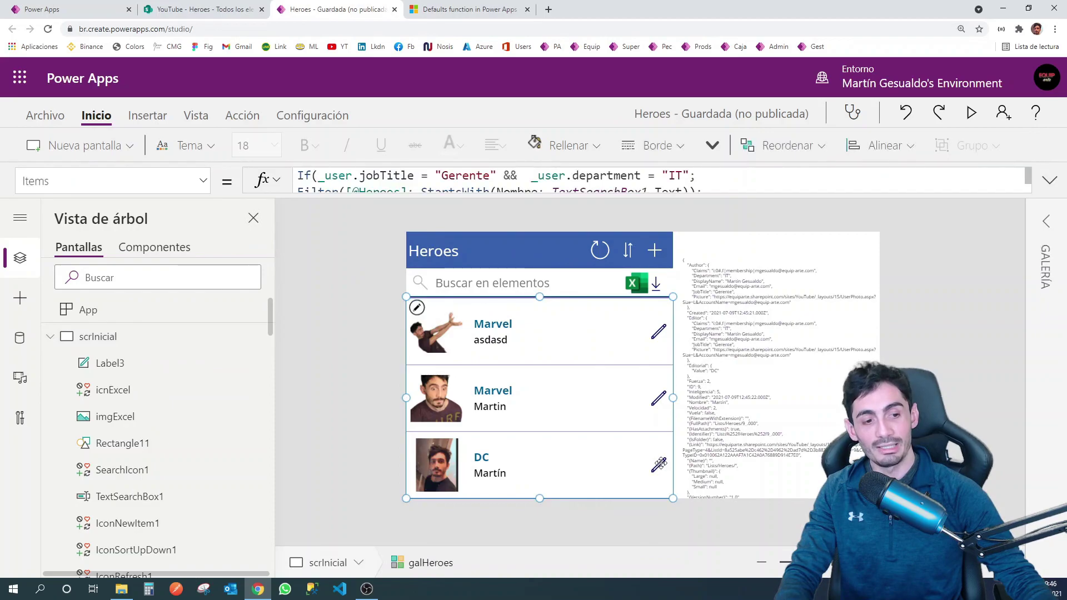
pyautogui.click(661, 336)
pyautogui.click(438, 203)
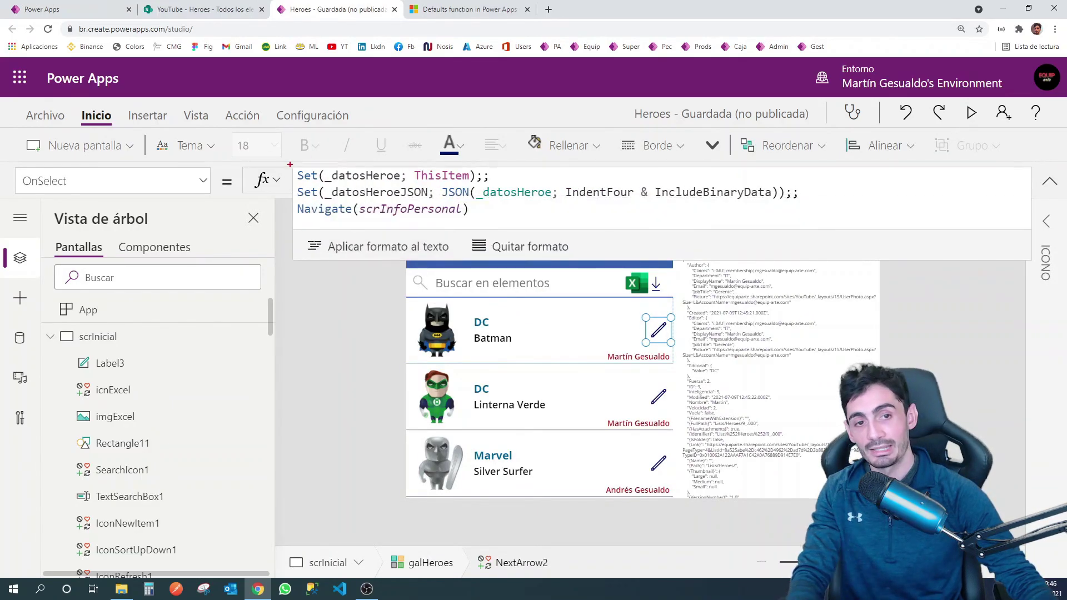
# Step: In preview, attach celu.jpg on the DC hero's Imagen form, then view the SharePoint Heroes list
pyautogui.press('F5')
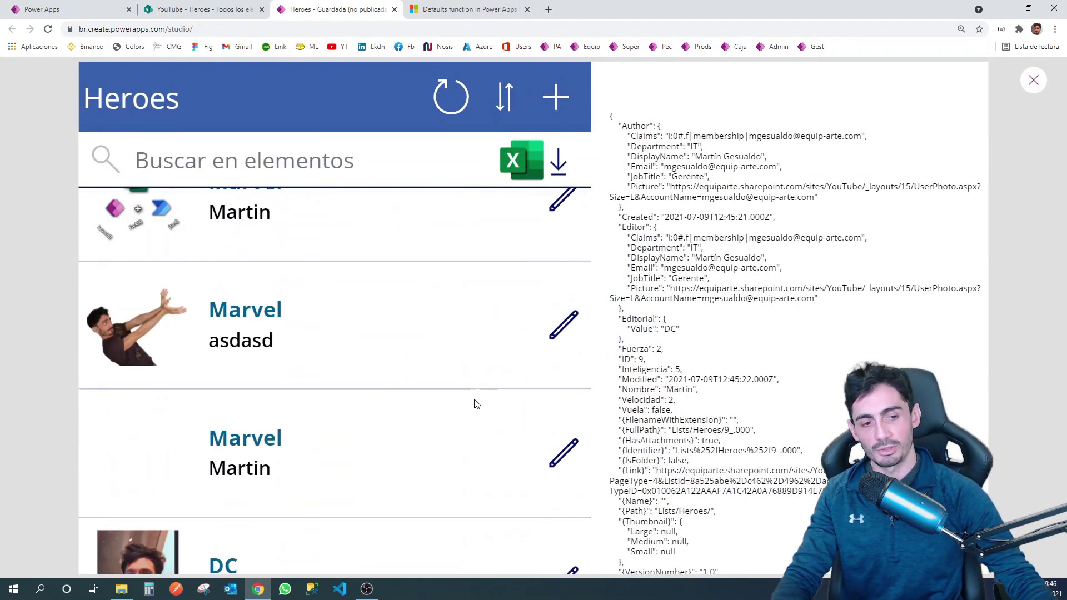
pyautogui.click(563, 508)
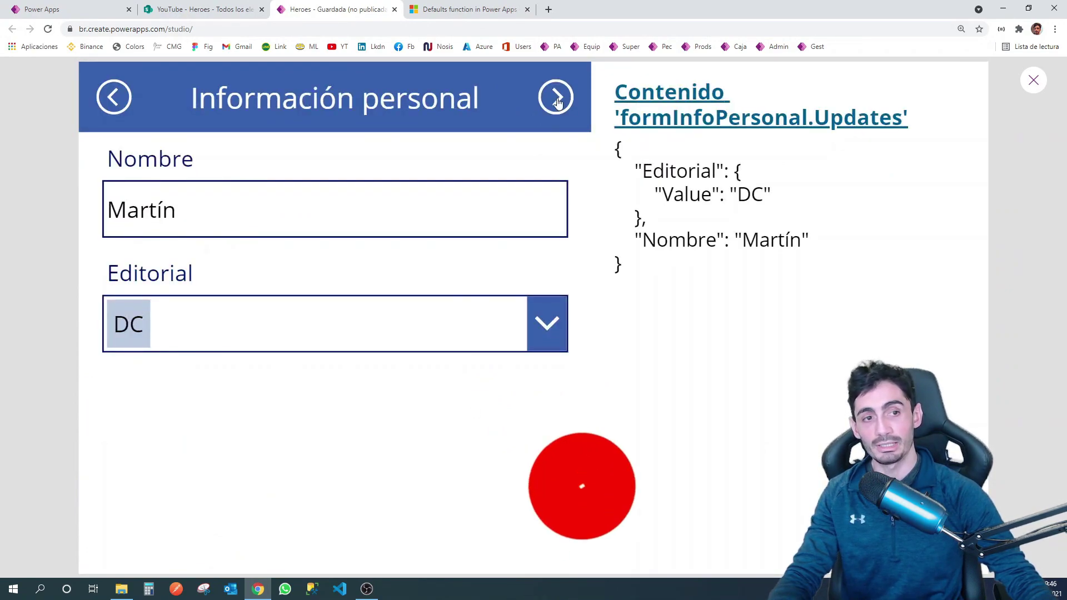
pyautogui.click(556, 97)
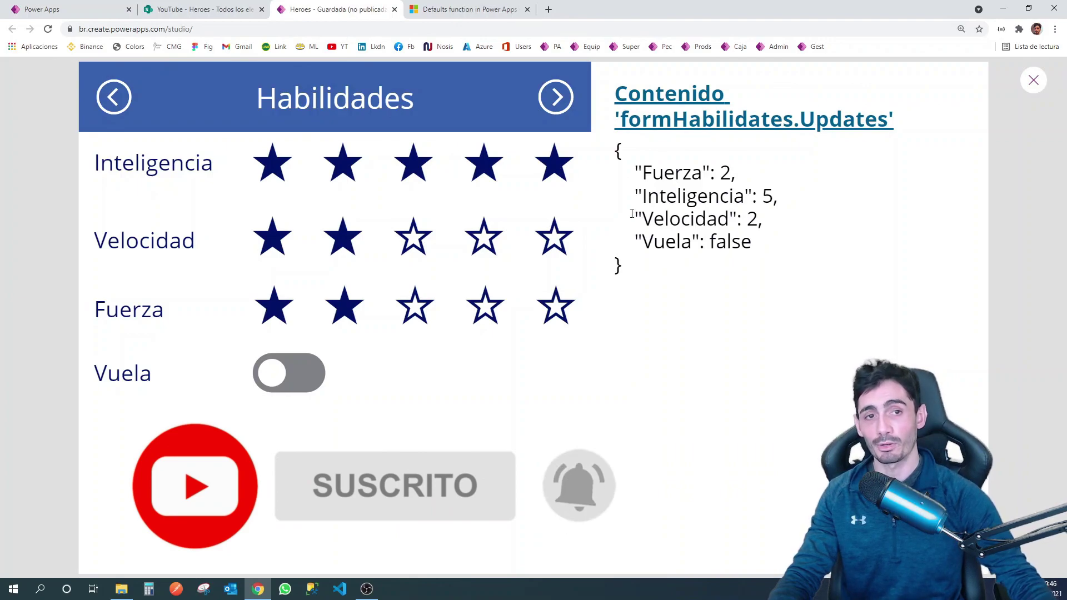
pyautogui.click(557, 99)
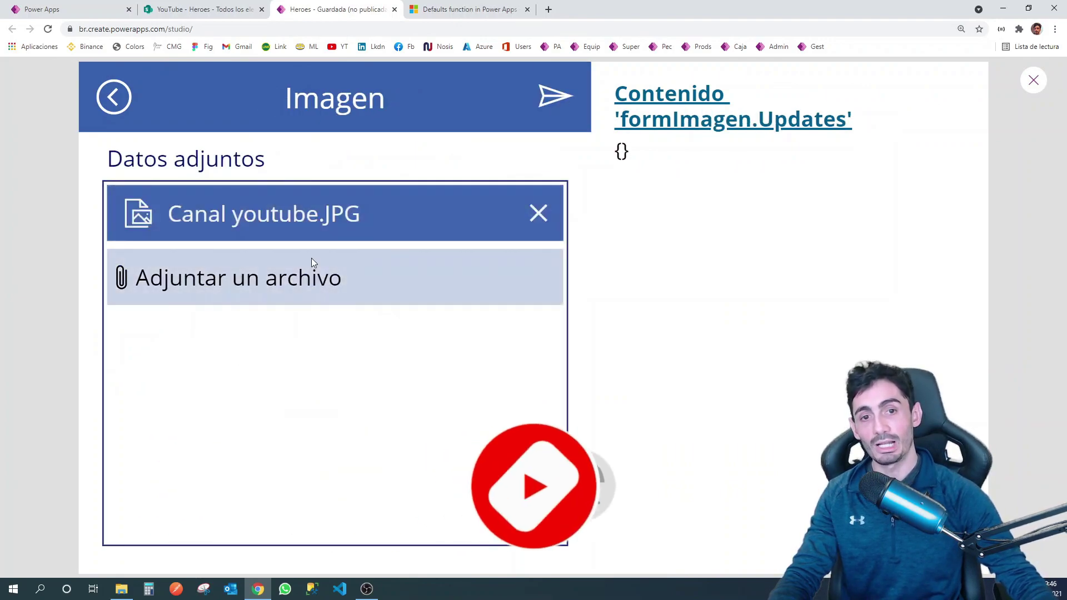
pyautogui.click(313, 292)
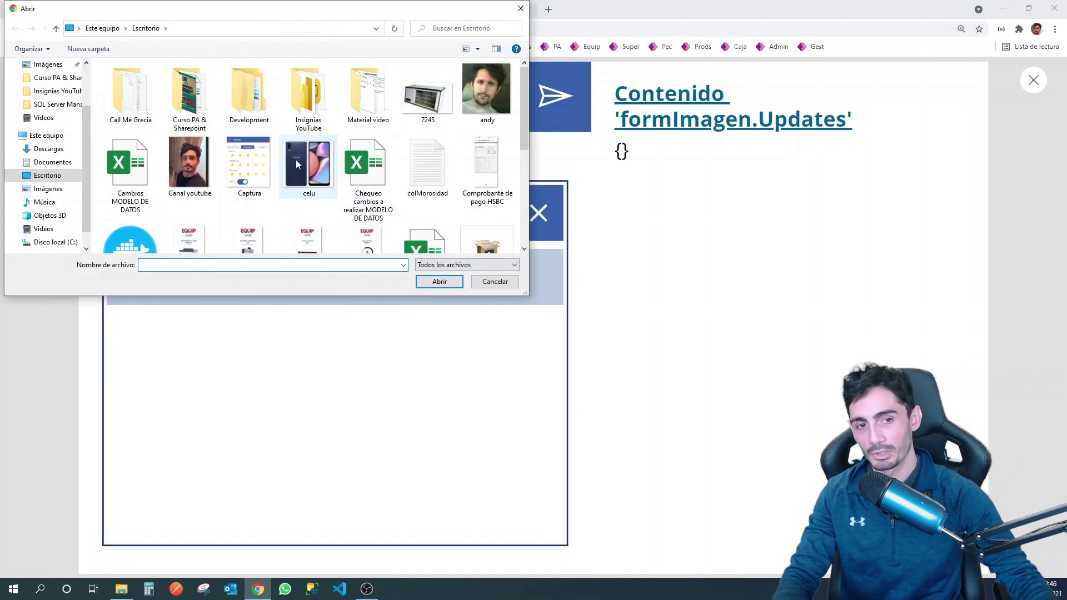
pyautogui.doubleClick(309, 164)
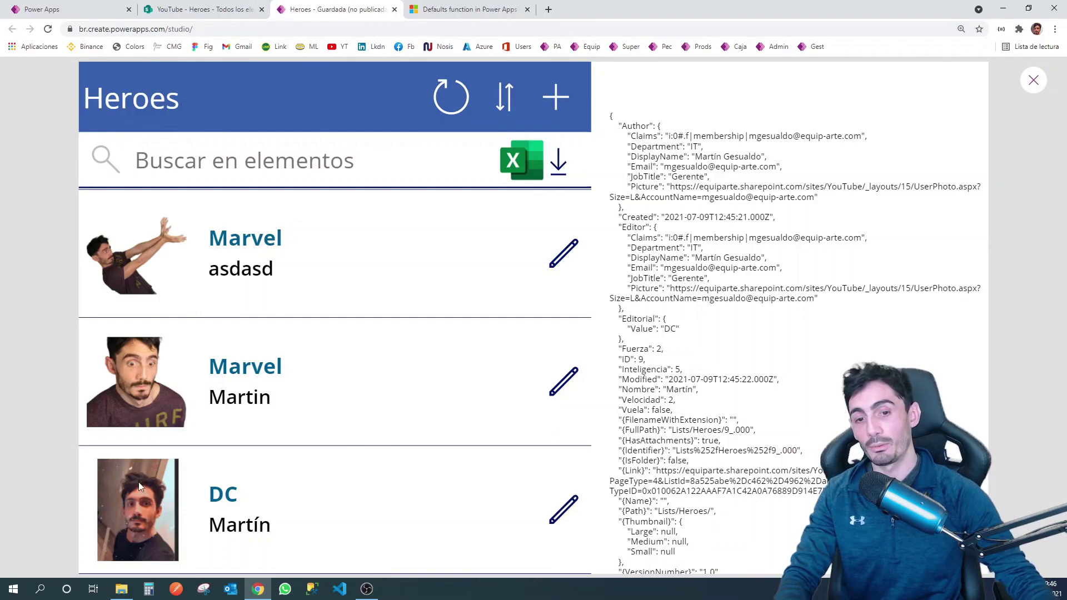
pyautogui.click(203, 13)
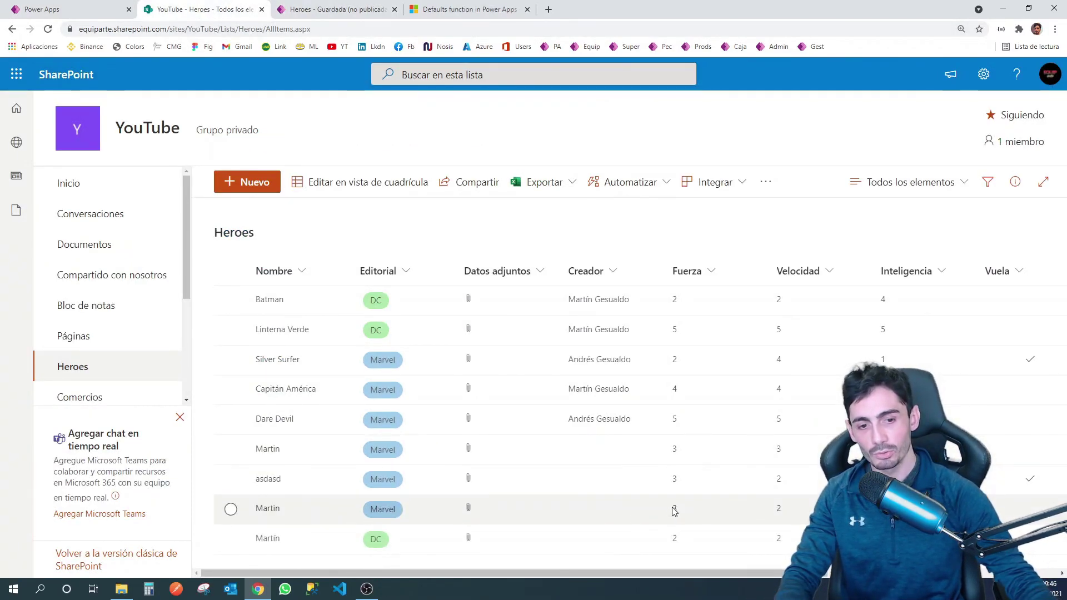
pyautogui.click(428, 538)
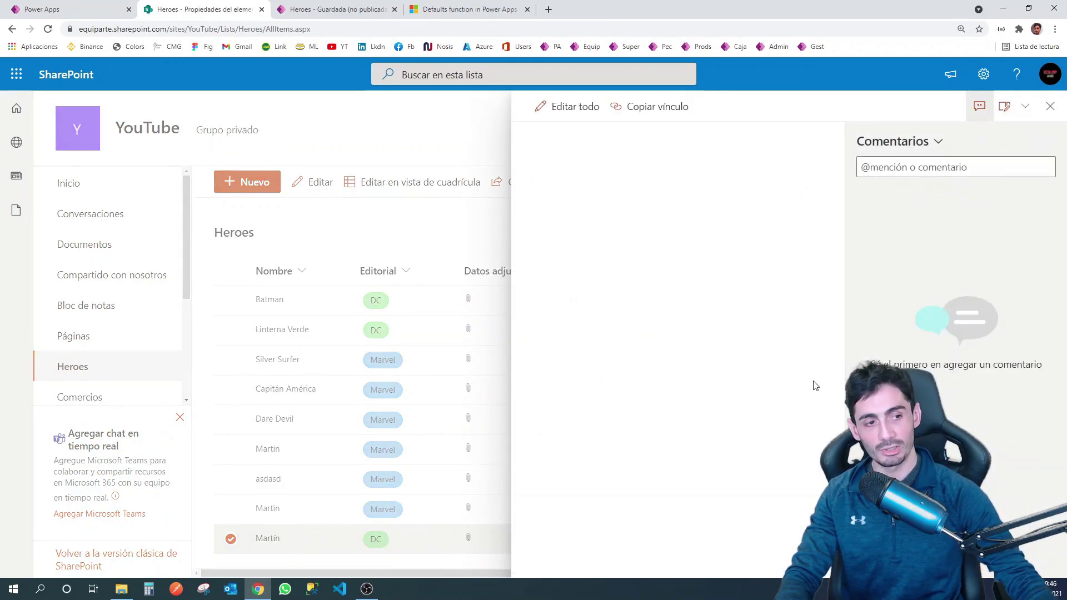
pyautogui.scroll(-2, 711, 361)
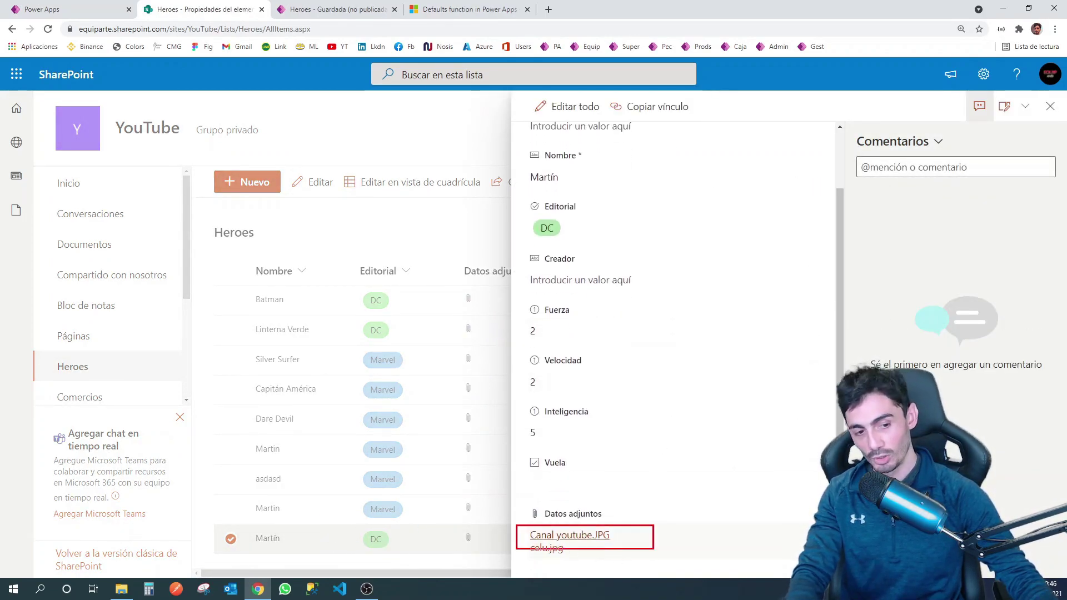
pyautogui.click(547, 549)
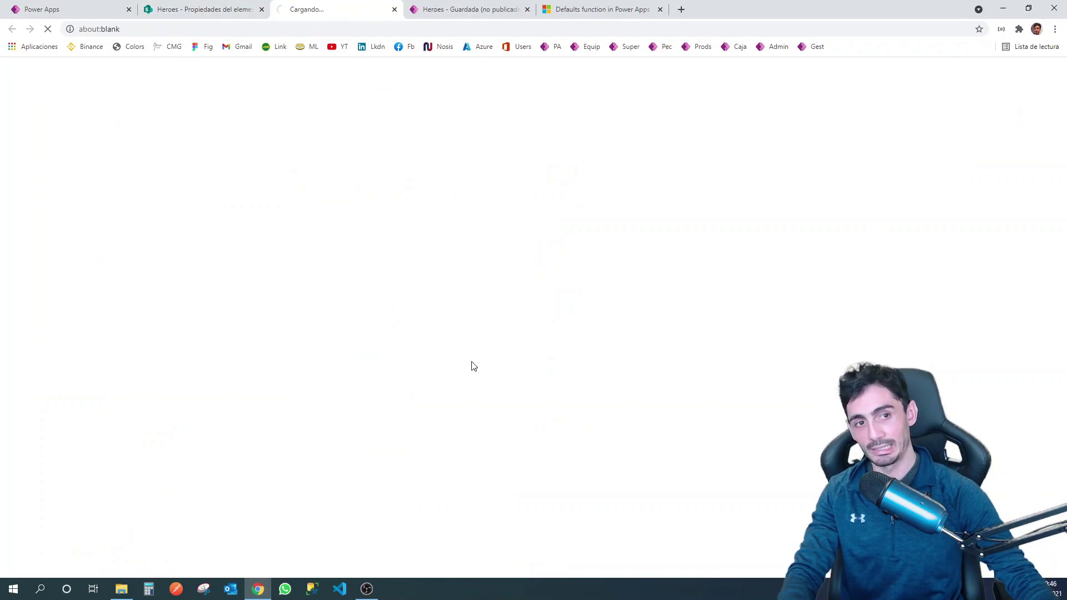
pyautogui.click(393, 9)
pyautogui.click(315, 10)
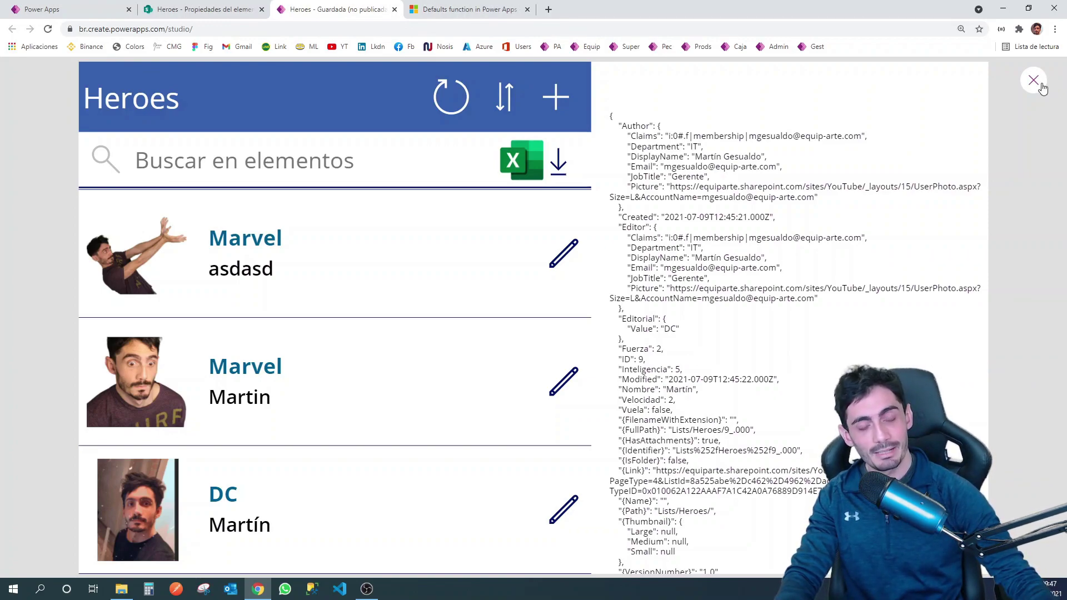
# Step: Move the JSON label up and stretch its bottom edge down so all the record's JSON shows
pyautogui.click(1041, 86)
pyautogui.click(668, 473)
pyautogui.click(738, 313)
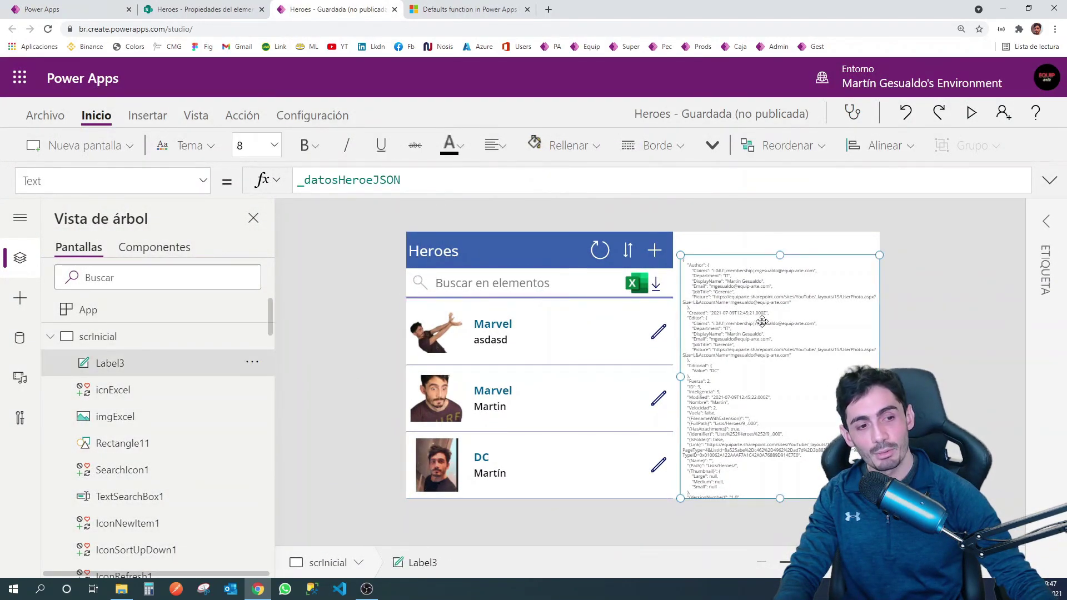
pyautogui.moveTo(762, 321); pyautogui.dragTo(760, 299)
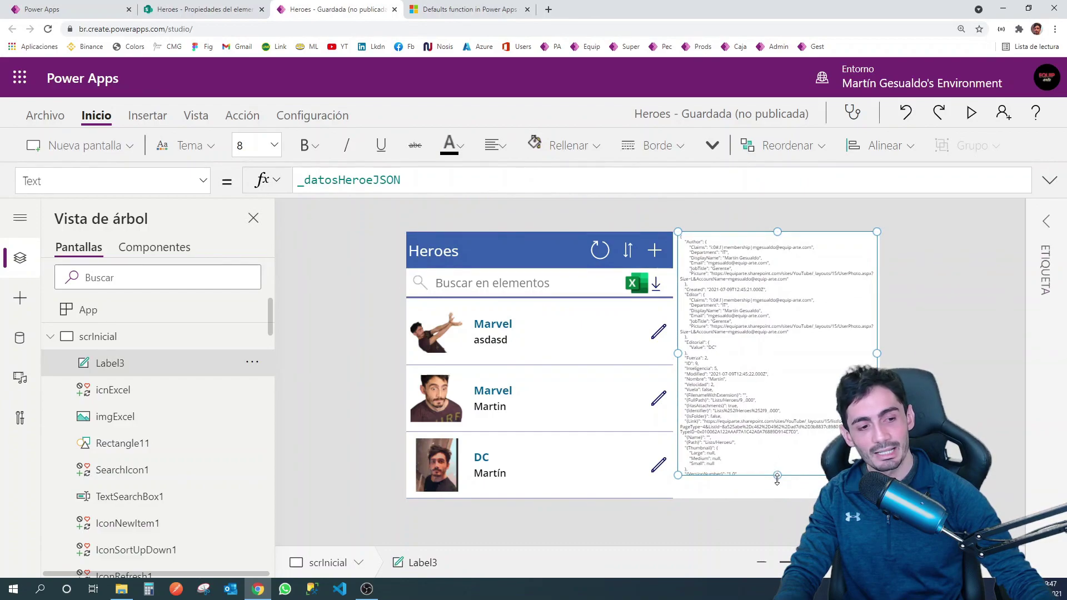
pyautogui.moveTo(777, 477); pyautogui.dragTo(777, 499)
pyautogui.scroll(2, 931, 339)
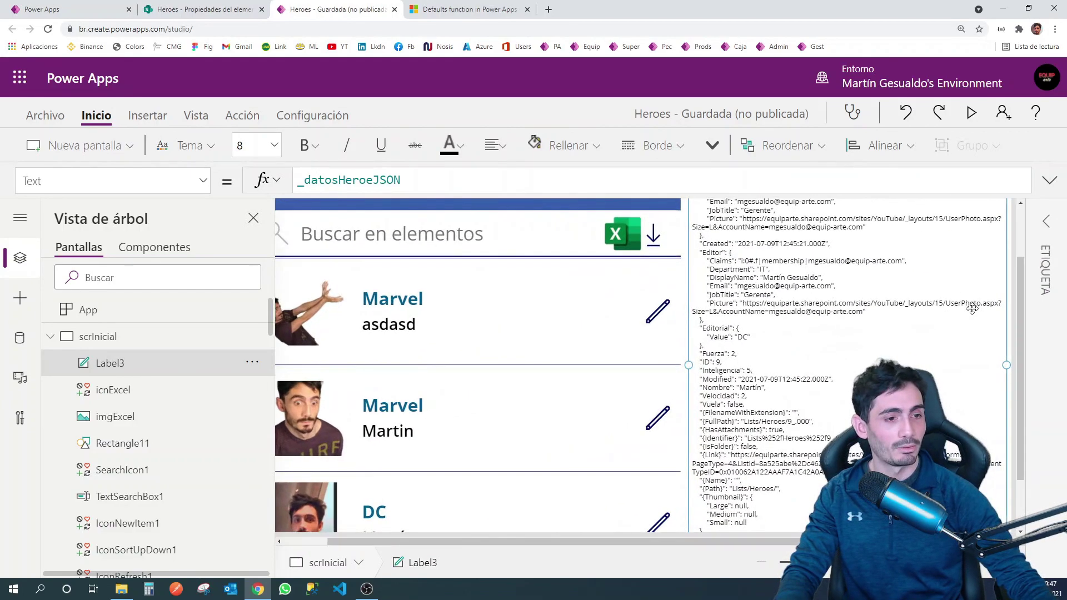
# Step: Expand the first-row pencil's OnSelect formula to review it, then collapse it to one line
pyautogui.click(657, 310)
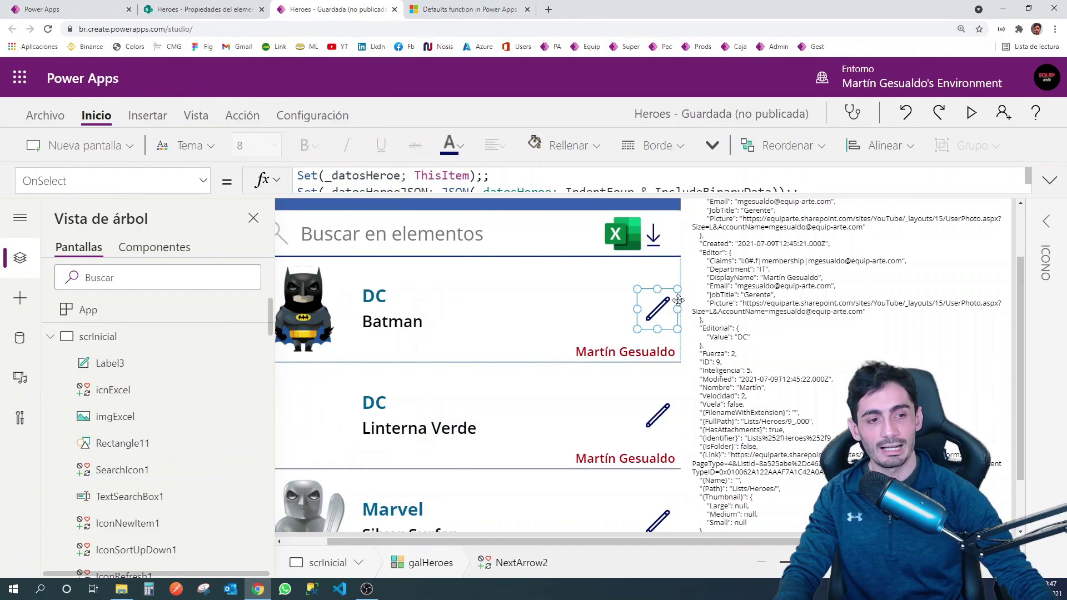
pyautogui.click(446, 207)
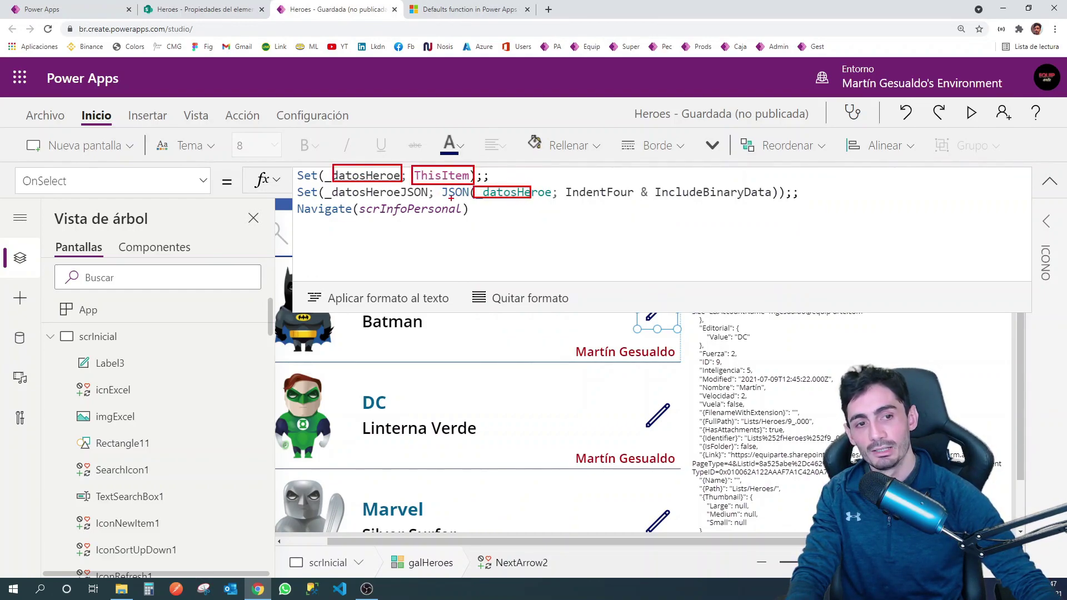
pyautogui.moveTo(439, 182); pyautogui.dragTo(787, 203)
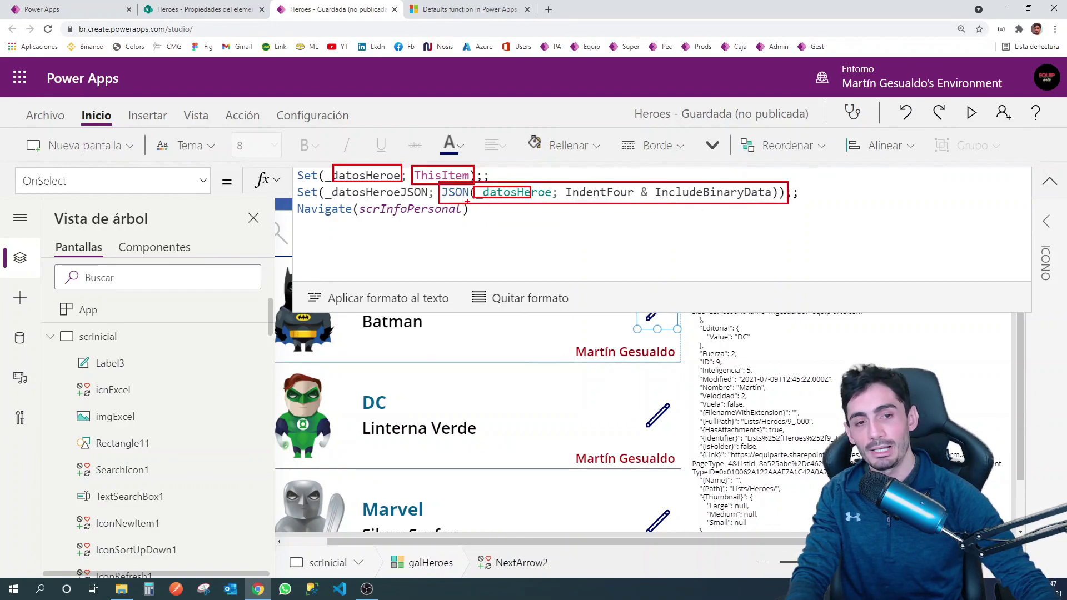
pyautogui.moveTo(326, 187); pyautogui.dragTo(432, 203)
pyautogui.press('Escape')
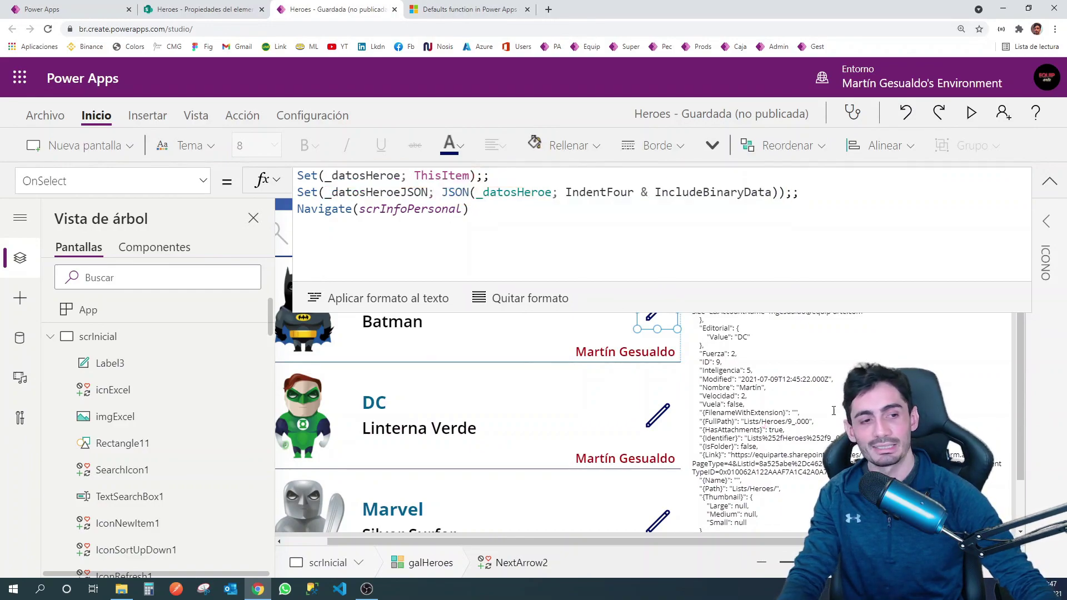
pyautogui.click(1049, 182)
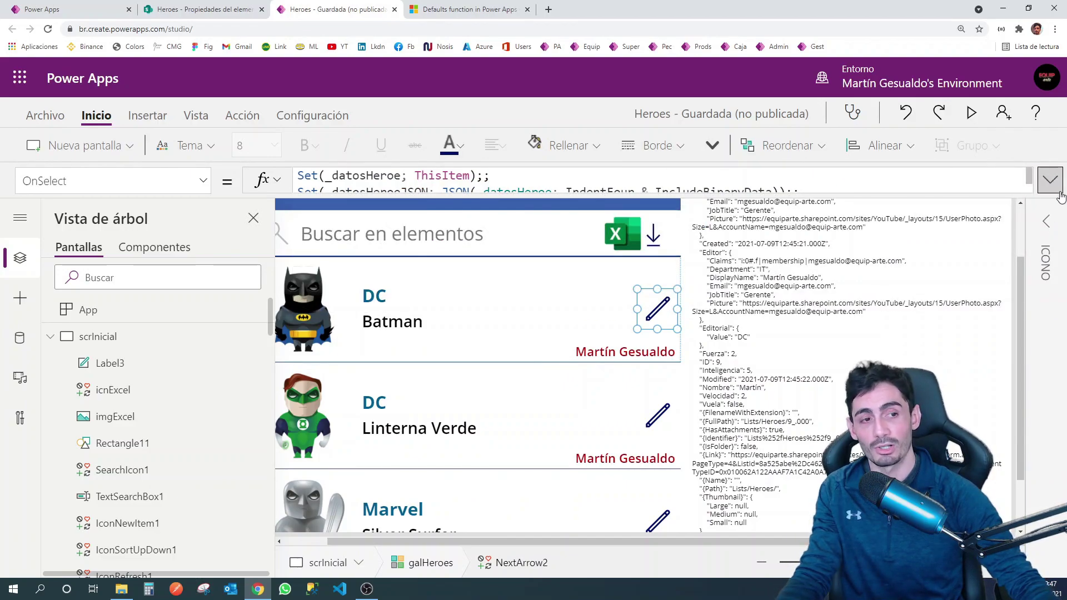
pyautogui.moveTo(1018, 282); pyautogui.dragTo(1025, 240)
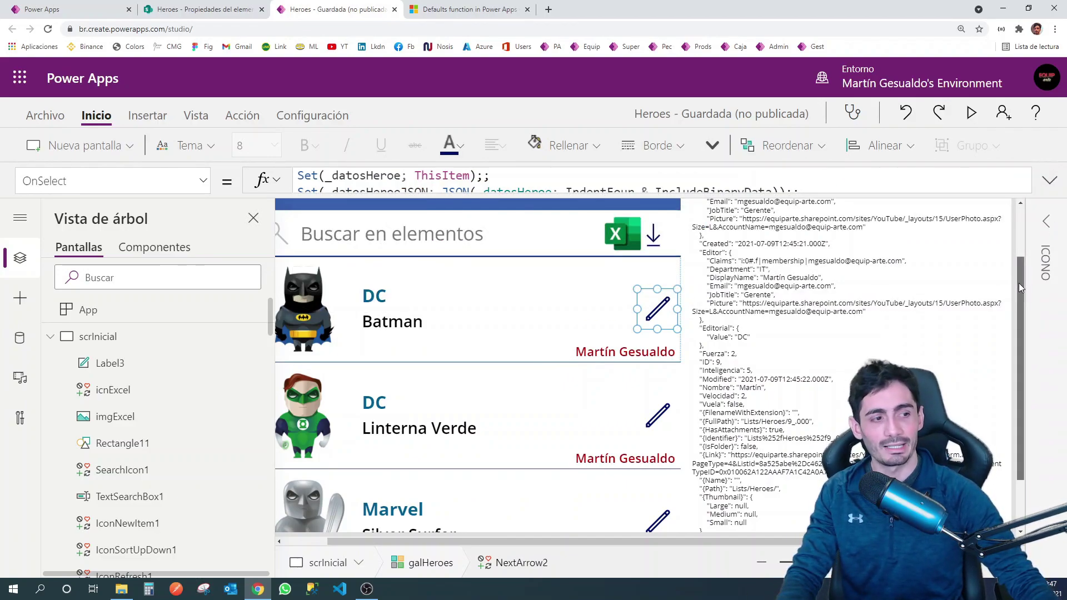
pyautogui.scroll(5, 815, 239)
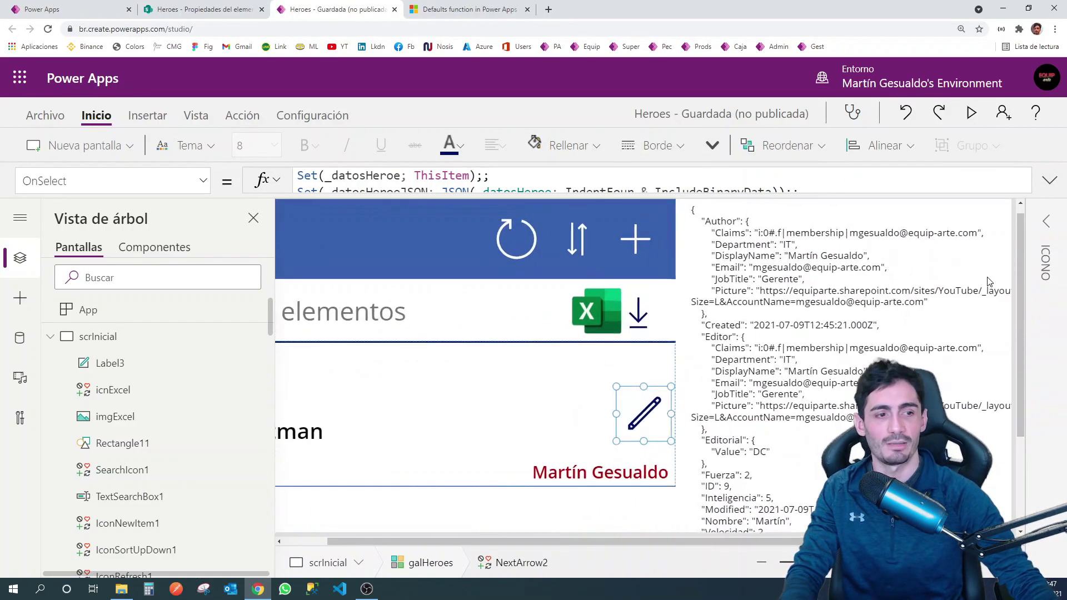
pyautogui.moveTo(720, 538); pyautogui.dragTo(767, 537)
pyautogui.click(463, 236)
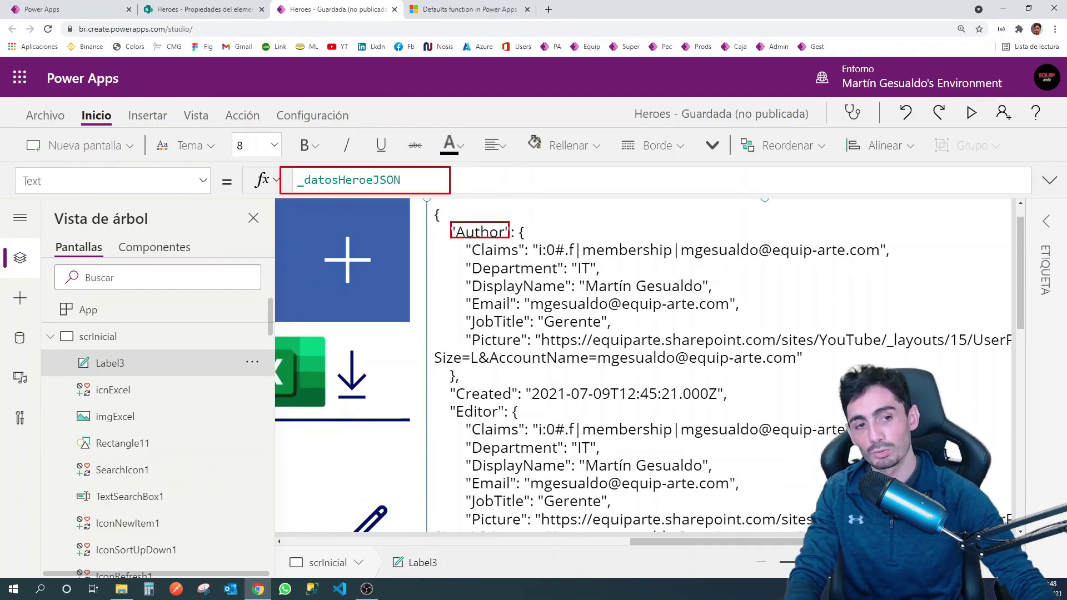
pyautogui.moveTo(472, 240); pyautogui.dragTo(728, 362)
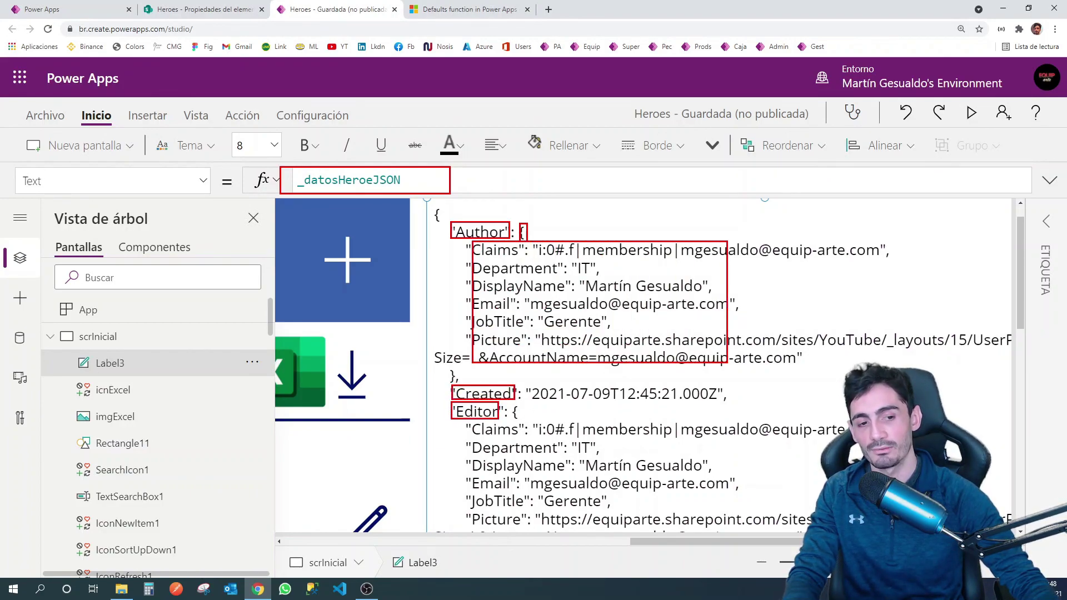
pyautogui.scroll(-3, 486, 328)
pyautogui.scroll(-1, 487, 328)
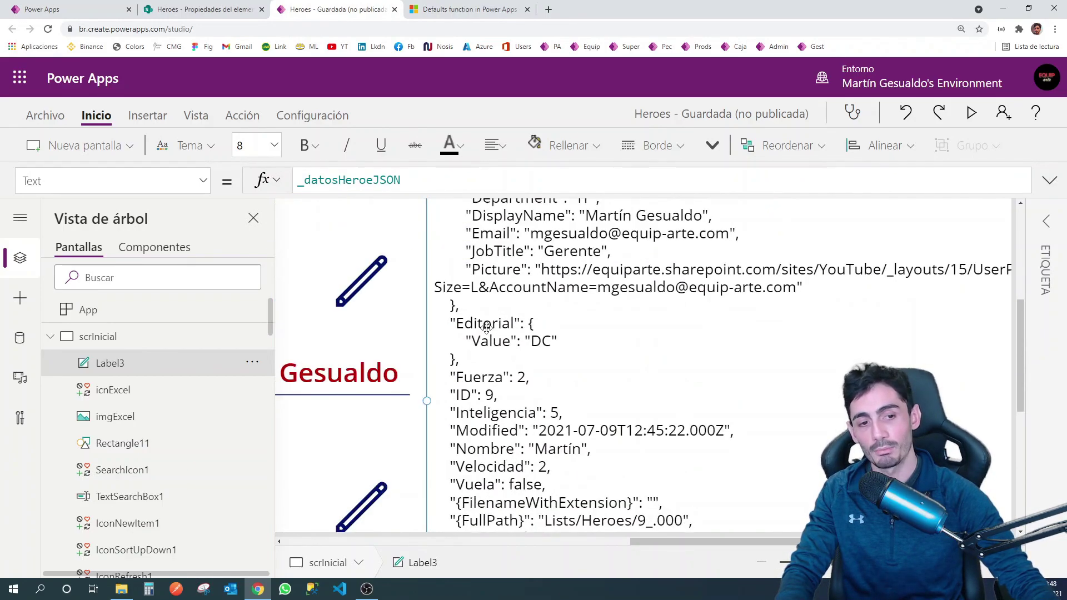
pyautogui.moveTo(454, 314); pyautogui.dragTo(513, 331)
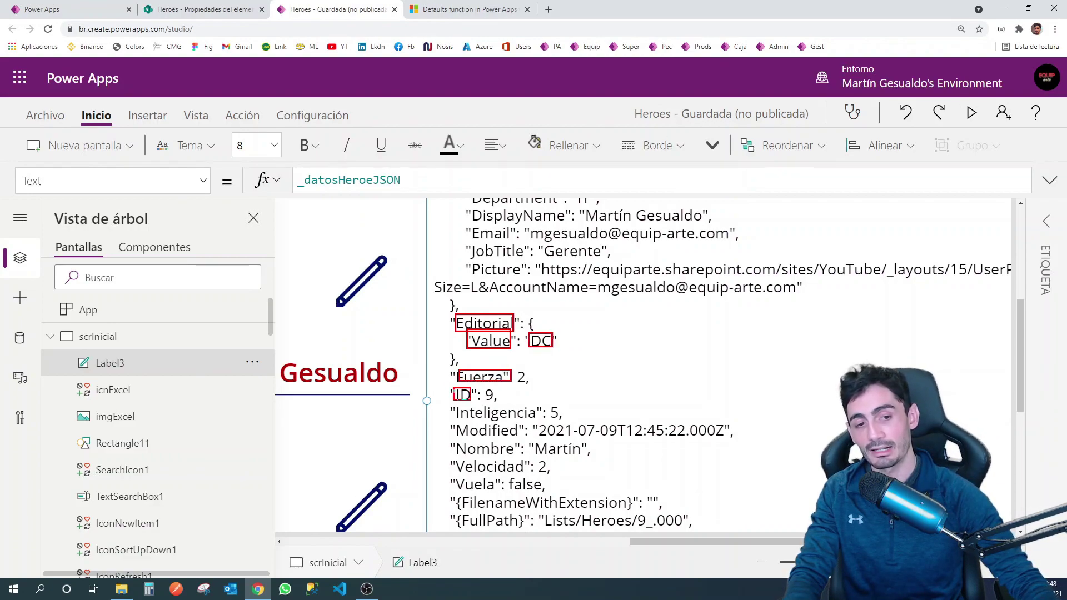
pyautogui.moveTo(547, 414); pyautogui.dragTo(549, 418)
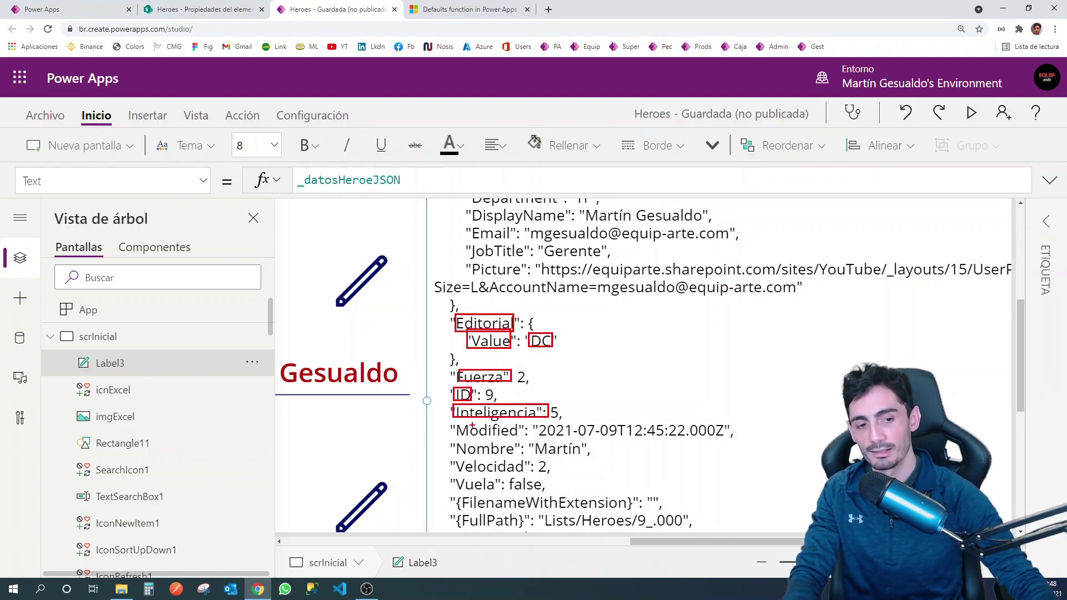
pyautogui.moveTo(441, 422); pyautogui.dragTo(527, 438)
pyautogui.press('Escape')
pyautogui.scroll(-3, 609, 450)
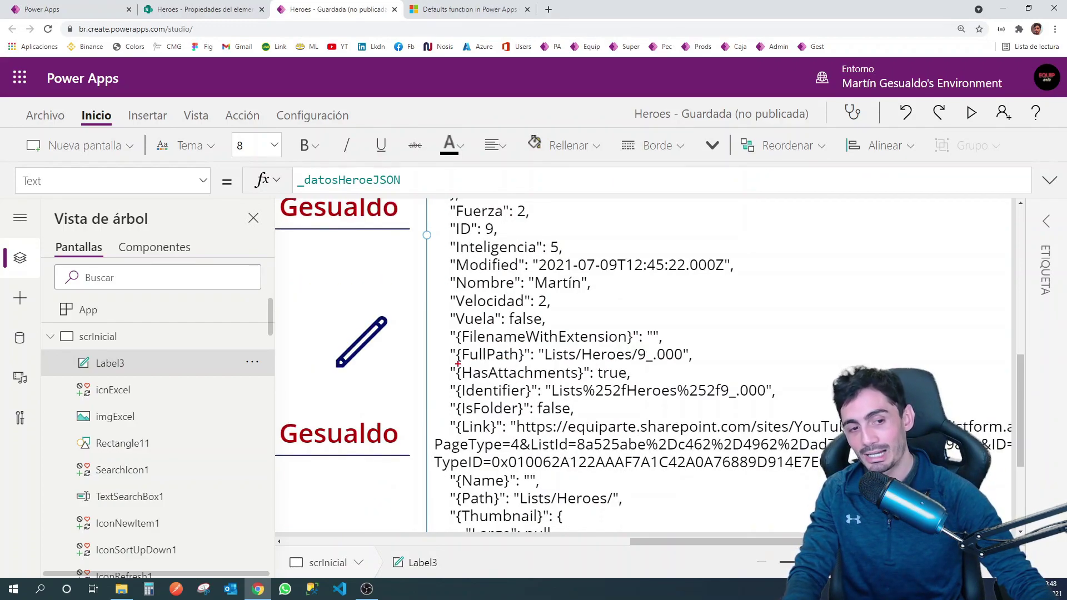
pyautogui.moveTo(457, 364); pyautogui.dragTo(627, 382)
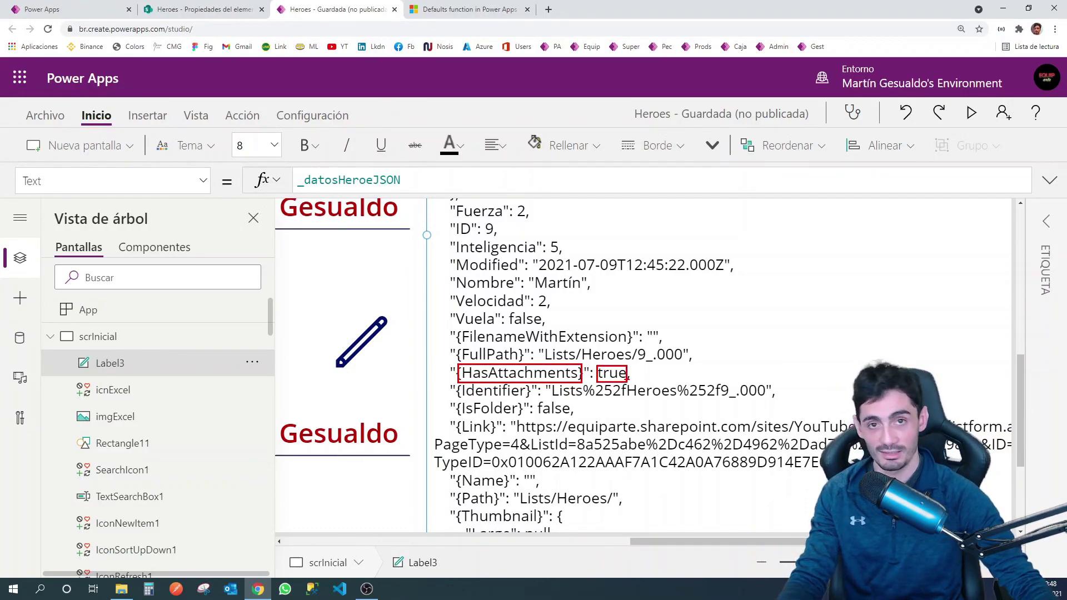
pyautogui.press('Escape')
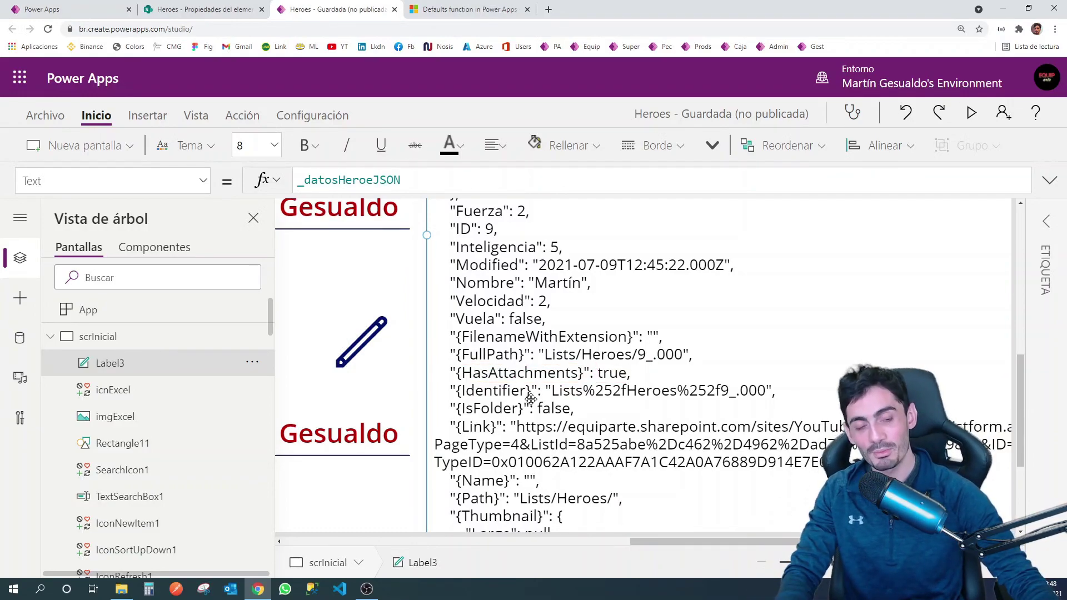
pyautogui.scroll(-2, 531, 398)
pyautogui.scroll(-1, 528, 403)
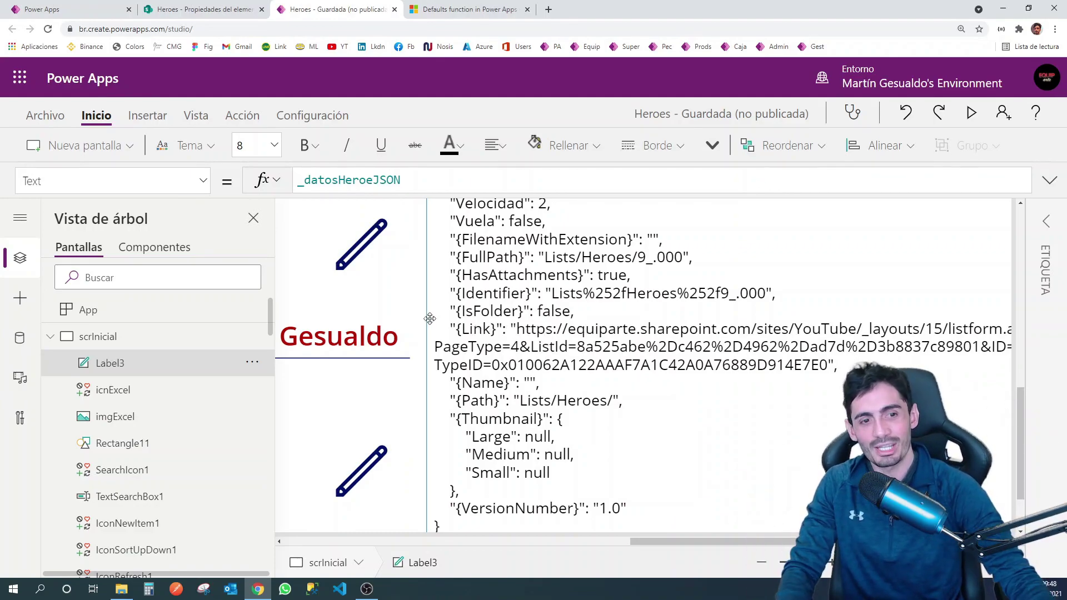
pyautogui.scroll(-5, 668, 266)
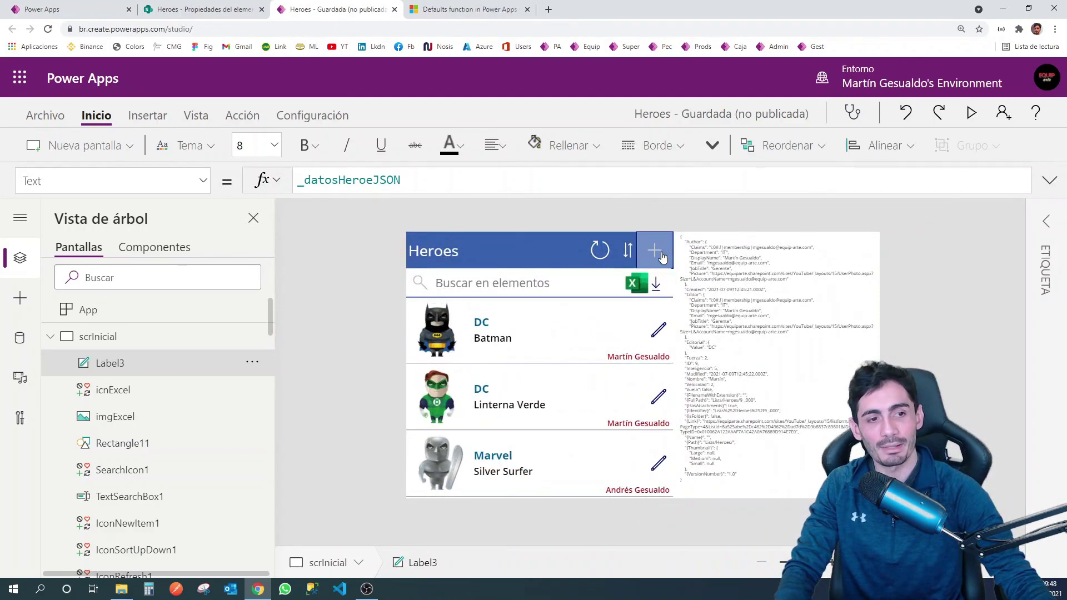
# Step: Select the Imagen screen's send icon and enlarge the formula bar to read its whole Patch
pyautogui.scroll(-1, 668, 266)
pyautogui.scroll(-1, 686, 275)
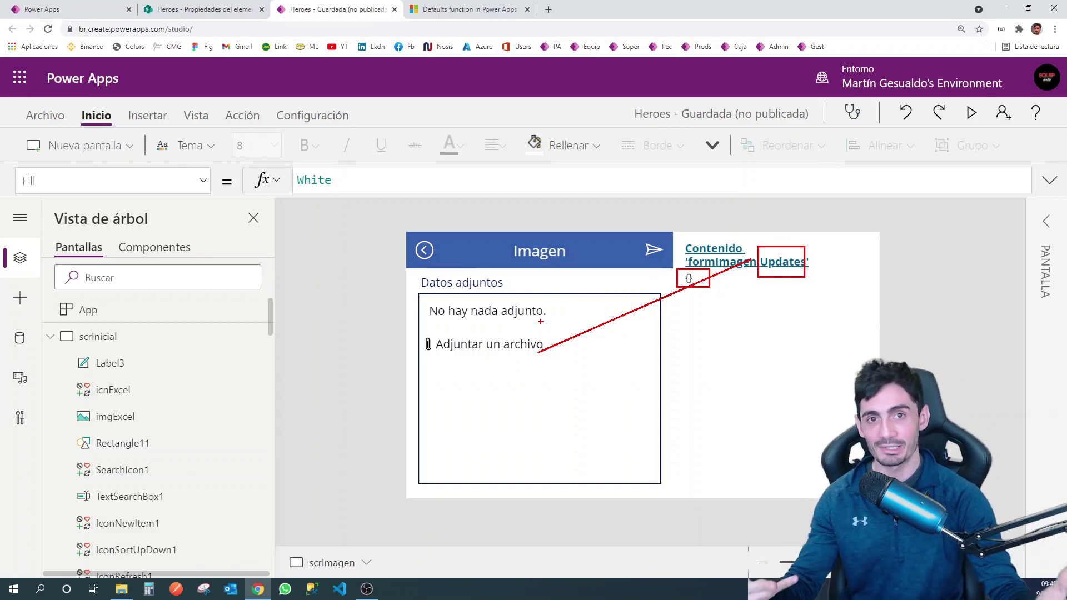
pyautogui.press('Escape')
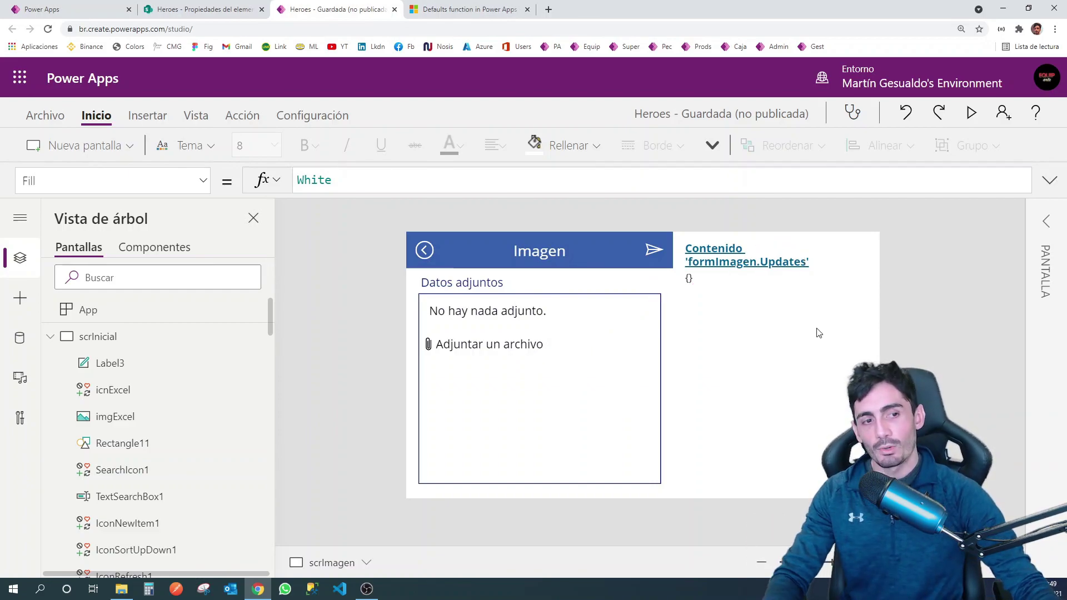
pyautogui.click(653, 251)
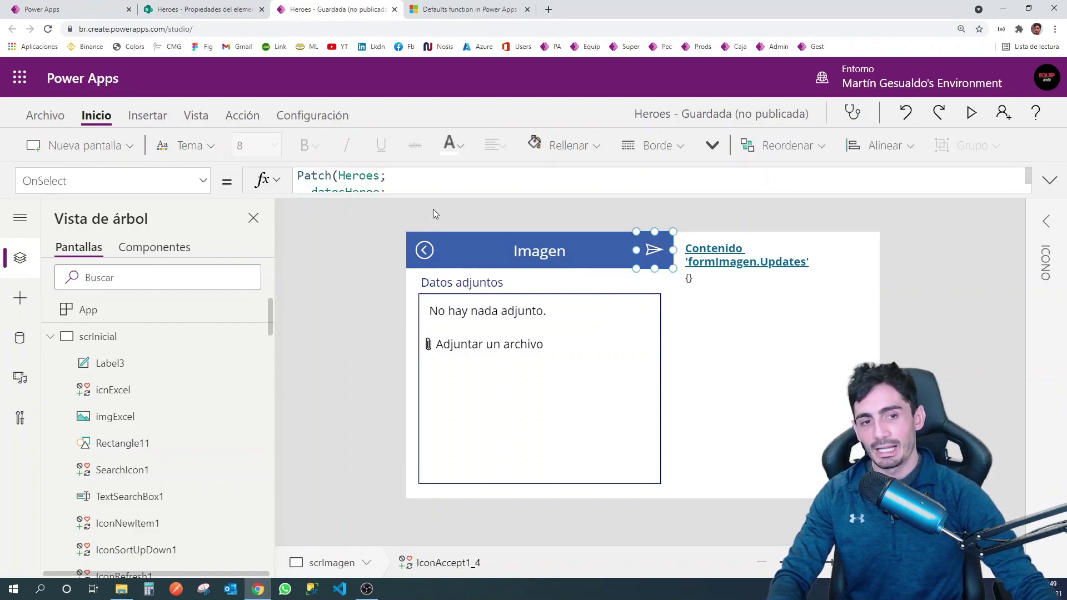
pyautogui.moveTo(436, 194)
pyautogui.mouseDown()
pyautogui.moveTo(409, 355)
pyautogui.moveTo(289, 165)
pyautogui.mouseUp()
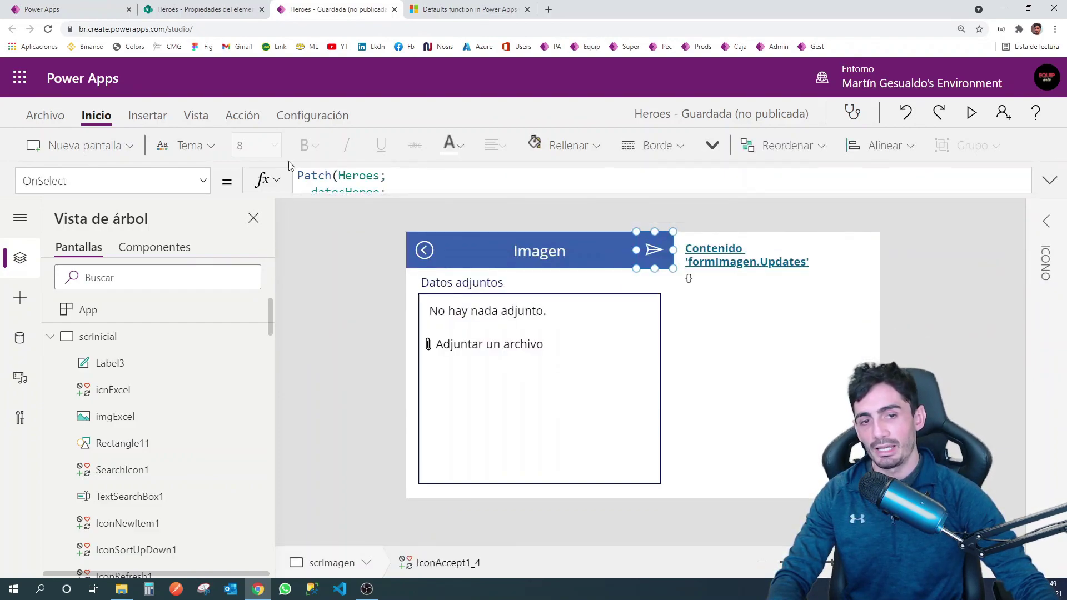
# Step: Switch the formula bar to the send icon's Visible property, showing formImagen.Valid
pyautogui.click(208, 181)
pyautogui.scroll(-5, 122, 378)
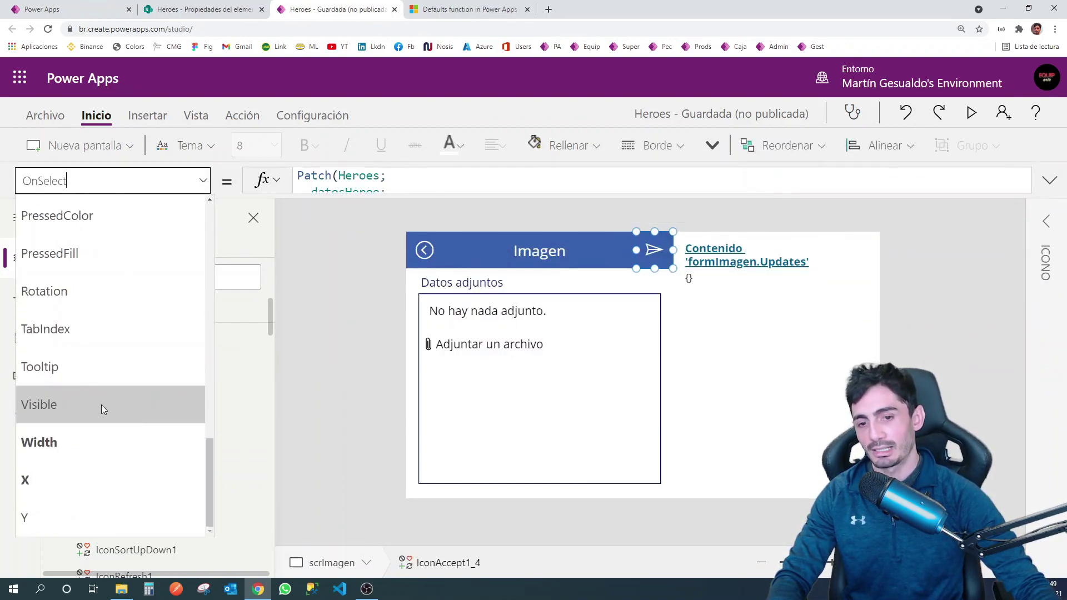
pyautogui.click(101, 405)
pyautogui.click(454, 182)
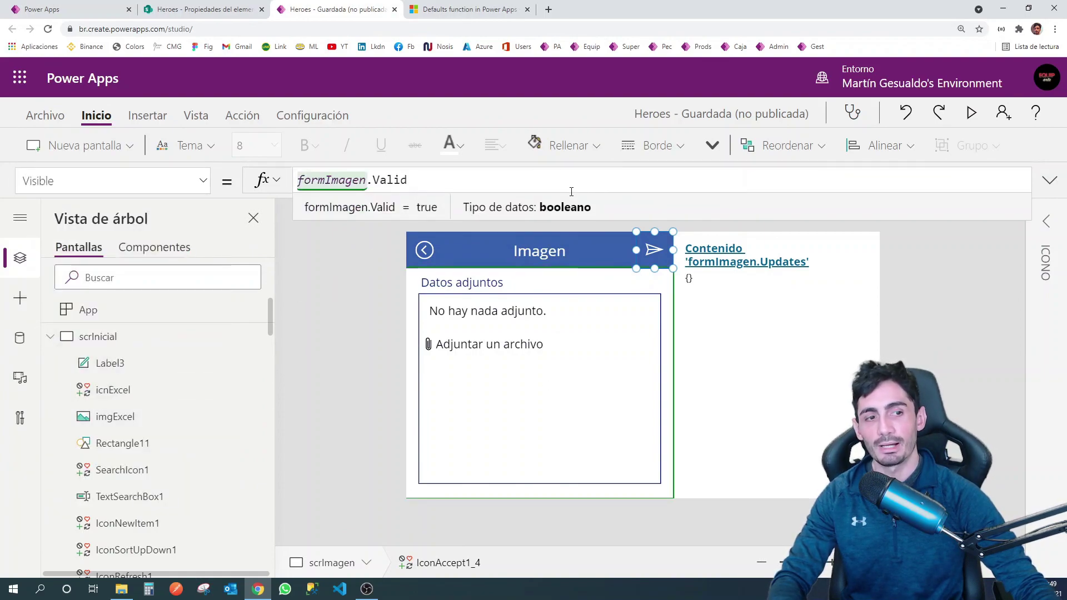
# Step: Extend the Visible formula to formImagen.Valid && formHabilidades.Valid && formInfoPersonal.Valid across three lines
pyautogui.click(1048, 182)
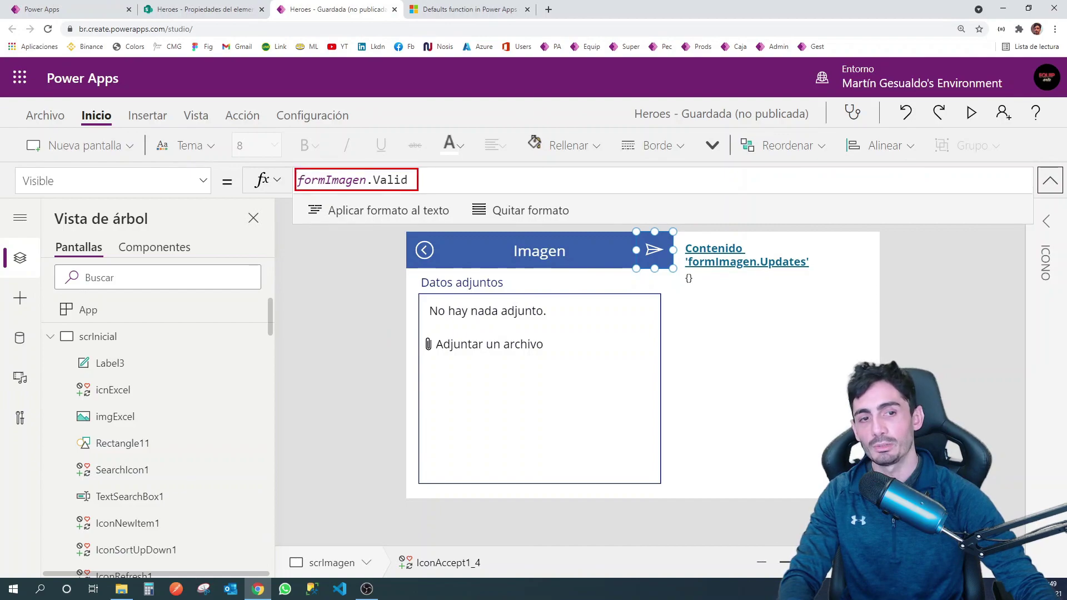
pyautogui.click(439, 177)
pyautogui.write('&')
pyautogui.hotkey('shift', 'Return')
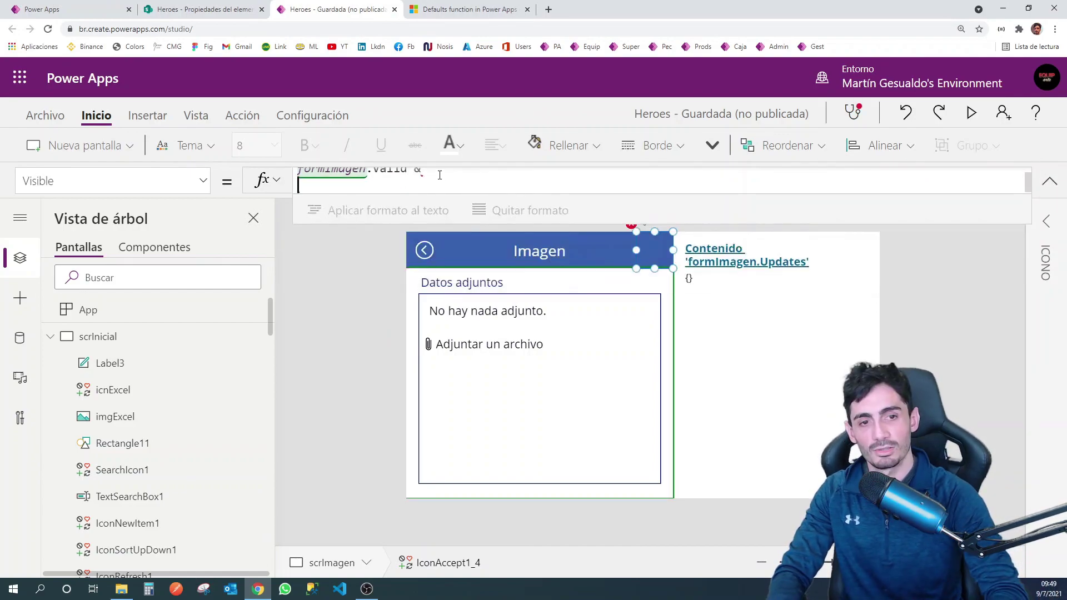
pyautogui.write('fo')
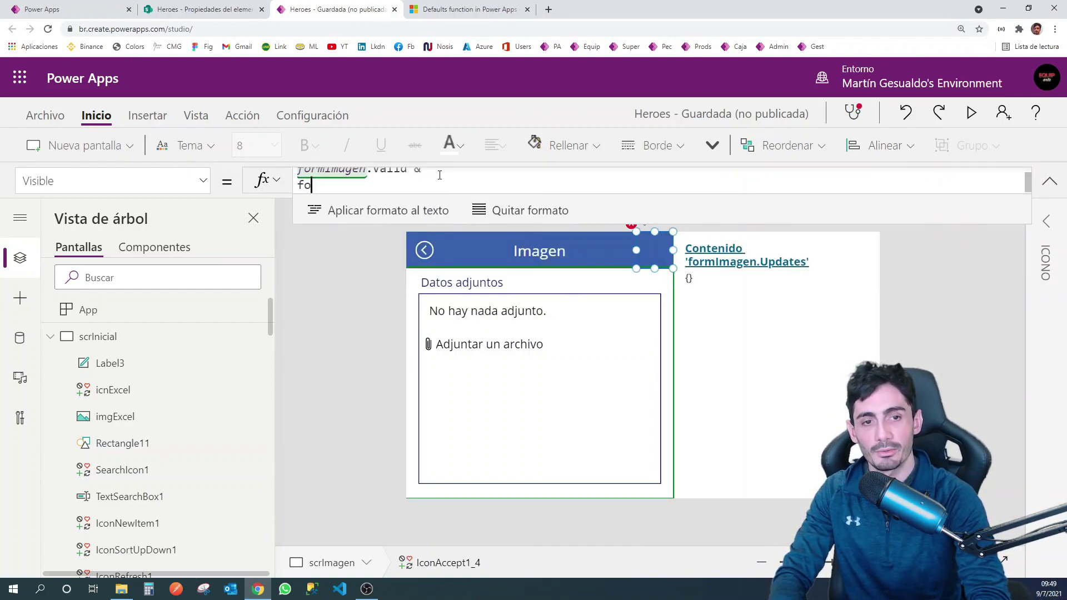
pyautogui.write('rmHabilidades-.')
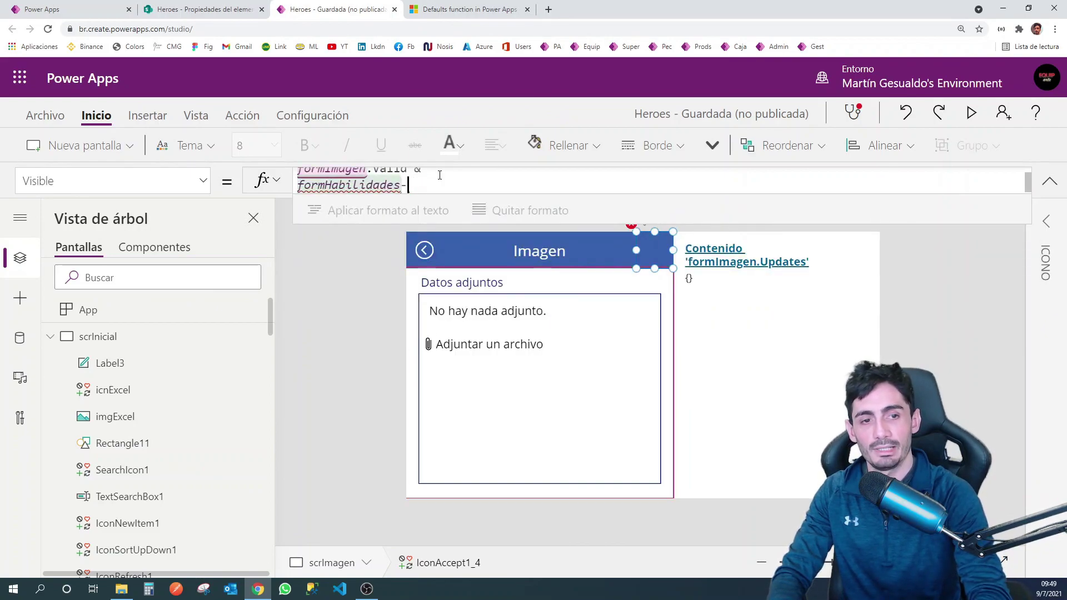
pyautogui.write('Valid &')
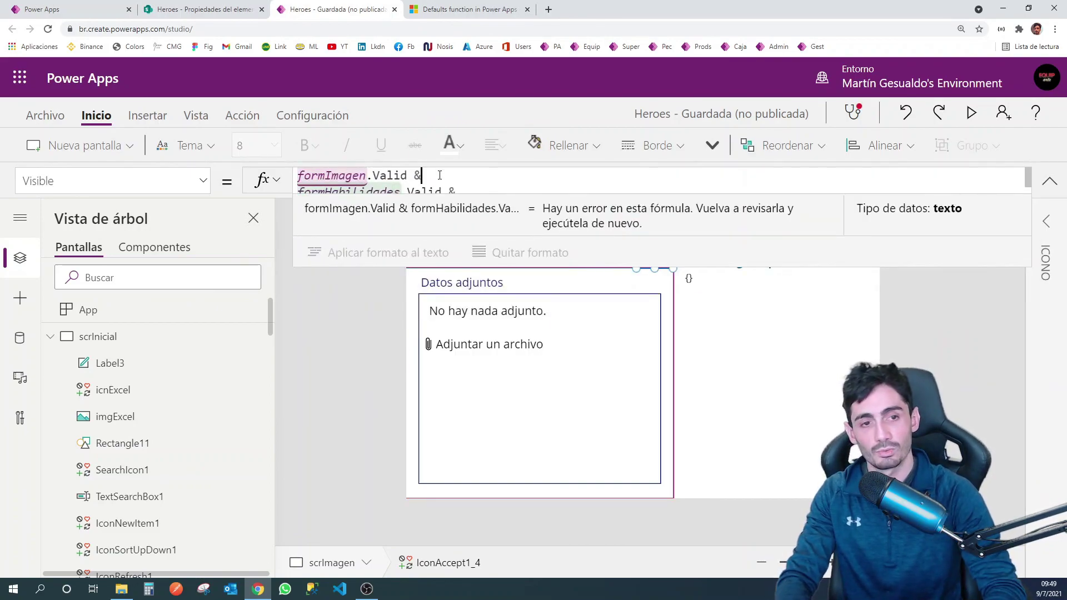
pyautogui.write('&')
pyautogui.click(1050, 181)
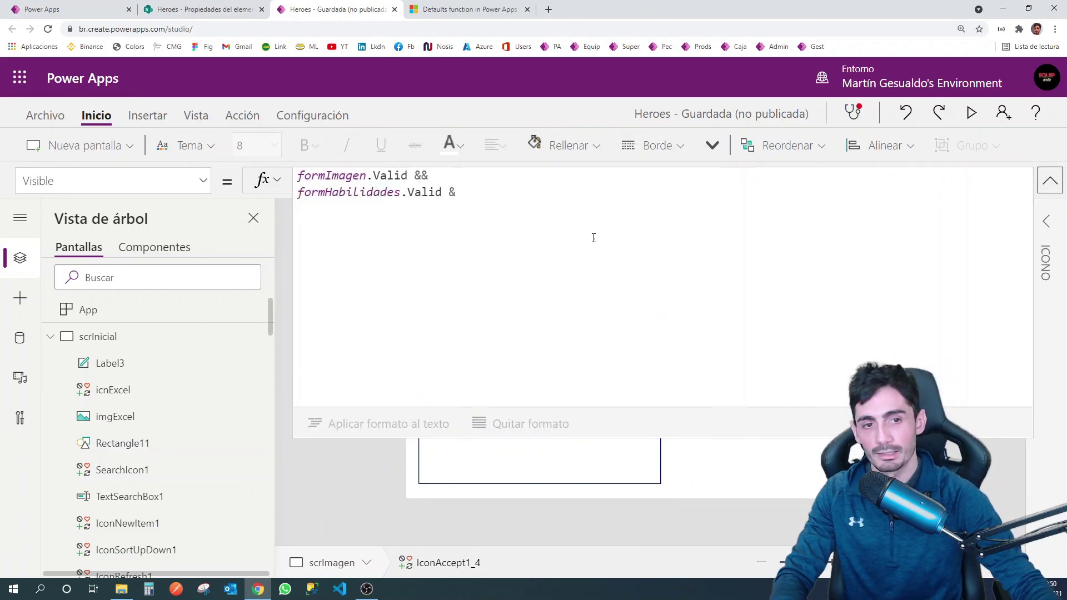
pyautogui.write('&')
pyautogui.hotkey('shift', 'Return')
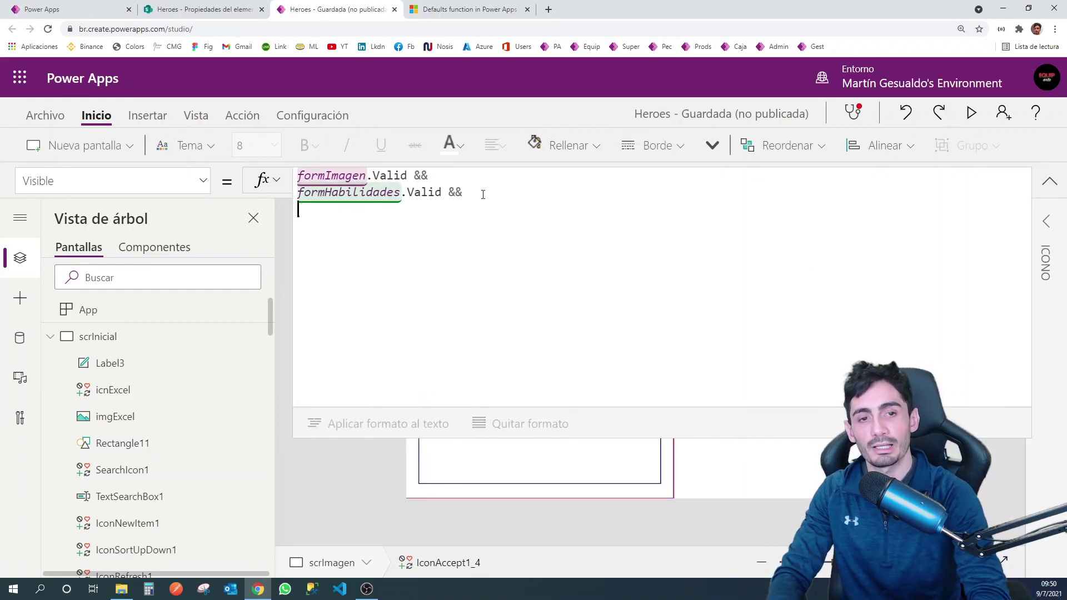
pyautogui.write('formInfoPersonal.V')
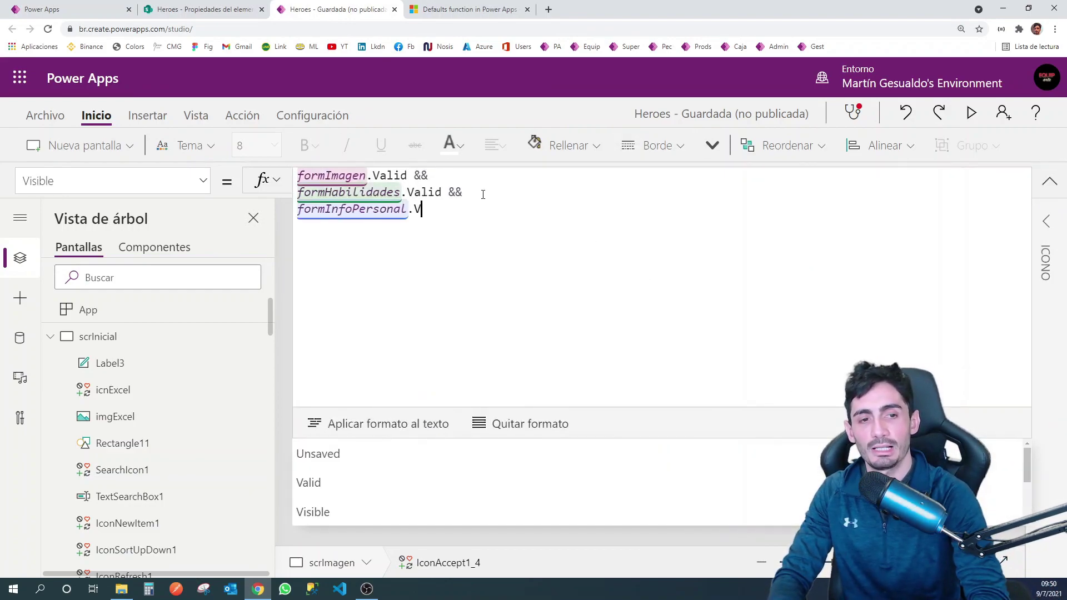
pyautogui.write('alid')
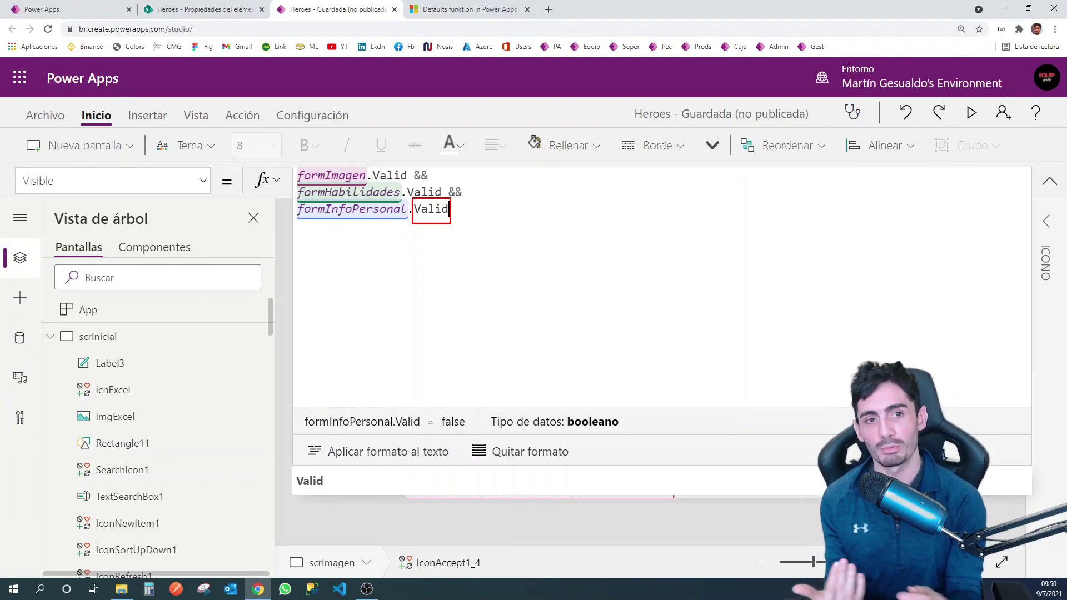
# Step: Collapse the formula, then open the Heroes list's Nombre column settings to check its required toggle
pyautogui.click(1049, 180)
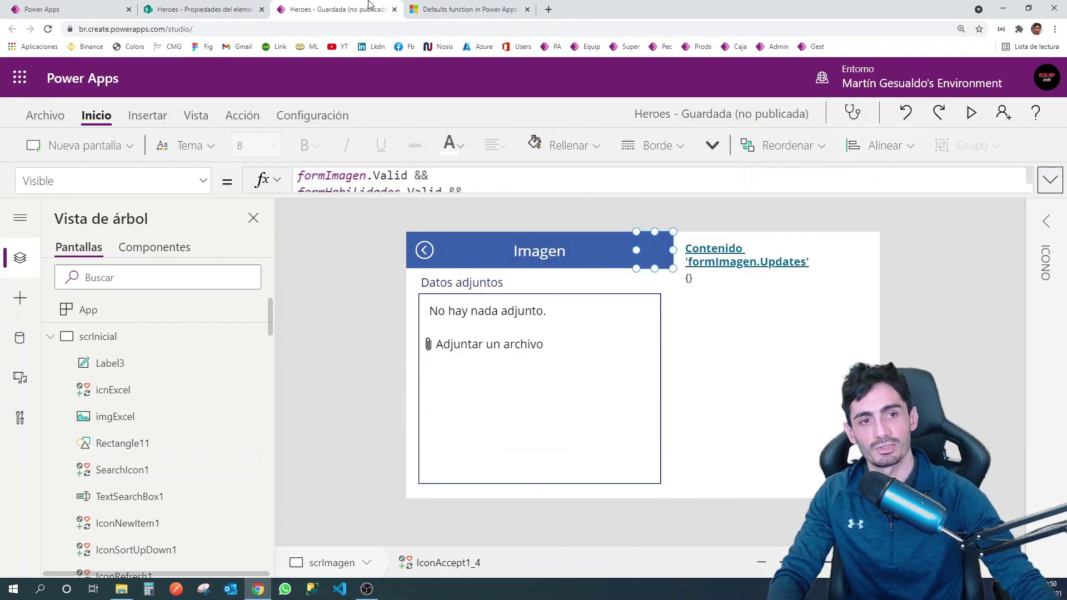
pyautogui.click(245, 15)
pyautogui.click(278, 270)
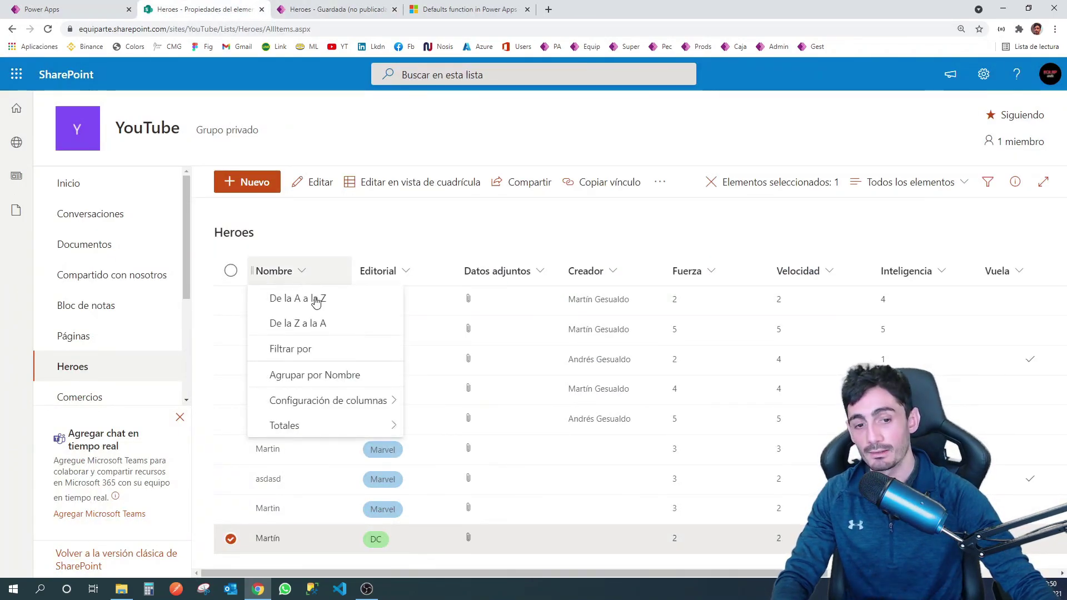
pyautogui.click(420, 400)
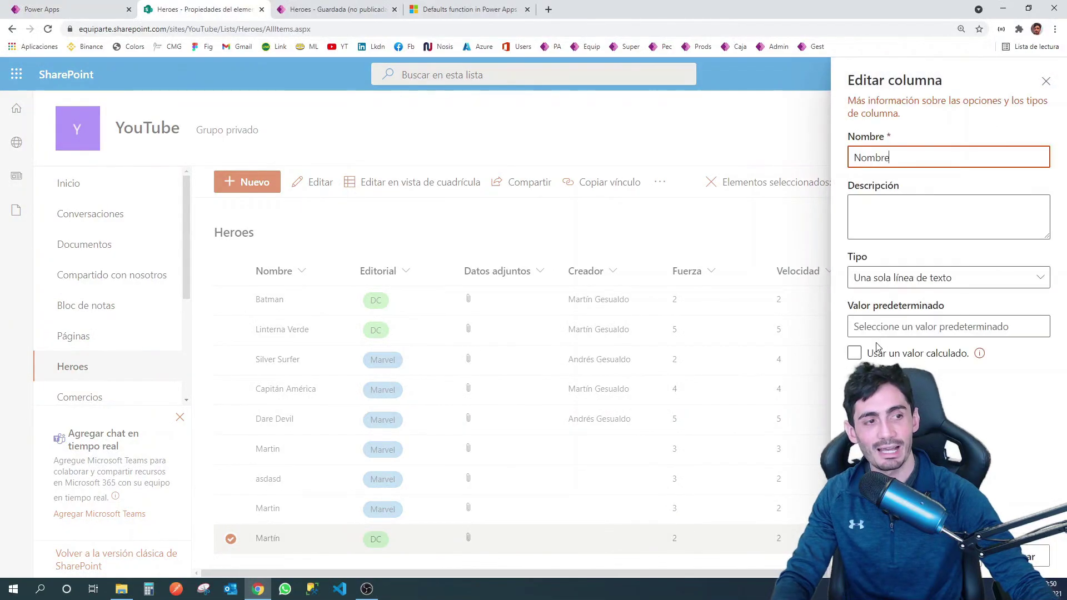
pyautogui.scroll(-2, 922, 367)
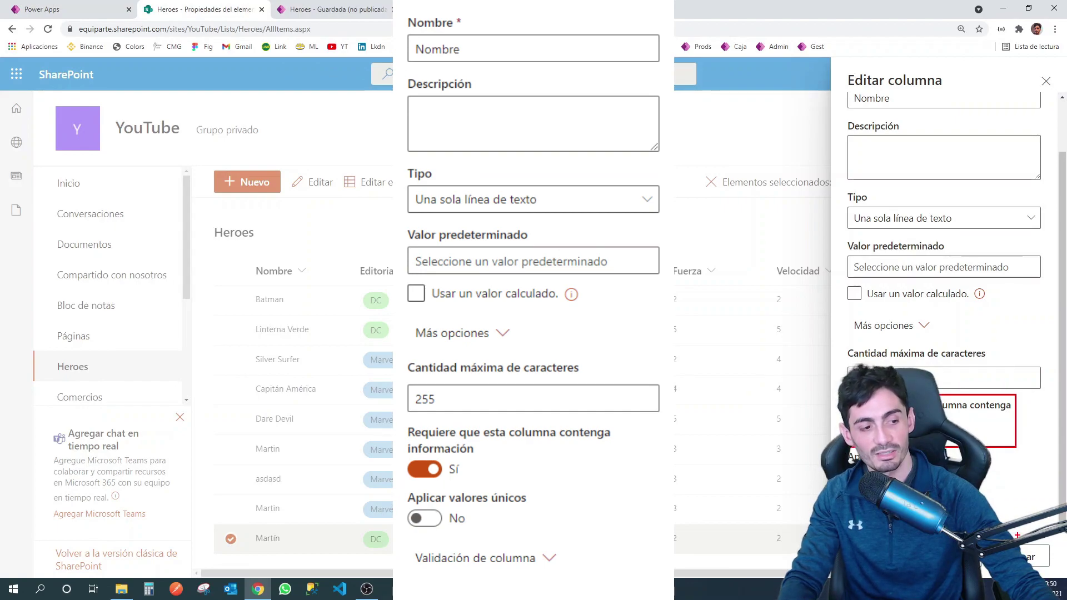
pyautogui.click(1033, 555)
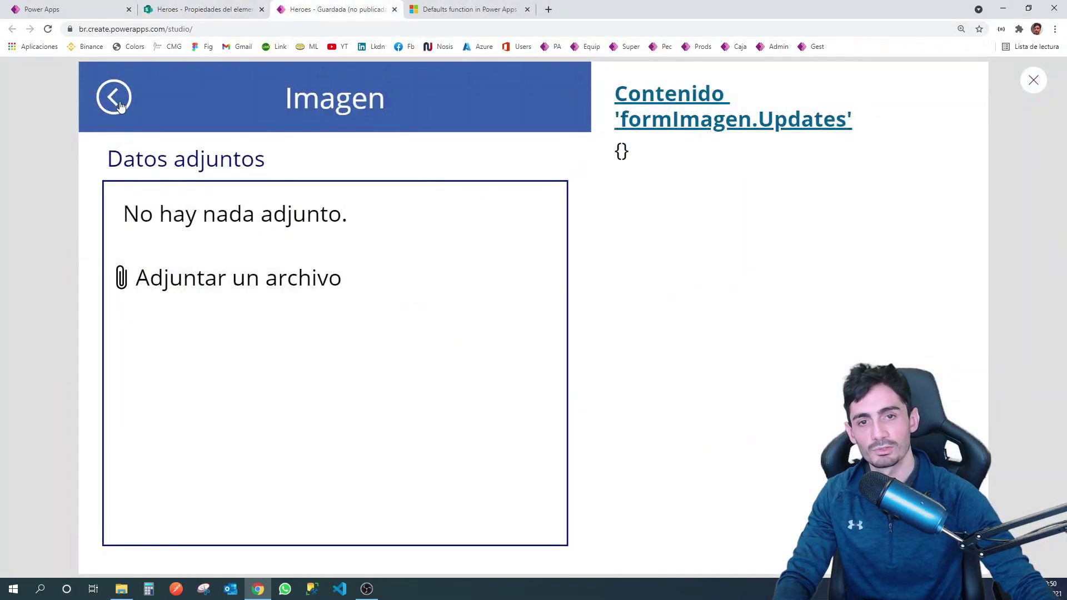
# Step: In preview with Nombre empty, move forward to Imagen and back to Información personal
pyautogui.click(555, 98)
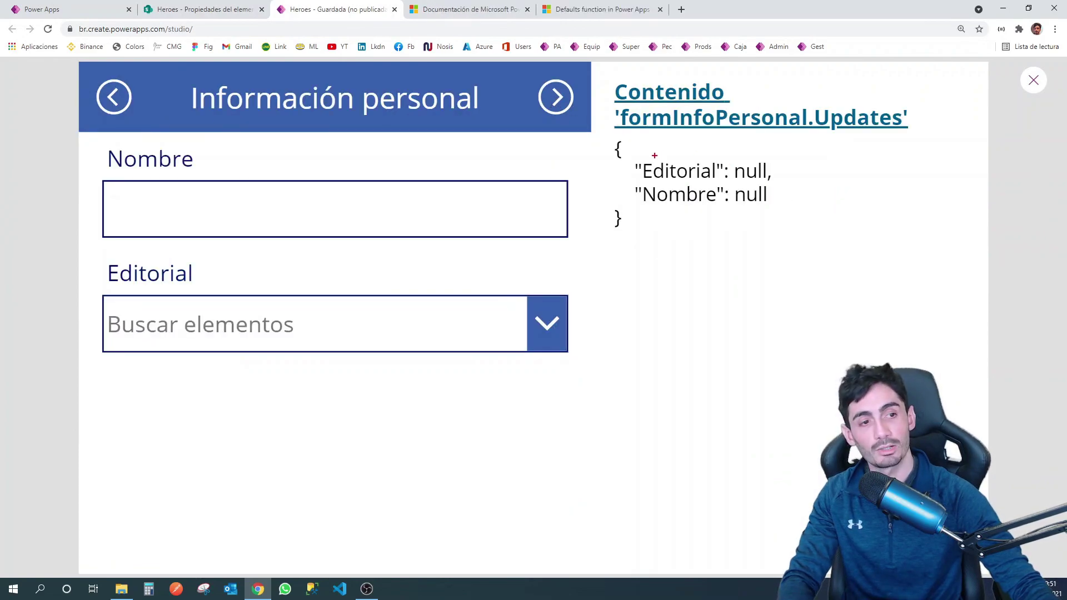
pyautogui.moveTo(636, 181); pyautogui.dragTo(794, 218)
pyautogui.press('Escape')
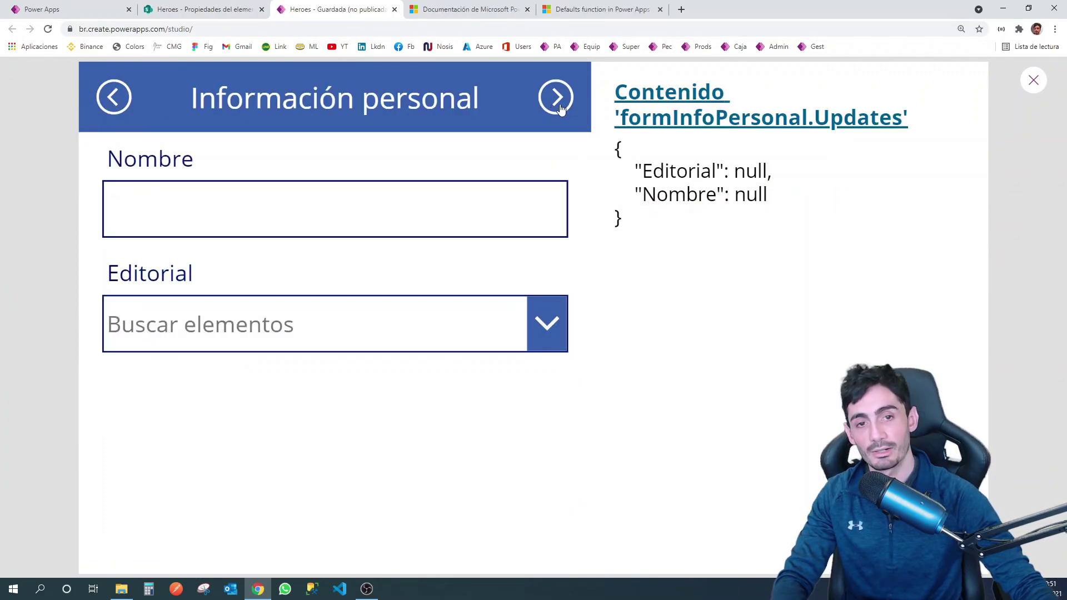
pyautogui.click(558, 104)
pyautogui.click(558, 106)
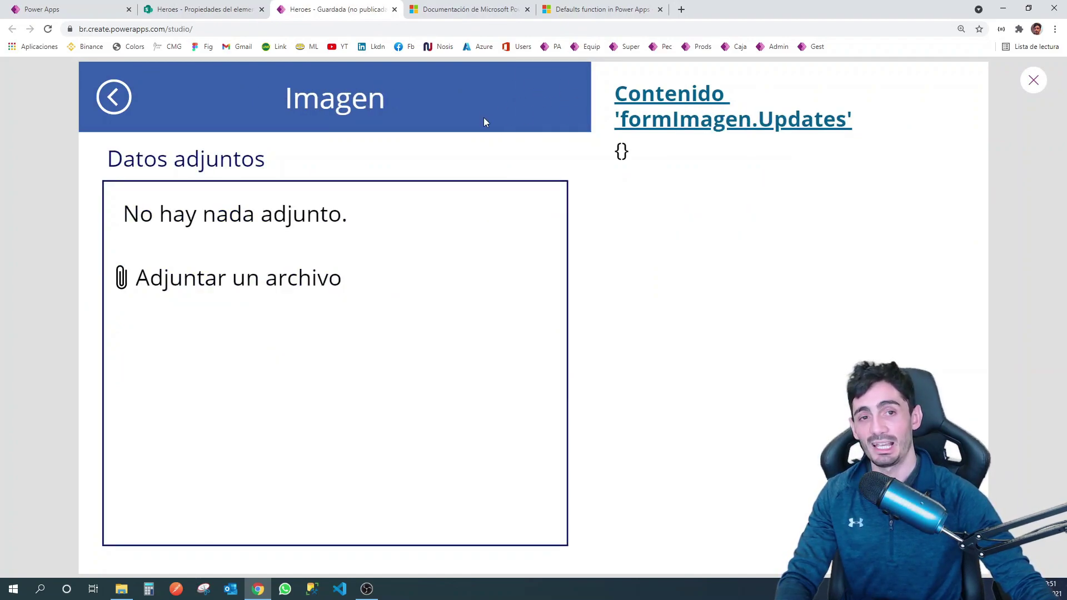
pyautogui.click(121, 101)
pyautogui.click(121, 102)
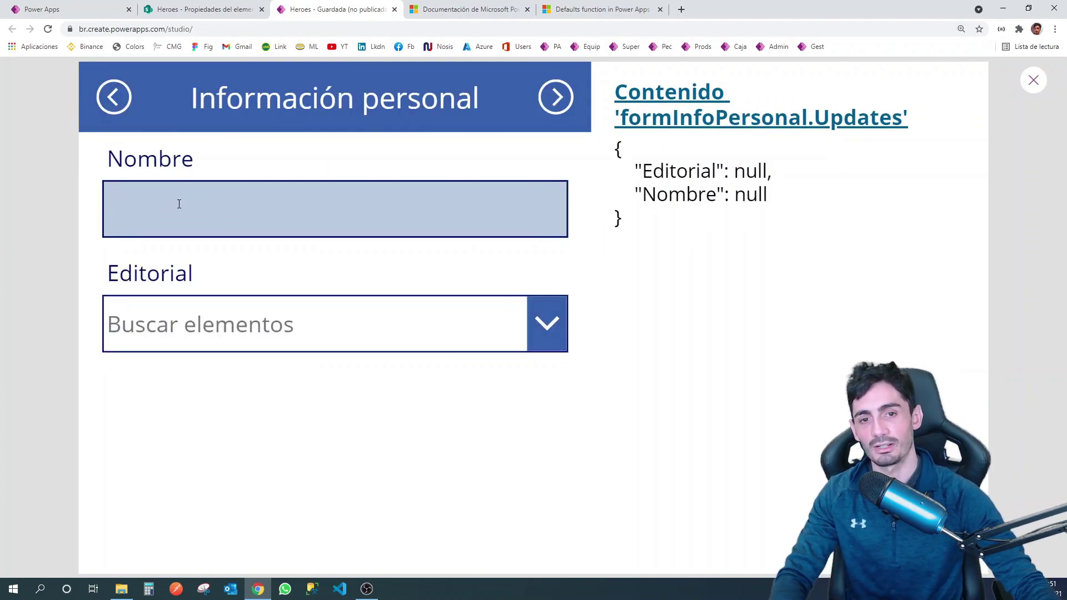
# Step: Enter Martín in Nombre, advance to the Imagen screen, then close the preview
pyautogui.click(179, 204)
pyautogui.write('Martín')
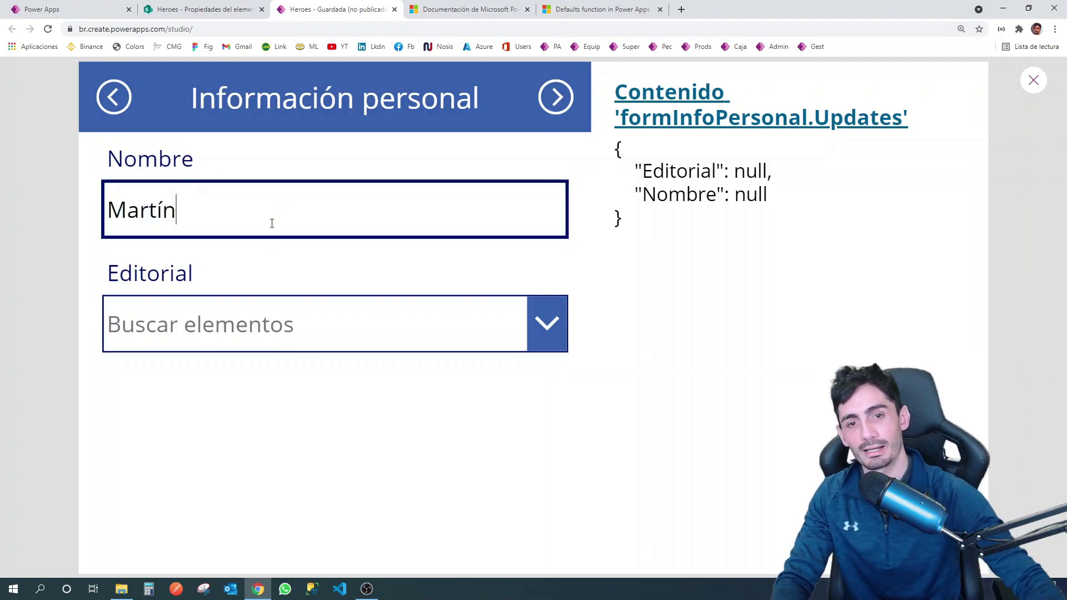
pyautogui.press('Tab')
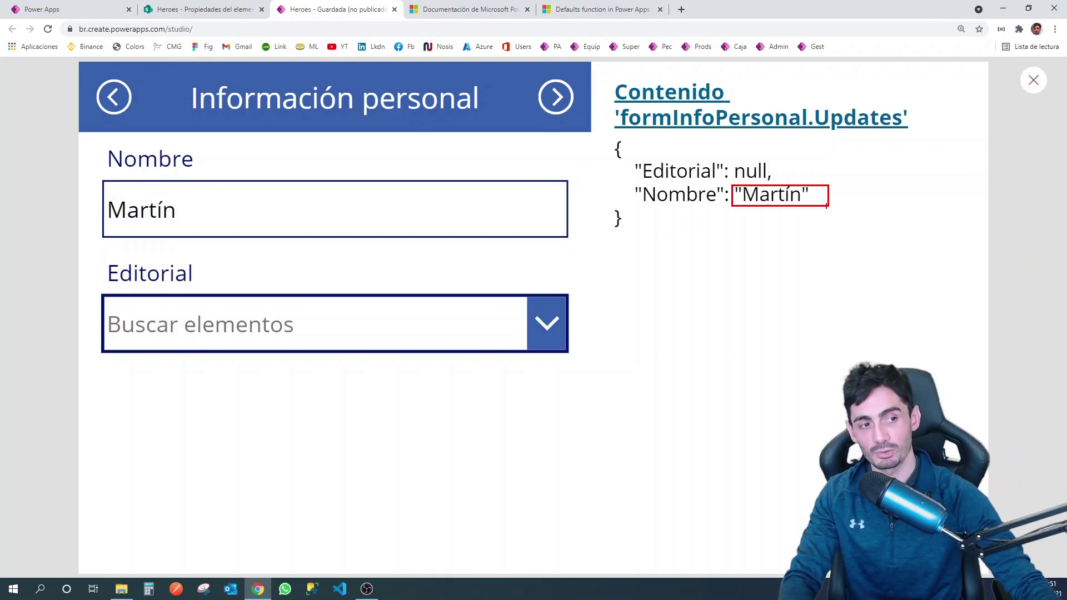
pyautogui.click(553, 99)
pyautogui.click(549, 100)
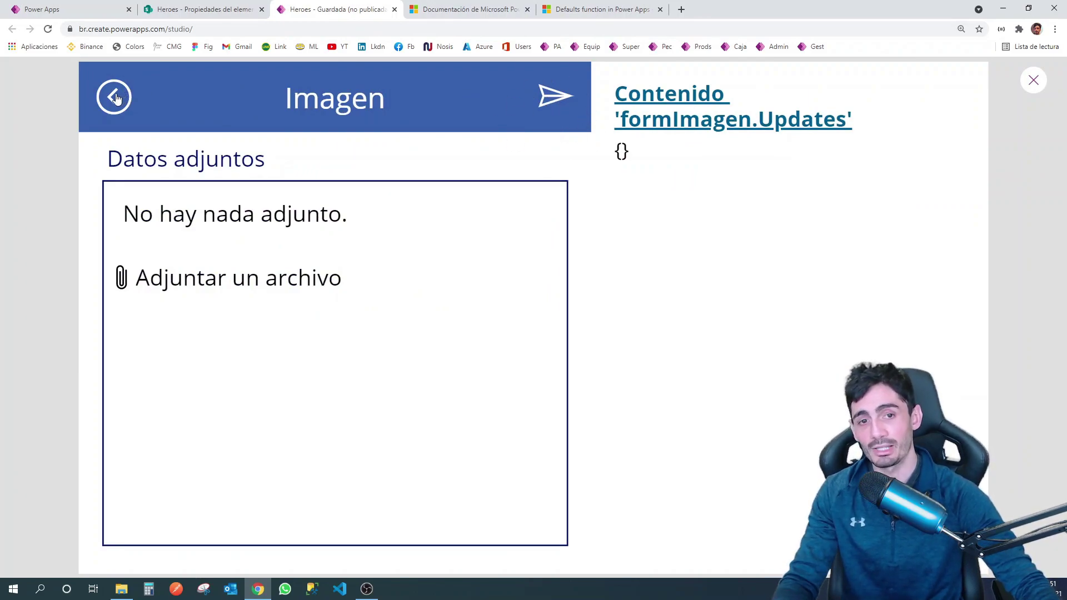
pyautogui.press('Escape')
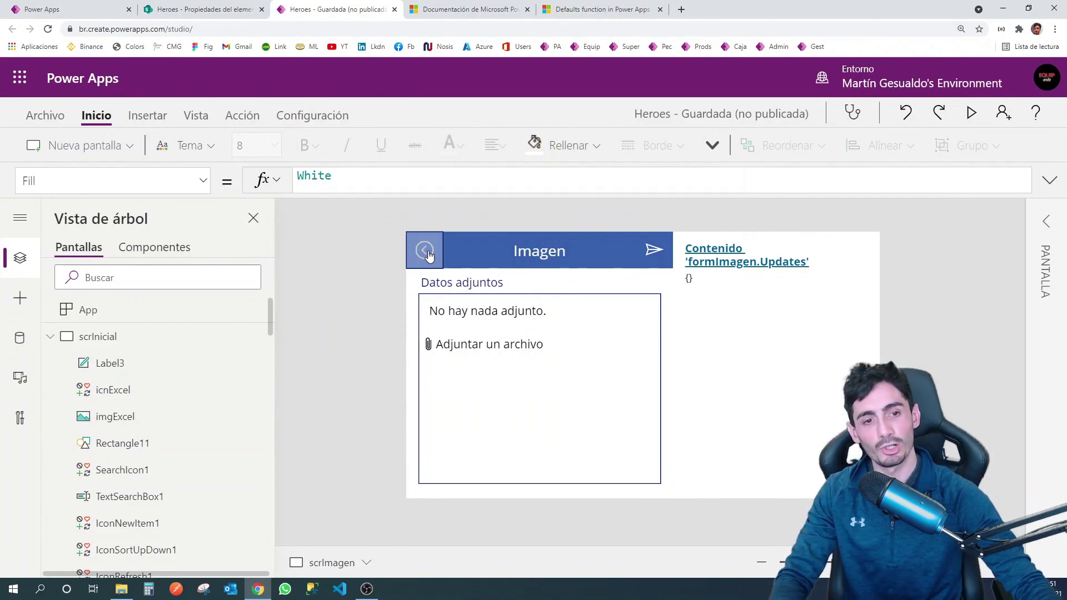
# Step: Navigate the canvas back to Información personal, select the Nombre and Editorial cards, and start preview
pyautogui.click(424, 250)
pyautogui.click(424, 251)
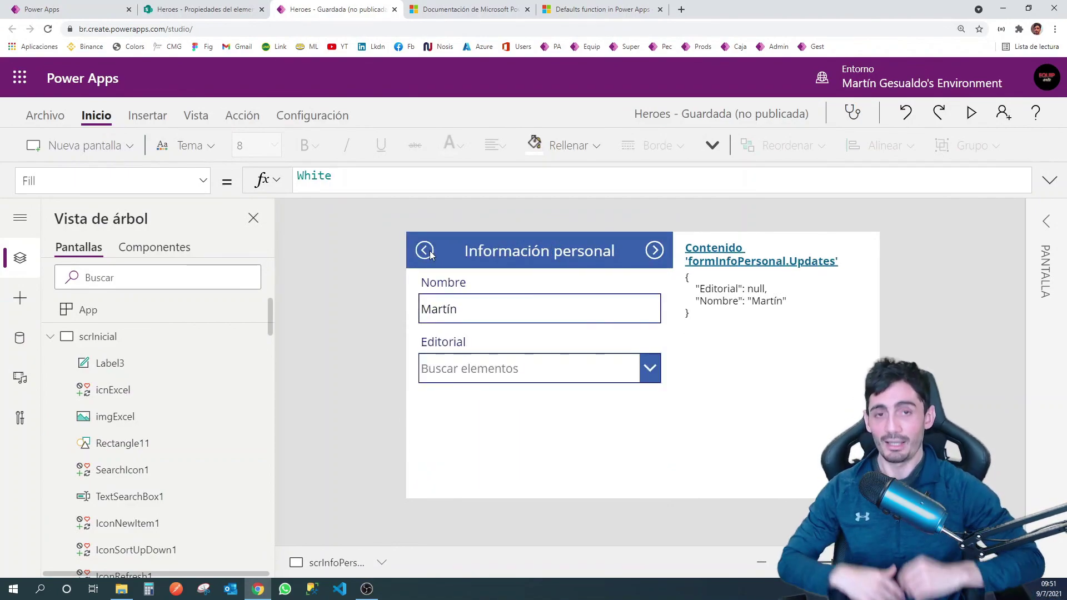
pyautogui.click(666, 258)
pyautogui.click(664, 257)
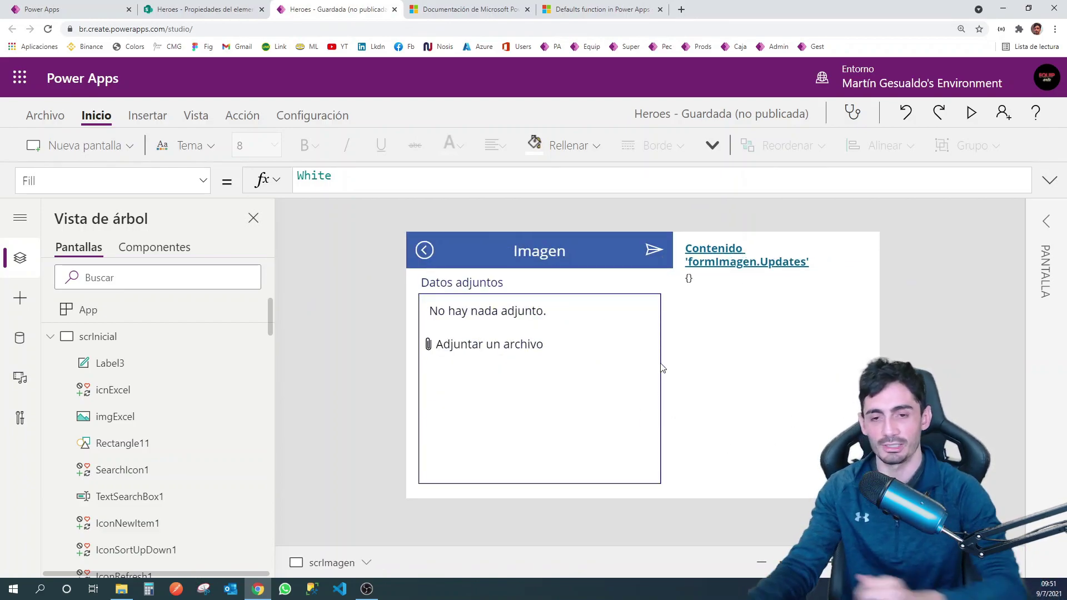
pyautogui.click(423, 250)
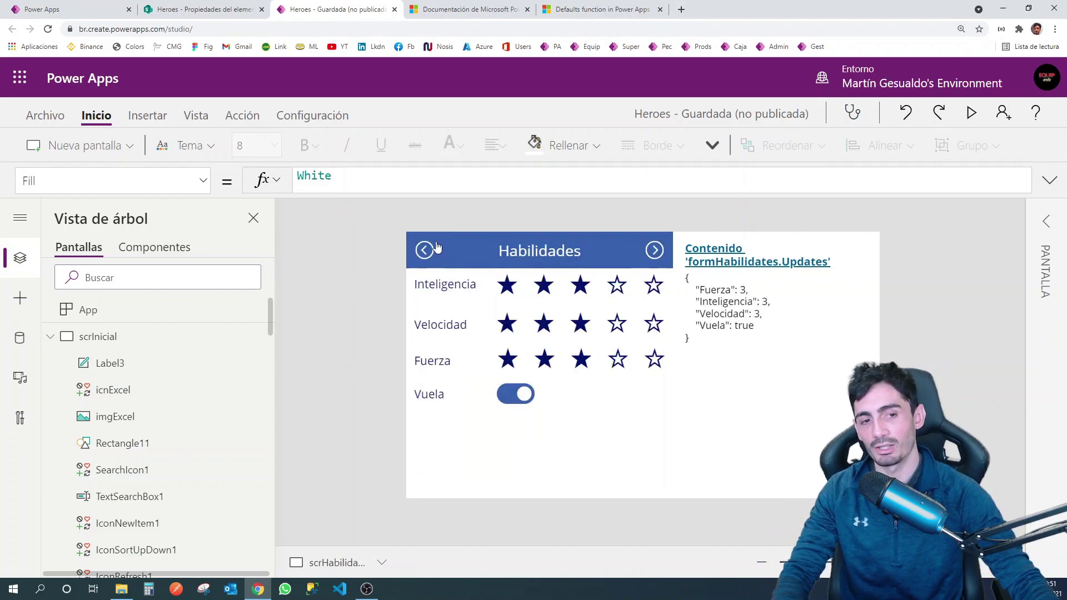
pyautogui.click(435, 248)
pyautogui.click(578, 312)
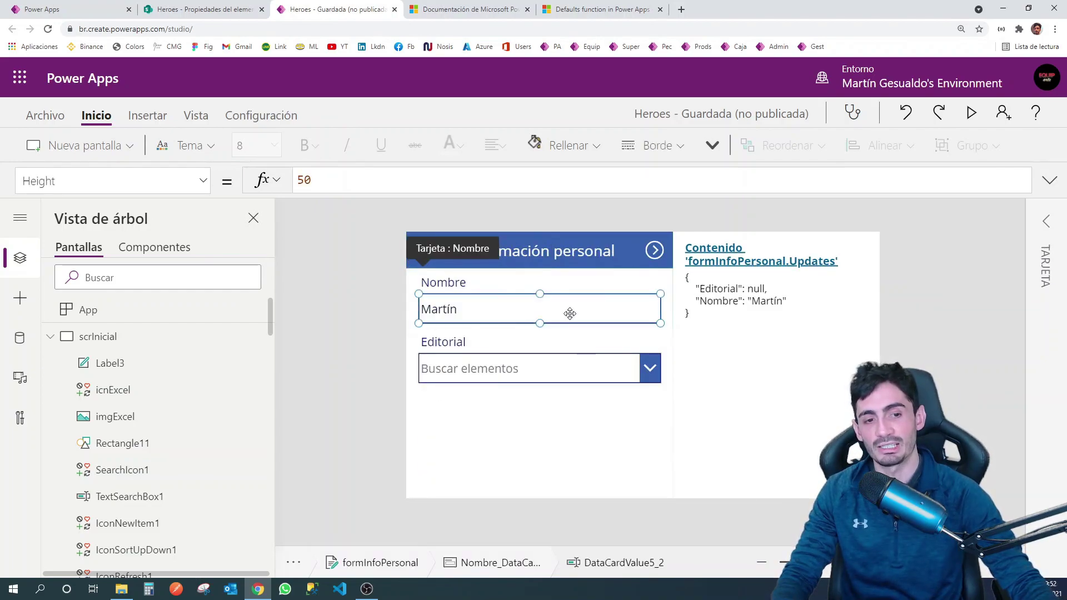
pyautogui.click(541, 376)
pyautogui.click(978, 113)
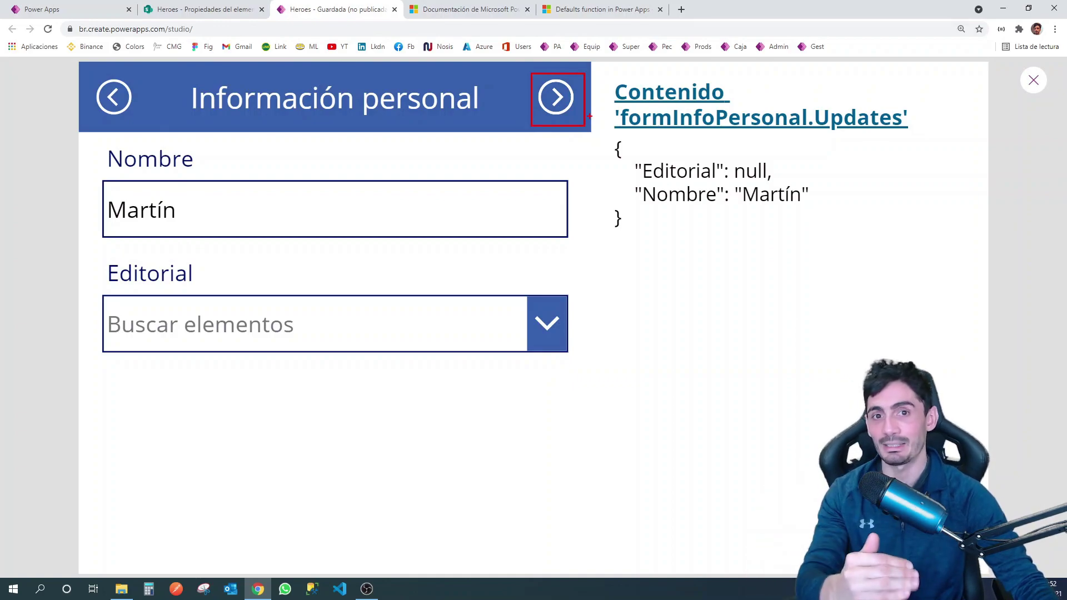
# Step: Change the forward arrow's Visible formula from formHabilidades.Valid to formInfoPersonal.Valid, then preview again
pyautogui.moveTo(93, 143); pyautogui.dragTo(590, 478)
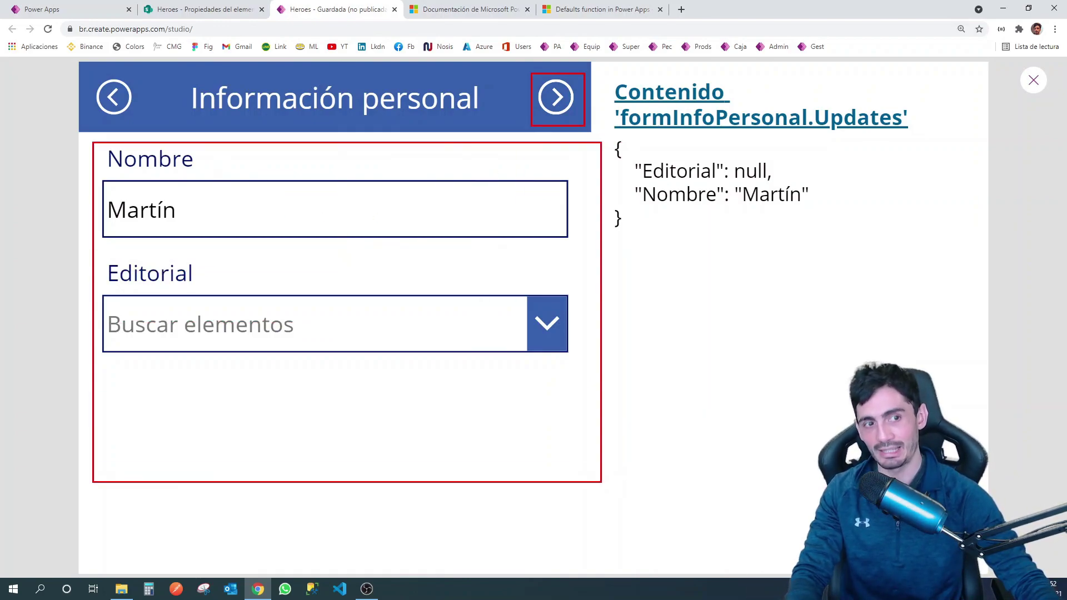
pyautogui.press('Escape')
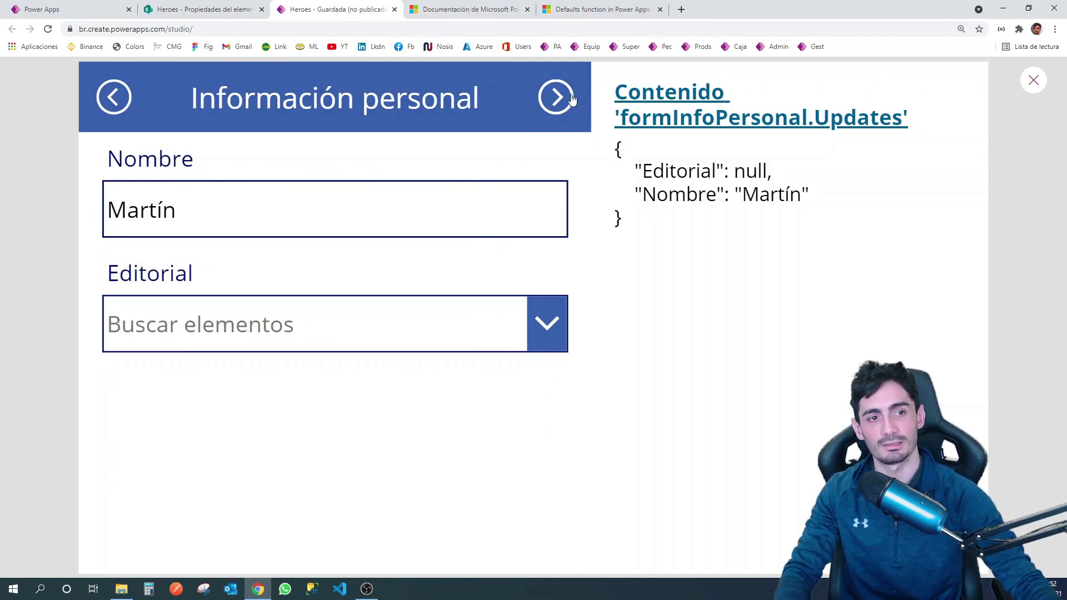
pyautogui.press('Escape')
pyautogui.click(111, 181)
pyautogui.click(36, 402)
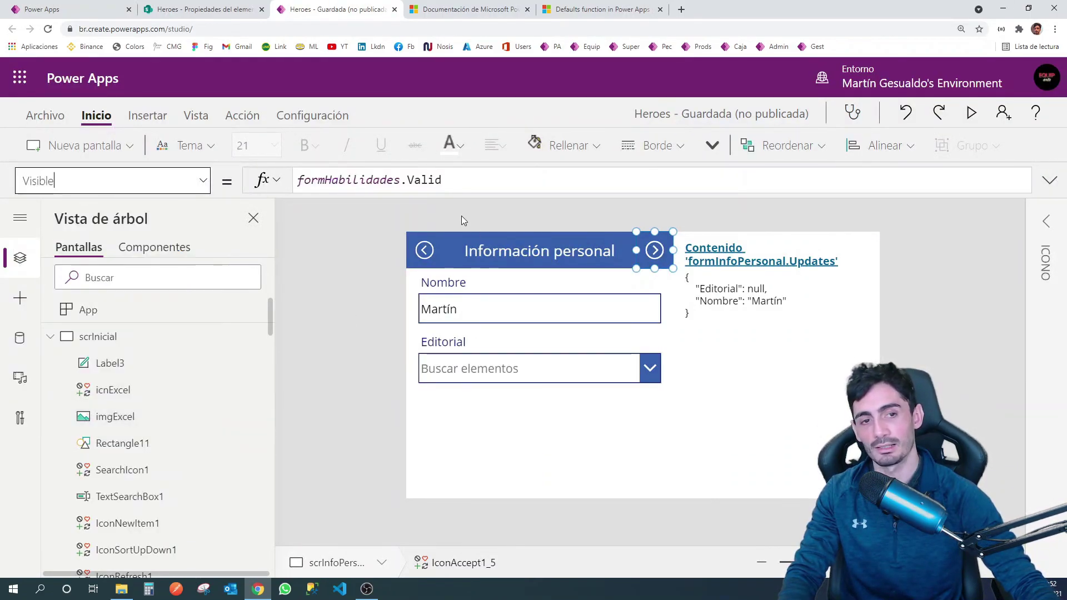
pyautogui.doubleClick(369, 180)
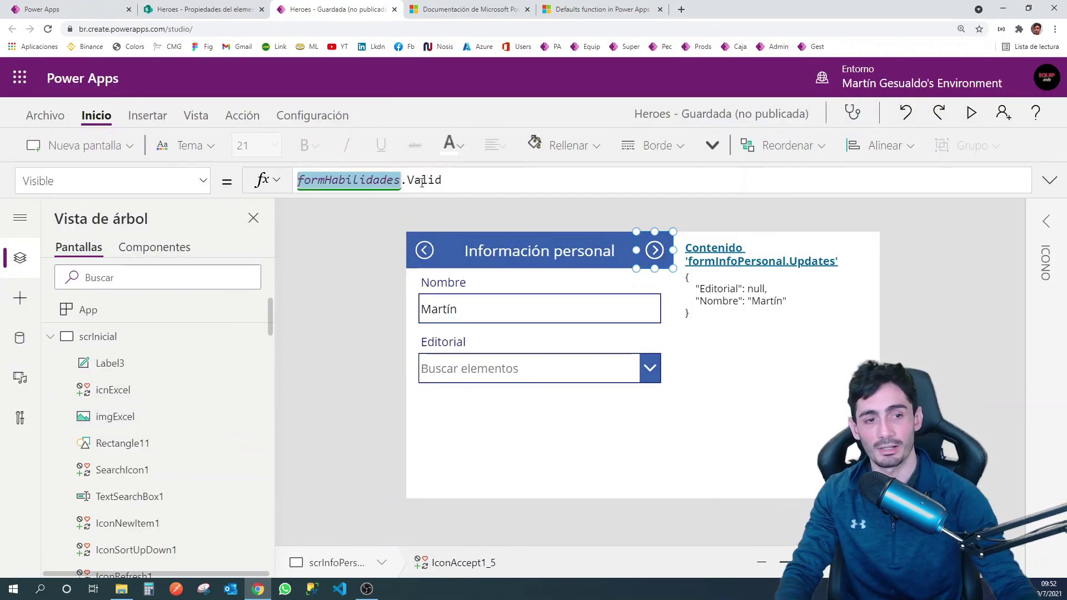
pyautogui.press('BackSpace')
pyautogui.write('formI')
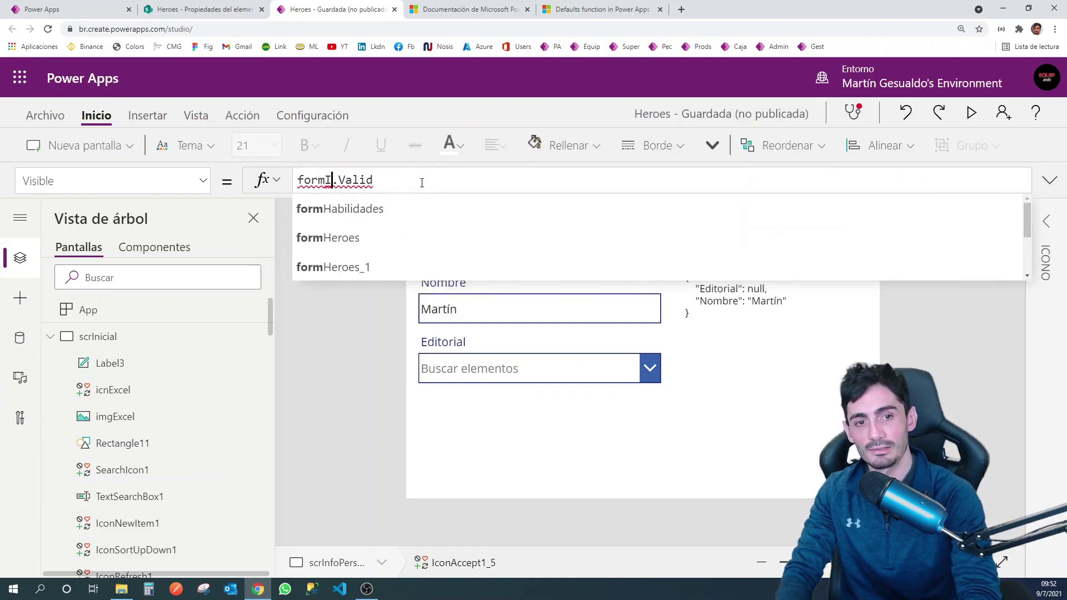
pyautogui.write('nf')
pyautogui.press('Tab')
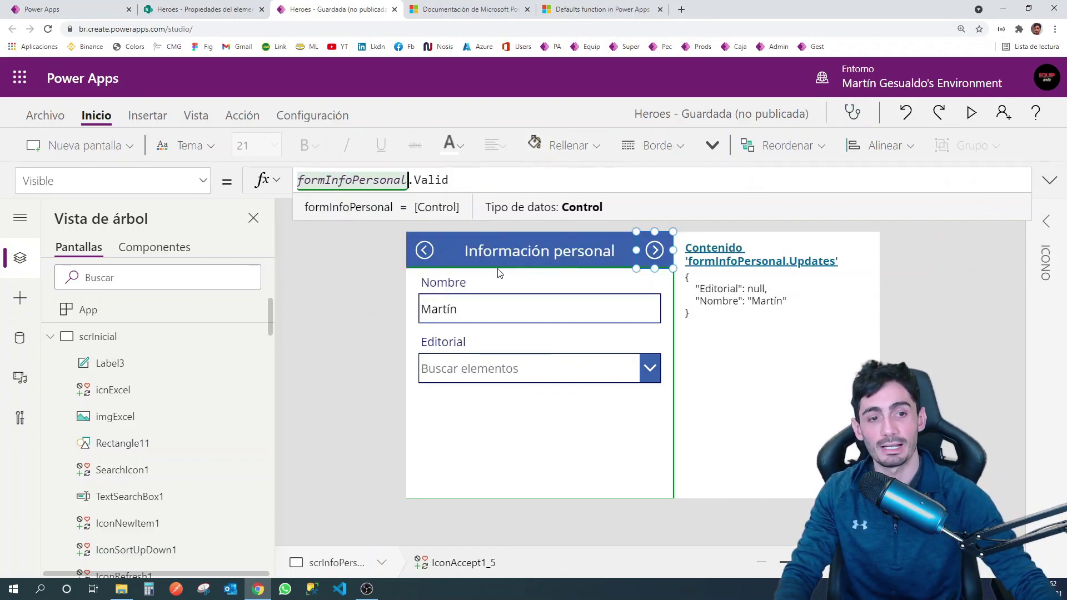
pyautogui.click(973, 114)
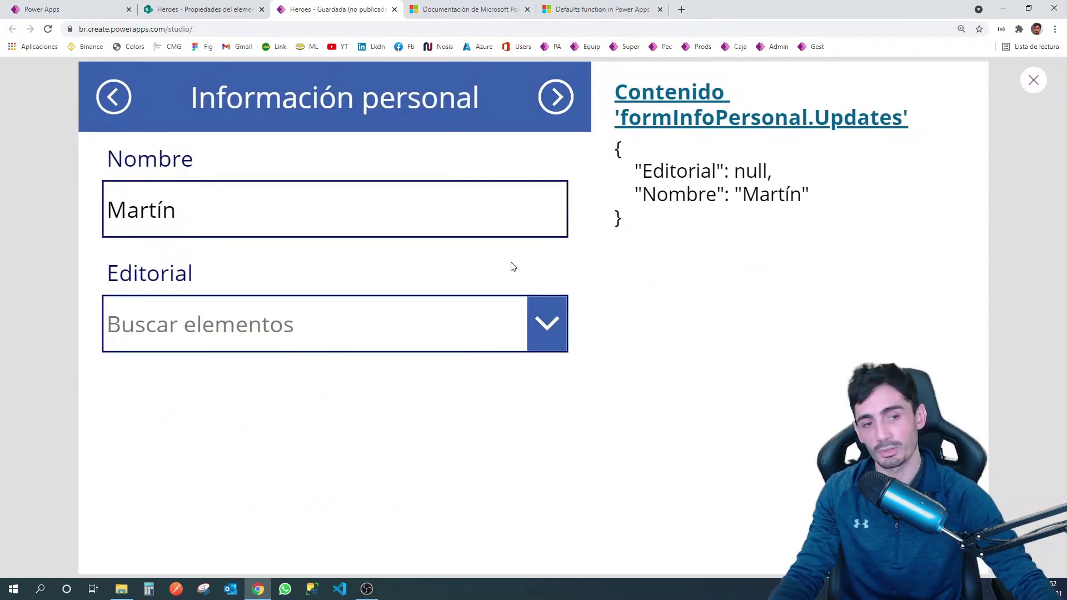
pyautogui.doubleClick(193, 205)
pyautogui.press('BackSpace')
pyautogui.press('Tab')
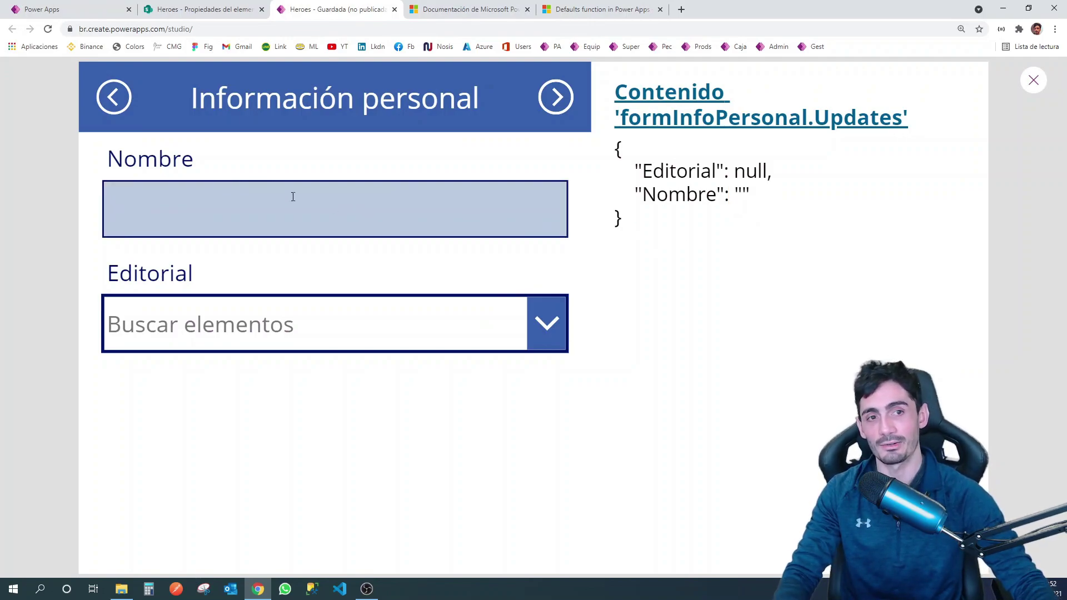
pyautogui.click(111, 108)
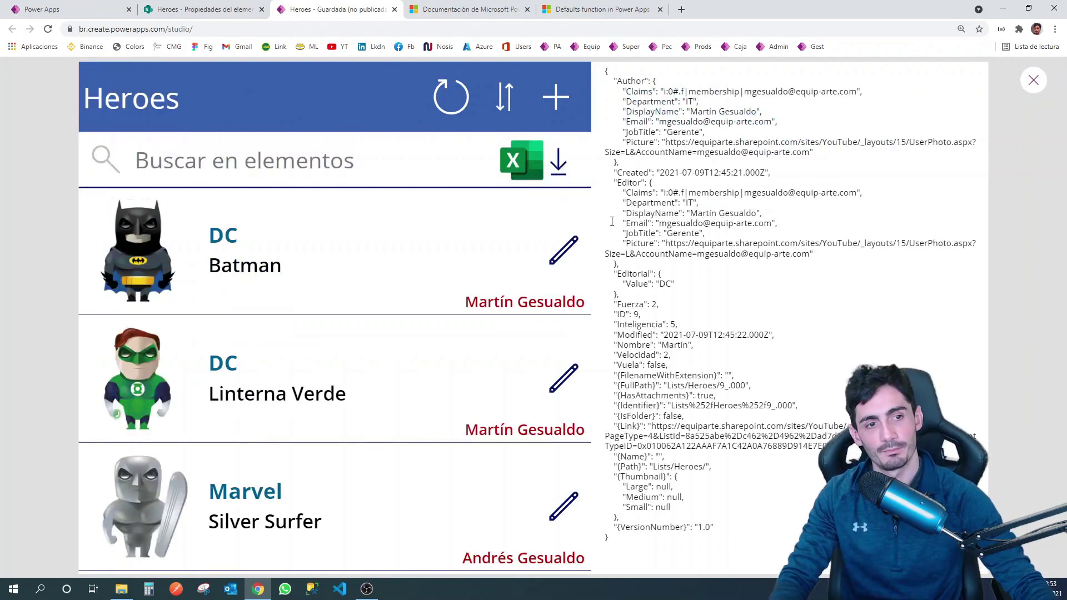
pyautogui.click(568, 98)
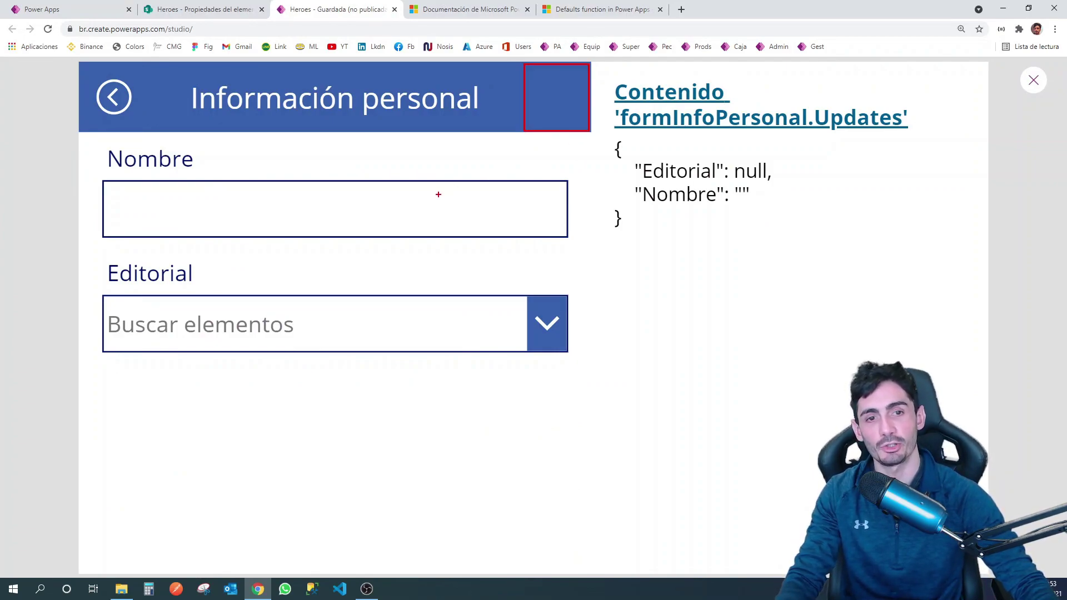
pyautogui.click(249, 216)
pyautogui.write('Martín')
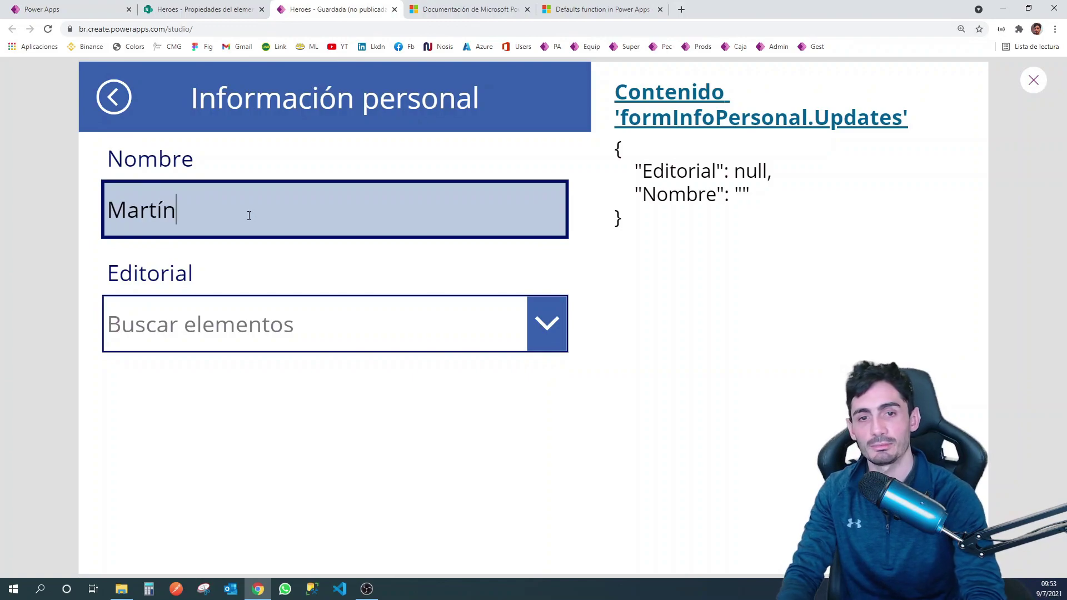
pyautogui.press('Tab')
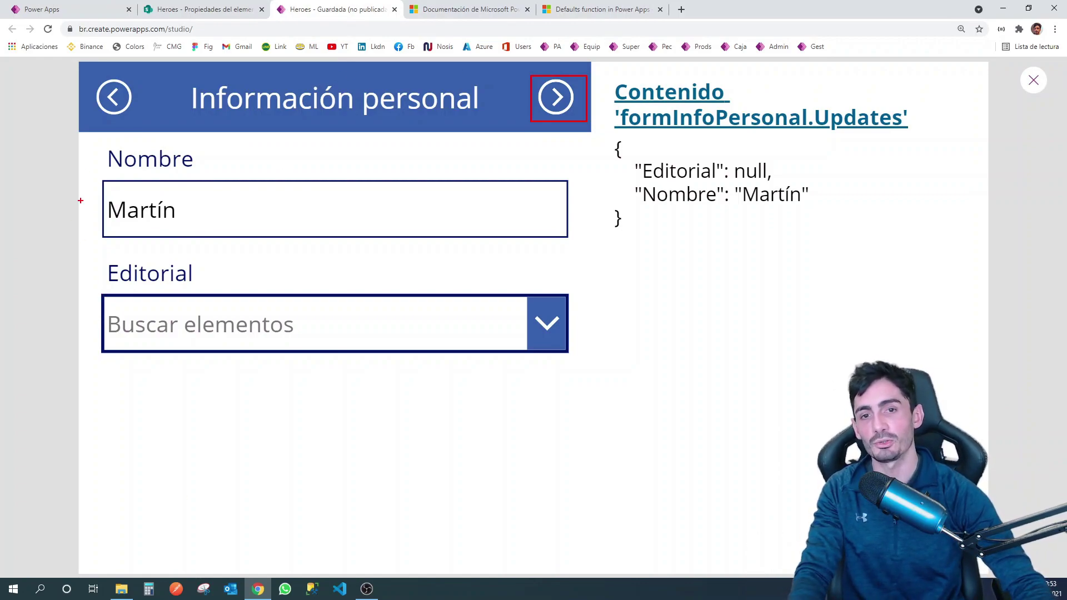
pyautogui.moveTo(72, 133); pyautogui.dragTo(600, 459)
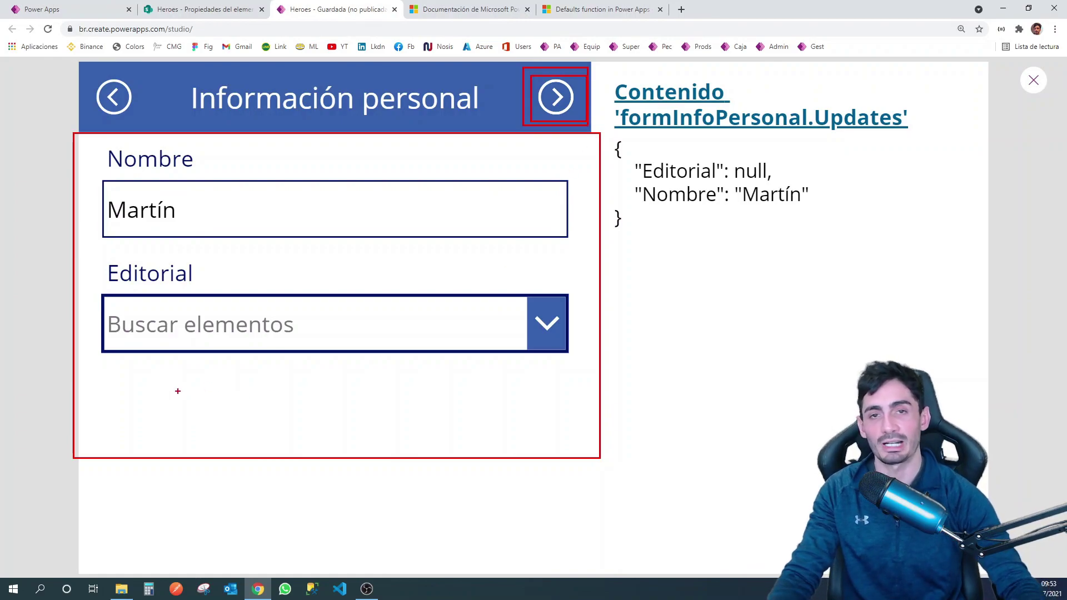
pyautogui.press('Escape')
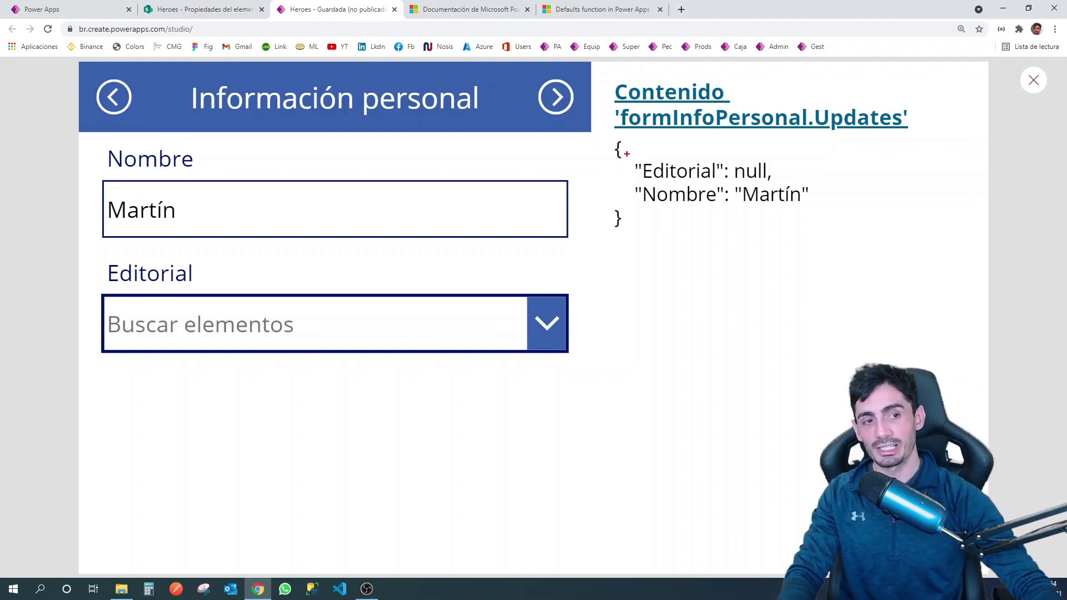
pyautogui.moveTo(623, 150); pyautogui.dragTo(852, 262)
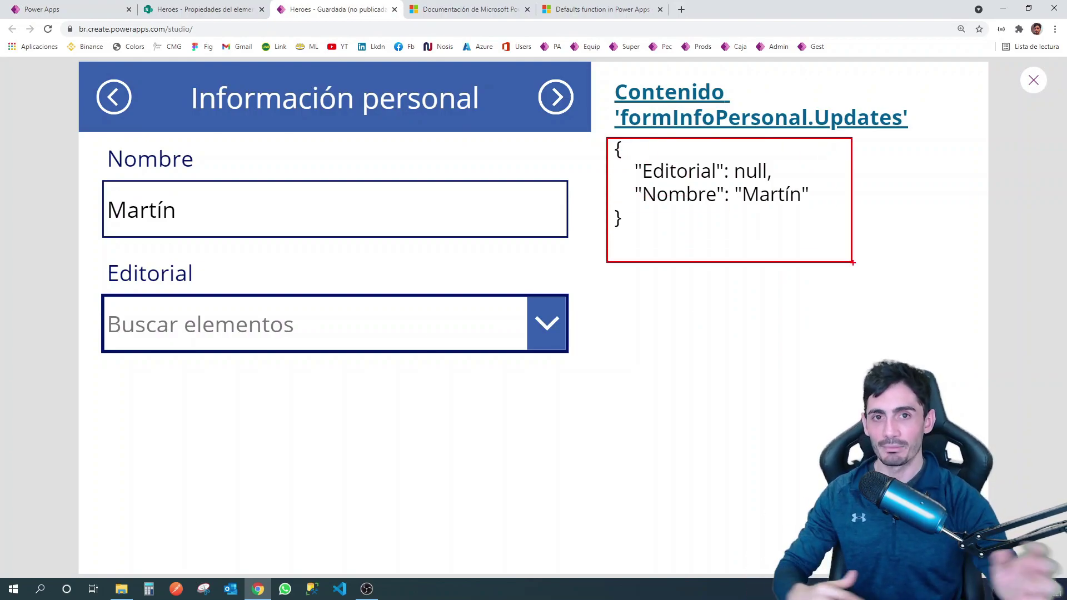